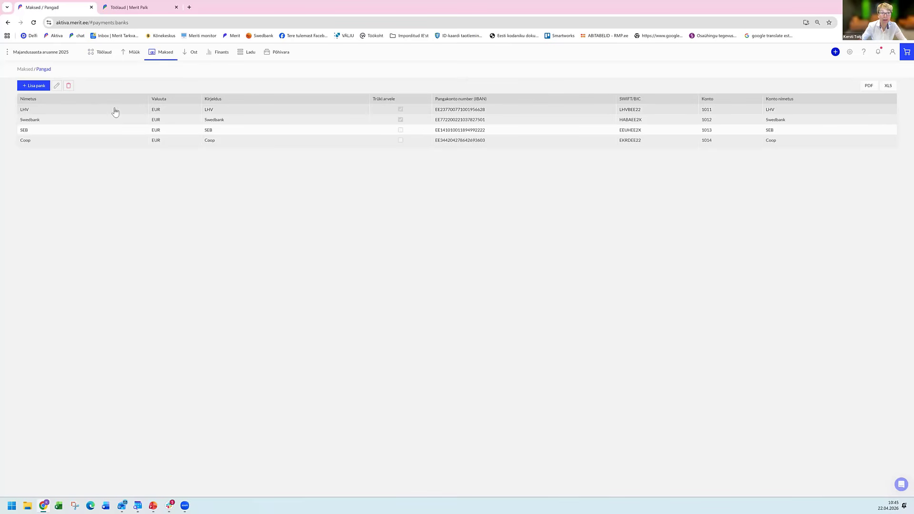
Review the bank account details of LHV and Swedbank, including their direct connection options, closing each without changes.
{"action": "left_click", "coordinate": [108, 111]}
{"action": "double_click", "coordinate": [111, 108]}
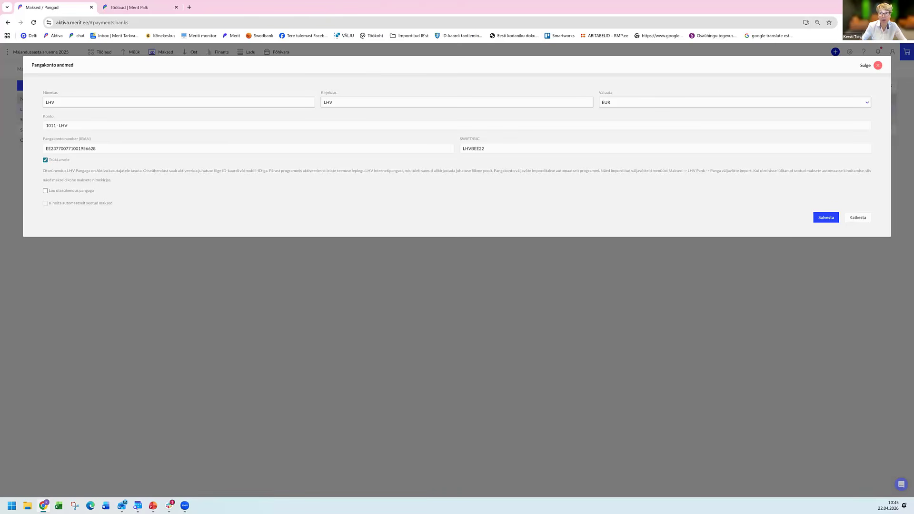
{"action": "left_click", "coordinate": [878, 65]}
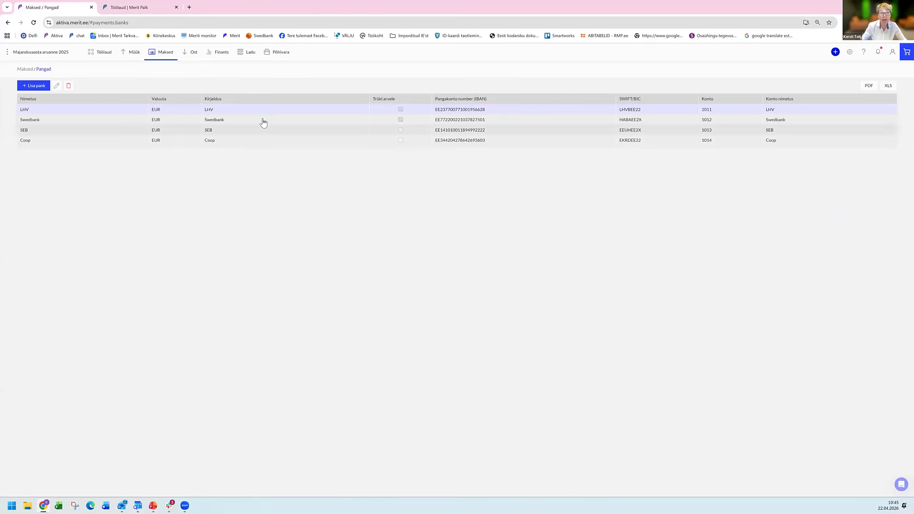
{"action": "double_click", "coordinate": [109, 123]}
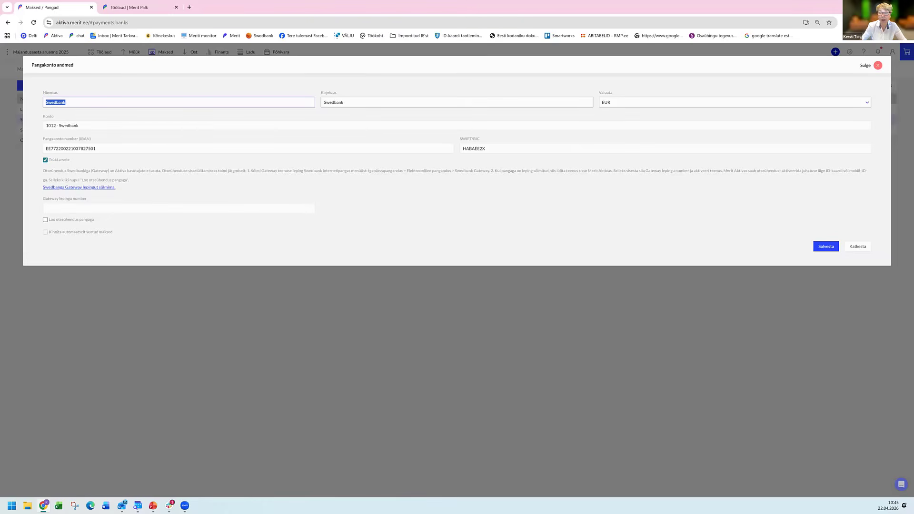
{"action": "left_click", "coordinate": [877, 65]}
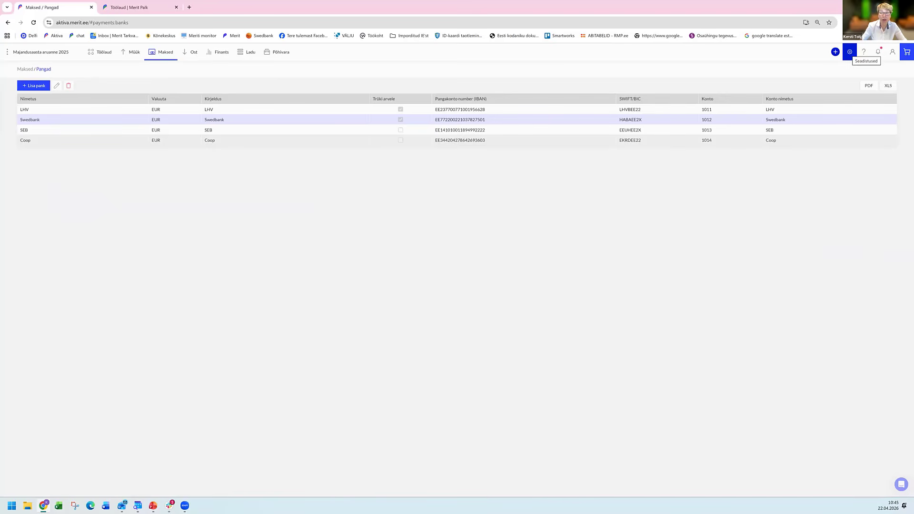
Examine the e-invoice operator Telema and RIK Andmesild service sections in the company's e-invoice and integration settings.
{"action": "left_click", "coordinate": [850, 52]}
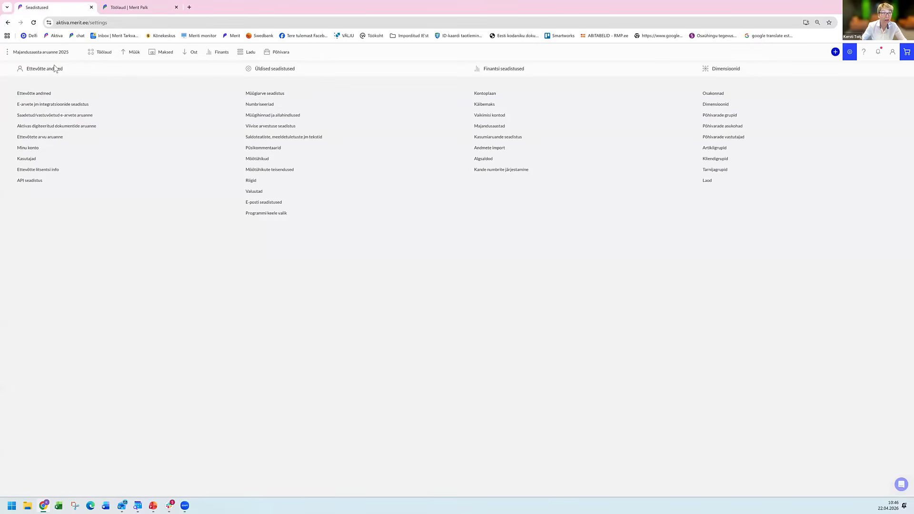
{"action": "left_click", "coordinate": [39, 106]}
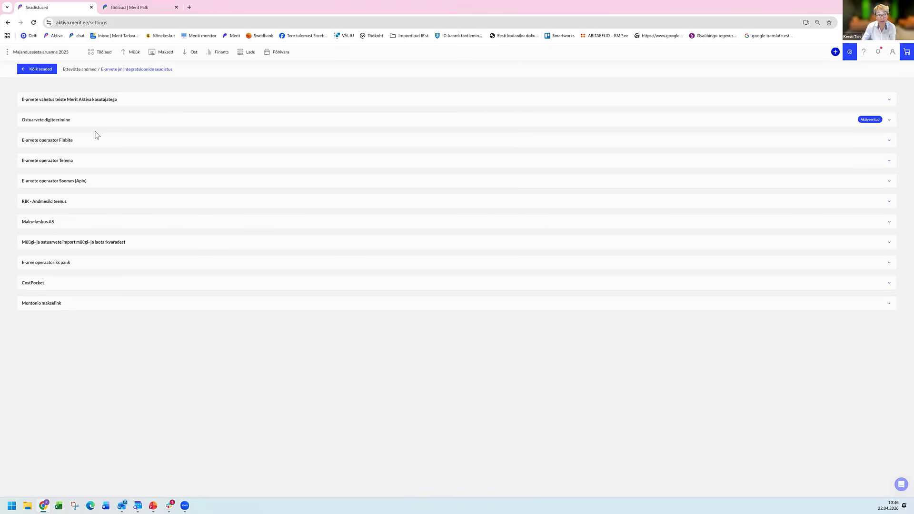
{"action": "left_click", "coordinate": [60, 164]}
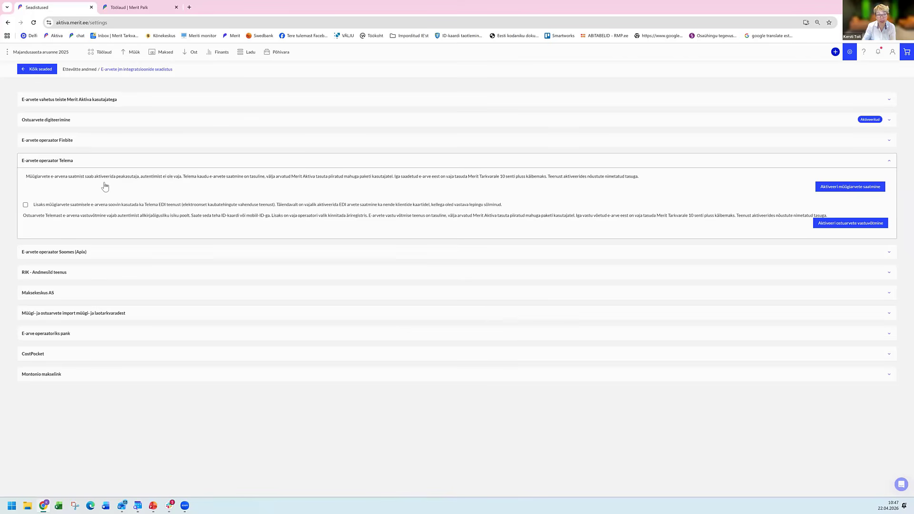
{"action": "left_click", "coordinate": [56, 271]}
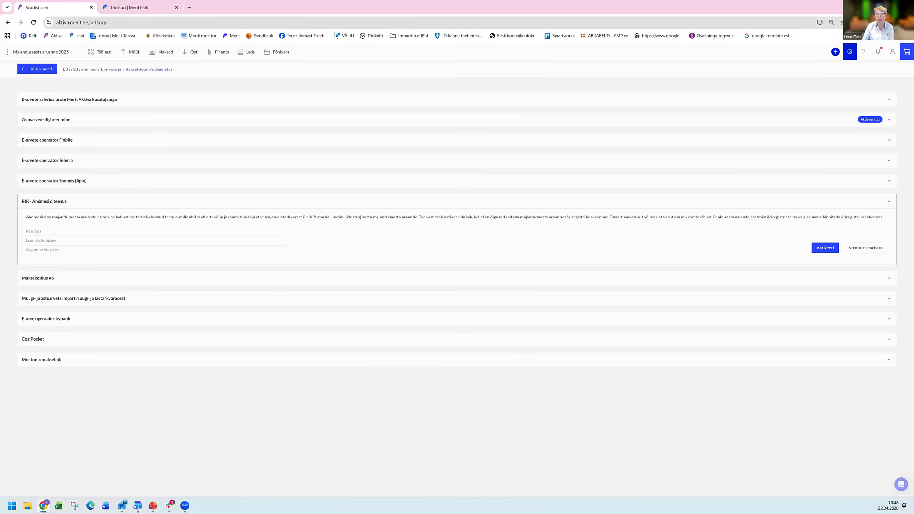
Open the chart of accounts (Kontoplaan) in the financial settings and list all accounts with Kõik kontod.
{"action": "left_click", "coordinate": [850, 52]}
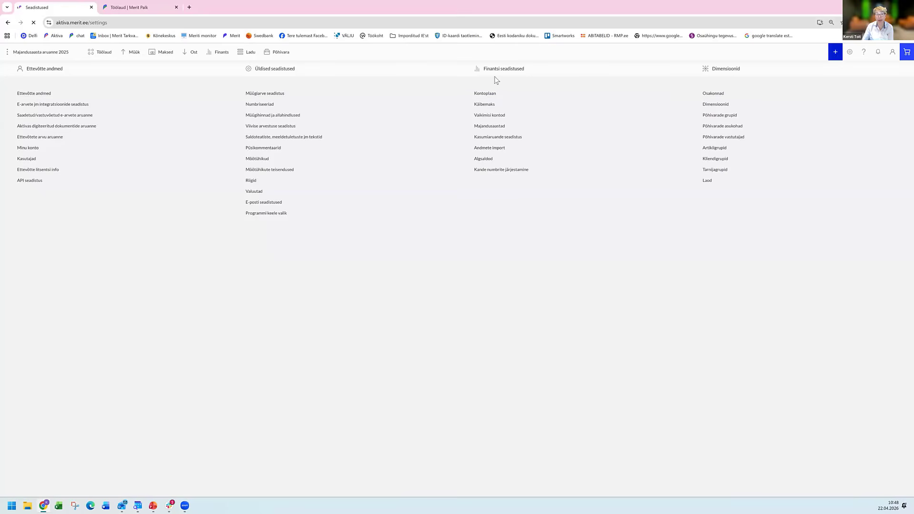
{"action": "left_click", "coordinate": [479, 95]}
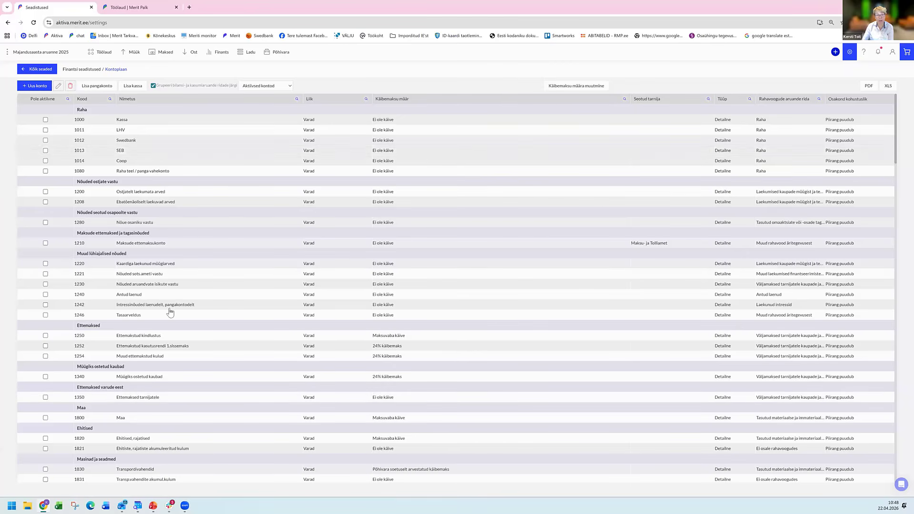
{"action": "left_click", "coordinate": [286, 87]}
{"action": "left_click", "coordinate": [285, 101]}
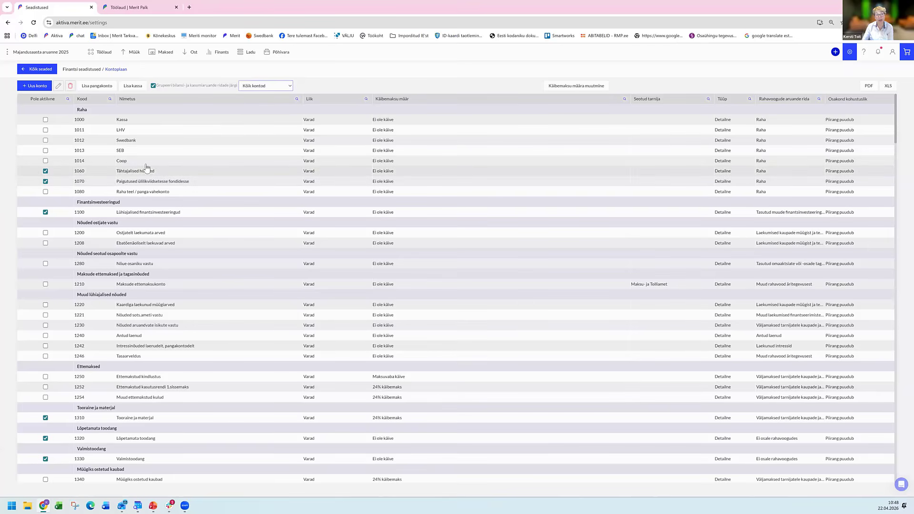
Look through the full chart of accounts, from cash and fixed assets to liabilities, equity, revenue and expense accounts, checking which are marked inactive.
{"action": "left_click", "coordinate": [45, 180]}
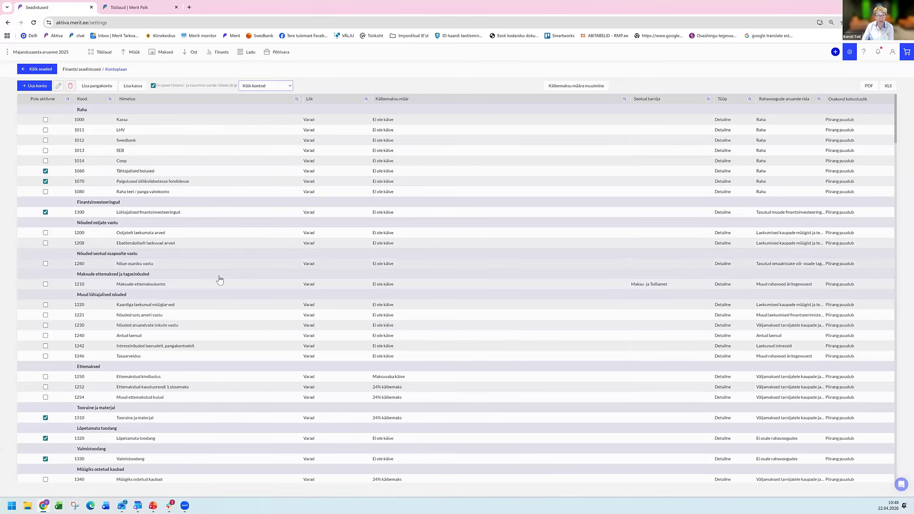
{"action": "scroll", "coordinate": [218, 277], "scroll_direction": "down", "scroll_amount": 10}
{"action": "scroll", "coordinate": [215, 280], "scroll_direction": "down", "scroll_amount": 1}
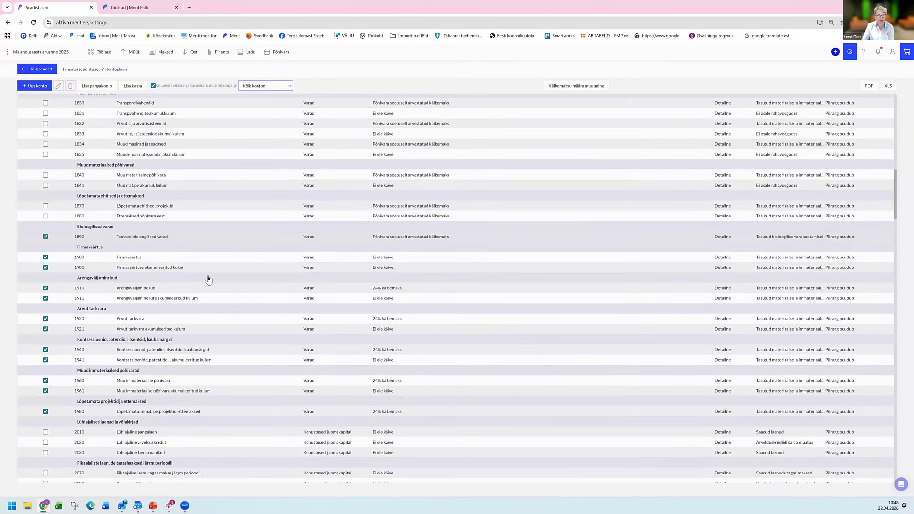
{"action": "scroll", "coordinate": [209, 281], "scroll_direction": "down", "scroll_amount": 7}
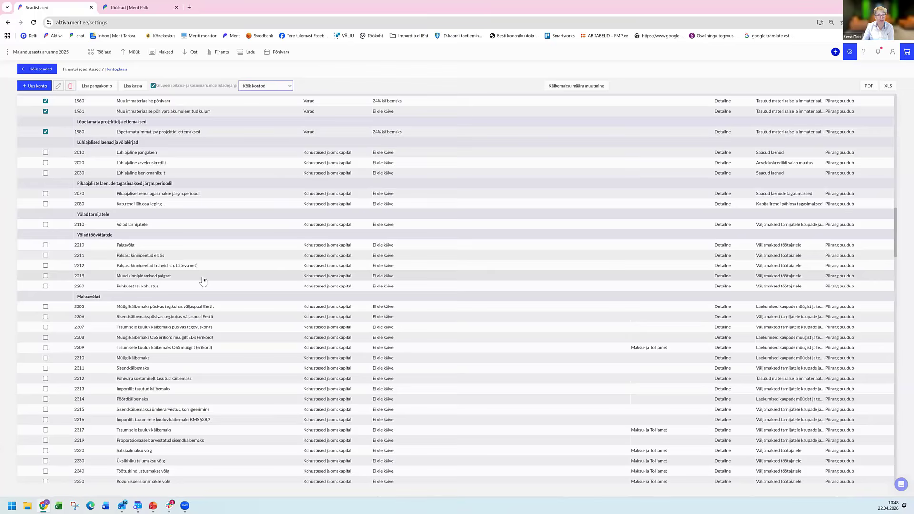
{"action": "scroll", "coordinate": [197, 280], "scroll_direction": "down", "scroll_amount": 6}
{"action": "scroll", "coordinate": [191, 269], "scroll_direction": "up", "scroll_amount": 20}
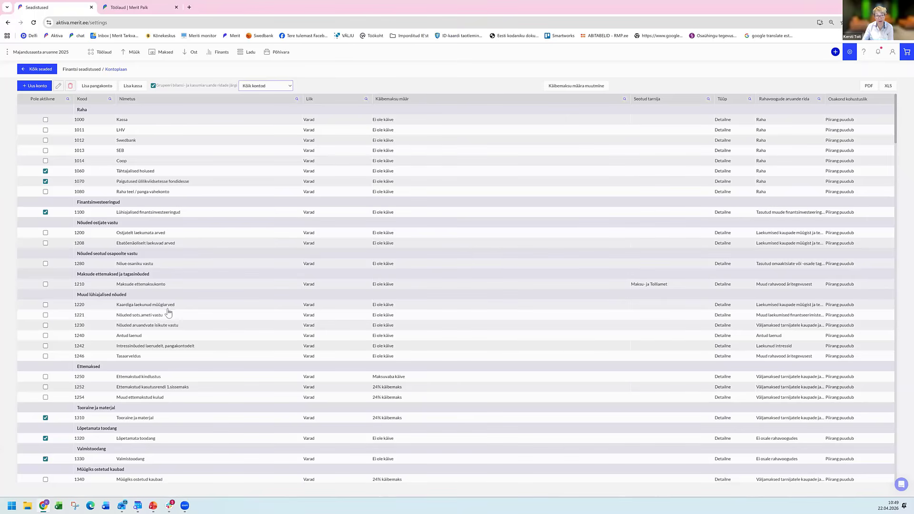
{"action": "scroll", "coordinate": [161, 314], "scroll_direction": "down", "scroll_amount": 2}
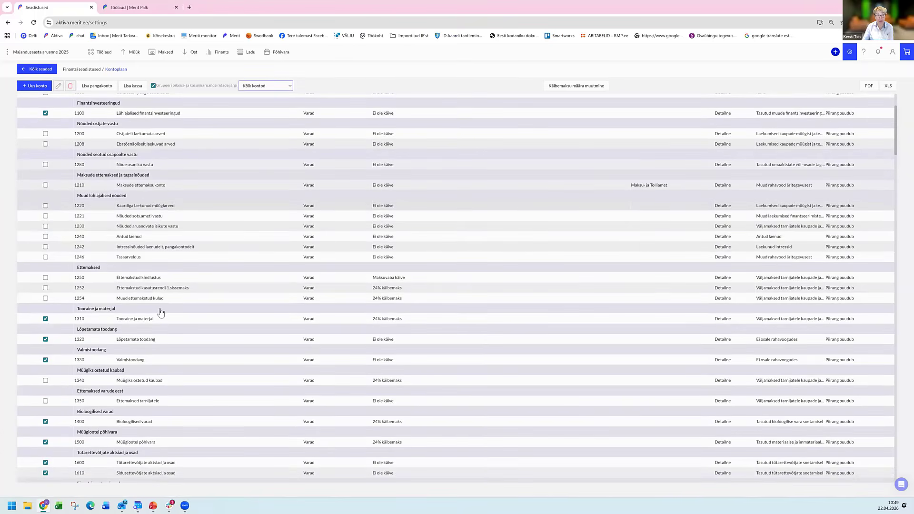
{"action": "scroll", "coordinate": [161, 313], "scroll_direction": "down", "scroll_amount": 6}
{"action": "scroll", "coordinate": [158, 278], "scroll_direction": "down", "scroll_amount": 6}
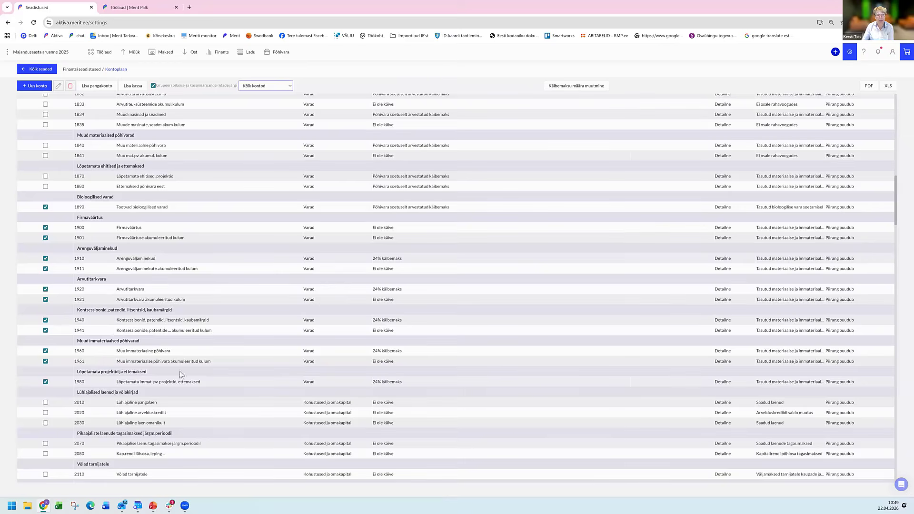
{"action": "scroll", "coordinate": [181, 375], "scroll_direction": "down", "scroll_amount": 4}
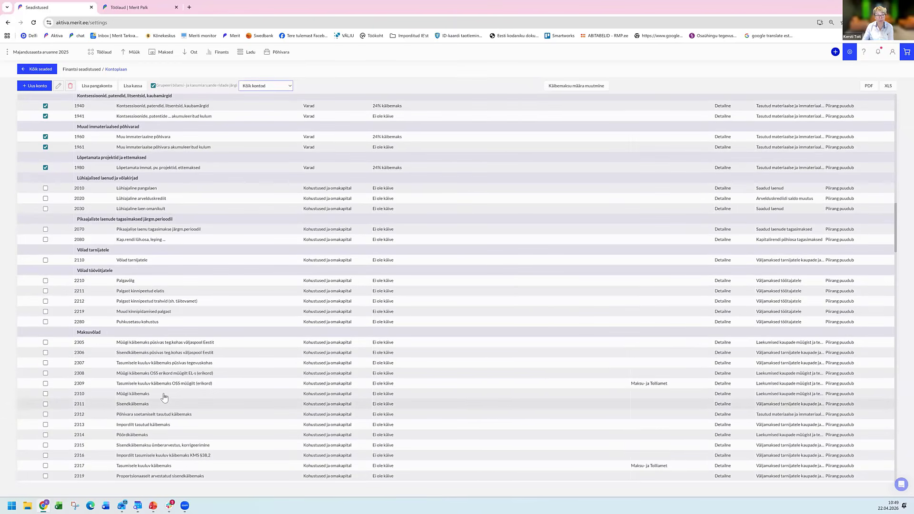
{"action": "scroll", "coordinate": [164, 397], "scroll_direction": "down", "scroll_amount": 8}
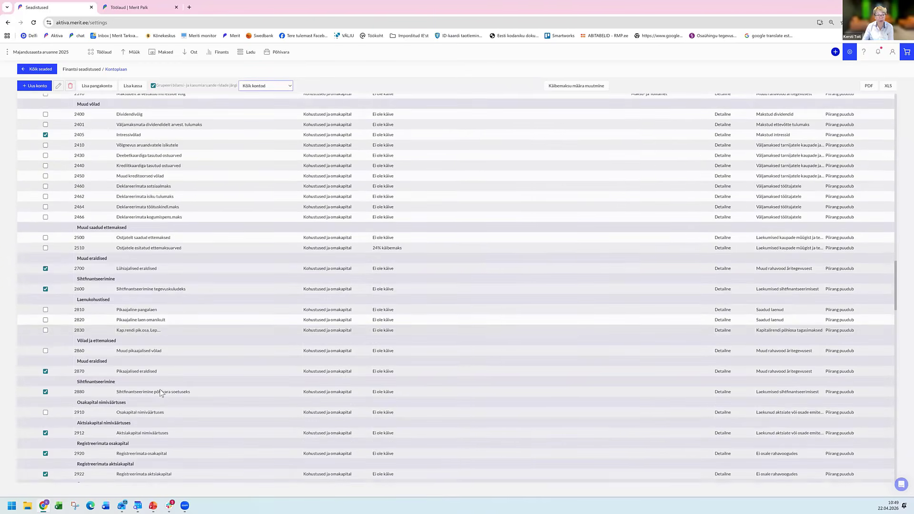
{"action": "scroll", "coordinate": [161, 392], "scroll_direction": "down", "scroll_amount": 7}
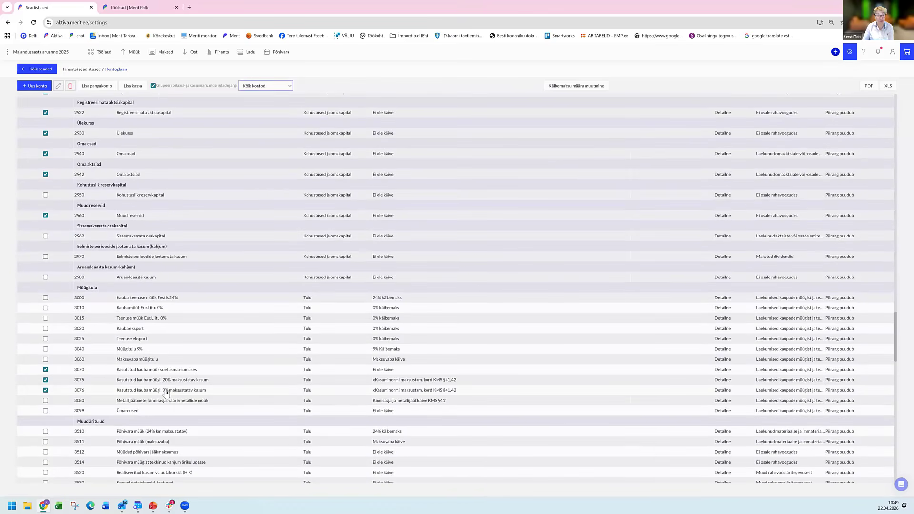
{"action": "scroll", "coordinate": [129, 334], "scroll_direction": "down", "scroll_amount": 7}
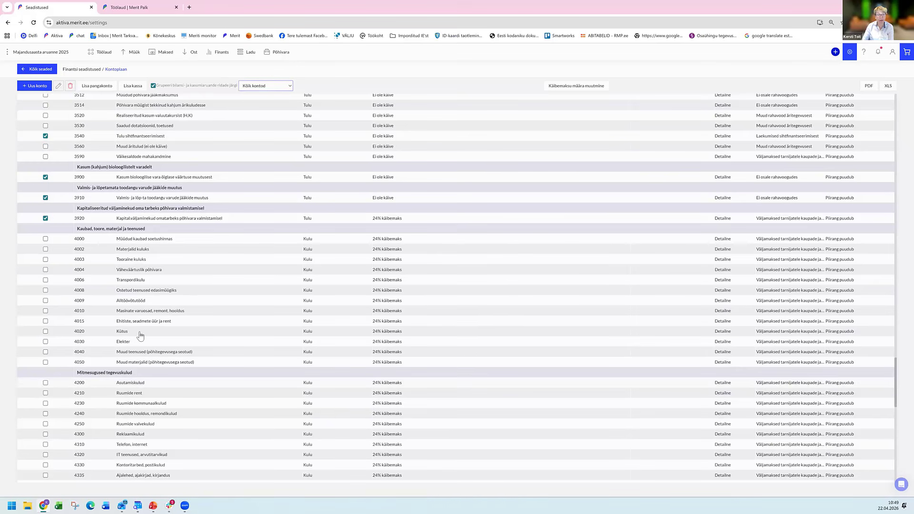
Copy sales account 3000 to a new account with code 3001 named "Raamatupidamise teenus" and save it.
{"action": "scroll", "coordinate": [95, 197], "scroll_direction": "up", "scroll_amount": 5}
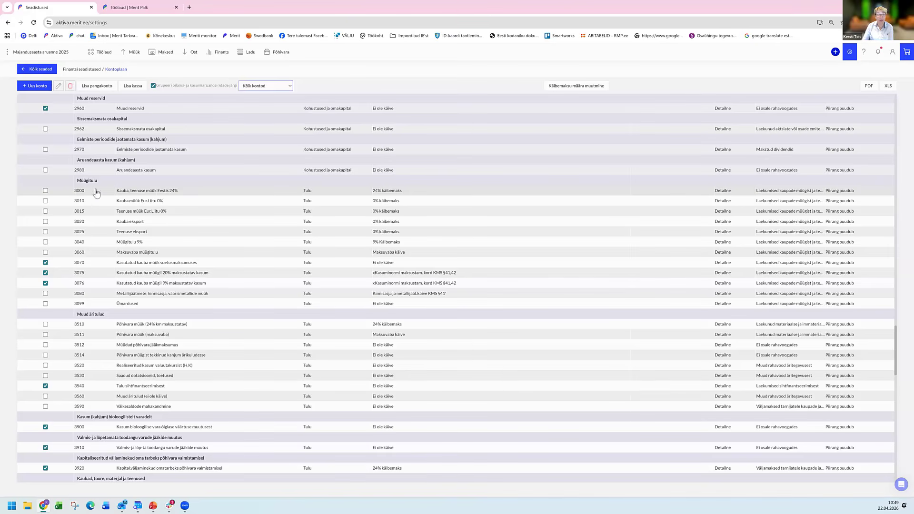
{"action": "left_click", "coordinate": [160, 192]}
{"action": "double_click", "coordinate": [160, 192]}
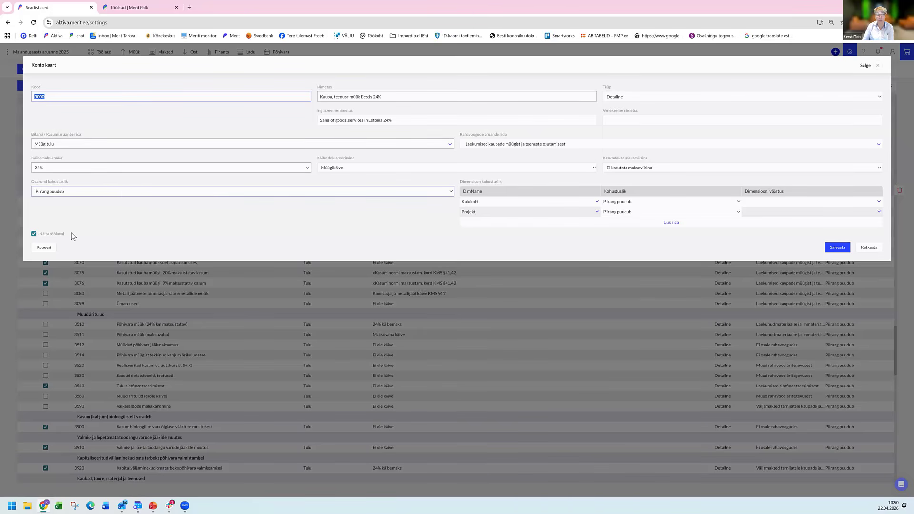
{"action": "left_click", "coordinate": [43, 248]}
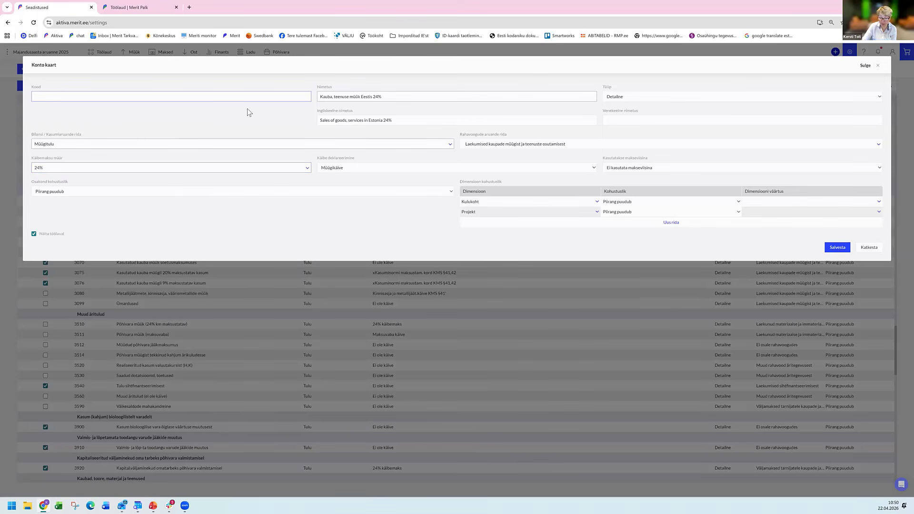
{"action": "type", "text": "3001"}
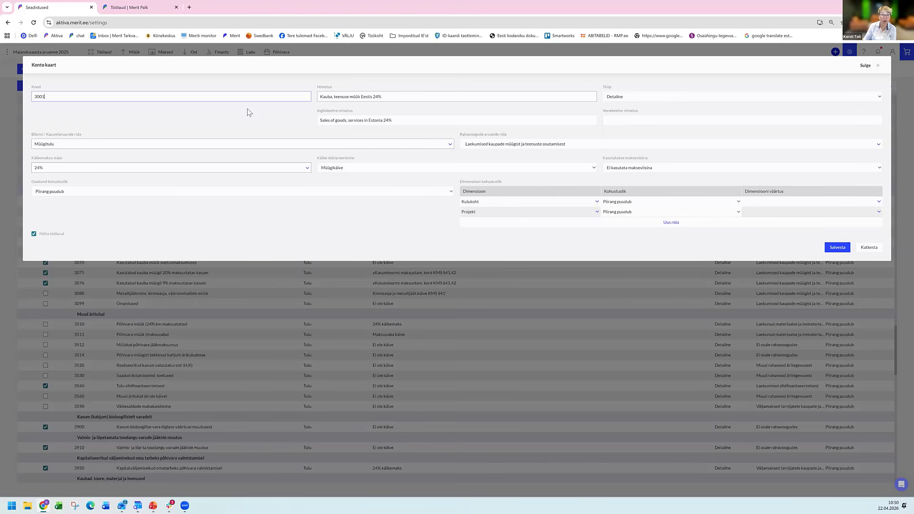
{"action": "left_click", "coordinate": [400, 97]}
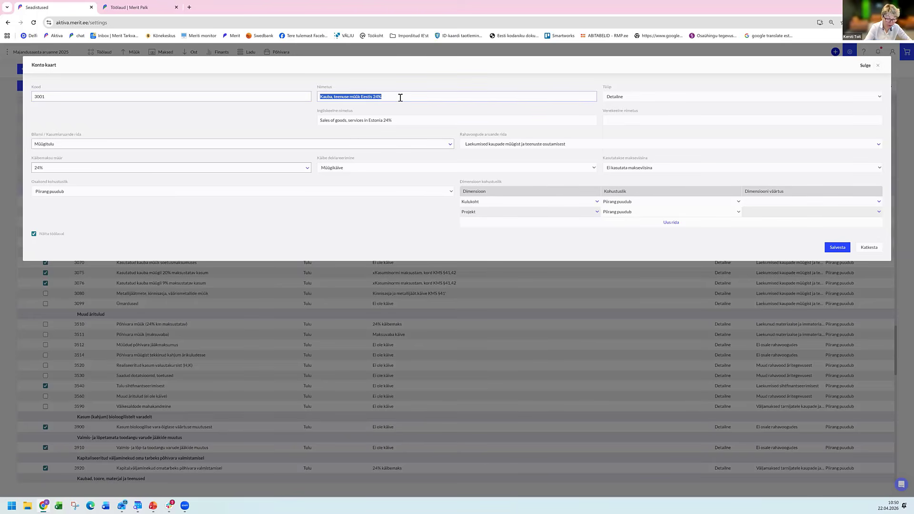
{"action": "type", "text": "Raam"}
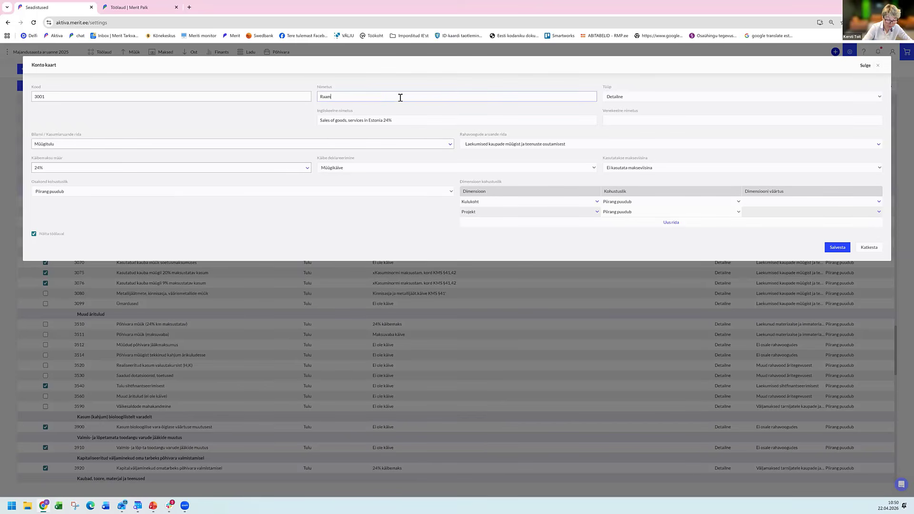
{"action": "type", "text": "atupidamise teenus"}
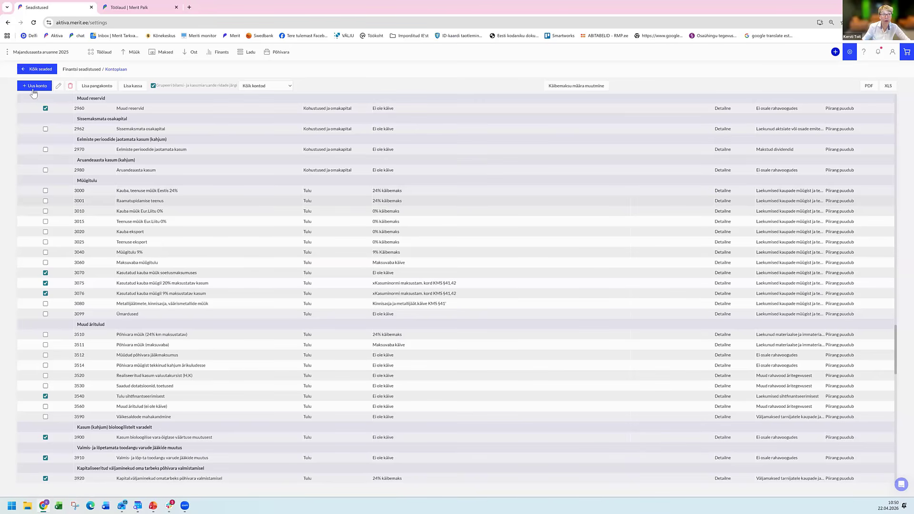
Copy sales account 3000 to a new account with code 3002 named "Transpordi teenus" and save it.
{"action": "left_click", "coordinate": [164, 191]}
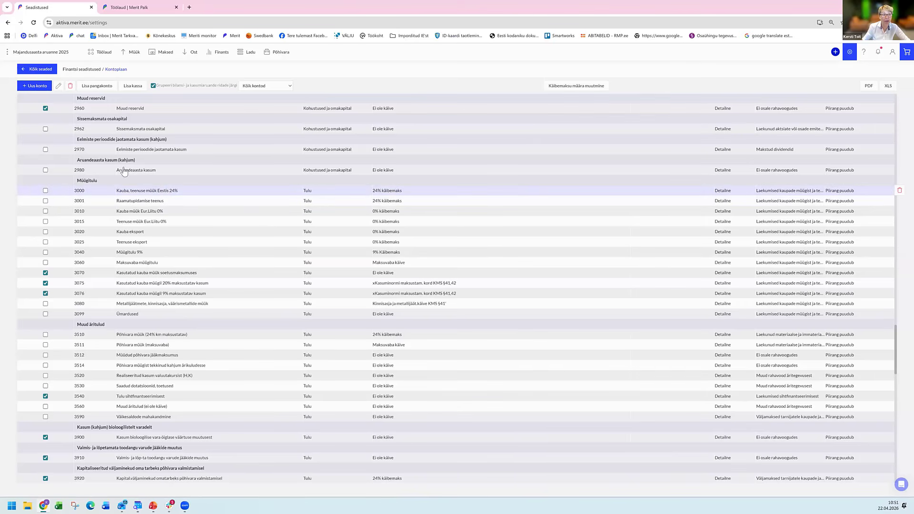
{"action": "left_click", "coordinate": [47, 247]}
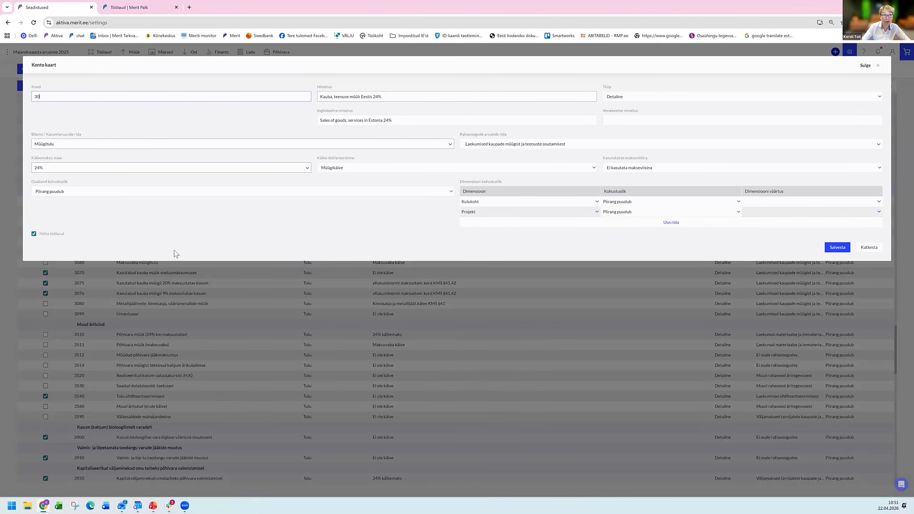
{"action": "type", "text": "3002"}
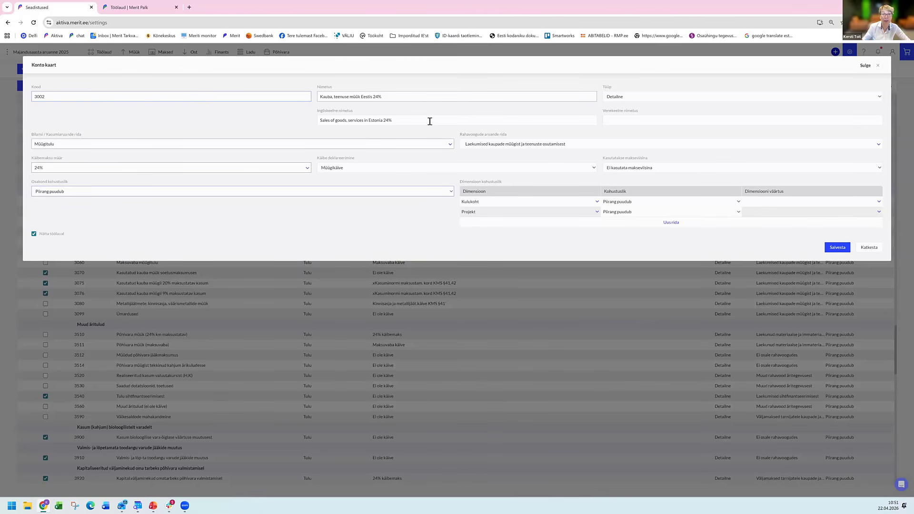
{"action": "triple_click", "coordinate": [414, 97]}
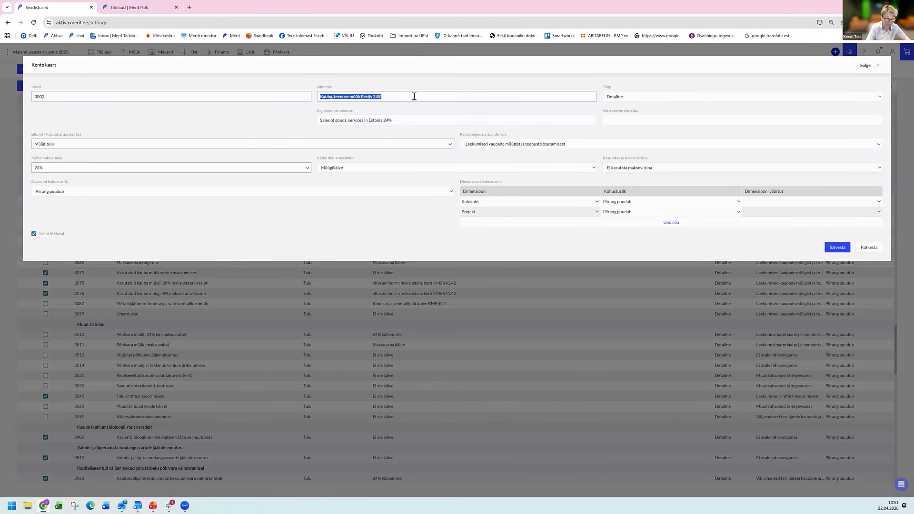
{"action": "type", "text": "Transp"}
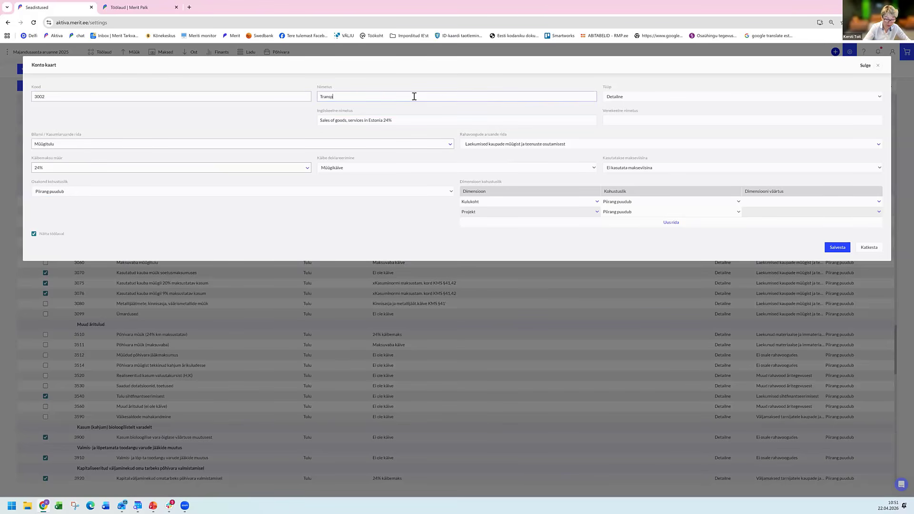
{"action": "type", "text": "ordi teenus"}
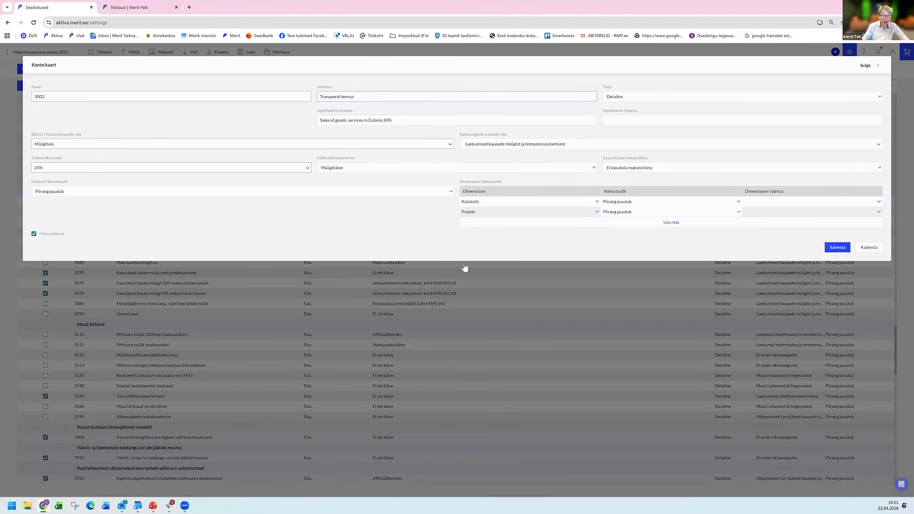
{"action": "left_click", "coordinate": [837, 248]}
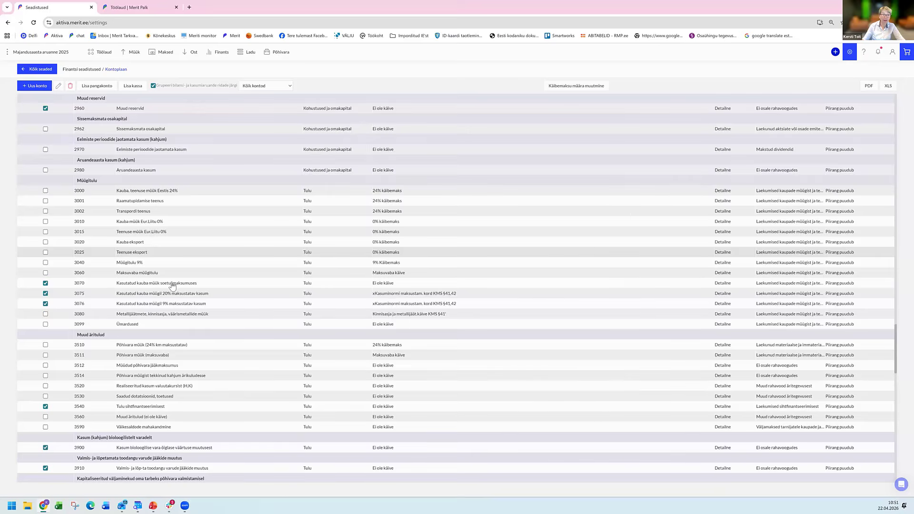
Open the list of sales invoices (Müügiarved) and start a new sales invoice.
{"action": "scroll", "coordinate": [172, 286], "scroll_direction": "up", "scroll_amount": 8}
{"action": "scroll", "coordinate": [173, 286], "scroll_direction": "up", "scroll_amount": 10}
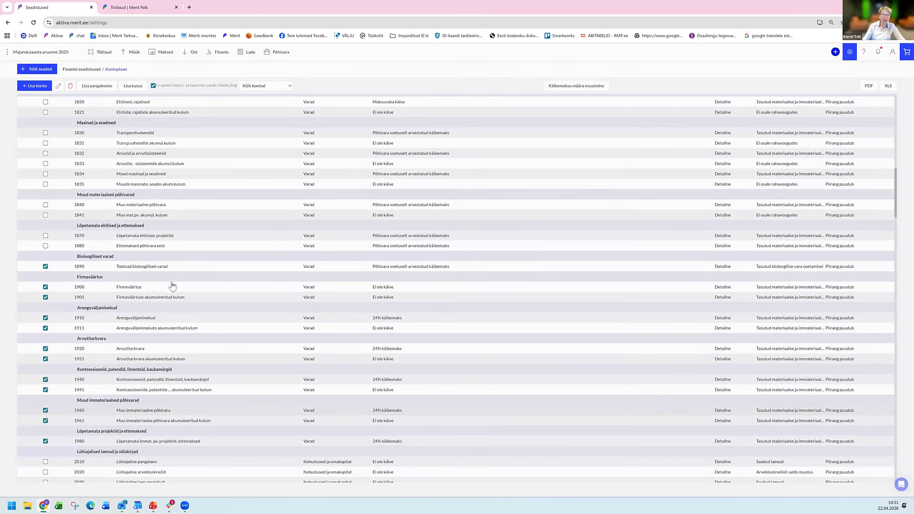
{"action": "scroll", "coordinate": [135, 57], "scroll_direction": "up", "scroll_amount": 5}
{"action": "left_click", "coordinate": [135, 56]}
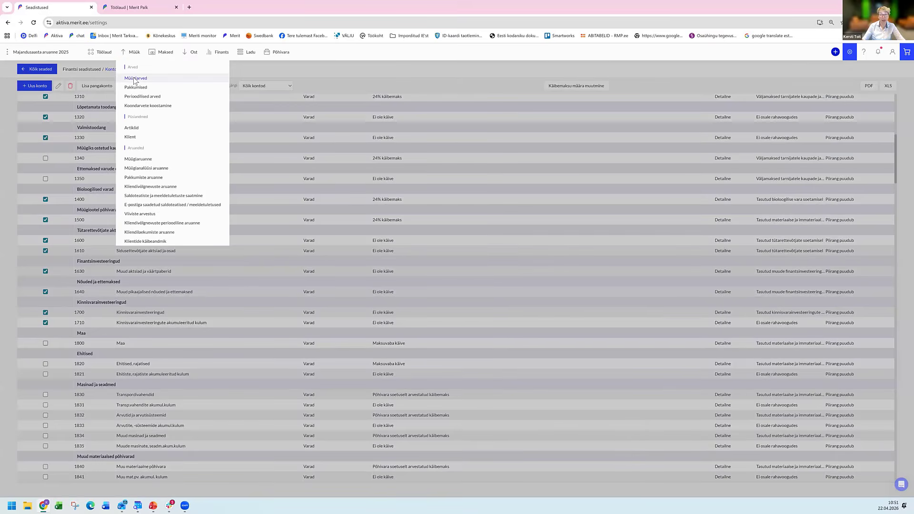
{"action": "left_click", "coordinate": [134, 78]}
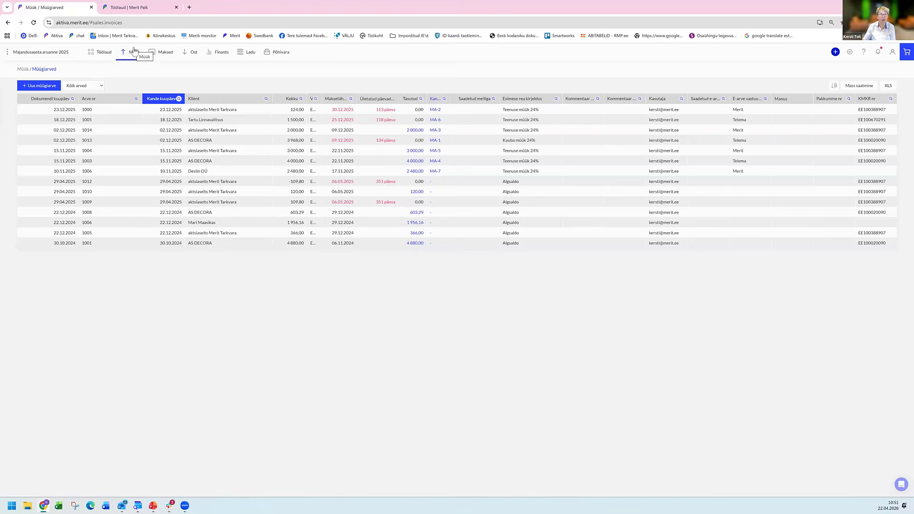
{"action": "left_click", "coordinate": [43, 86]}
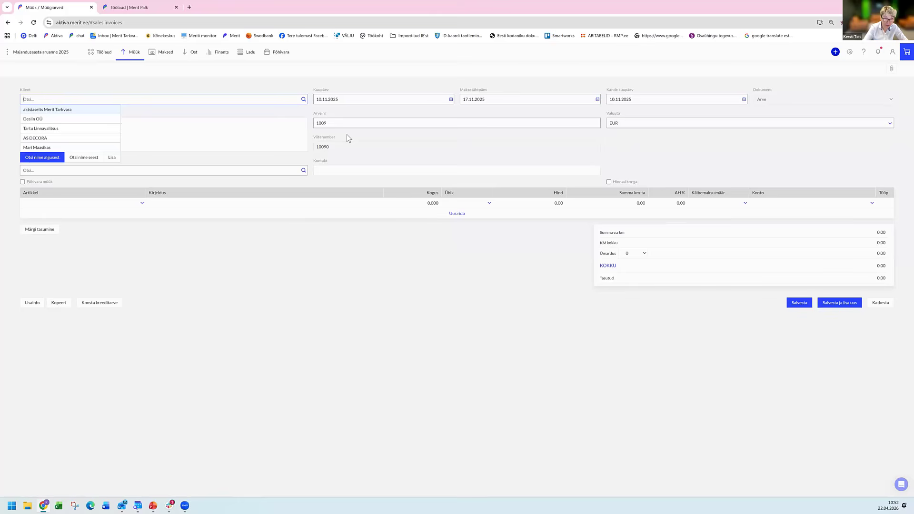
Add a new customer to the invoice by looking up "Krõbe" and picking the registered company Krõbe paber OÜ.
{"action": "type", "text": "Kröbe"}
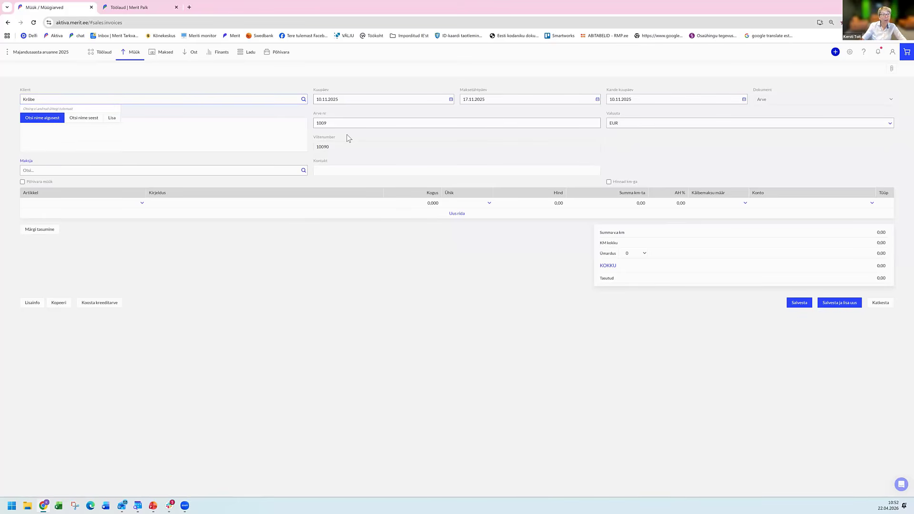
{"action": "left_click", "coordinate": [111, 117]}
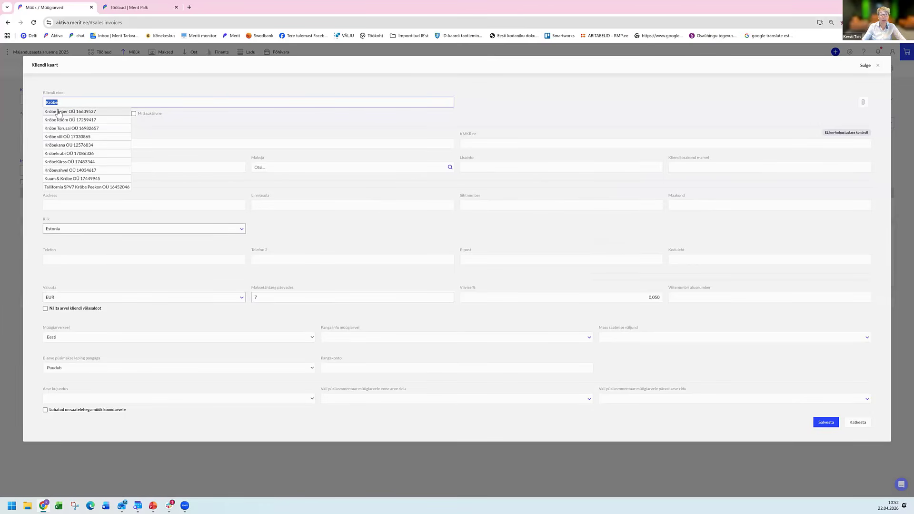
{"action": "left_click", "coordinate": [88, 112]}
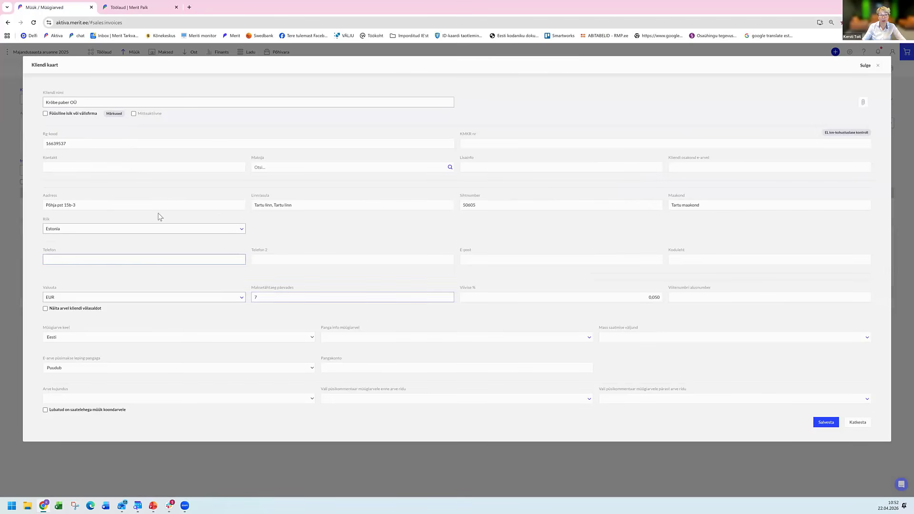
Check the customer card's address, registry code, phone and invoice language fields, keep the language as Eesti, and save the card.
{"action": "left_click", "coordinate": [181, 206]}
{"action": "left_click", "coordinate": [88, 145]}
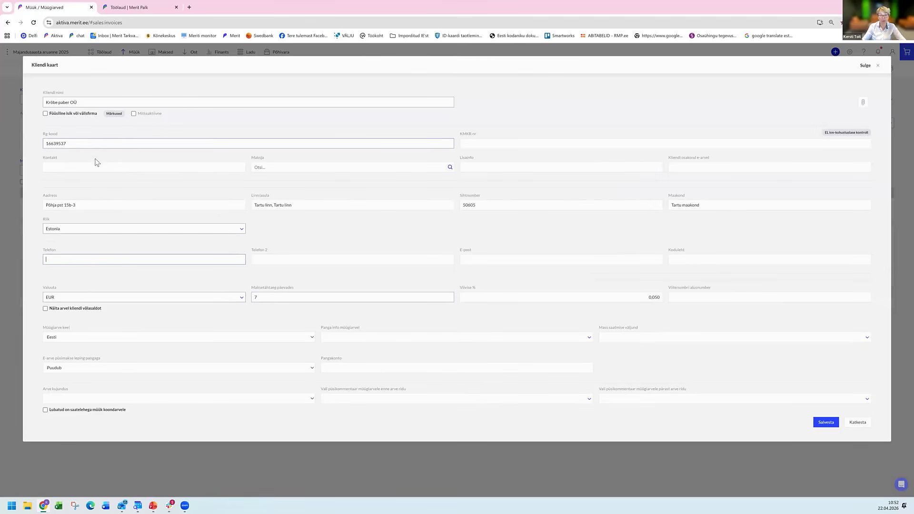
{"action": "left_click", "coordinate": [140, 259]}
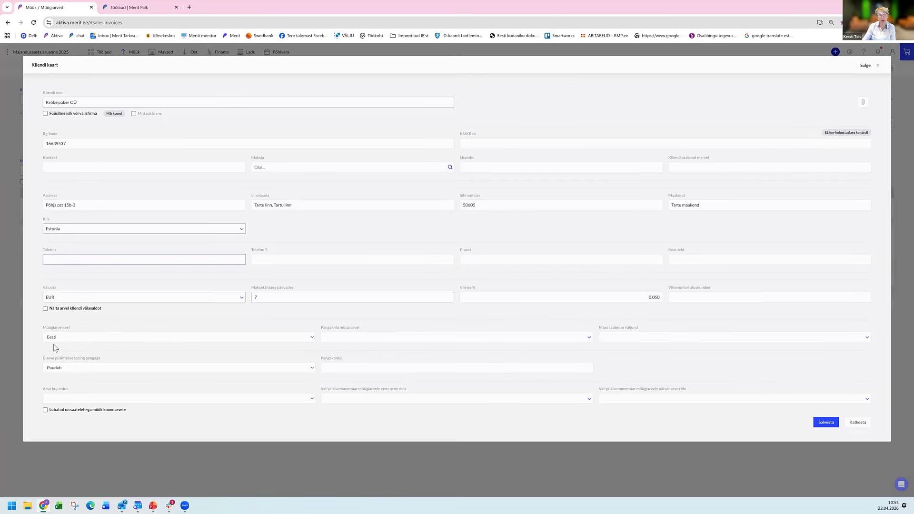
{"action": "left_click", "coordinate": [123, 339]}
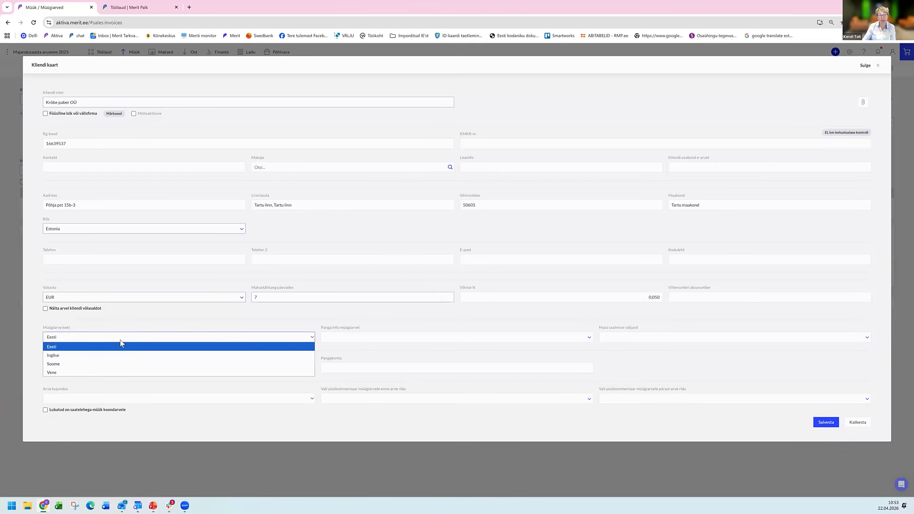
{"action": "left_click", "coordinate": [691, 400]}
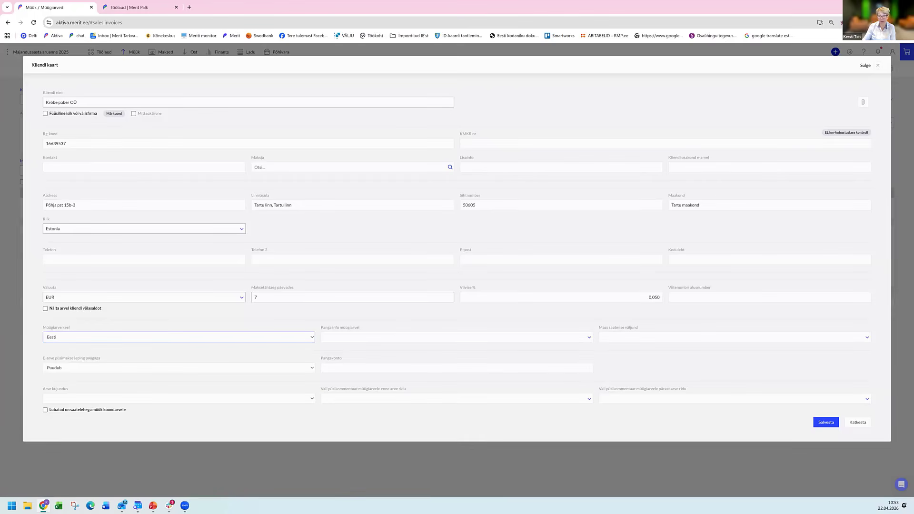
{"action": "left_click", "coordinate": [826, 423]}
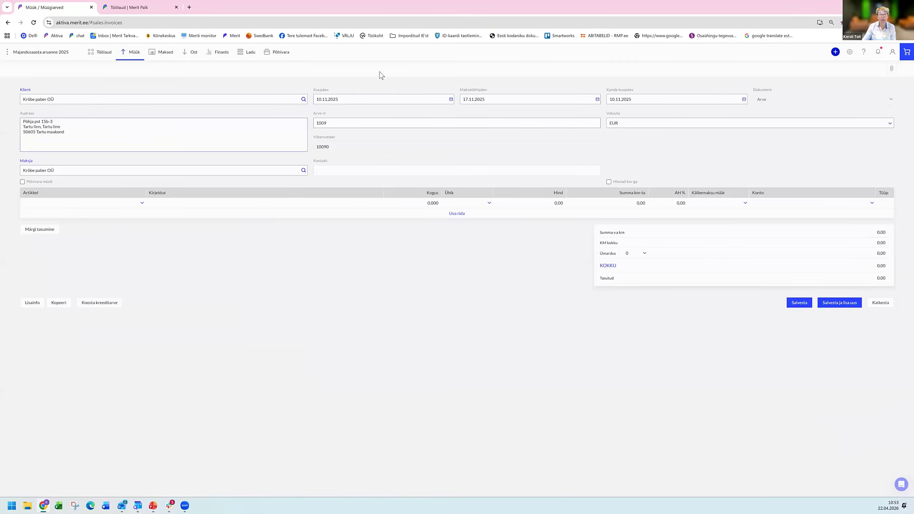
Set the sales invoice date to 22.04.2026.
{"action": "left_click", "coordinate": [320, 98]}
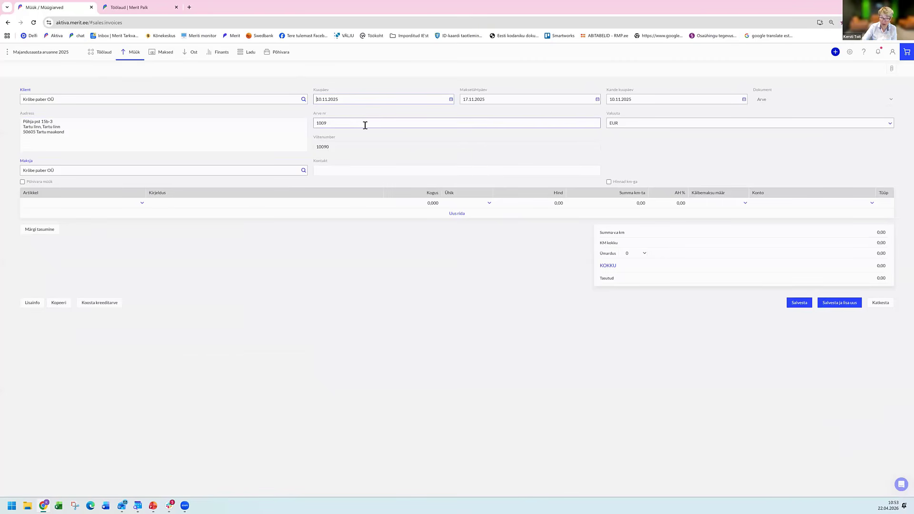
{"action": "type", "text": "22.04.2026"}
{"action": "key", "text": "Tab"}
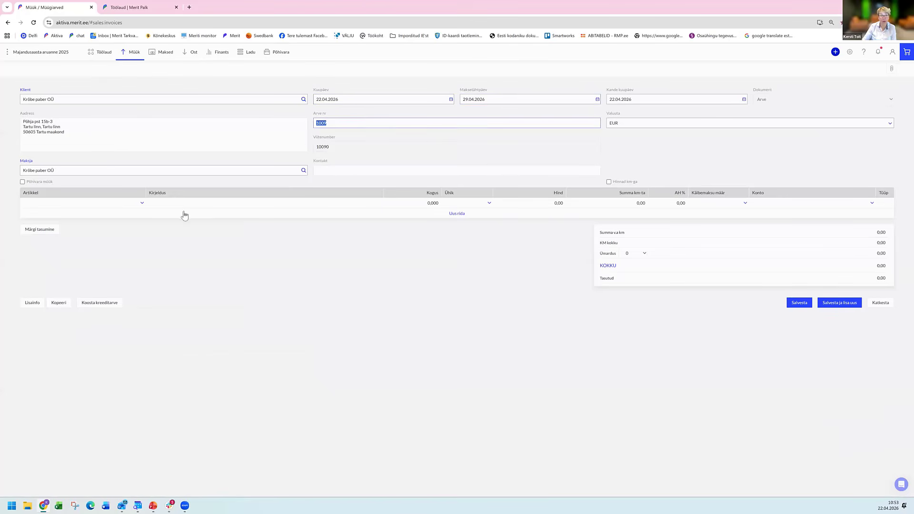
Create a new article from the invoice row with code "rmp" and name "Raamatupidamise teenus".
{"action": "left_click", "coordinate": [131, 206]}
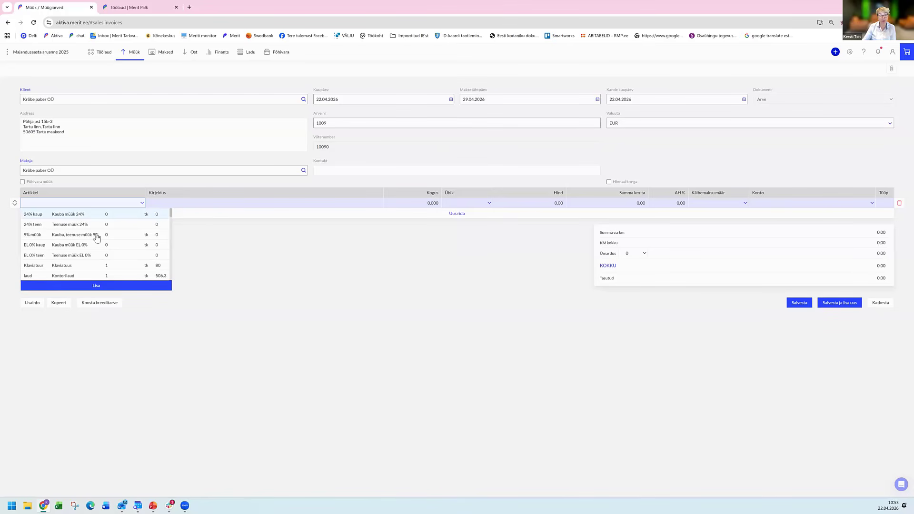
{"action": "left_click", "coordinate": [100, 289]}
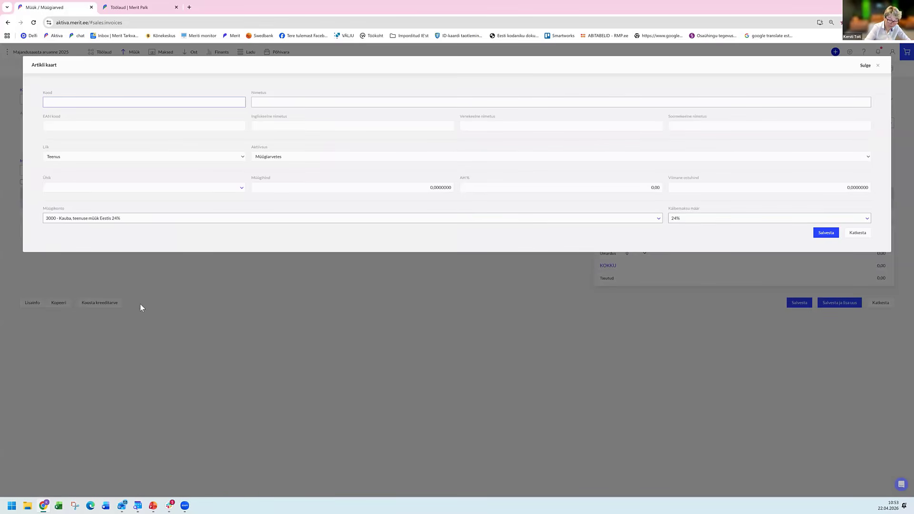
{"action": "type", "text": "rmp"}
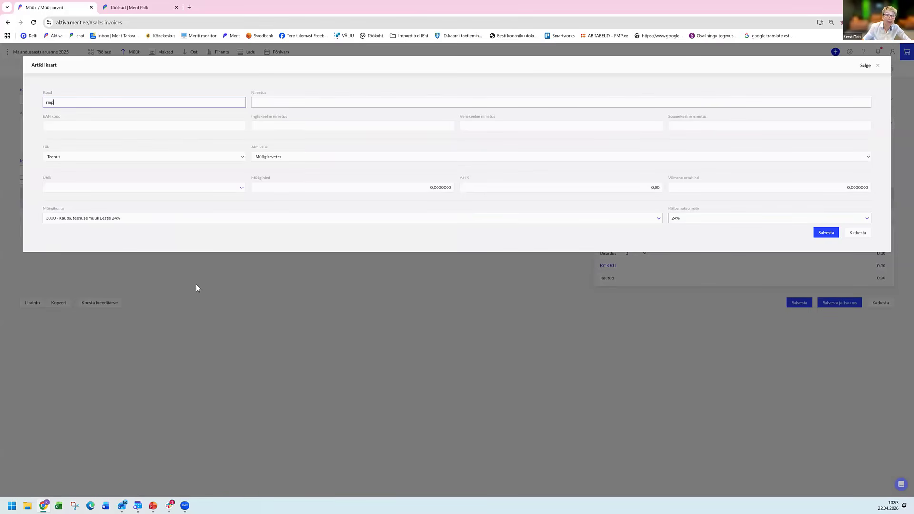
{"action": "left_click", "coordinate": [293, 104]}
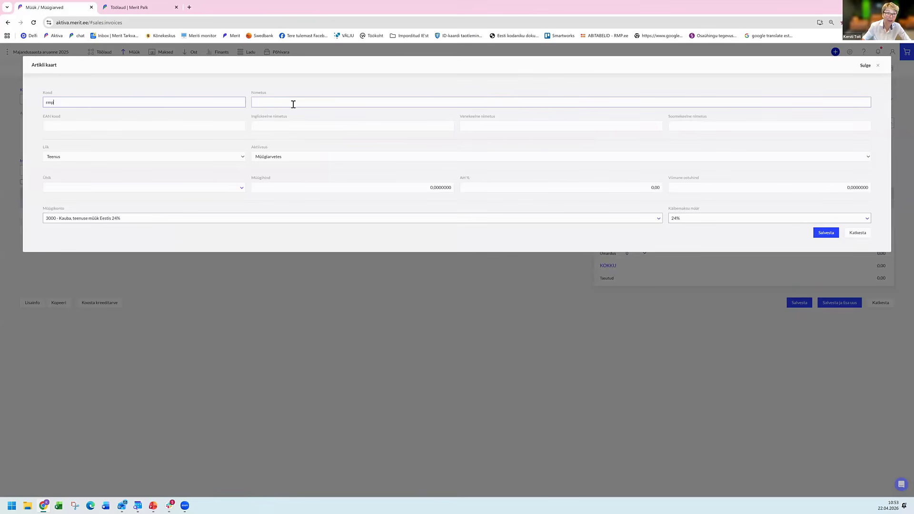
{"action": "type", "text": "R"}
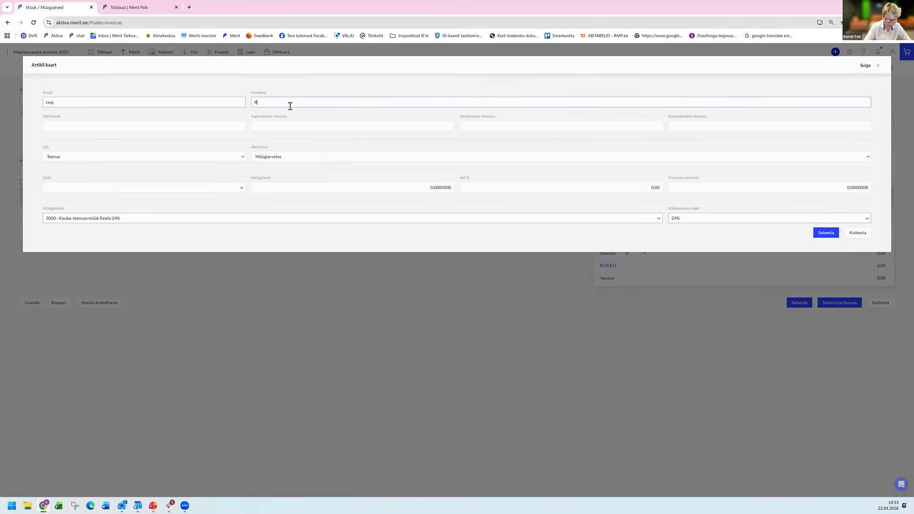
{"action": "type", "text": "aamatupidamise teenus"}
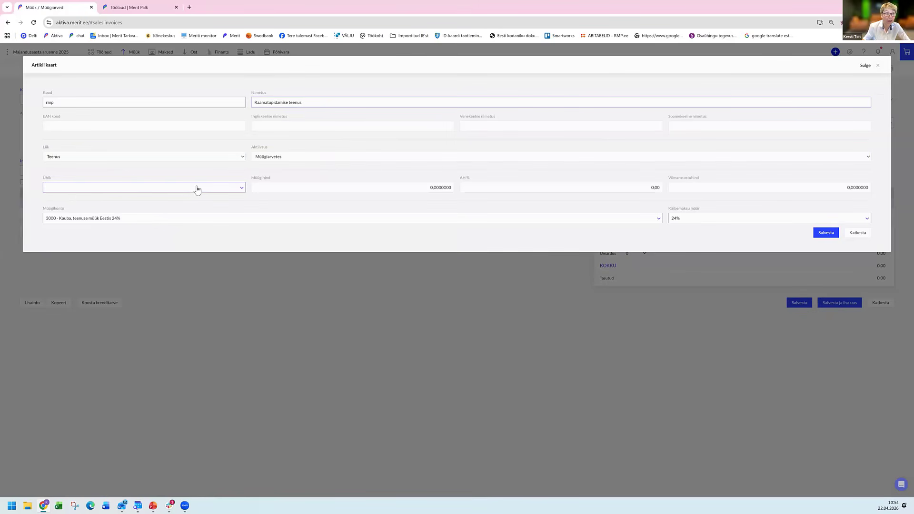
Set the article's unit to kuu and its sales account to 3001 - Raamatupidamise teenus, and save it.
{"action": "left_click", "coordinate": [163, 189]}
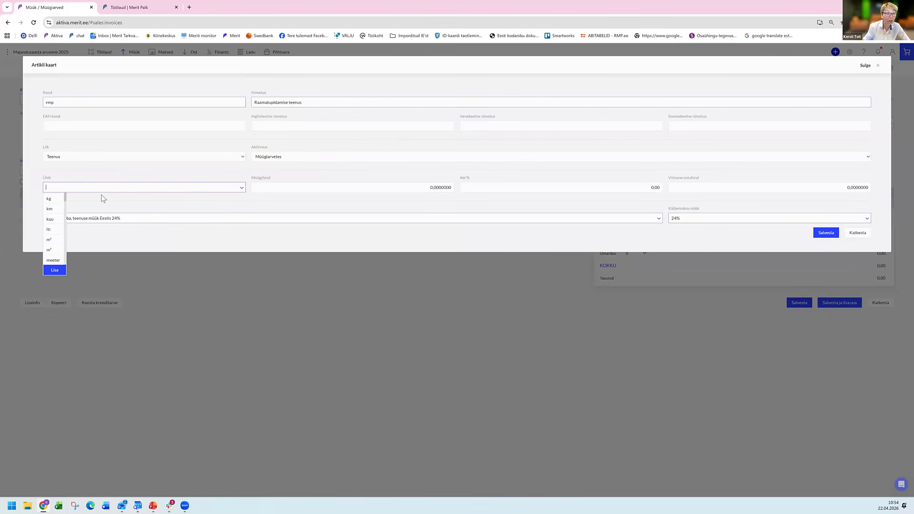
{"action": "left_click", "coordinate": [60, 223]}
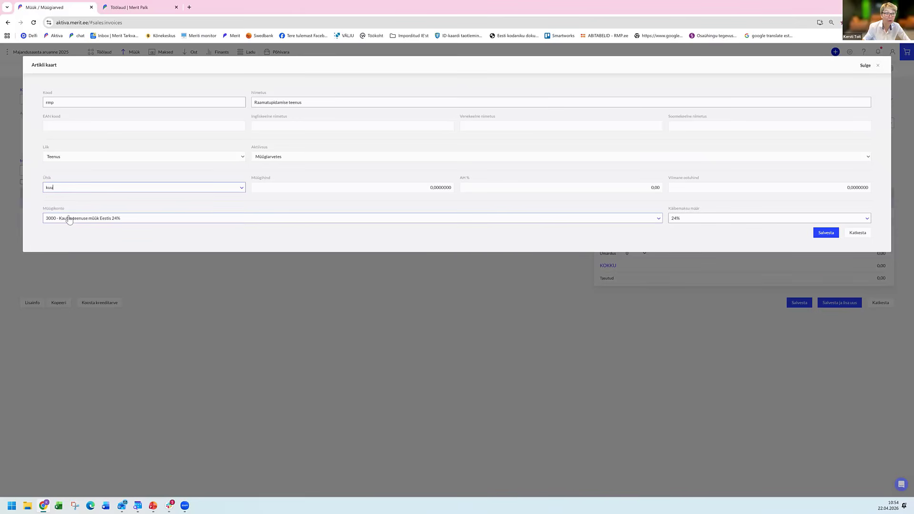
{"action": "left_click", "coordinate": [257, 221]}
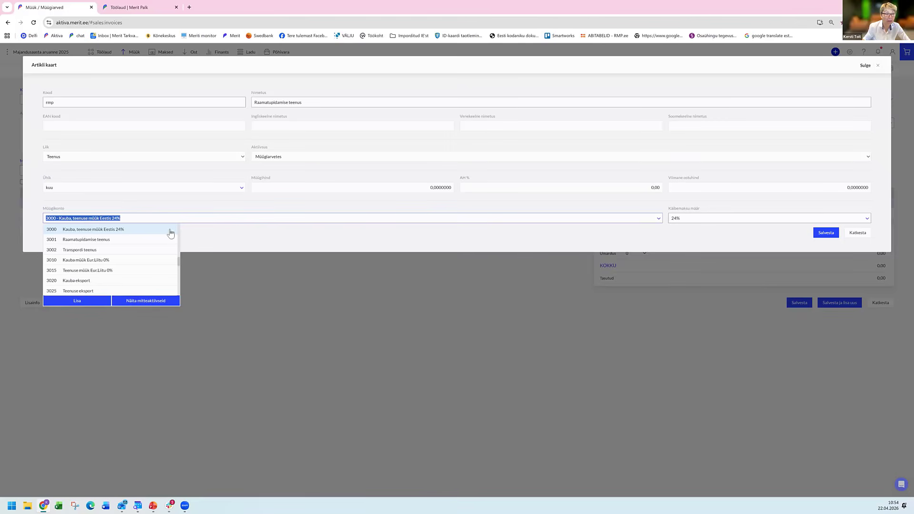
{"action": "left_click", "coordinate": [129, 240]}
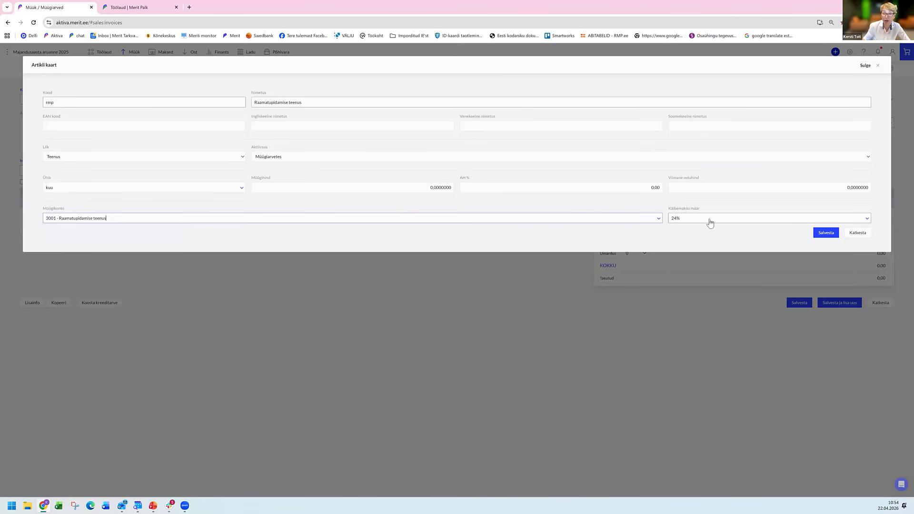
{"action": "left_click", "coordinate": [826, 233]}
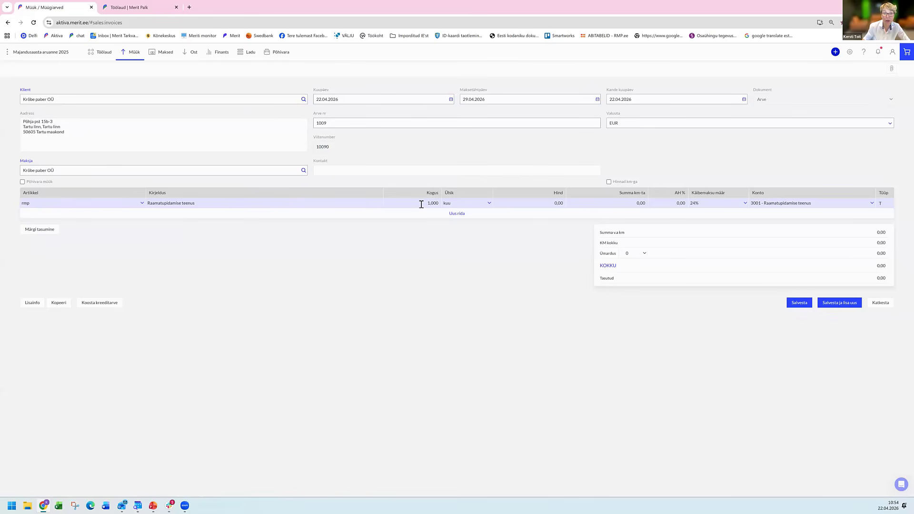
Enter a price of 150 on the Raamatupidamise teenus row and save the sales invoice.
{"action": "left_click", "coordinate": [521, 201]}
{"action": "type", "text": "150"}
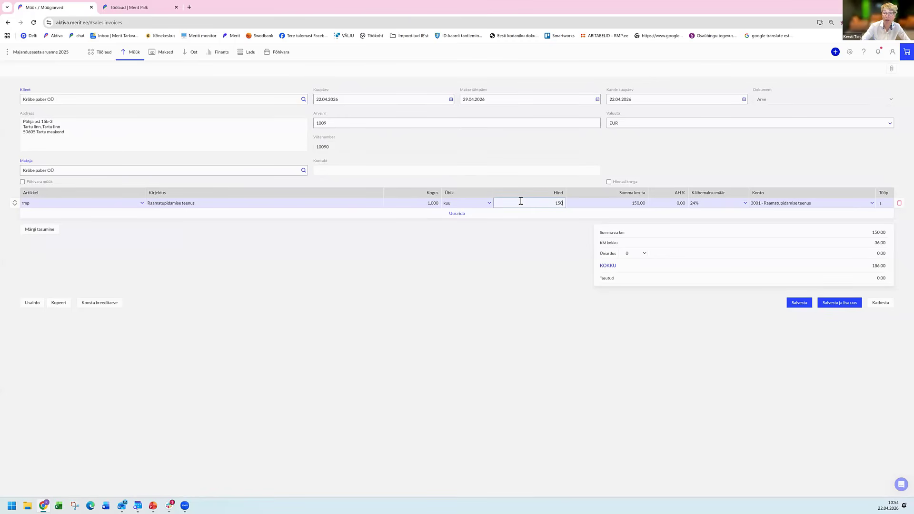
{"action": "key", "text": "Tab"}
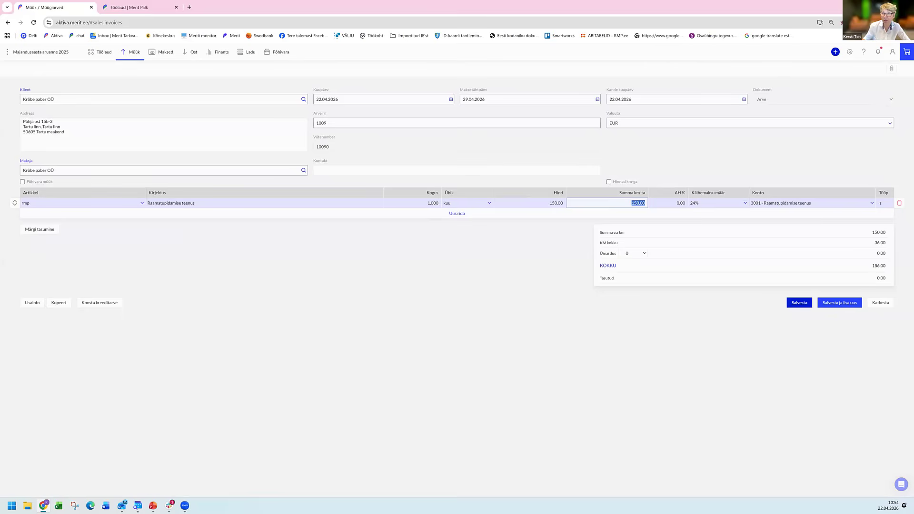
{"action": "left_click", "coordinate": [799, 302]}
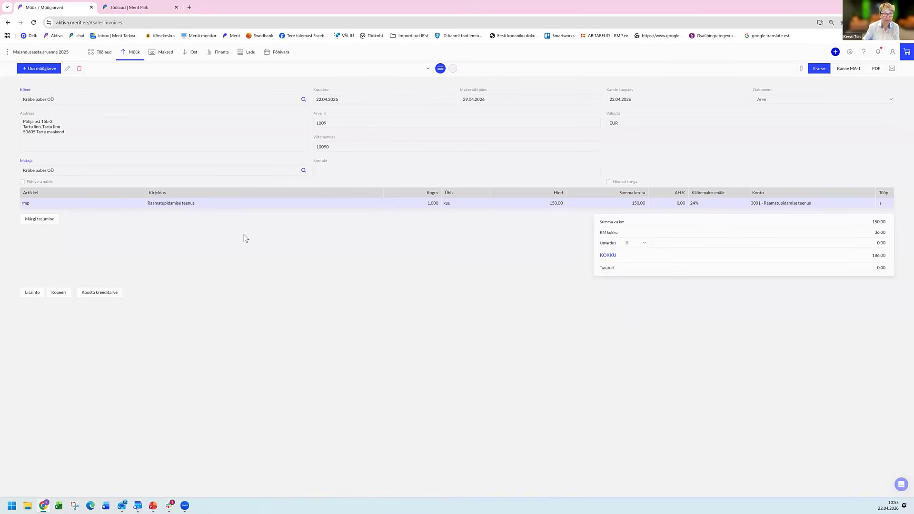
Open the AS Äripäev invoice among the unconfirmed purchase invoices and check its reference number and bank account against the attached document.
{"action": "left_click", "coordinate": [194, 53]}
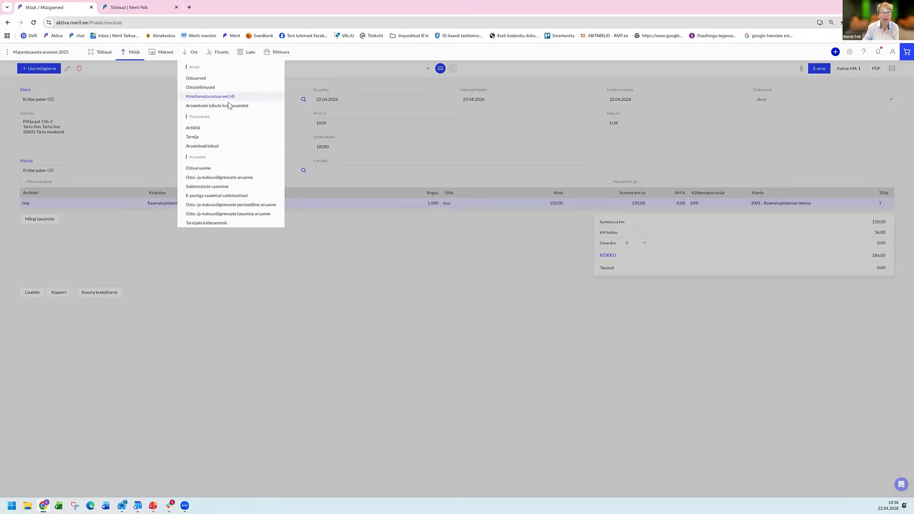
{"action": "left_click", "coordinate": [227, 100]}
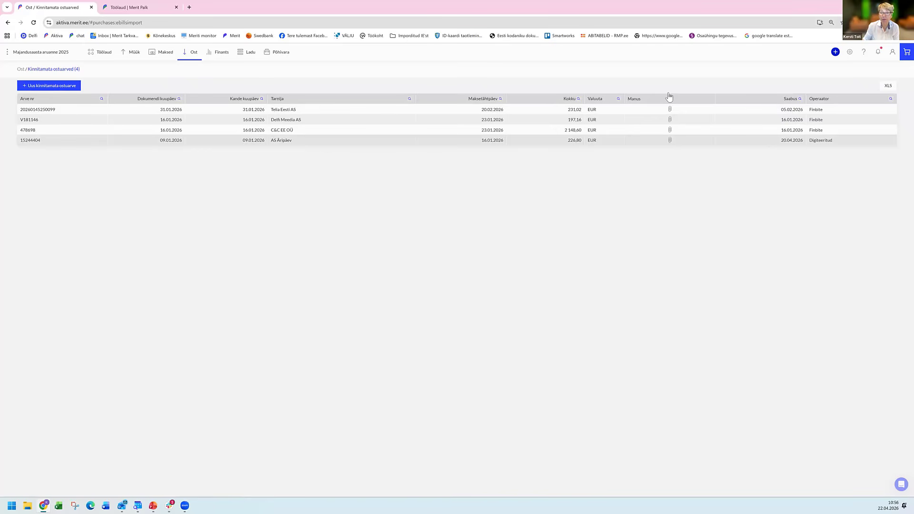
{"action": "left_click", "coordinate": [662, 140]}
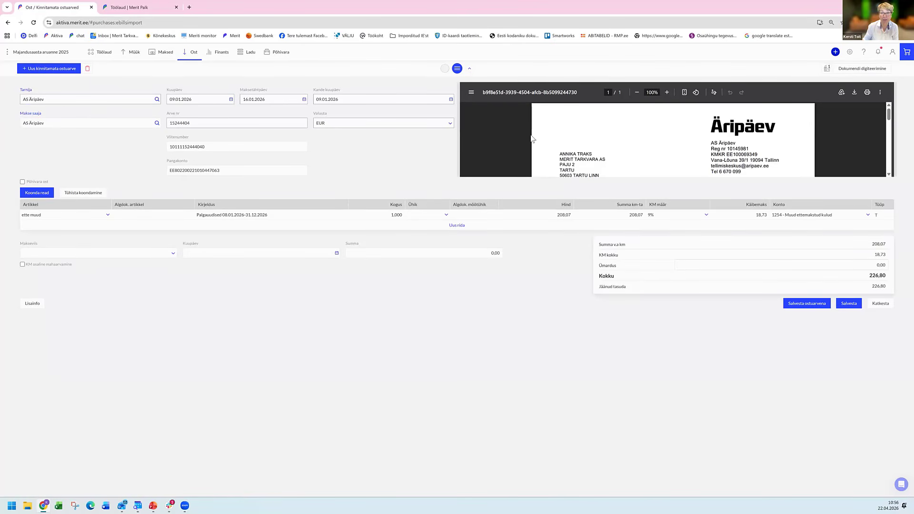
{"action": "scroll", "coordinate": [532, 138], "scroll_direction": "down", "scroll_amount": 2}
{"action": "scroll", "coordinate": [528, 136], "scroll_direction": "down", "scroll_amount": 1}
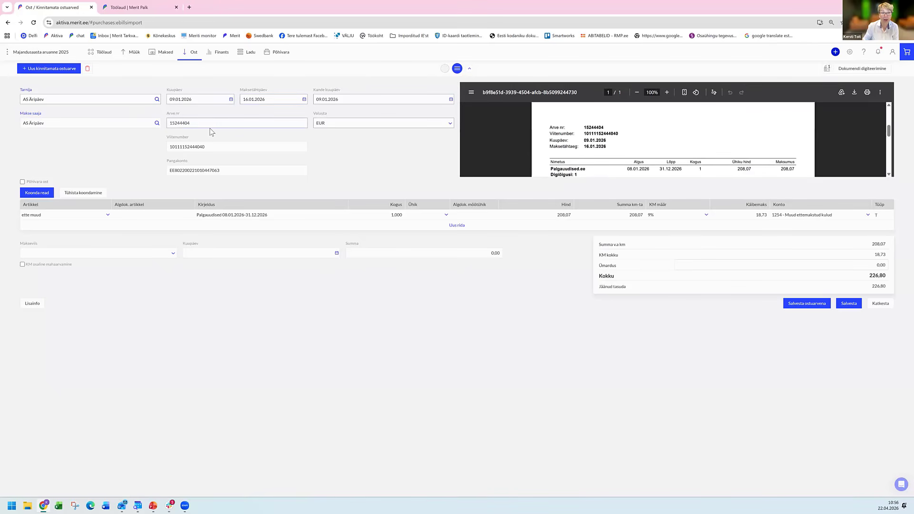
{"action": "left_click", "coordinate": [216, 149]}
{"action": "left_click", "coordinate": [236, 169]}
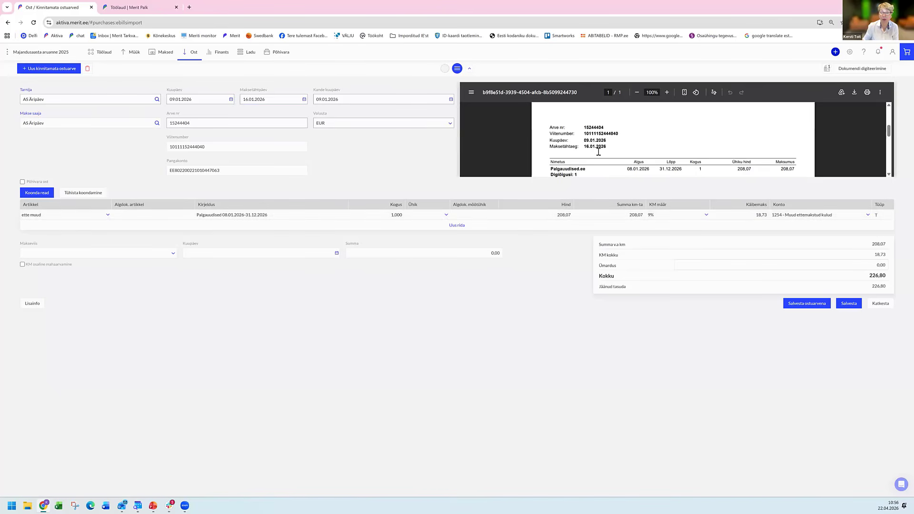
Reselect the article "ette muud" on the AS Äripäev invoice row and set its description to "Palgauudised 08.01.-31.12.2026".
{"action": "left_click", "coordinate": [108, 216]}
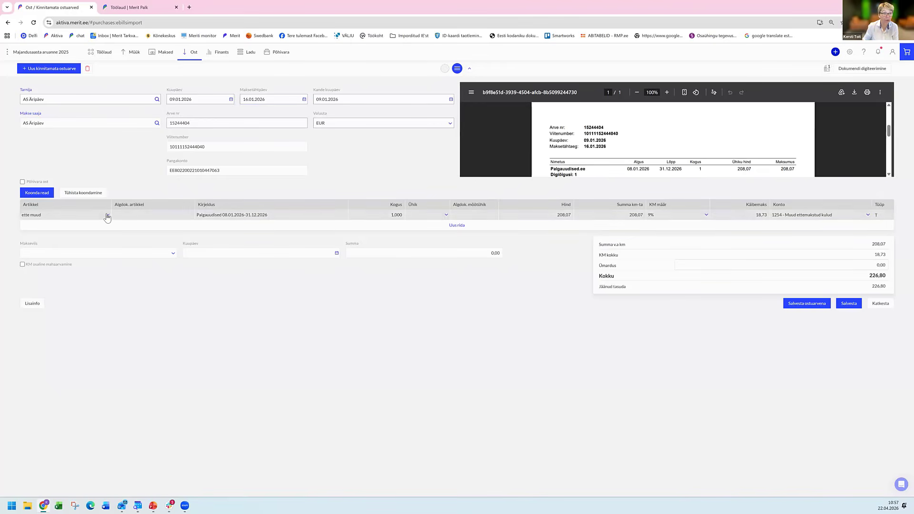
{"action": "left_click", "coordinate": [115, 227]}
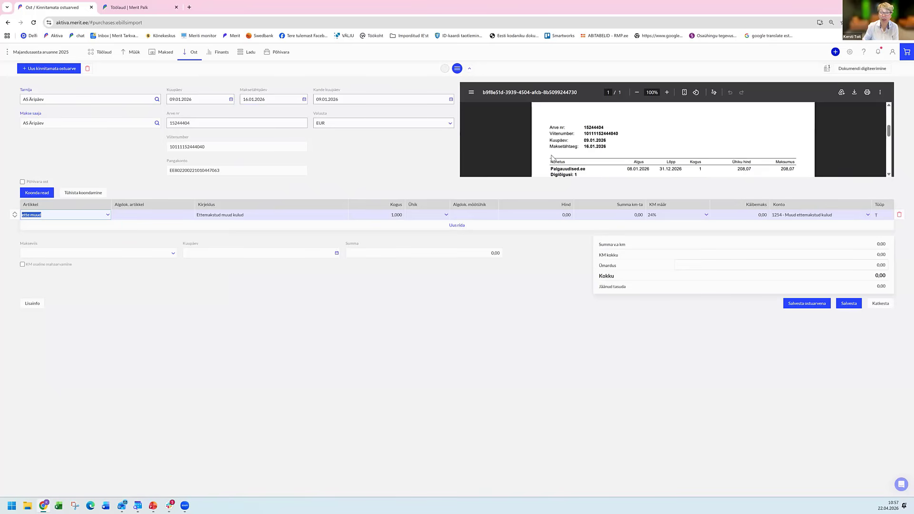
{"action": "key", "text": "Tab"}
{"action": "scroll", "coordinate": [561, 155], "scroll_direction": "down", "scroll_amount": 1}
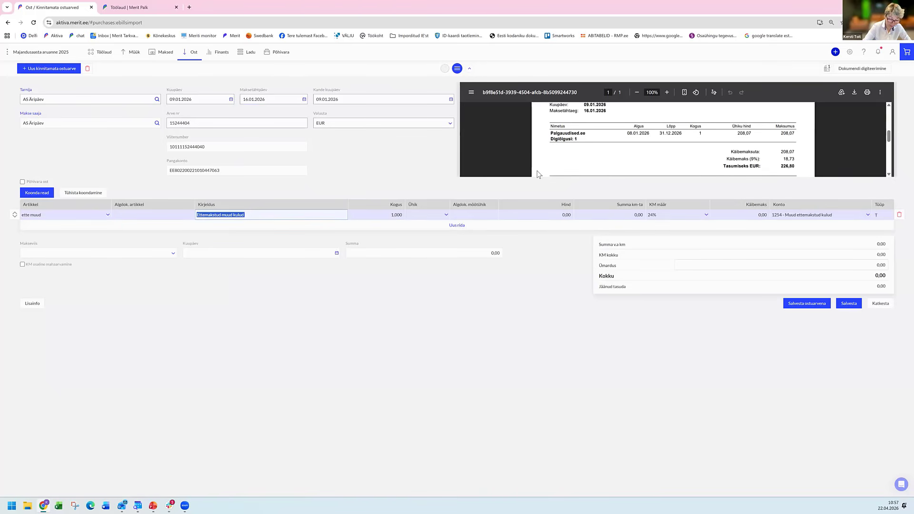
{"action": "type", "text": "Palga"}
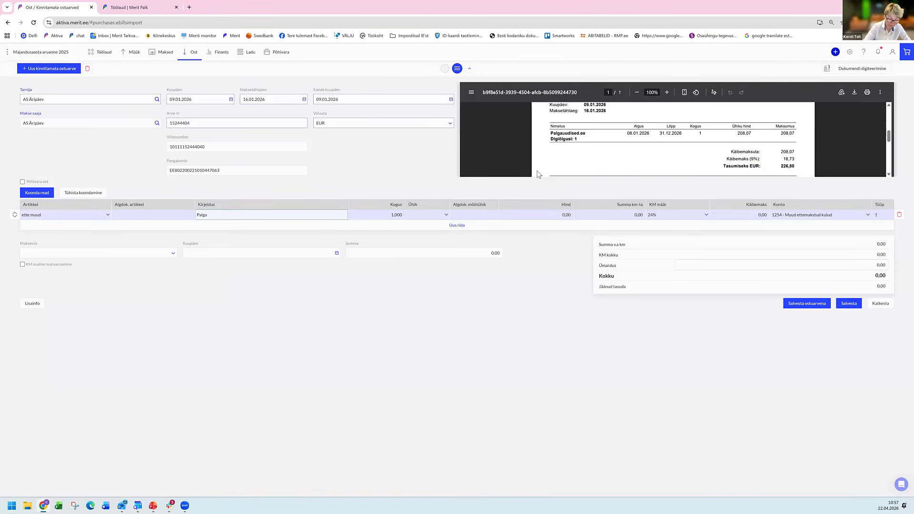
{"action": "type", "text": "uudised 08"}
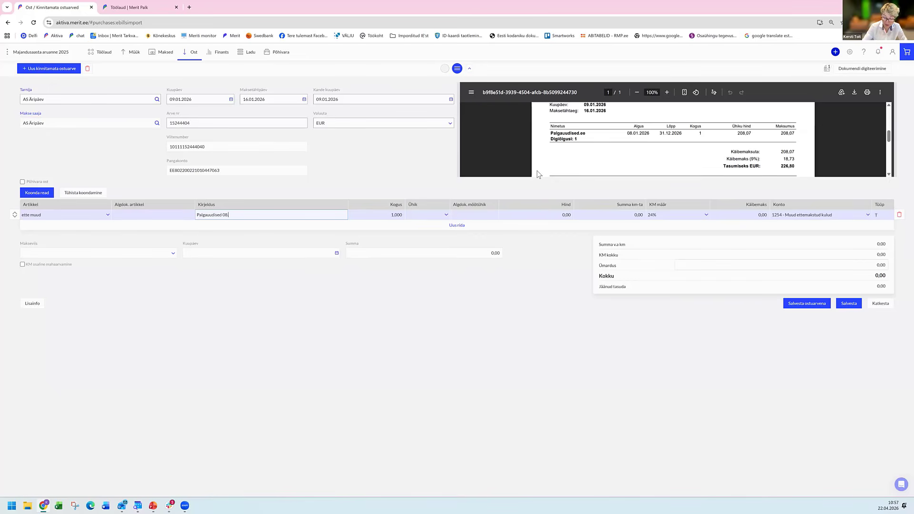
{"action": "type", "text": ".01"}
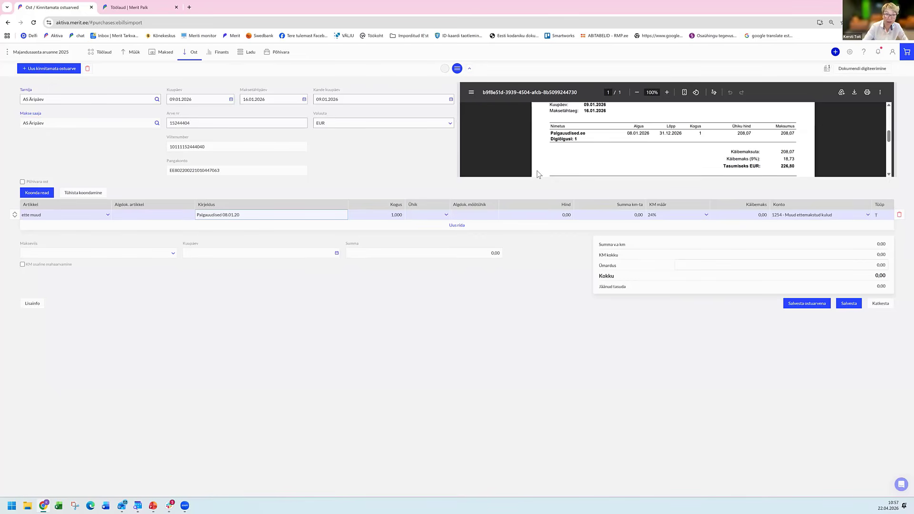
{"action": "type", "text": ".-31.12.2026"}
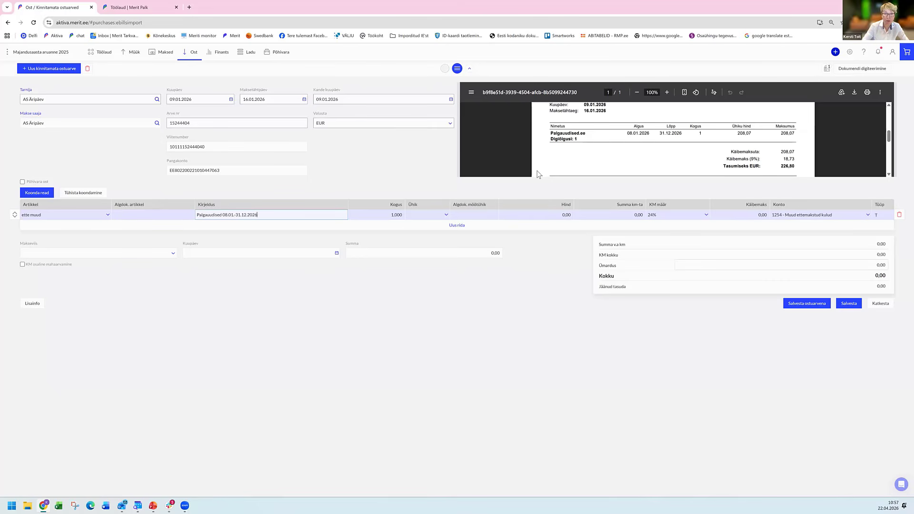
{"action": "key", "text": "Tab"}
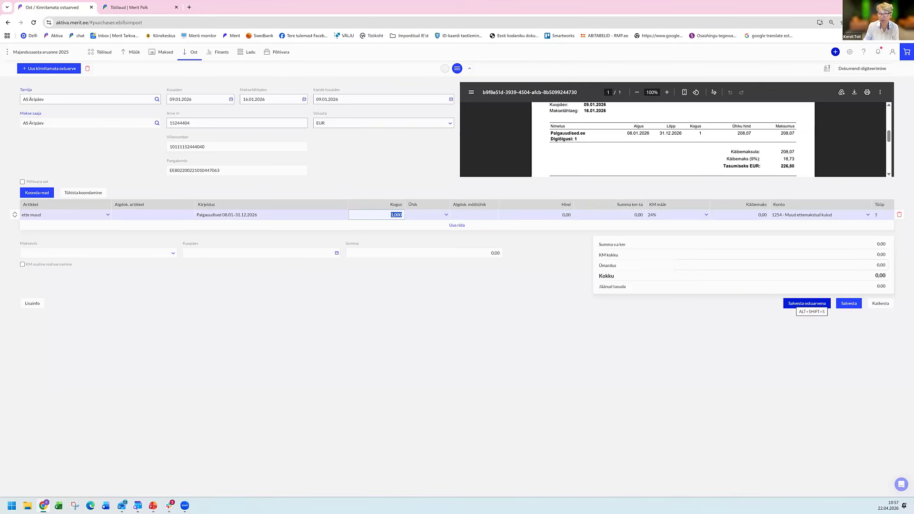
Save the unconfirmed invoice as a purchase invoice and open the AS Äripäev invoice from the purchase invoices list.
{"action": "left_click", "coordinate": [807, 304]}
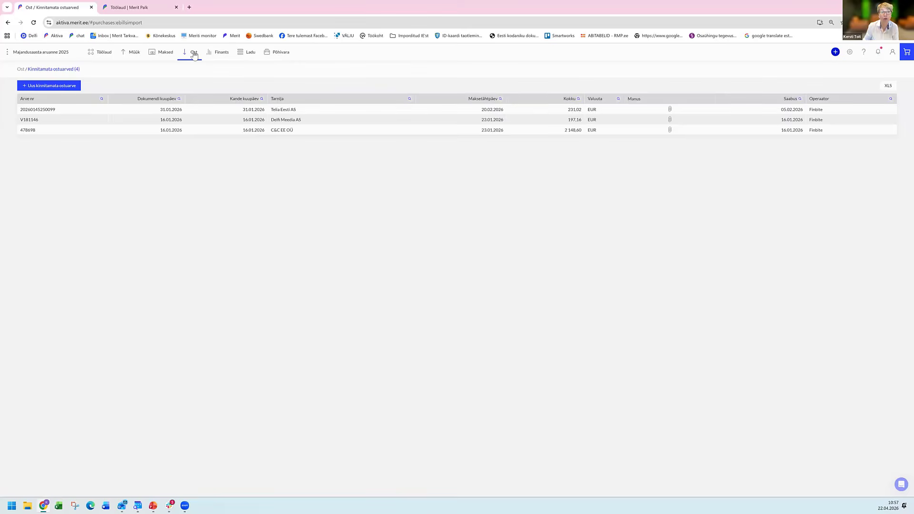
{"action": "left_click", "coordinate": [194, 53]}
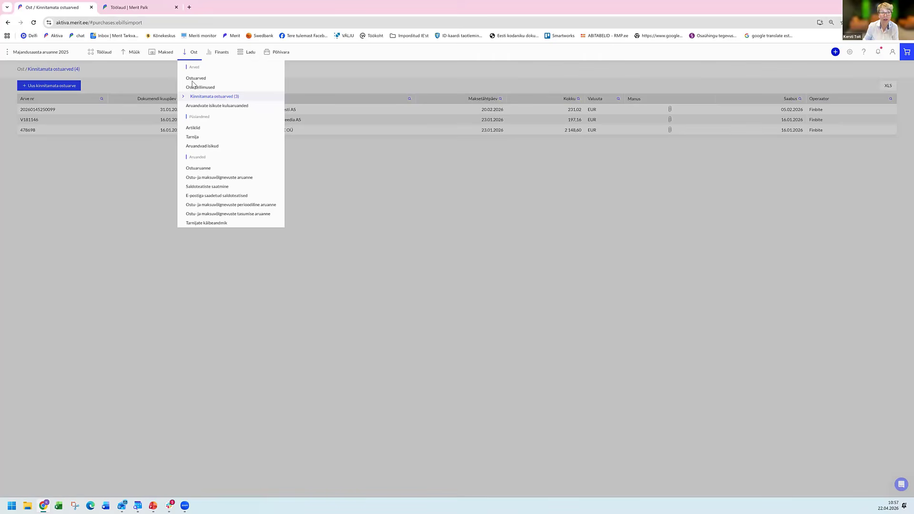
{"action": "left_click", "coordinate": [194, 79]}
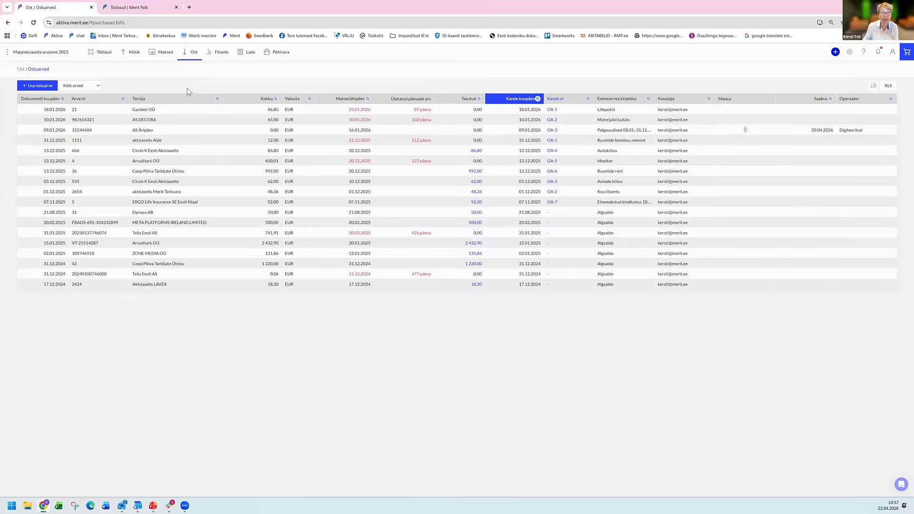
{"action": "left_click", "coordinate": [177, 133]}
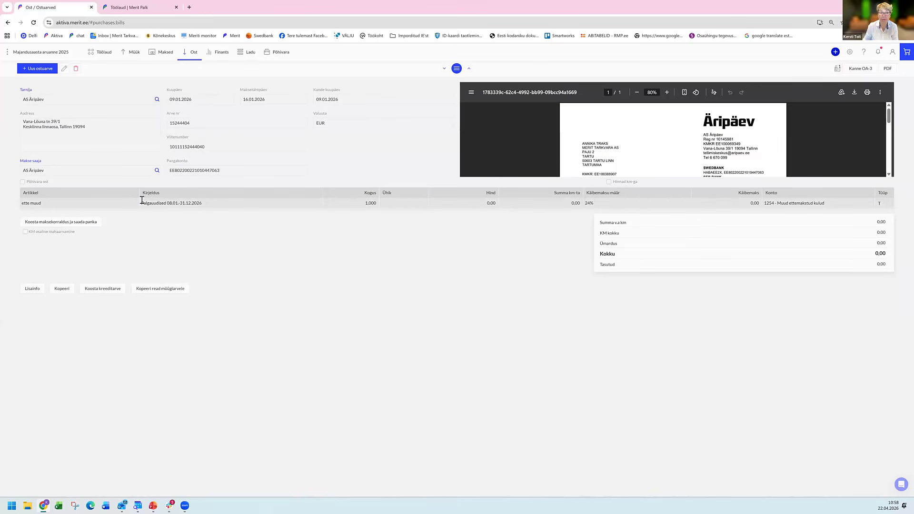
Edit the AS Äripäev purchase invoice and set the row's price to 208,07.
{"action": "left_click", "coordinate": [65, 69]}
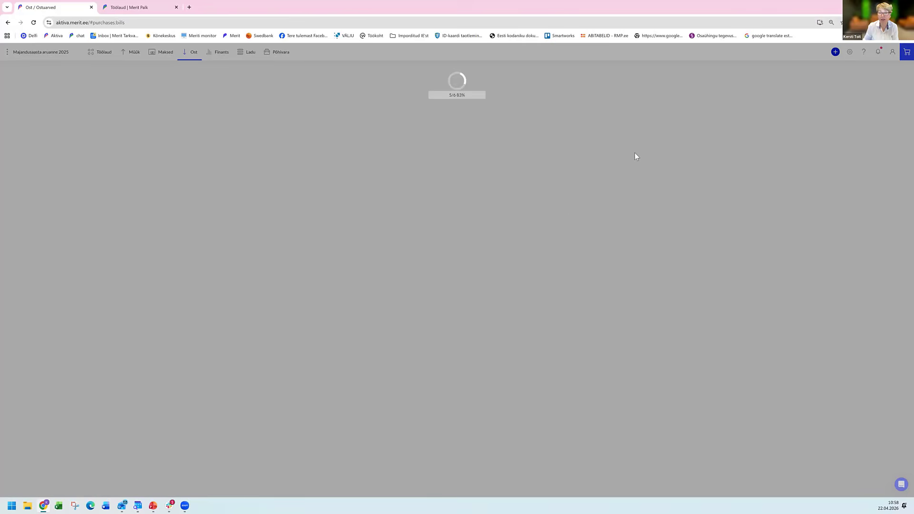
{"action": "scroll", "coordinate": [635, 155], "scroll_direction": "down", "scroll_amount": 3}
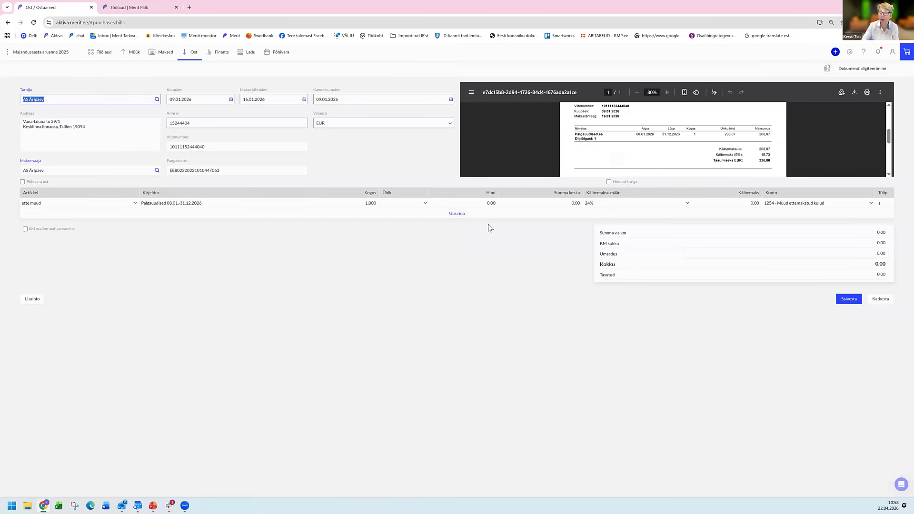
{"action": "left_click", "coordinate": [490, 203]}
{"action": "type", "text": "208"}
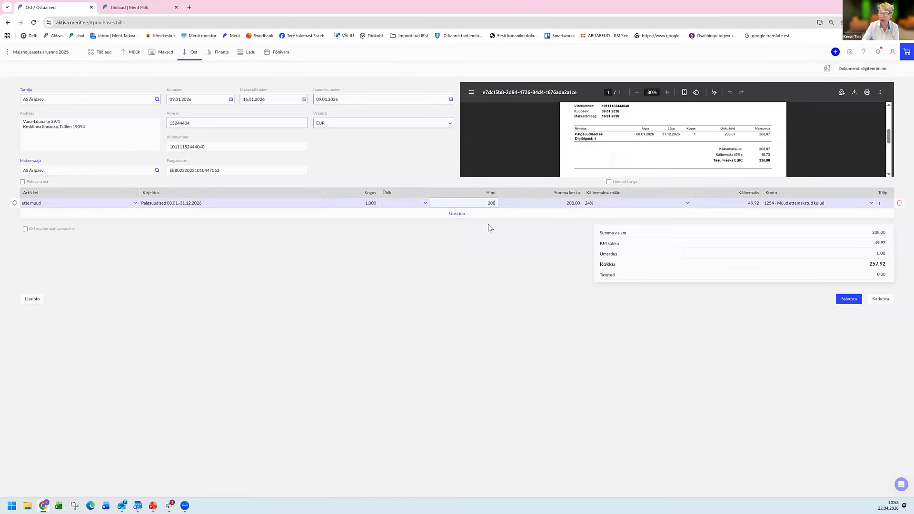
{"action": "type", "text": ",07"}
{"action": "key", "text": "Tab"}
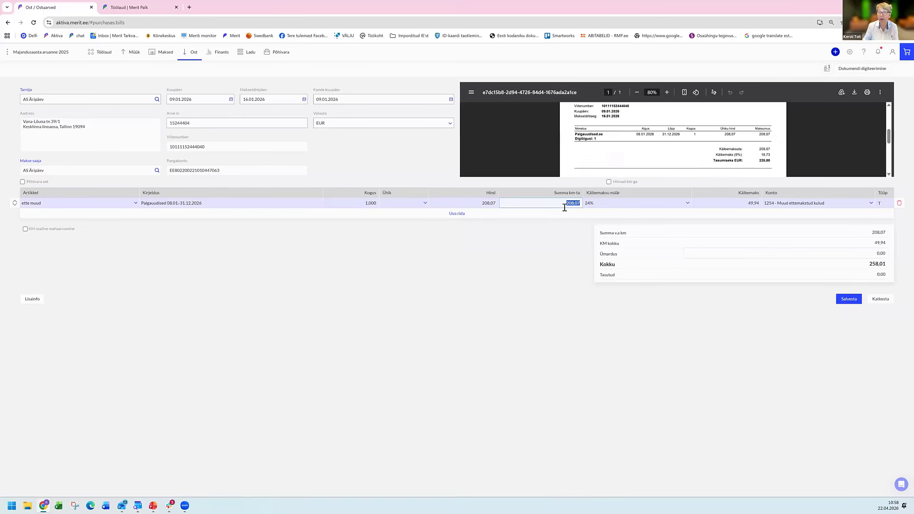
Set the row's VAT amount to 49,93 and save the purchase invoice.
{"action": "key", "text": "Tab"}
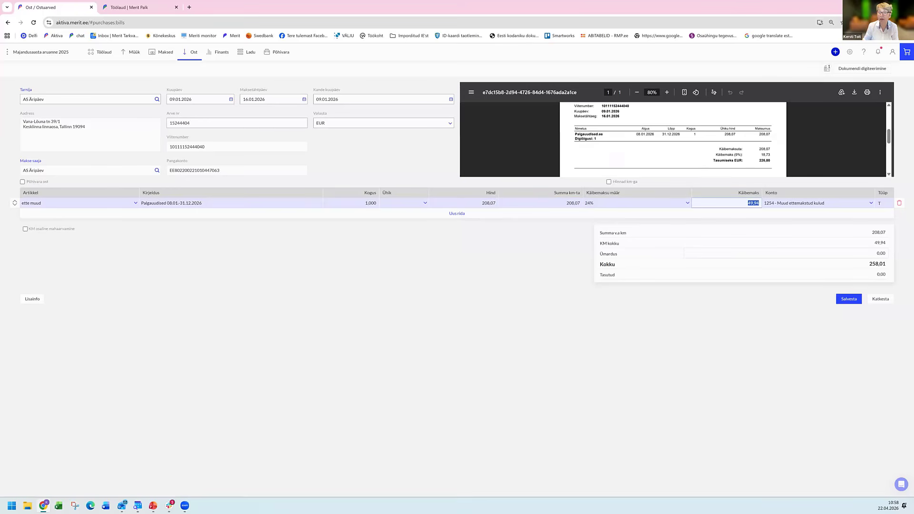
{"action": "type", "text": "49,93"}
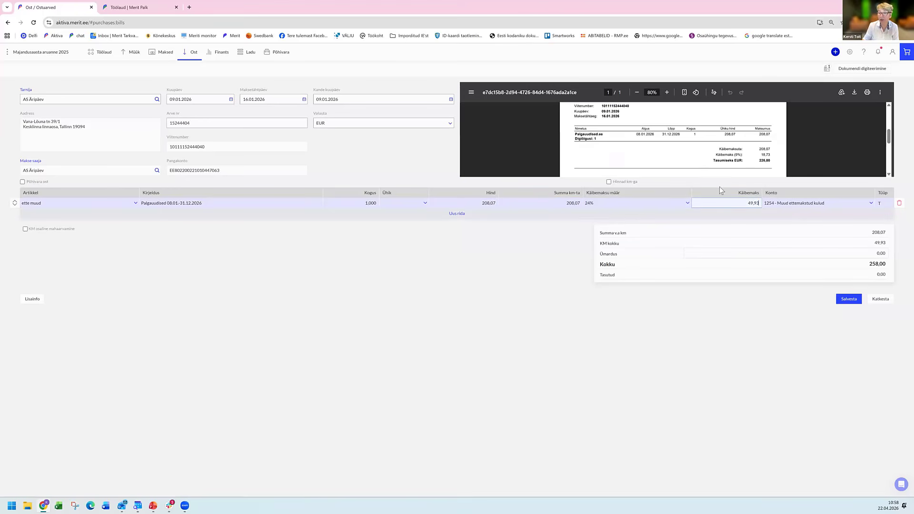
{"action": "key", "text": "Tab"}
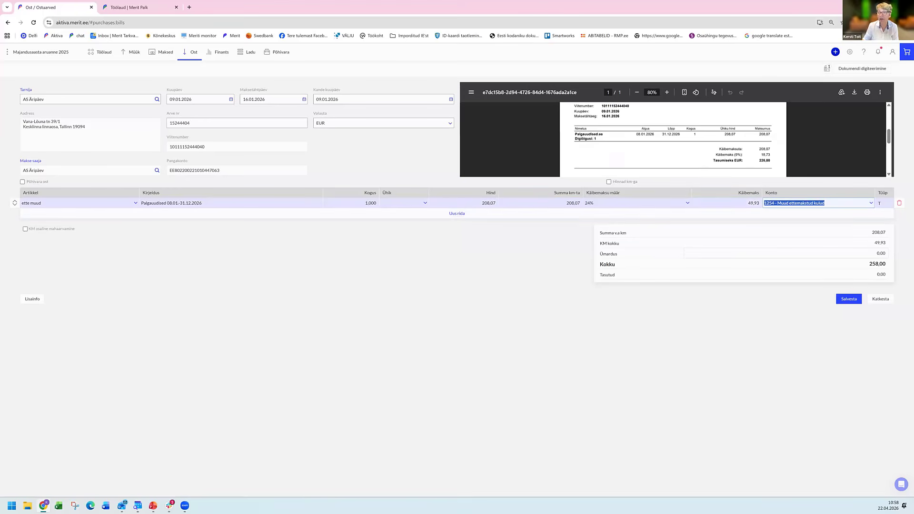
{"action": "key", "text": "ctrl+s"}
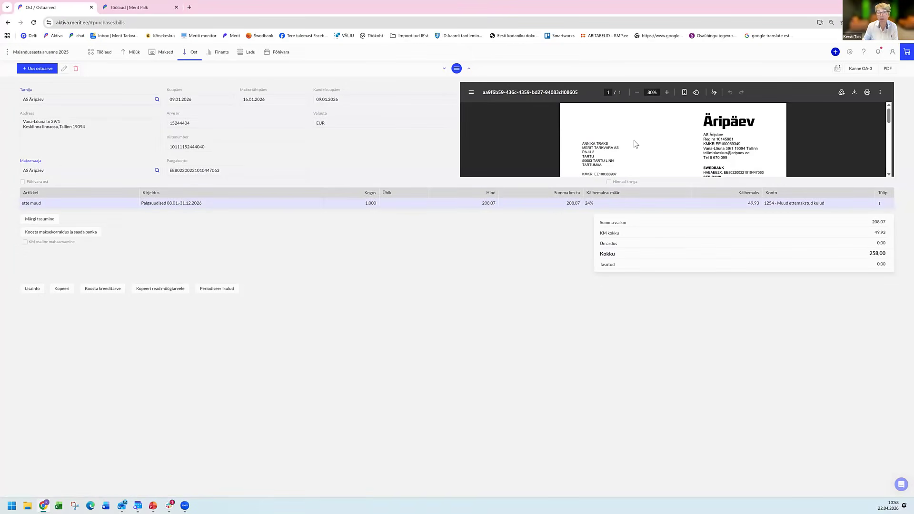
Check the service period in the attached document and start periodising the invoice's expenses over 12 months from 01.01.2026.
{"action": "scroll", "coordinate": [634, 143], "scroll_direction": "down", "scroll_amount": 3}
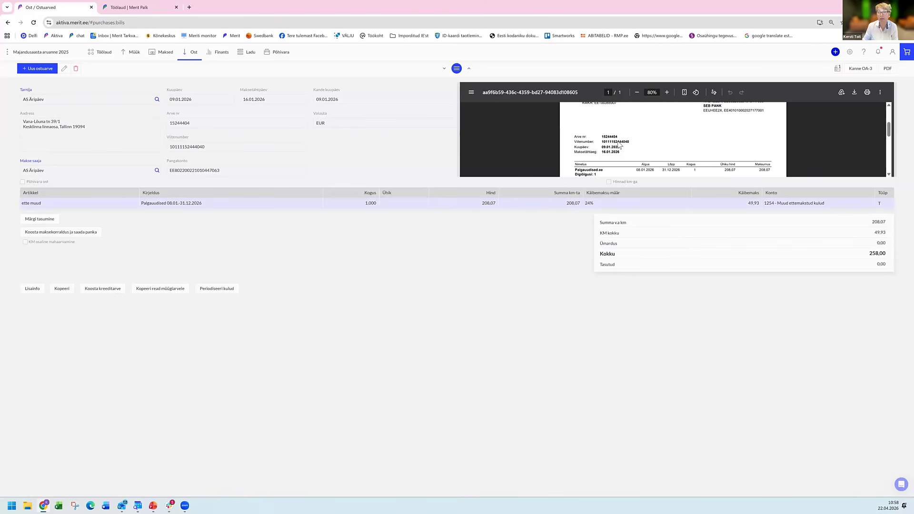
{"action": "scroll", "coordinate": [619, 143], "scroll_direction": "down", "scroll_amount": 1}
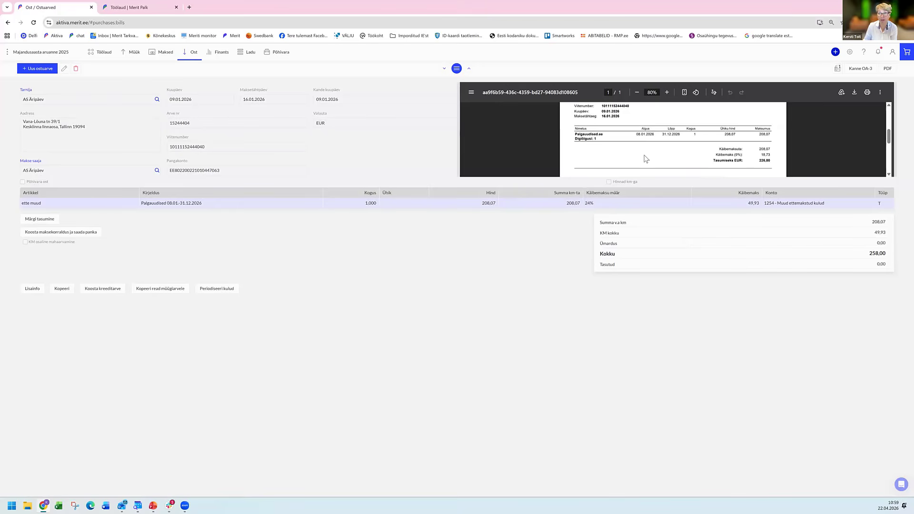
{"action": "left_click", "coordinate": [216, 290]}
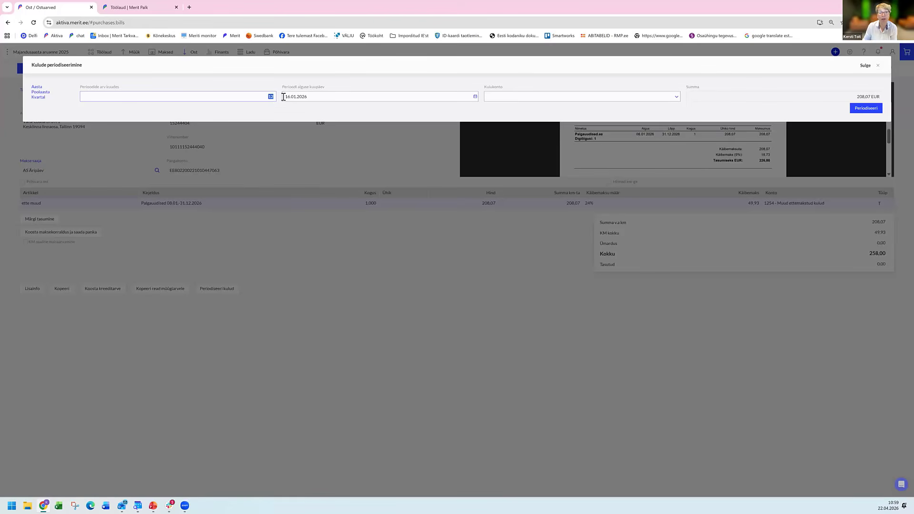
{"action": "key", "text": "Tab"}
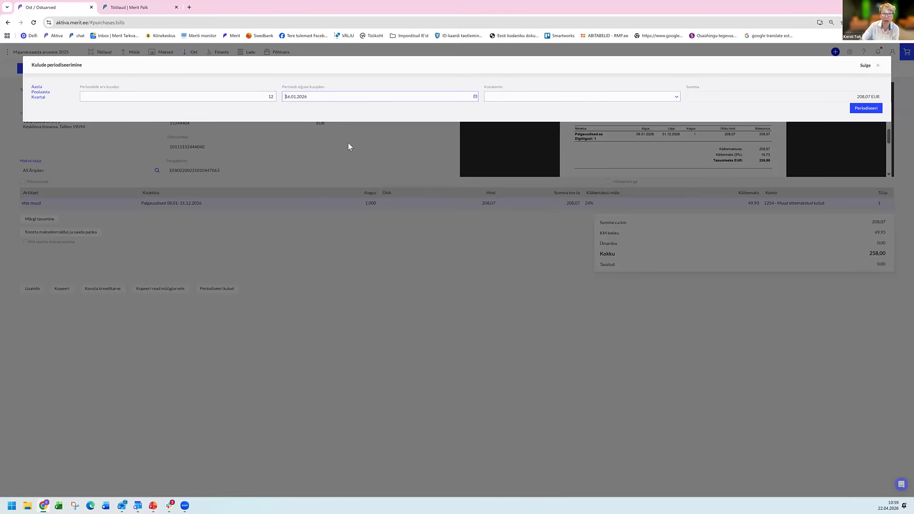
{"action": "type", "text": "01"}
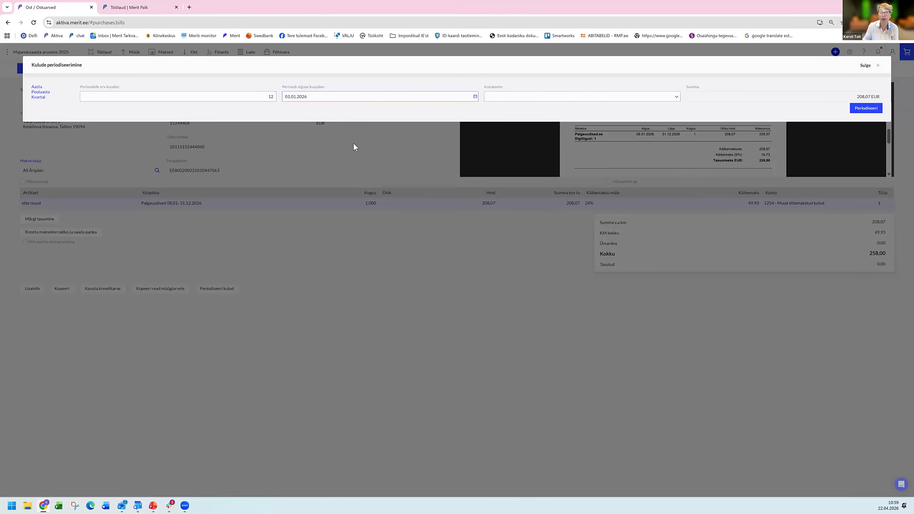
Choose 4335 - Ajalehed, ajakirjad, kirjandus as the expense account, generate the monthly schedule and save the periodisation.
{"action": "left_click", "coordinate": [538, 100]}
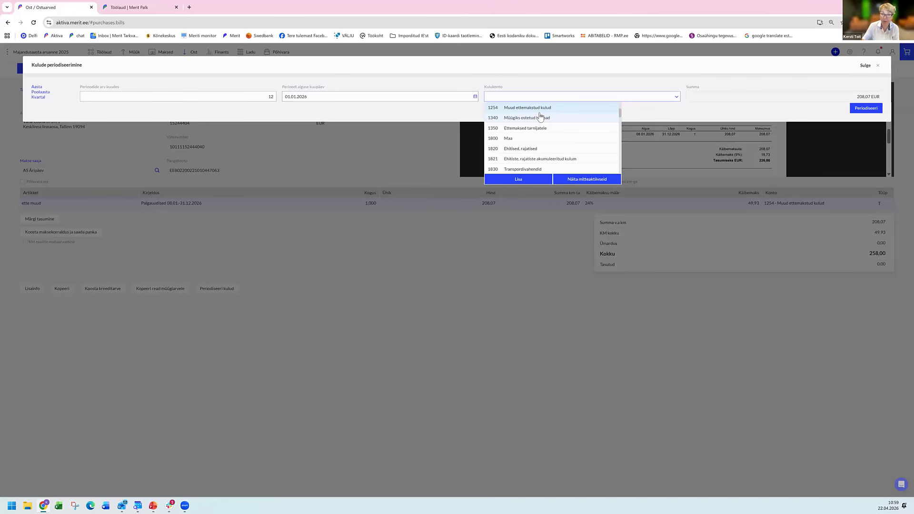
{"action": "scroll", "coordinate": [569, 127], "scroll_direction": "down", "scroll_amount": 5}
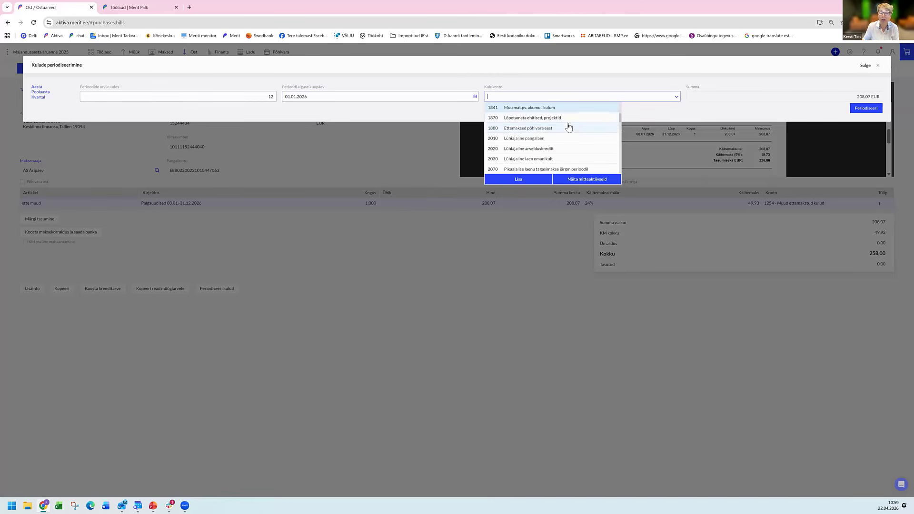
{"action": "scroll", "coordinate": [569, 127], "scroll_direction": "down", "scroll_amount": 6}
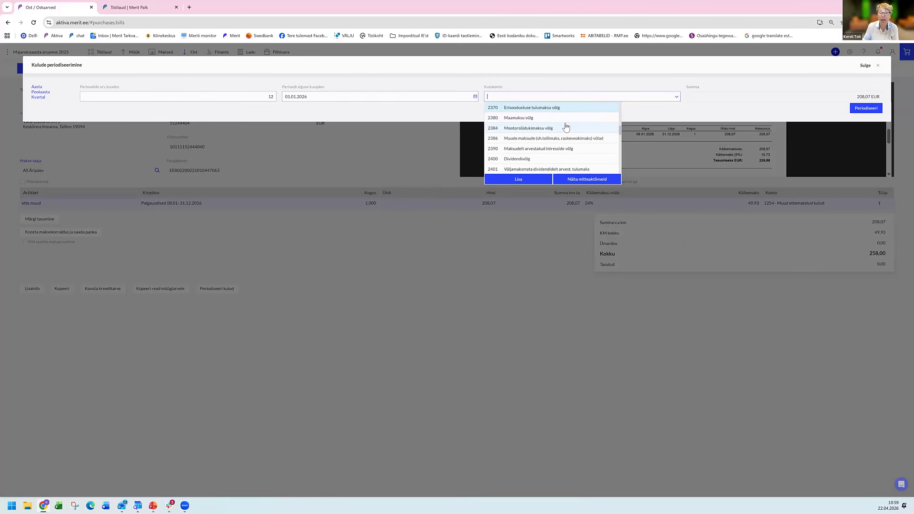
{"action": "scroll", "coordinate": [554, 125], "scroll_direction": "down", "scroll_amount": 3}
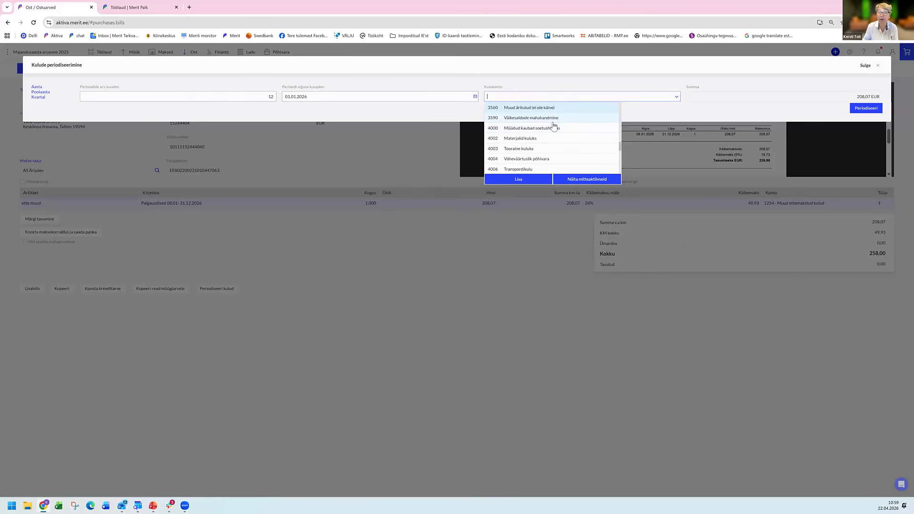
{"action": "scroll", "coordinate": [554, 125], "scroll_direction": "down", "scroll_amount": 2}
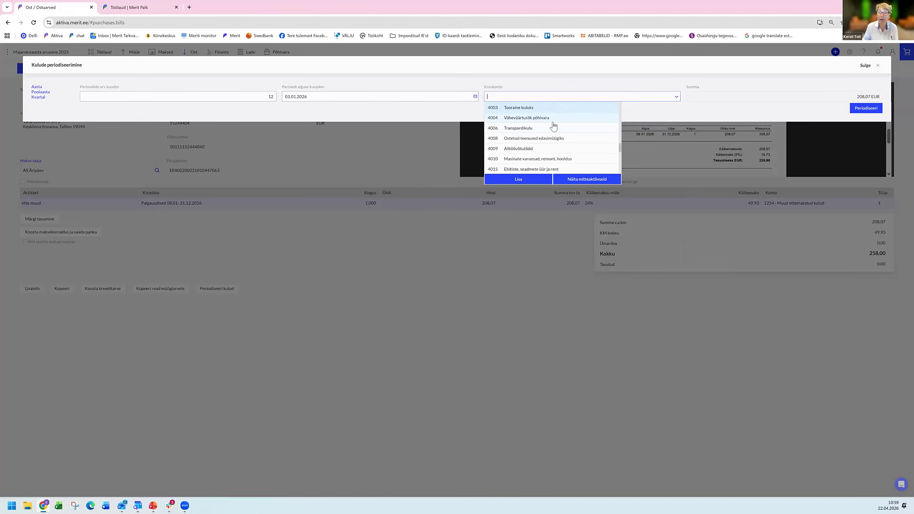
{"action": "scroll", "coordinate": [554, 126], "scroll_direction": "down", "scroll_amount": 2}
{"action": "scroll", "coordinate": [553, 126], "scroll_direction": "down", "scroll_amount": 2}
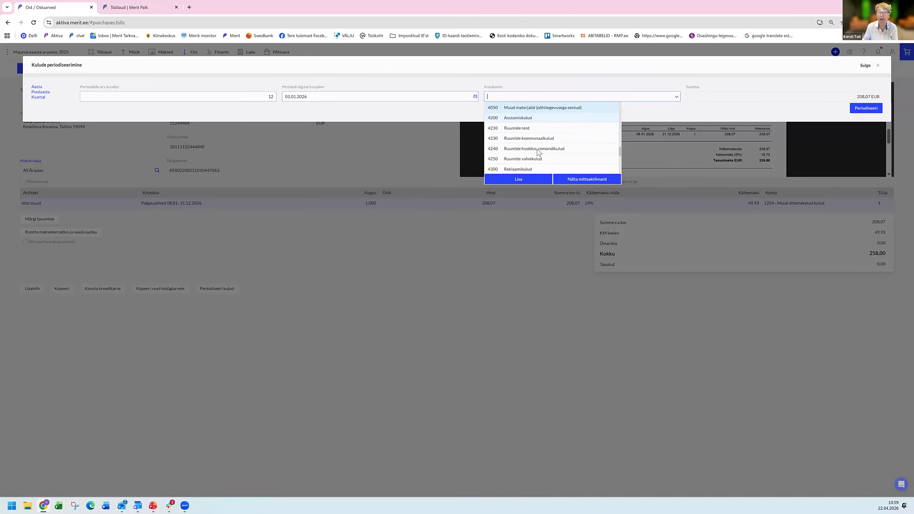
{"action": "scroll", "coordinate": [538, 152], "scroll_direction": "down", "scroll_amount": 3}
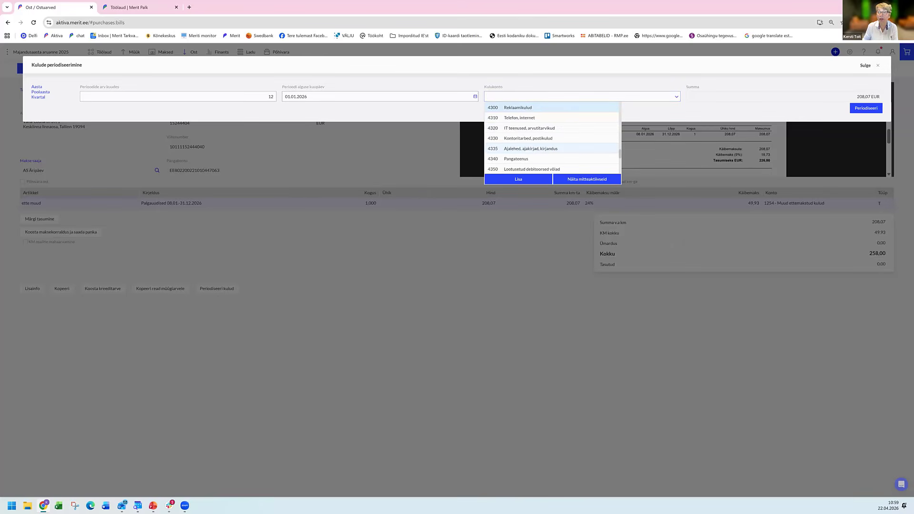
{"action": "left_click", "coordinate": [531, 149]}
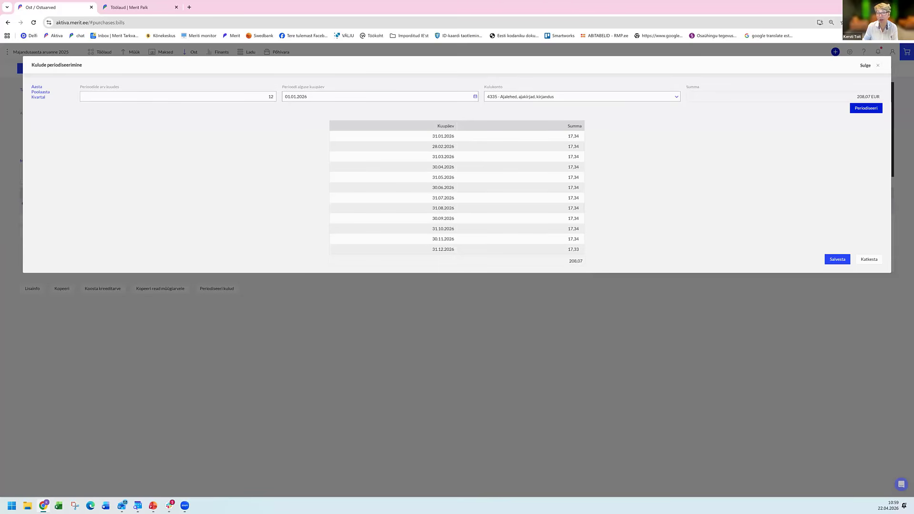
{"action": "left_click", "coordinate": [838, 259]}
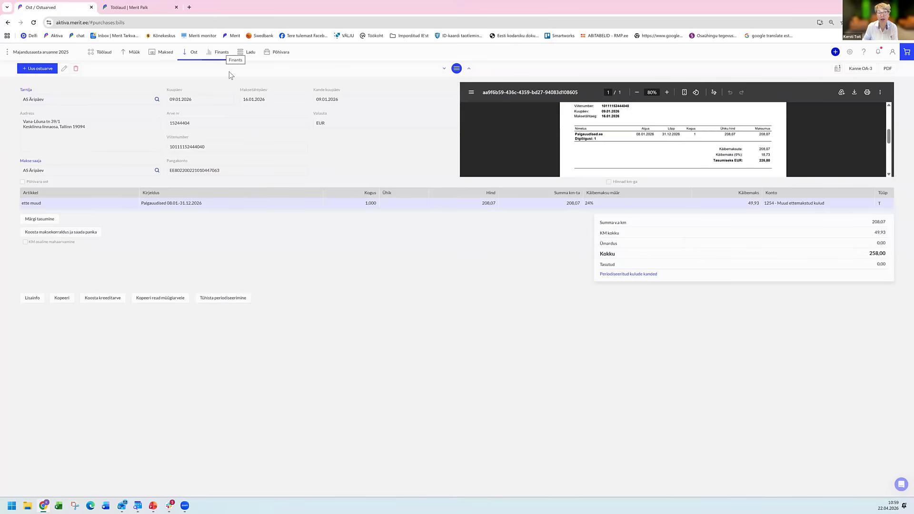
Review the periodised expense entries in the general ledger and return to the unconfirmed purchase invoices.
{"action": "mouse_move", "coordinate": [230, 82]}
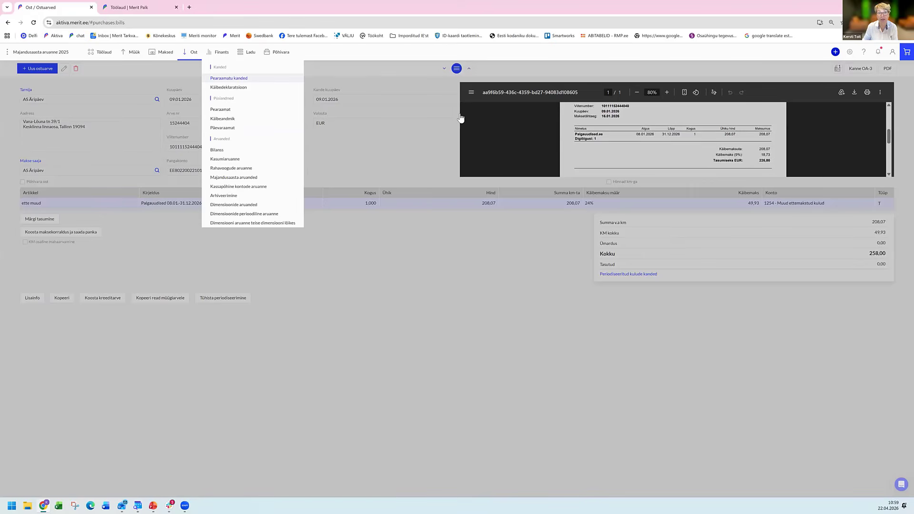
{"action": "left_click", "coordinate": [232, 77]}
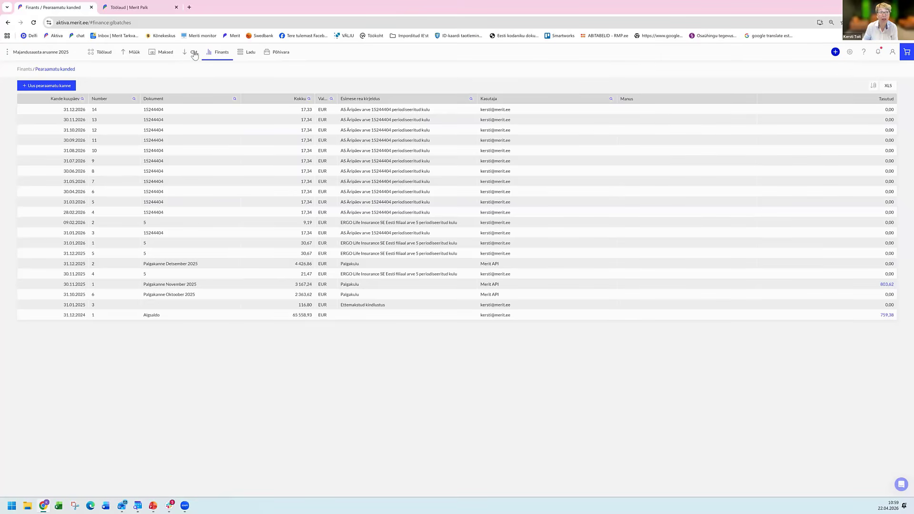
{"action": "left_click", "coordinate": [195, 55]}
{"action": "left_click", "coordinate": [225, 101]}
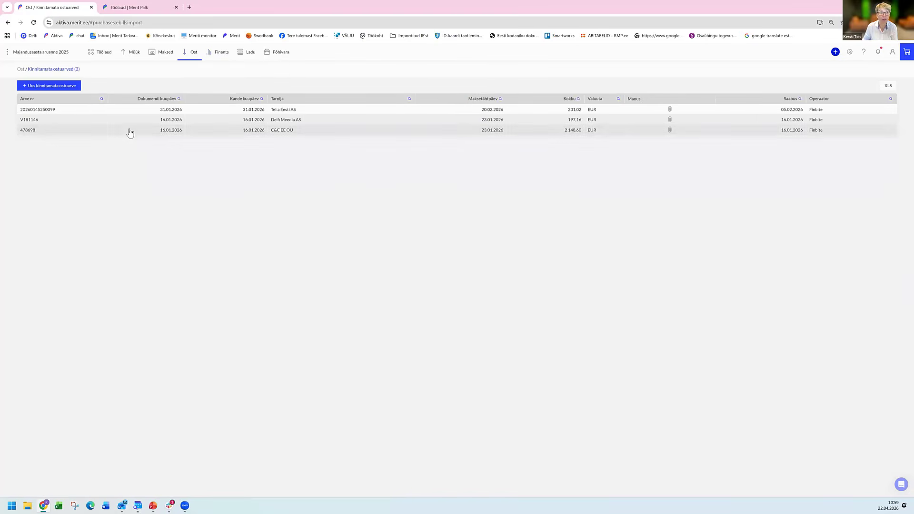
Open the unconfirmed Delfi Meedia AS invoice, check its attached document and add Delfi Meedia AS as a new supplier.
{"action": "left_click", "coordinate": [77, 130]}
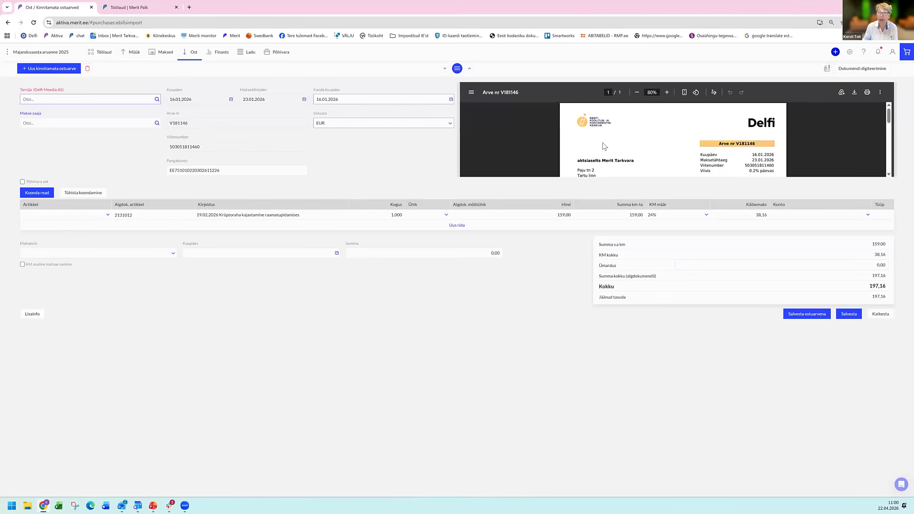
{"action": "scroll", "coordinate": [604, 146], "scroll_direction": "down", "scroll_amount": 5}
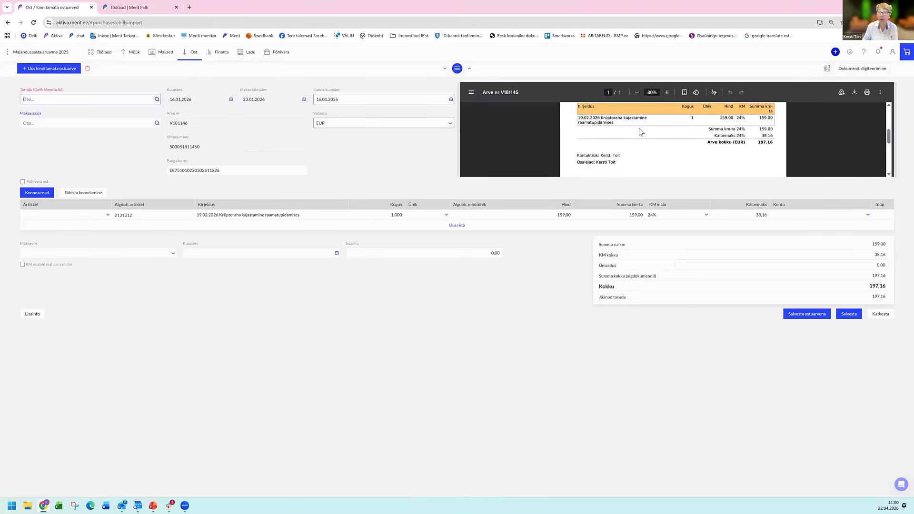
{"action": "left_click", "coordinate": [153, 102]}
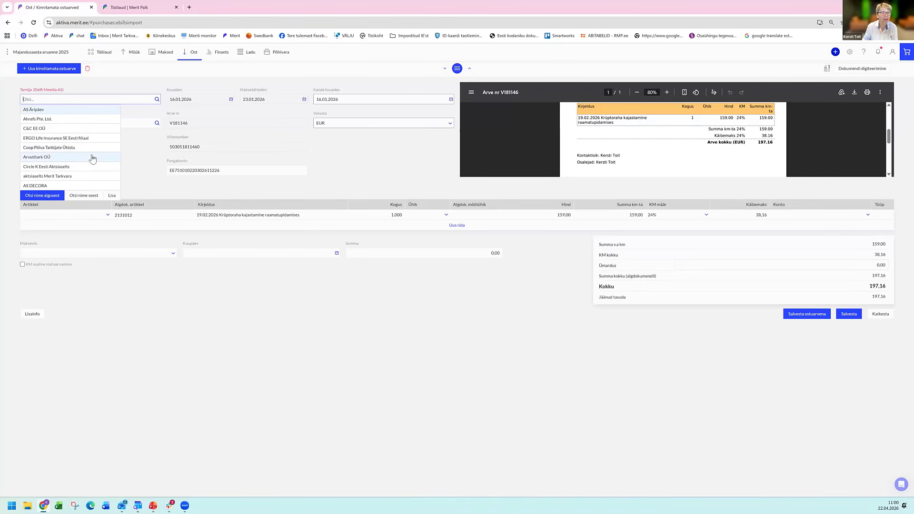
{"action": "left_click", "coordinate": [112, 196]}
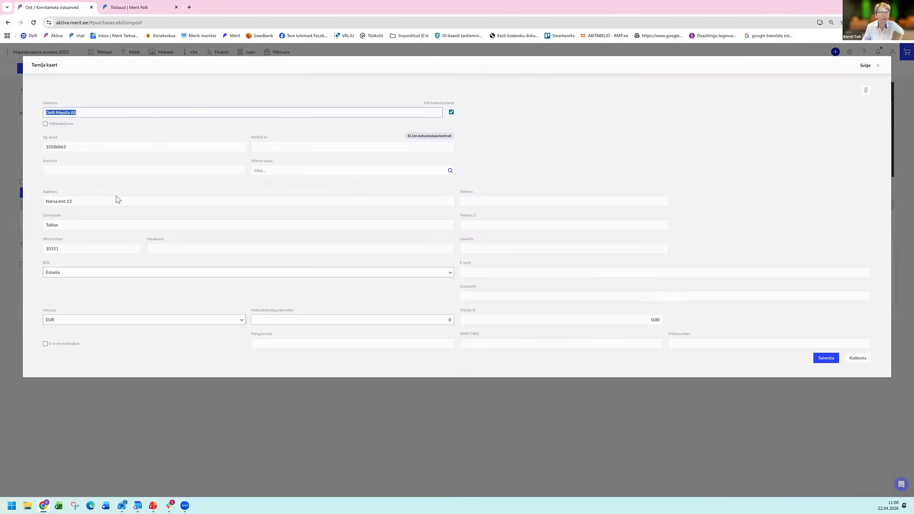
{"action": "left_click", "coordinate": [175, 115]}
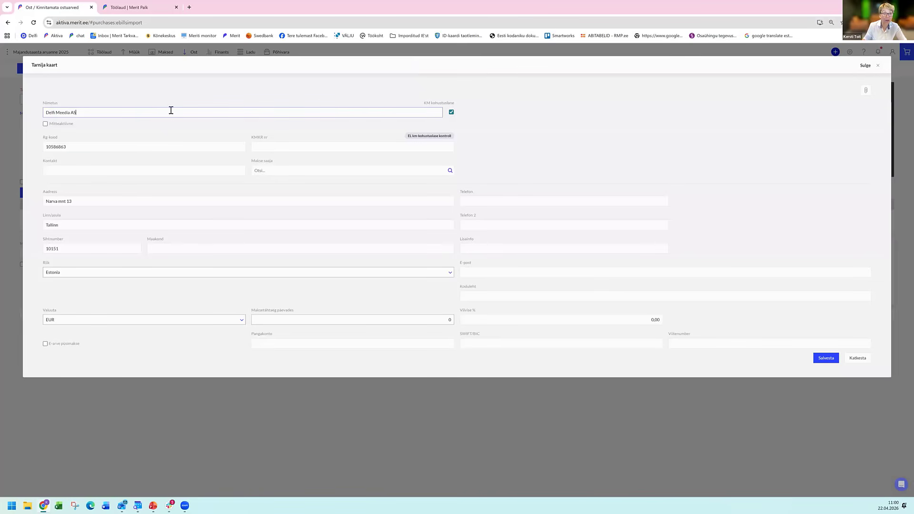
{"action": "left_click", "coordinate": [197, 151]}
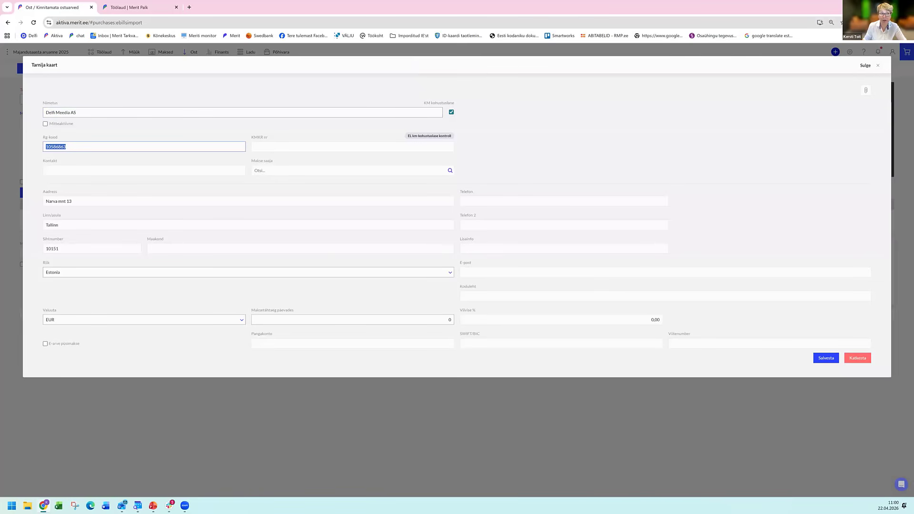
{"action": "left_click", "coordinate": [857, 358]}
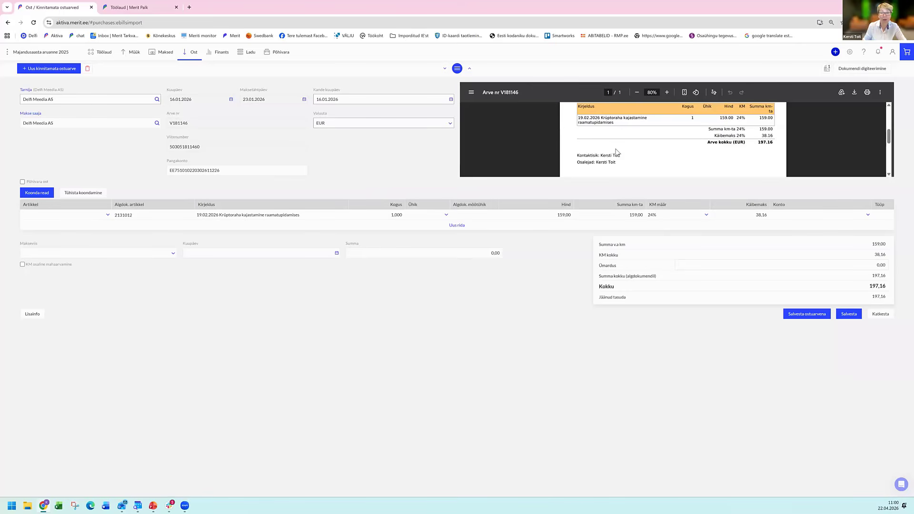
Assign the item konsult (Konsultatsioonid, koolitused) to the training row and save the document as a purchase invoice.
{"action": "scroll", "coordinate": [623, 143], "scroll_direction": "up", "scroll_amount": 3}
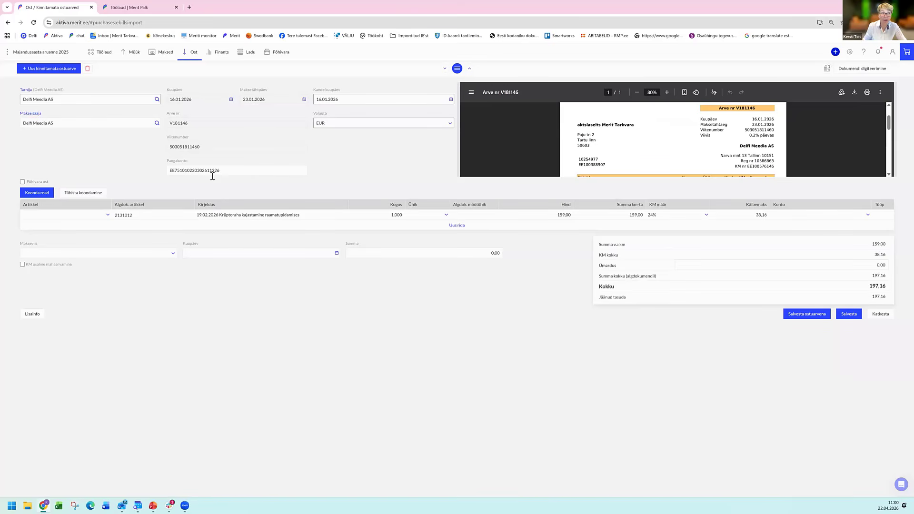
{"action": "left_click", "coordinate": [69, 217]}
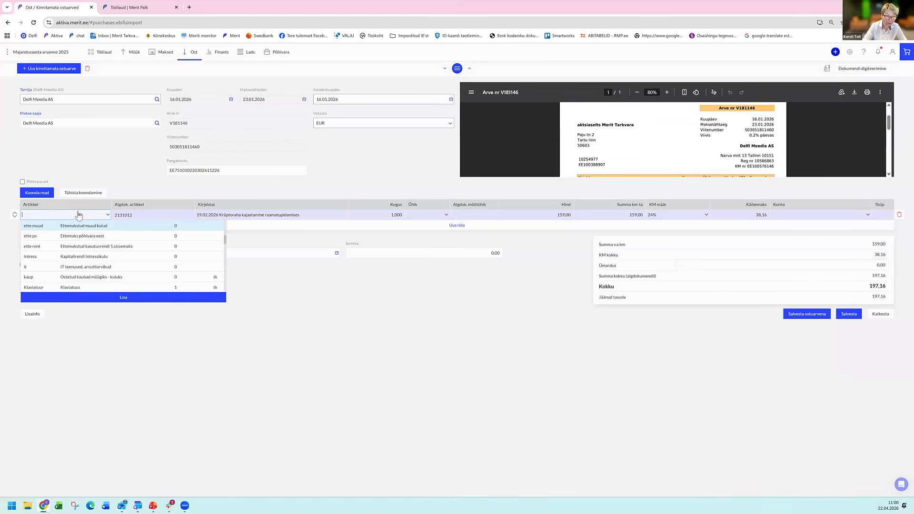
{"action": "type", "text": "kool"}
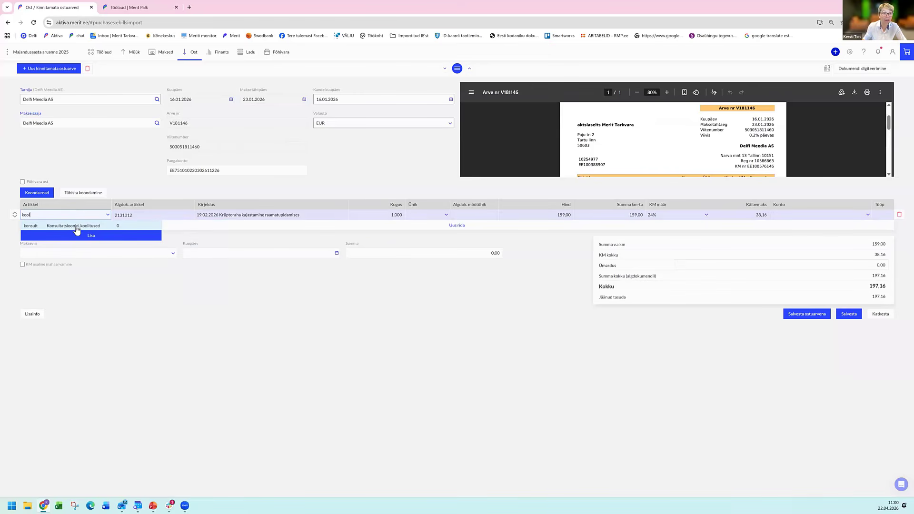
{"action": "left_click", "coordinate": [77, 226]}
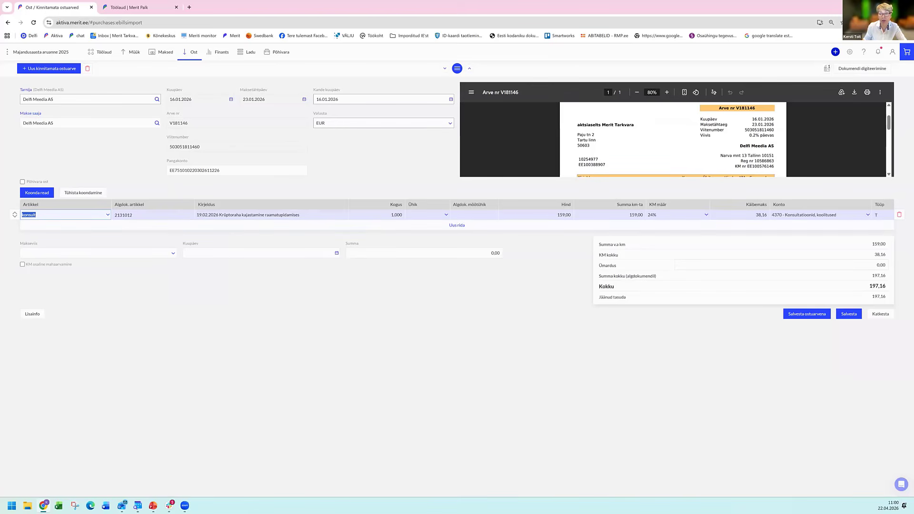
{"action": "left_click", "coordinate": [806, 314]}
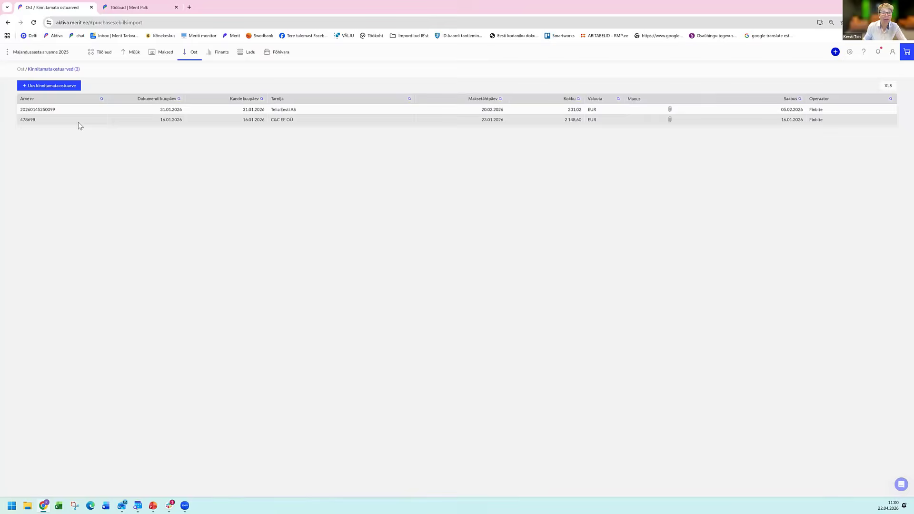
Open the unconfirmed C&C EE OÜ invoice, select C&C EE OÜ as the supplier and check the rows in the attached document.
{"action": "left_click", "coordinate": [79, 123]}
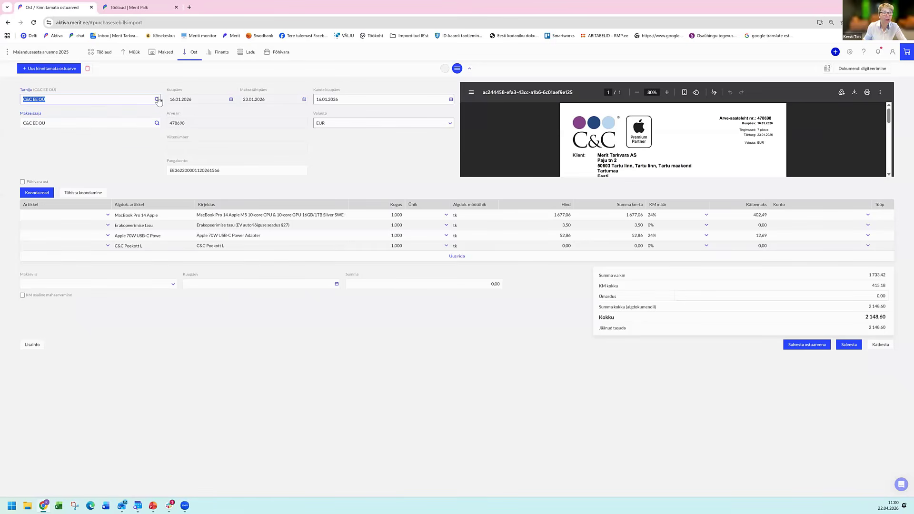
{"action": "left_click", "coordinate": [157, 99]}
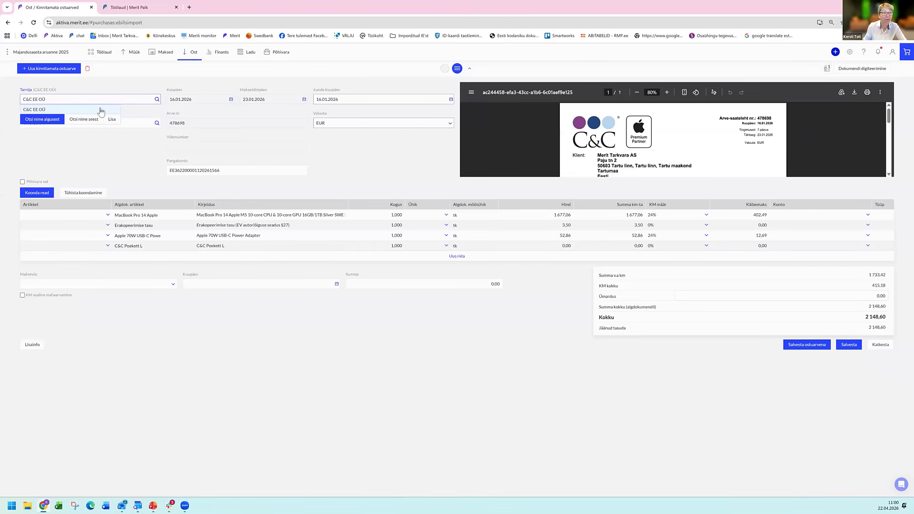
{"action": "left_click", "coordinate": [105, 111]}
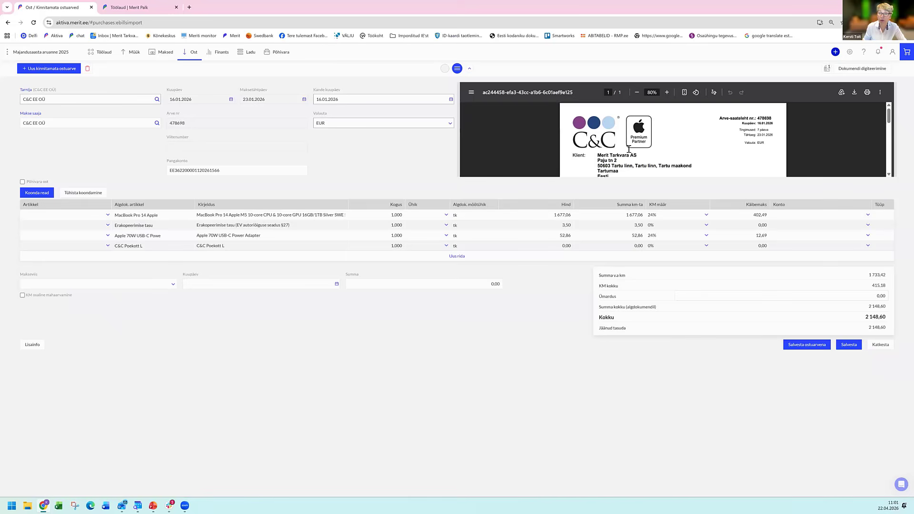
{"action": "scroll", "coordinate": [629, 150], "scroll_direction": "down", "scroll_amount": 3}
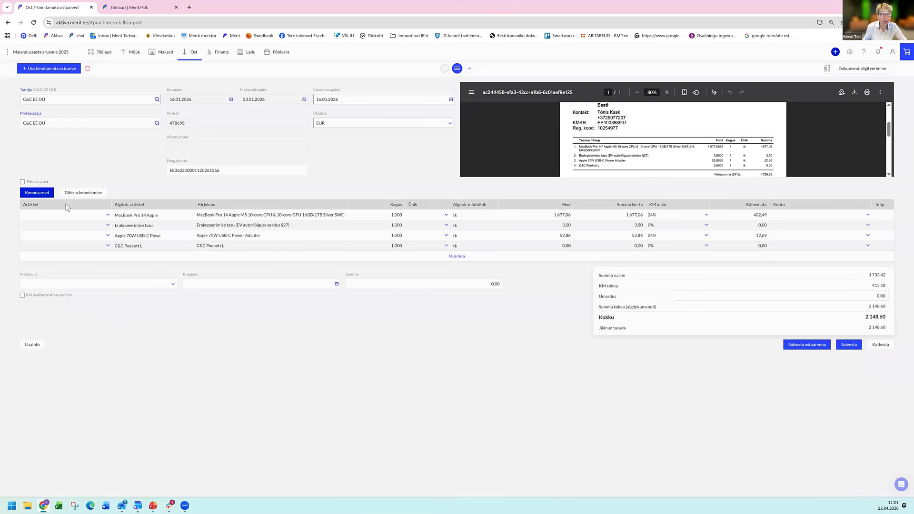
Mark the invoice as a fixed asset purchase and consolidate its rows by VAT rate.
{"action": "left_click", "coordinate": [22, 182]}
{"action": "left_click", "coordinate": [44, 196]}
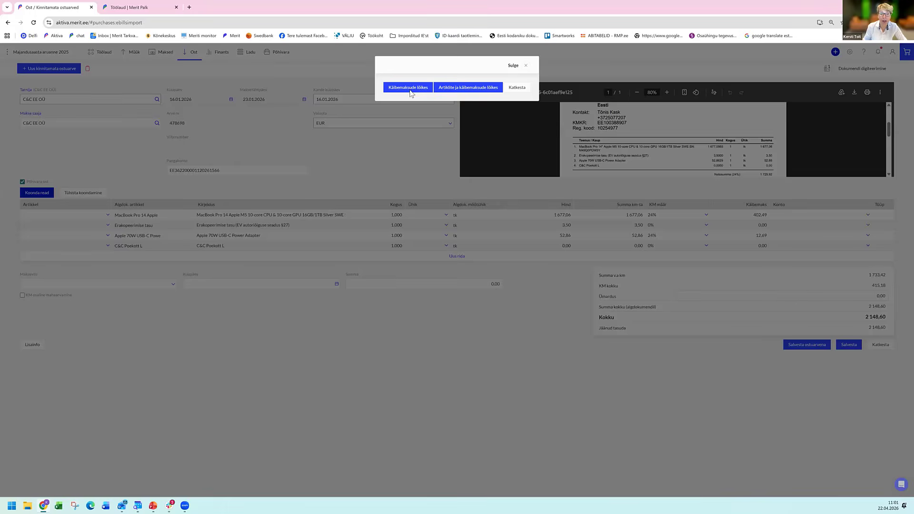
{"action": "left_click", "coordinate": [410, 88]}
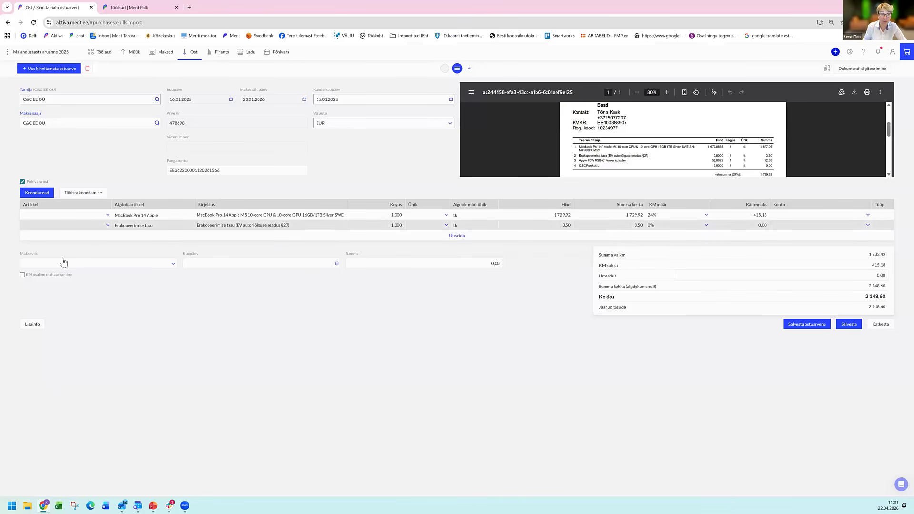
Start a new fixed asset card for the MacBook Pro row, named Arvuti, with inventory number 3.
{"action": "left_click", "coordinate": [107, 216]}
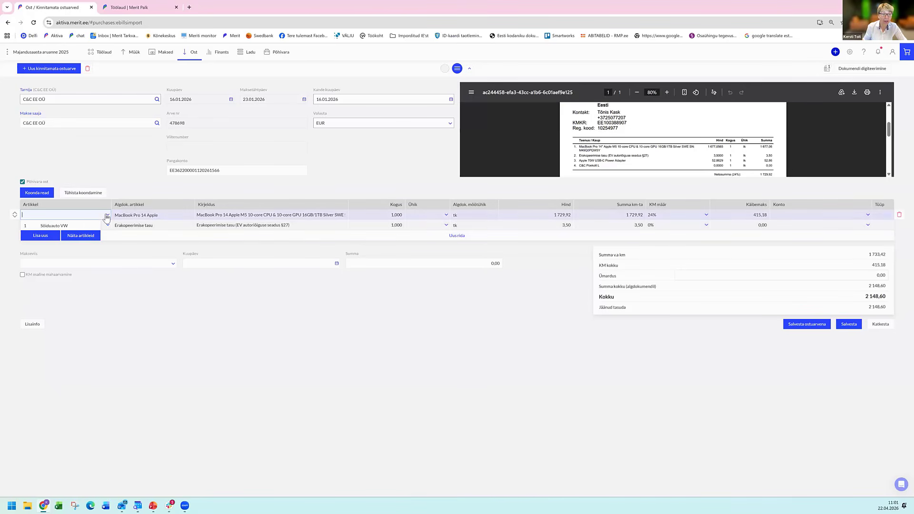
{"action": "left_click", "coordinate": [40, 236]}
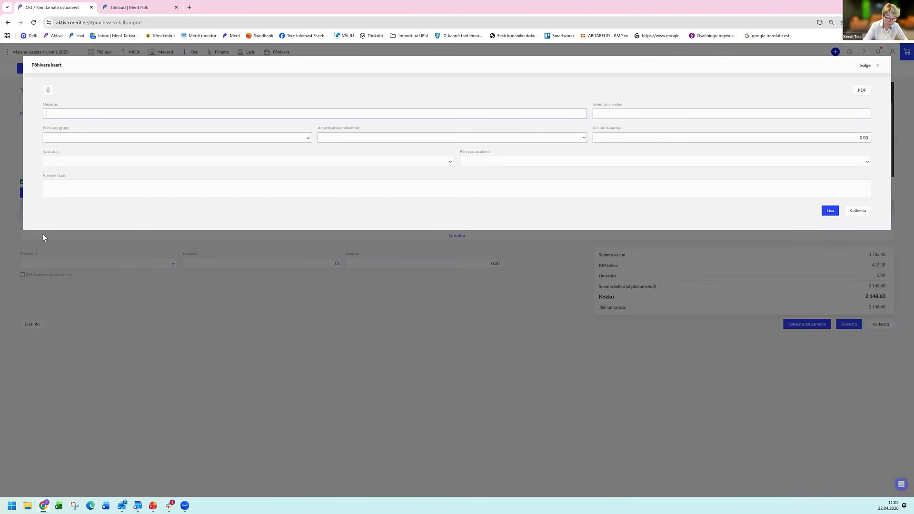
{"action": "type", "text": "Arv"}
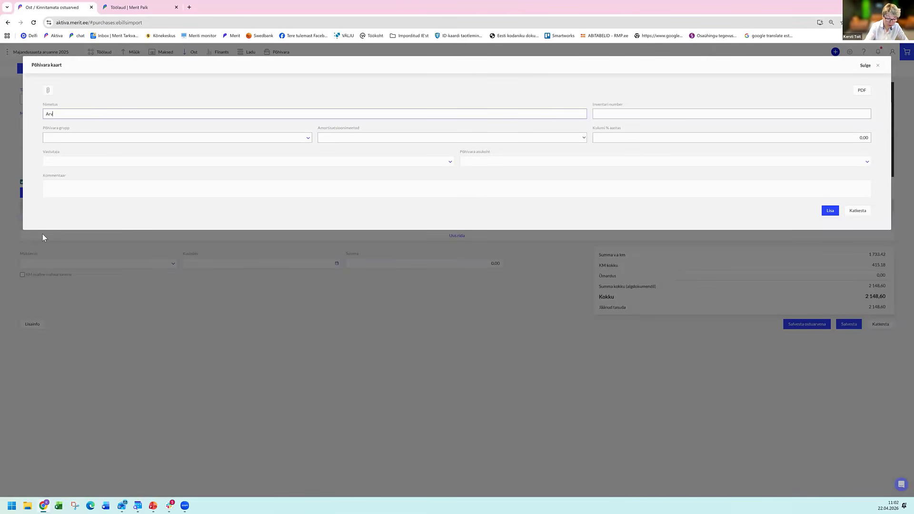
{"action": "type", "text": "uti"}
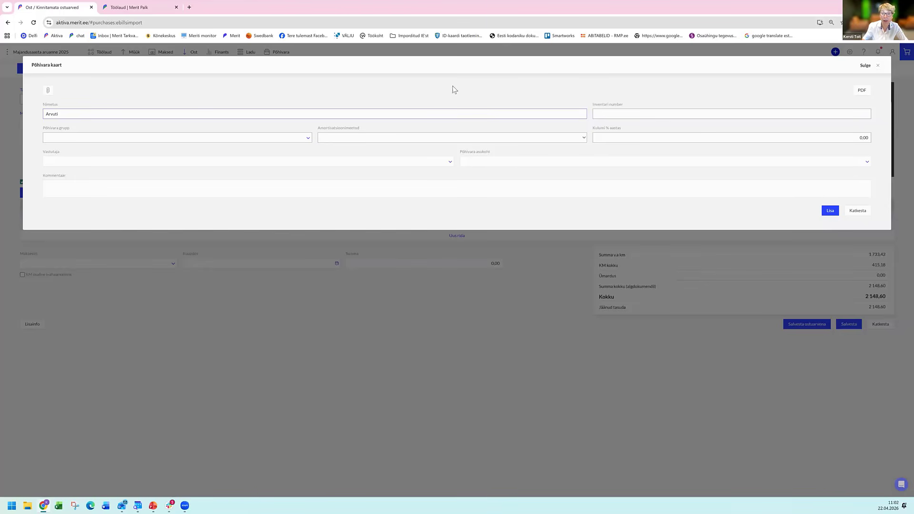
{"action": "left_click", "coordinate": [619, 117]}
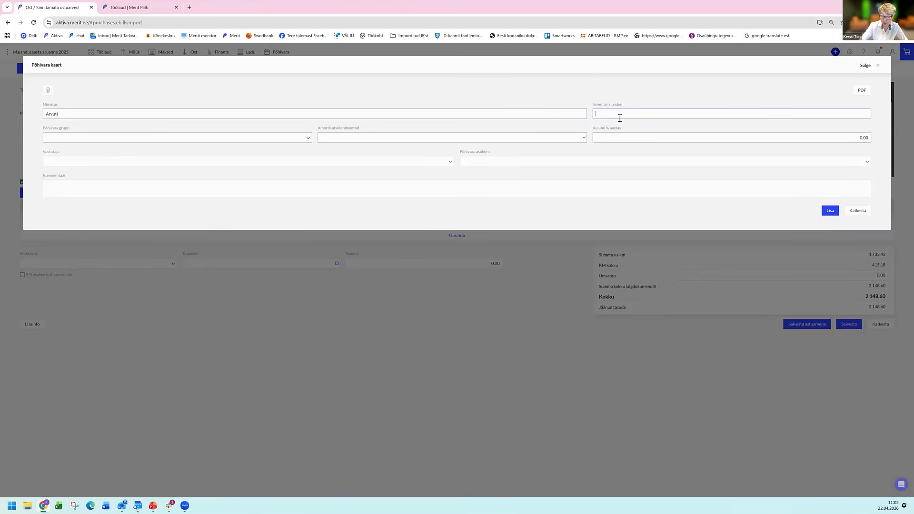
{"action": "type", "text": "2"}
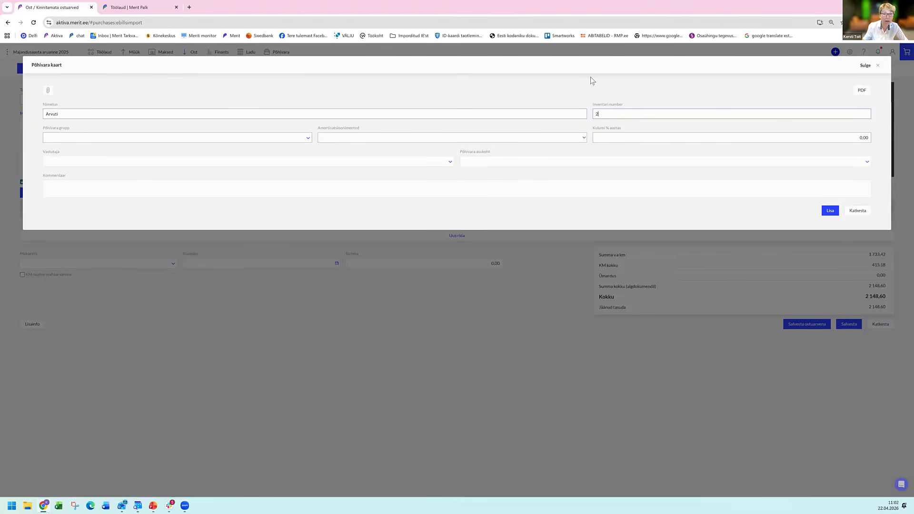
{"action": "key", "text": "BackSpace"}
Set the fixed asset group to Arvutid ja arvutisüsteemid and add the asset to the invoice row.
{"action": "left_click", "coordinate": [126, 142]}
{"action": "left_click", "coordinate": [126, 142]}
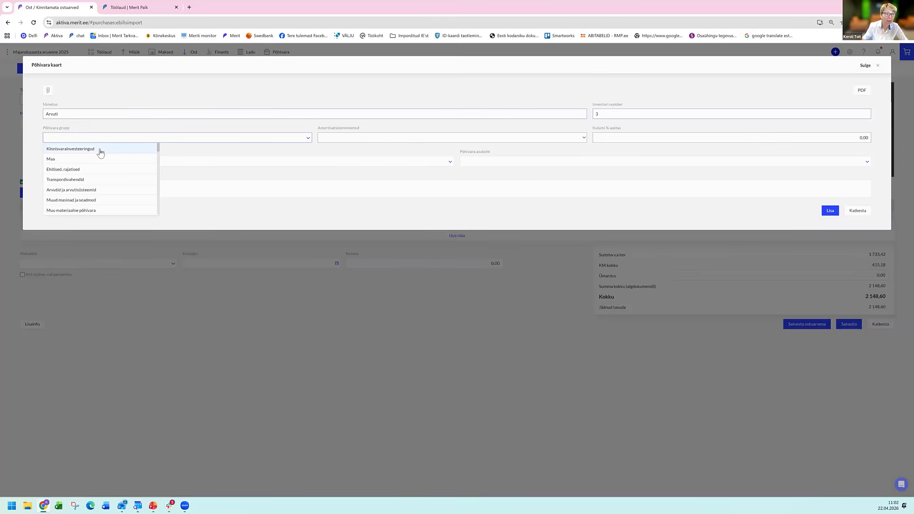
{"action": "left_click", "coordinate": [75, 191]}
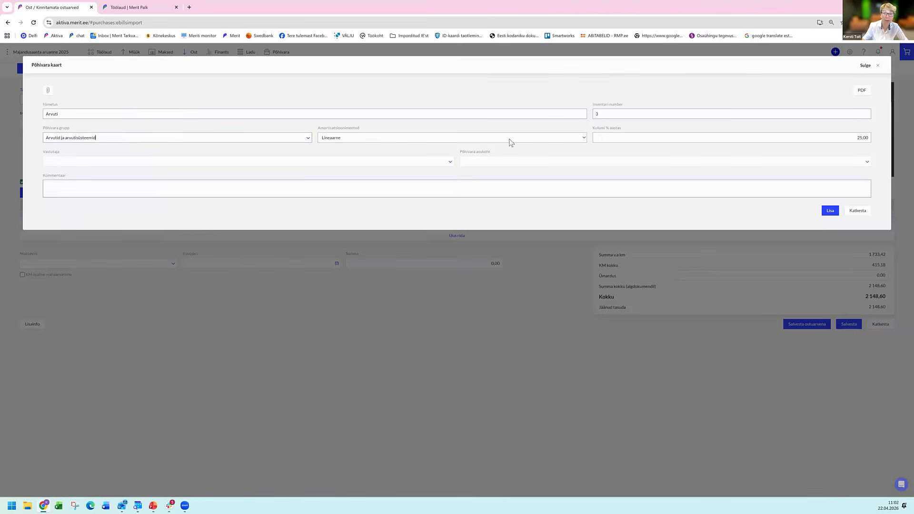
{"action": "left_click", "coordinate": [723, 136]}
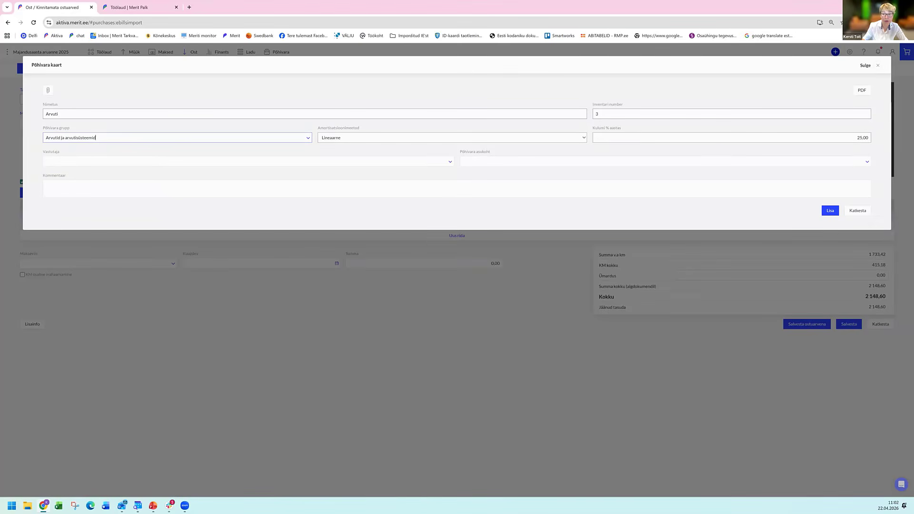
{"action": "left_click", "coordinate": [830, 211]}
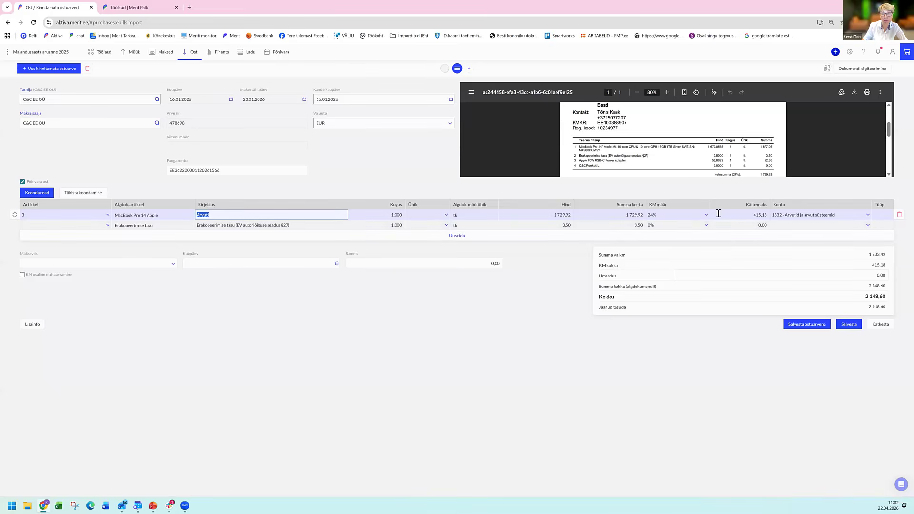
Assign the regular item it (IT teenused, arvutitarvikud) to the Erakopeerimise tasu row.
{"action": "left_click", "coordinate": [107, 226]}
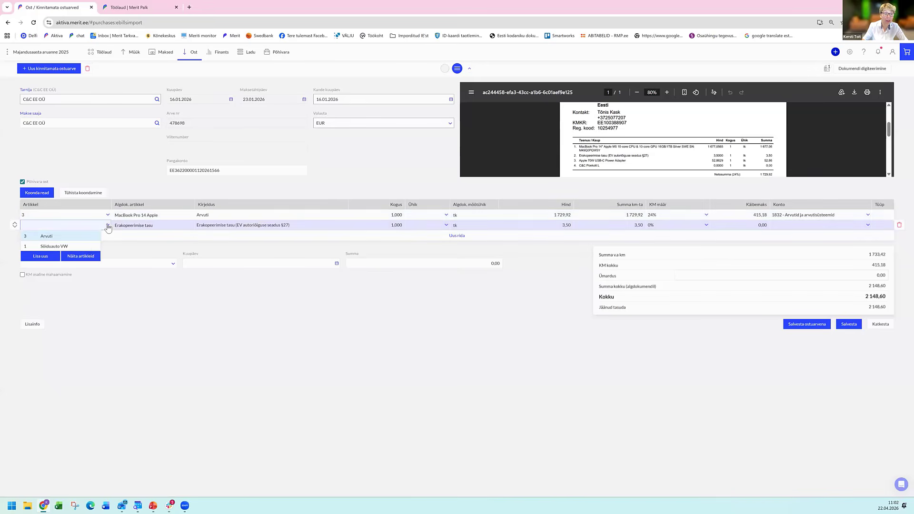
{"action": "left_click", "coordinate": [81, 257]}
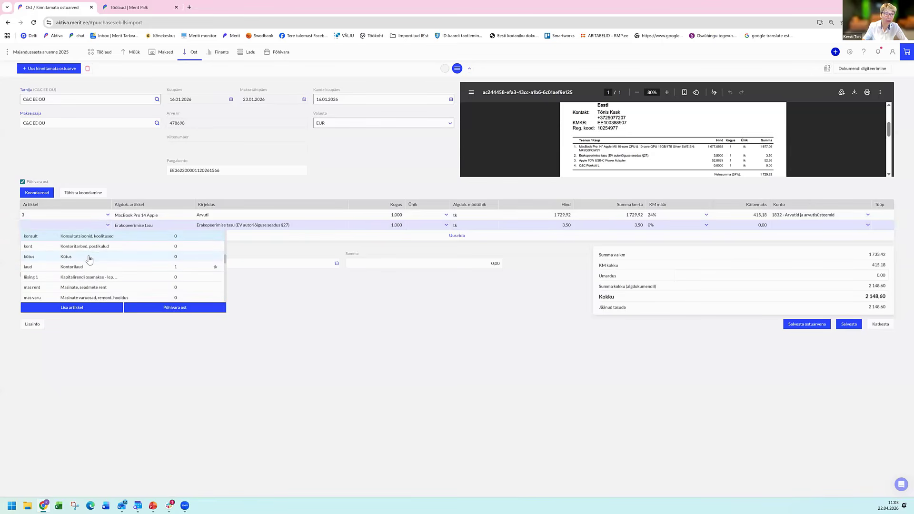
{"action": "scroll", "coordinate": [94, 261], "scroll_direction": "up", "scroll_amount": 1}
{"action": "scroll", "coordinate": [95, 260], "scroll_direction": "up", "scroll_amount": 2}
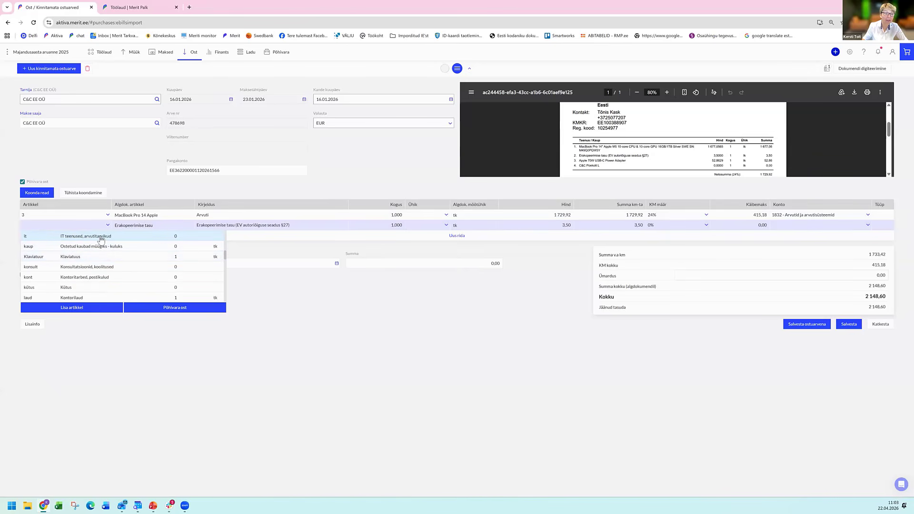
{"action": "left_click", "coordinate": [101, 238]}
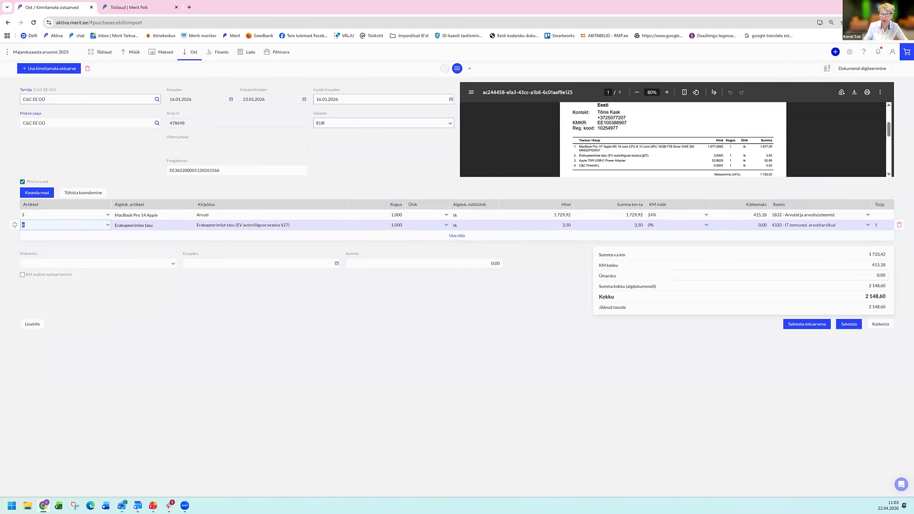
Save the C&C EE OÜ document as a purchase invoice and open the AS Äripäev invoice among the purchase invoices.
{"action": "left_click", "coordinate": [807, 324]}
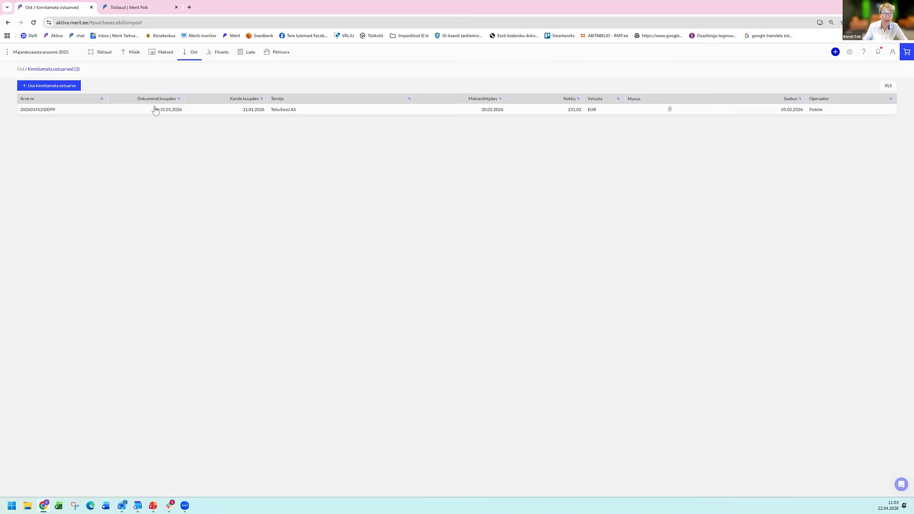
{"action": "left_click", "coordinate": [195, 53]}
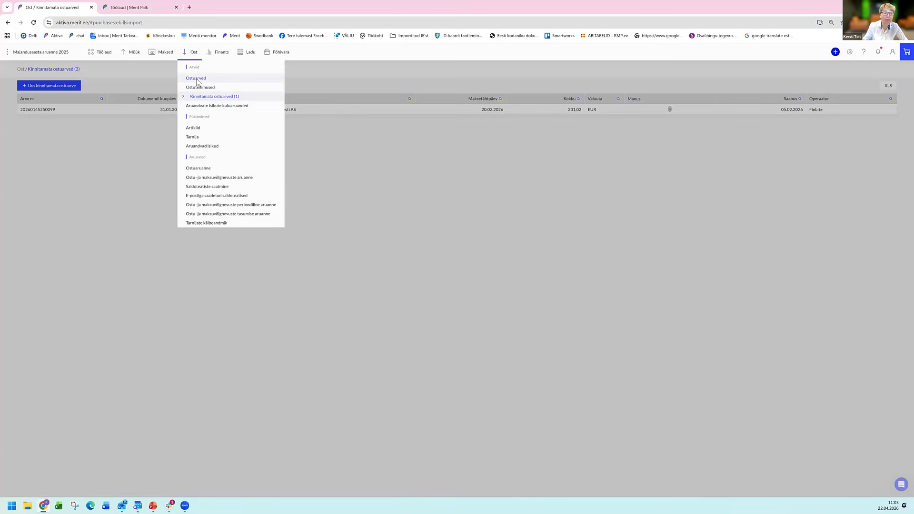
{"action": "left_click", "coordinate": [196, 78]}
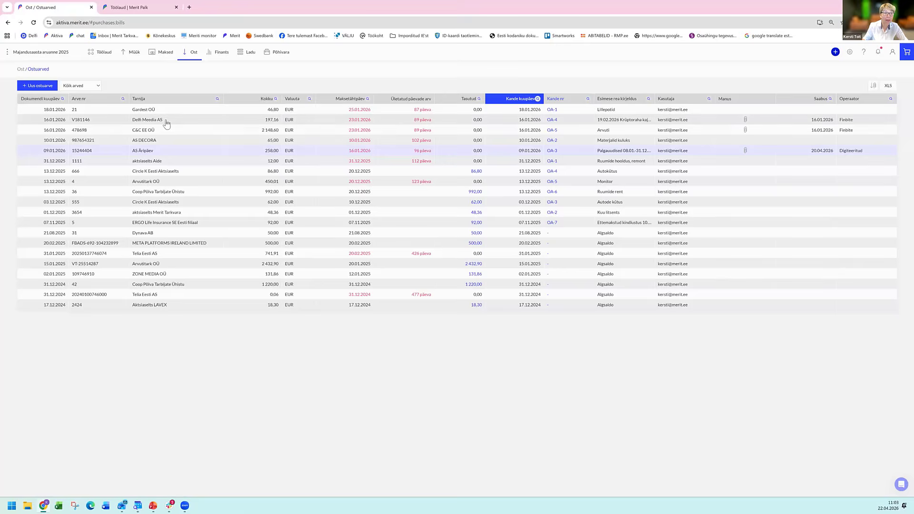
{"action": "left_click", "coordinate": [163, 153]}
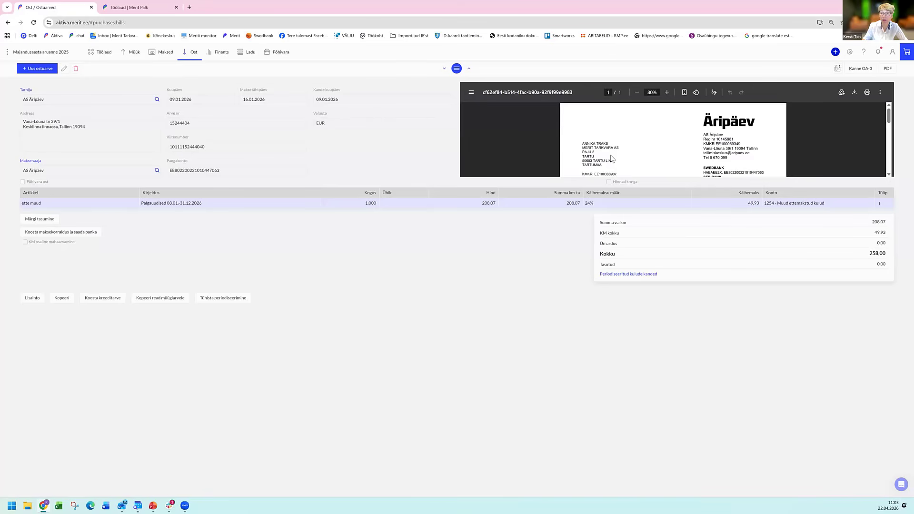
Change the VAT rate of the AS Äripäev invoice's Palgauudised row to 9% and save the invoice.
{"action": "scroll", "coordinate": [612, 158], "scroll_direction": "down", "scroll_amount": 3}
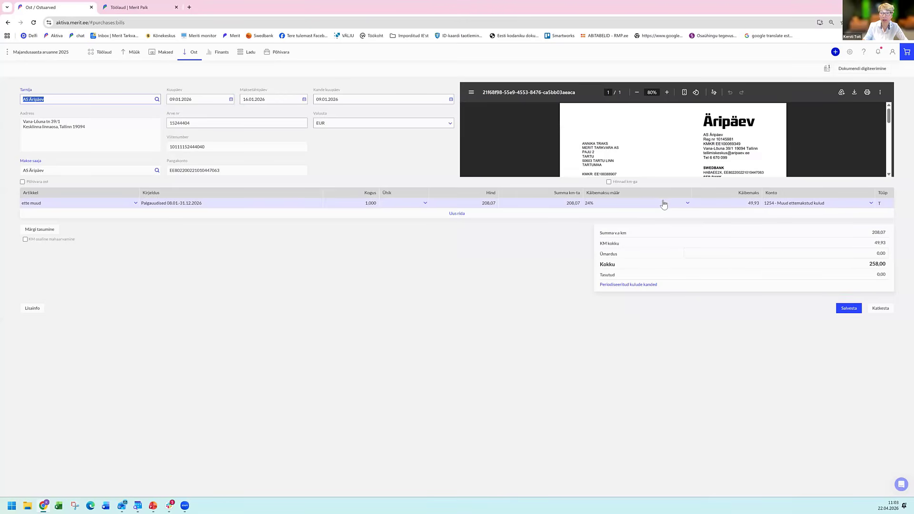
{"action": "left_click", "coordinate": [659, 203]}
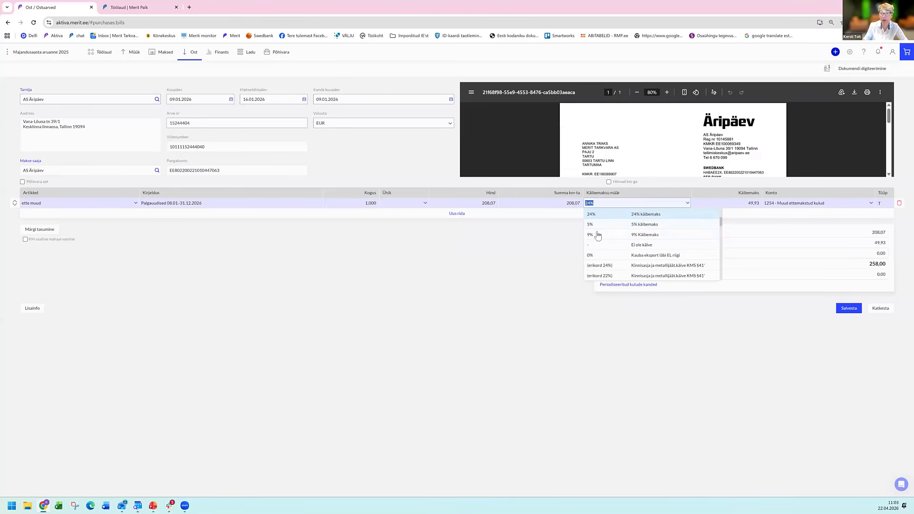
{"action": "left_click", "coordinate": [595, 234]}
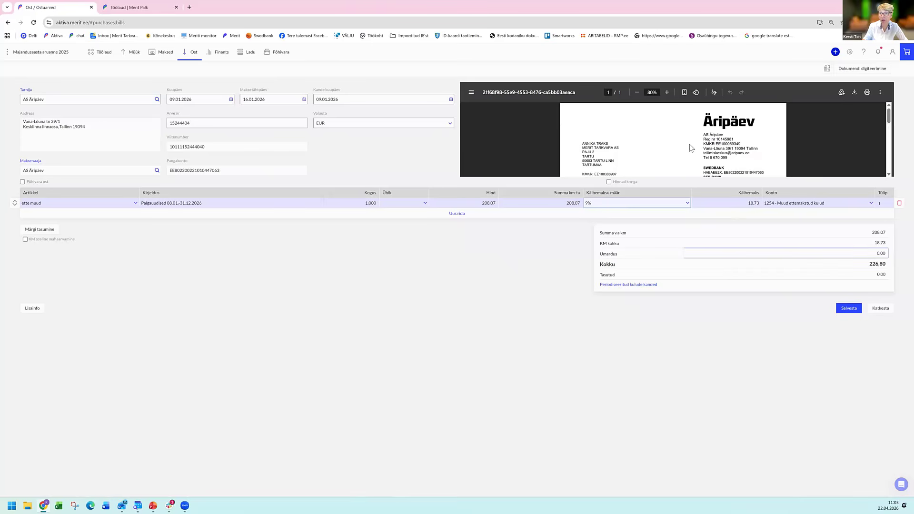
{"action": "scroll", "coordinate": [692, 157], "scroll_direction": "down", "scroll_amount": 5}
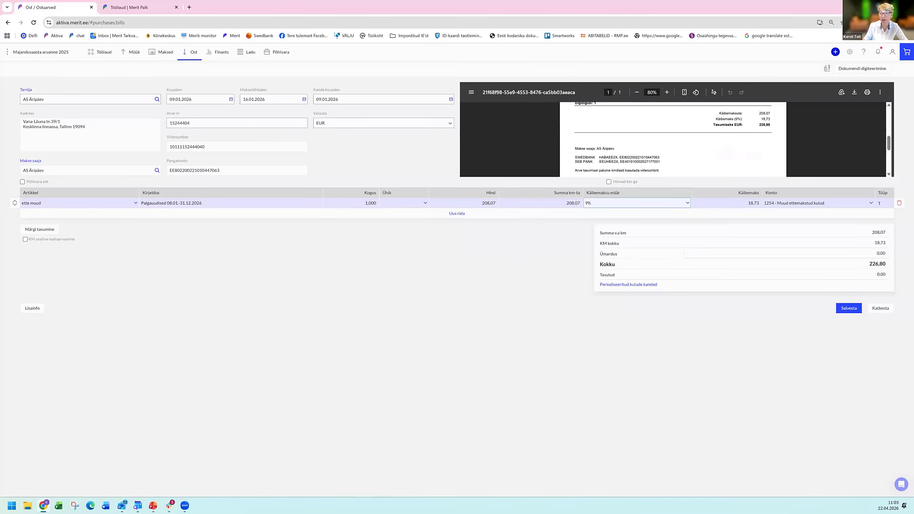
{"action": "left_click", "coordinate": [849, 308]}
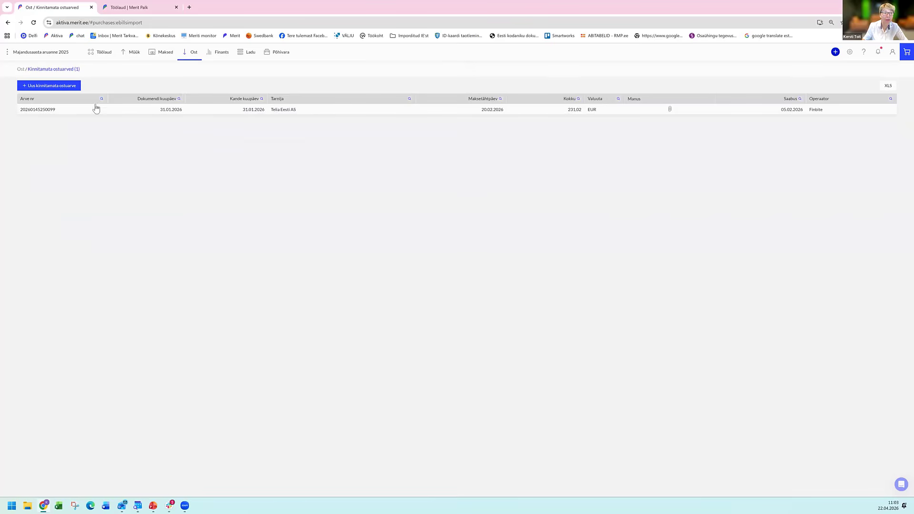
Open the Telia Eesti AS invoice from the unconfirmed purchase invoices.
{"action": "left_click", "coordinate": [68, 109]}
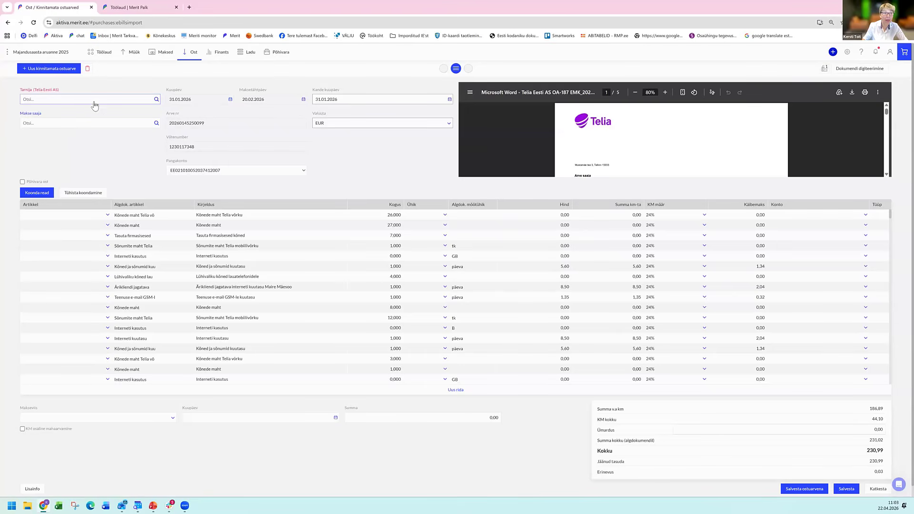
Try to add Telia Eesti AS as a new supplier using the prefilled supplier card.
{"action": "left_click", "coordinate": [152, 101]}
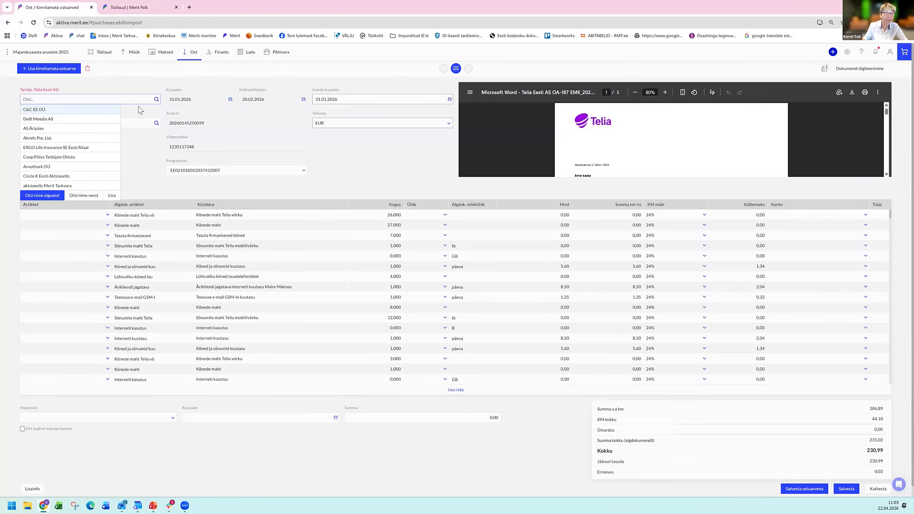
{"action": "left_click", "coordinate": [112, 195]}
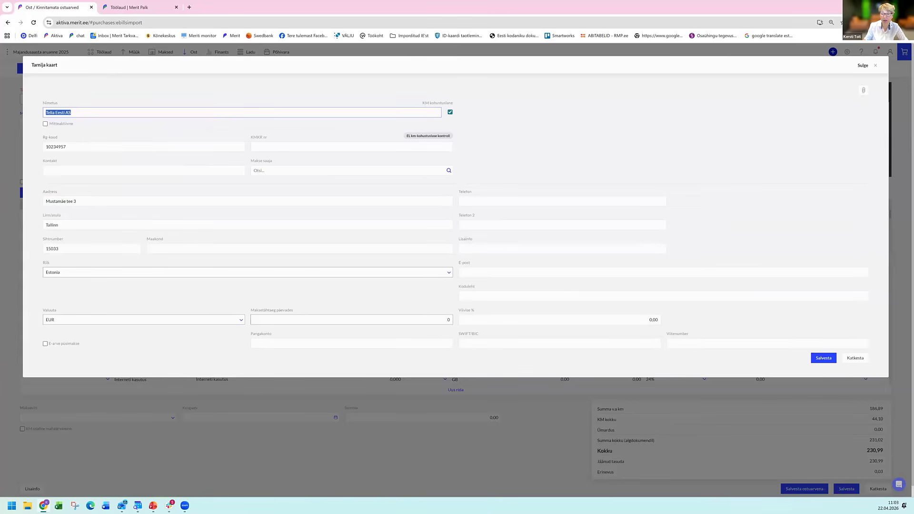
{"action": "left_click", "coordinate": [824, 358]}
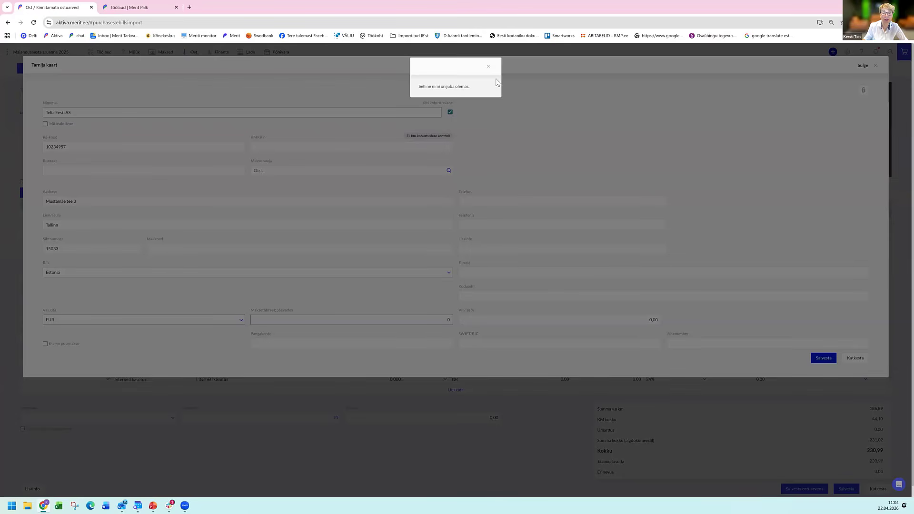
{"action": "left_click", "coordinate": [489, 67]}
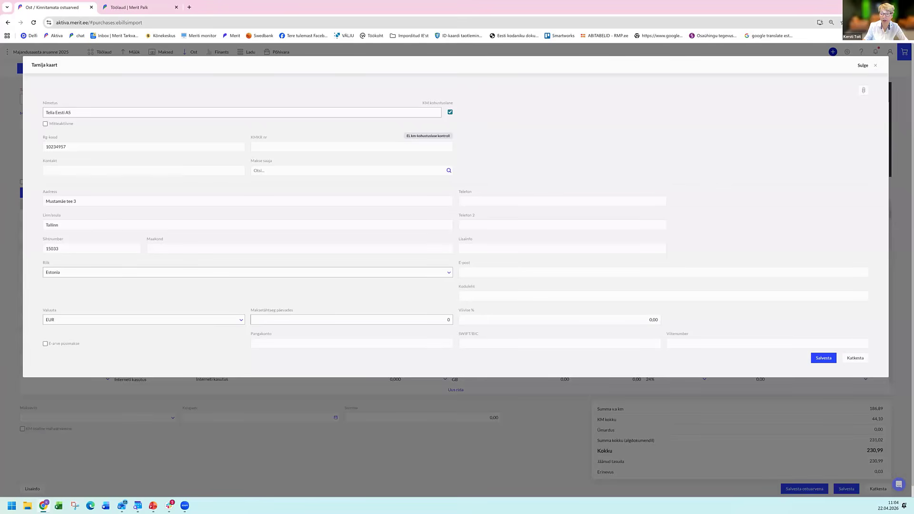
{"action": "key", "text": "Escape"}
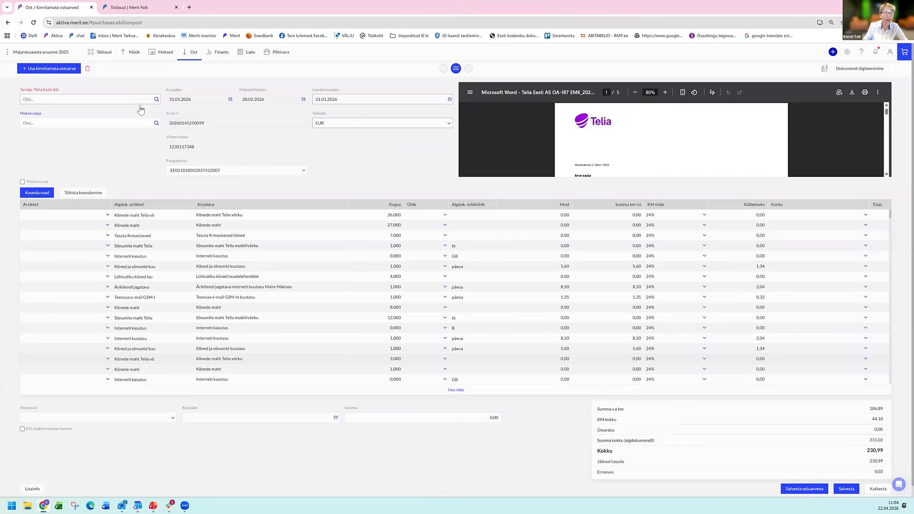
Assign the existing supplier Telia Eesti AS to the invoice.
{"action": "left_click", "coordinate": [79, 100]}
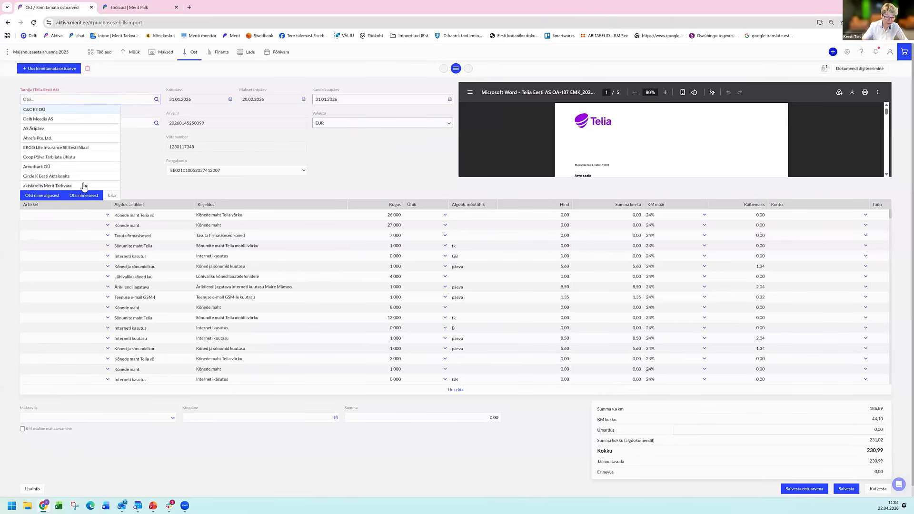
{"action": "type", "text": "t"}
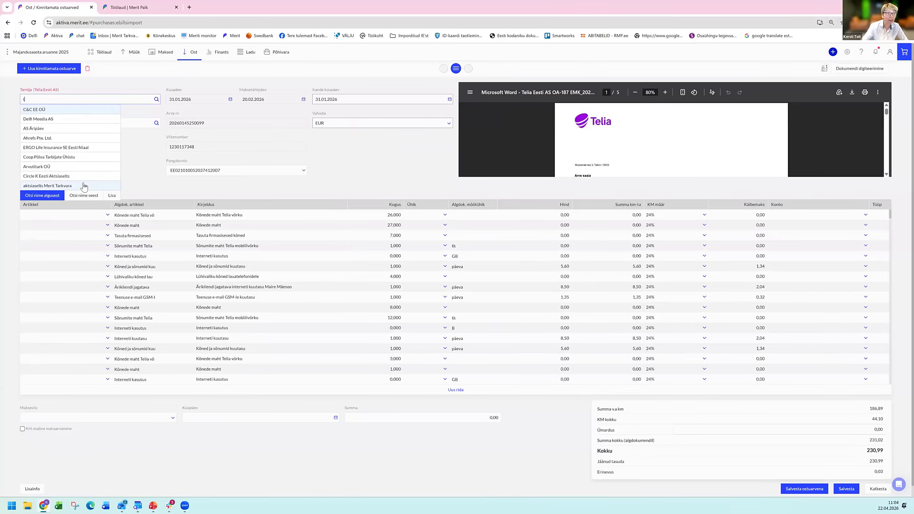
{"action": "type", "text": "elia"}
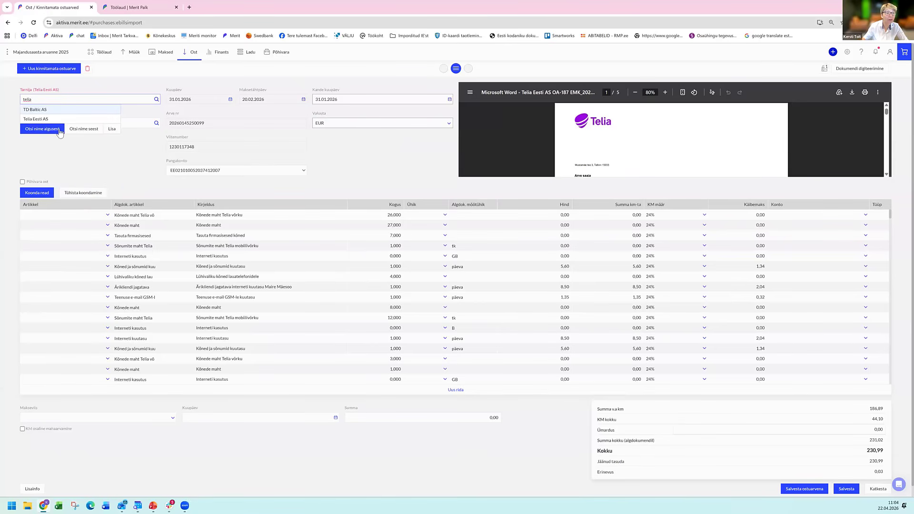
{"action": "left_click", "coordinate": [57, 120]}
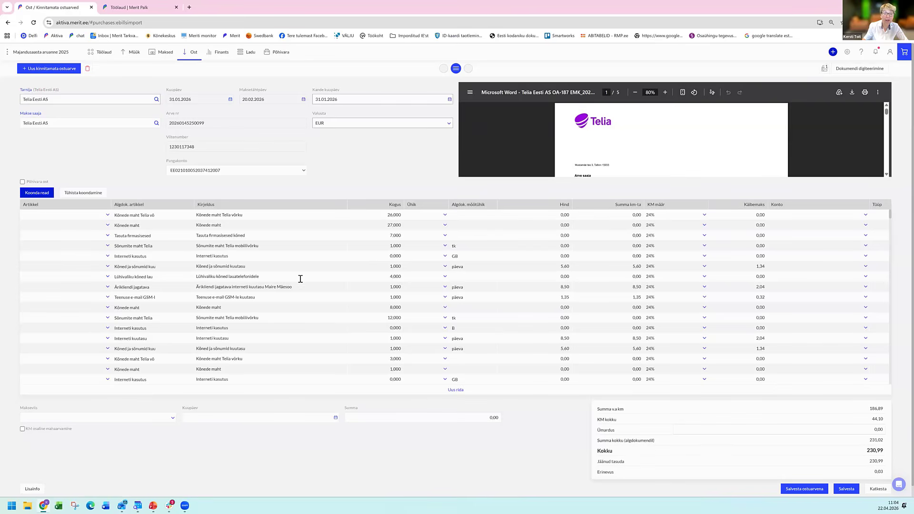
Review the attached Telia invoice and consolidate its rows by VAT rate.
{"action": "scroll", "coordinate": [602, 154], "scroll_direction": "down", "scroll_amount": 10}
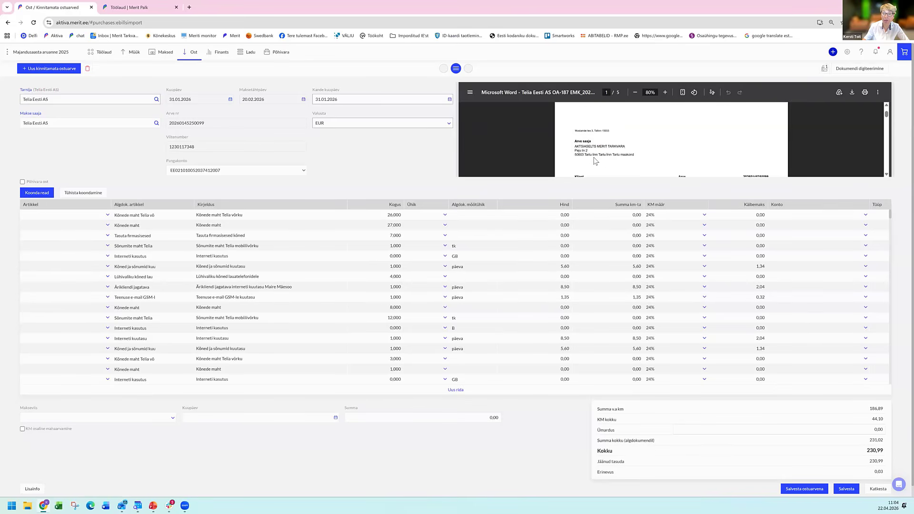
{"action": "scroll", "coordinate": [595, 166], "scroll_direction": "down", "scroll_amount": 3}
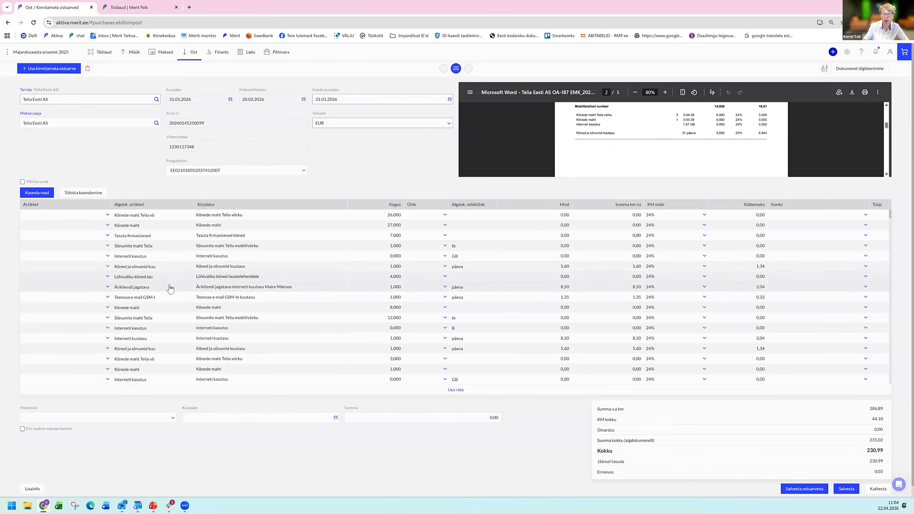
{"action": "left_click", "coordinate": [46, 194]}
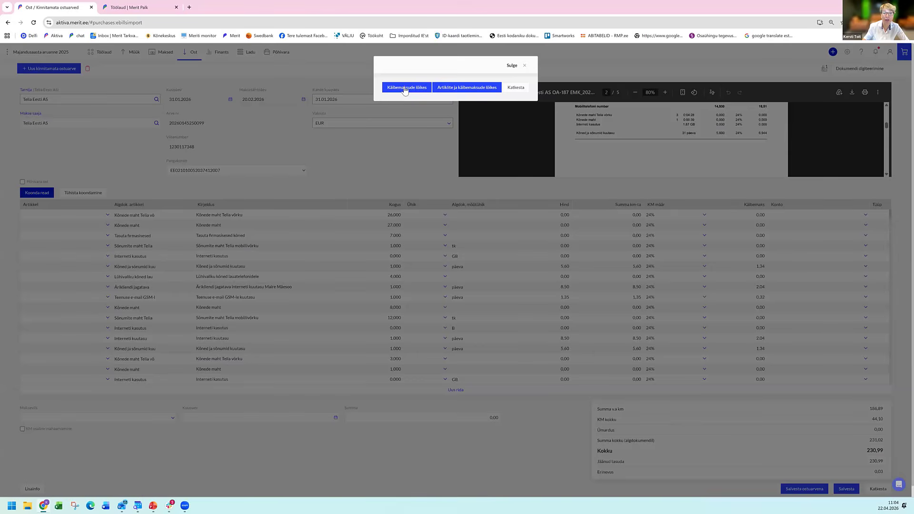
{"action": "left_click", "coordinate": [404, 88]}
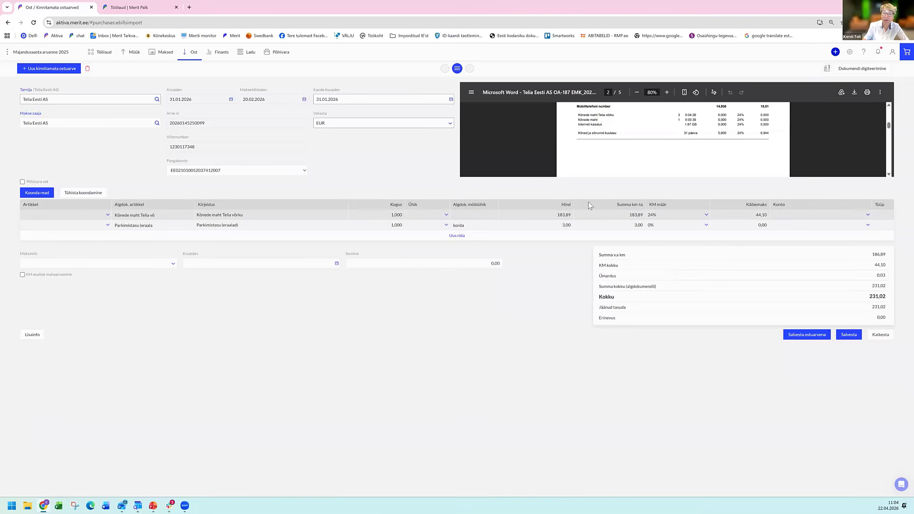
Assign the item telefon (Telefonikulu, internet) to the Kõnede maht Telia võrku row.
{"action": "left_click", "coordinate": [109, 217]}
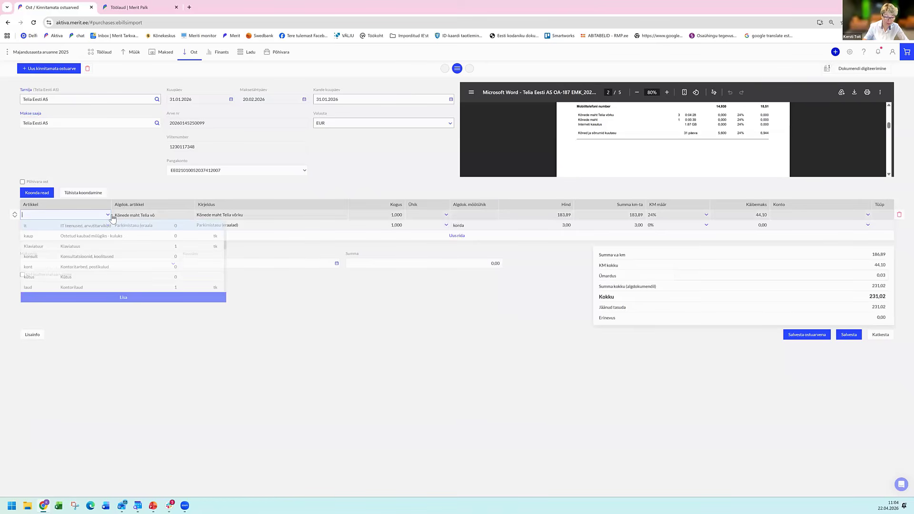
{"action": "type", "text": "telefon"}
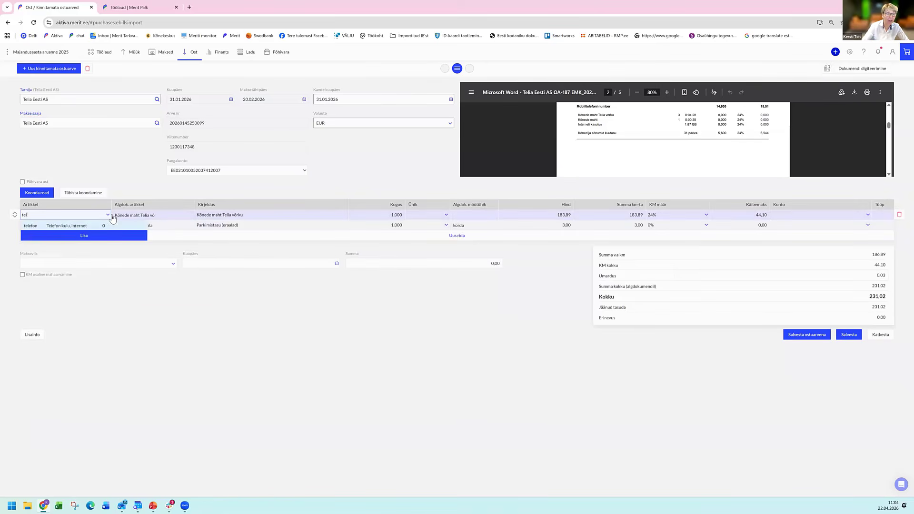
{"action": "key", "text": "Return"}
{"action": "key", "text": "Tab"}
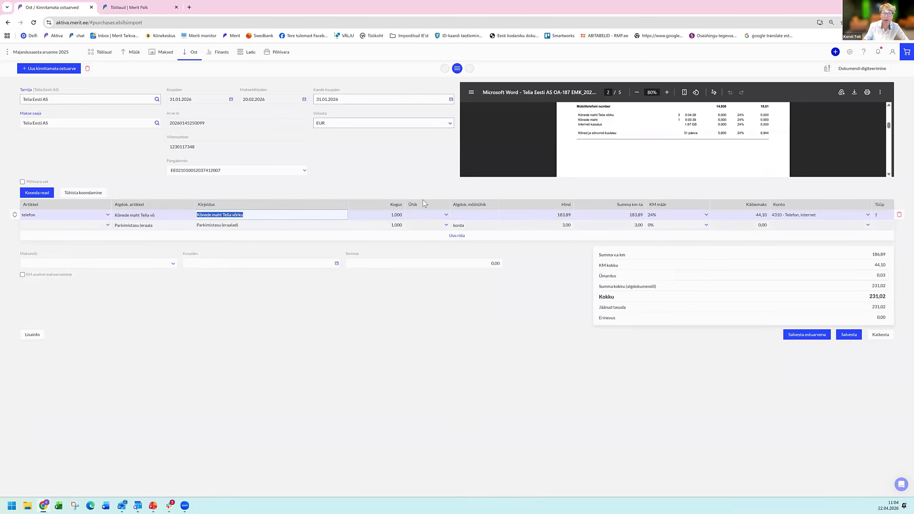
Assign the item muud (Muud tegevuskulud) to the Parkimistasu (eraalad) row.
{"action": "left_click", "coordinate": [108, 225]}
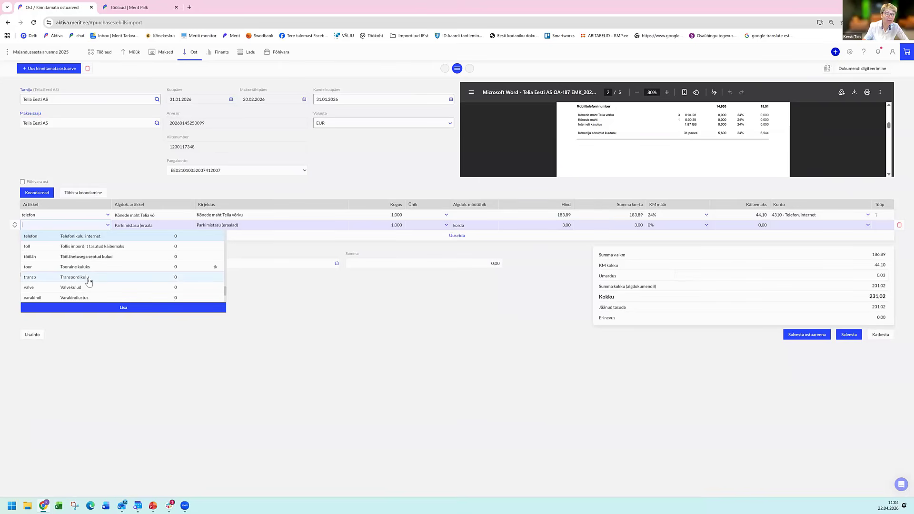
{"action": "scroll", "coordinate": [89, 284], "scroll_direction": "down", "scroll_amount": 1}
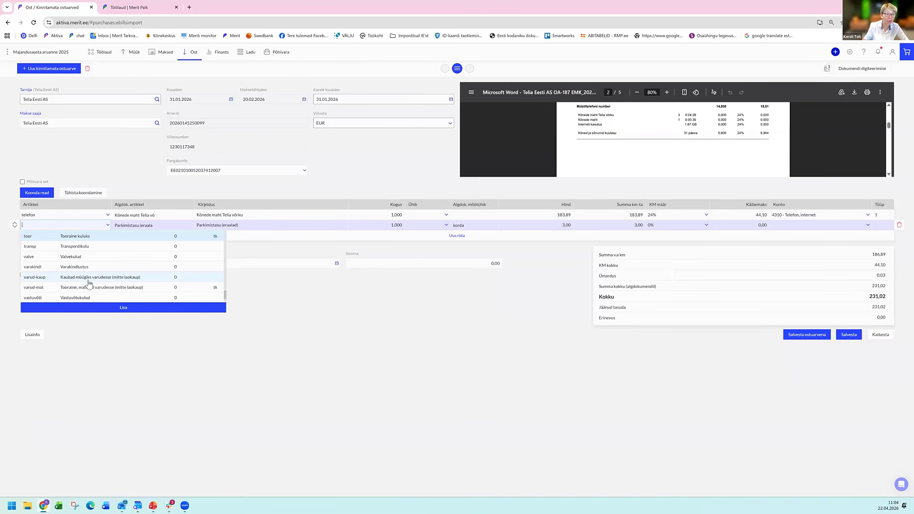
{"action": "scroll", "coordinate": [89, 284], "scroll_direction": "down", "scroll_amount": 1}
{"action": "scroll", "coordinate": [89, 284], "scroll_direction": "up", "scroll_amount": 1}
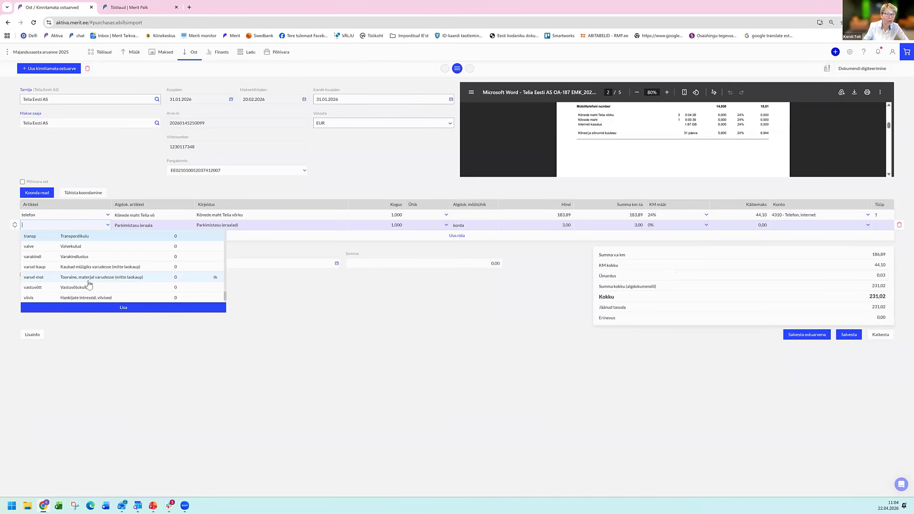
{"action": "scroll", "coordinate": [89, 284], "scroll_direction": "up", "scroll_amount": 3}
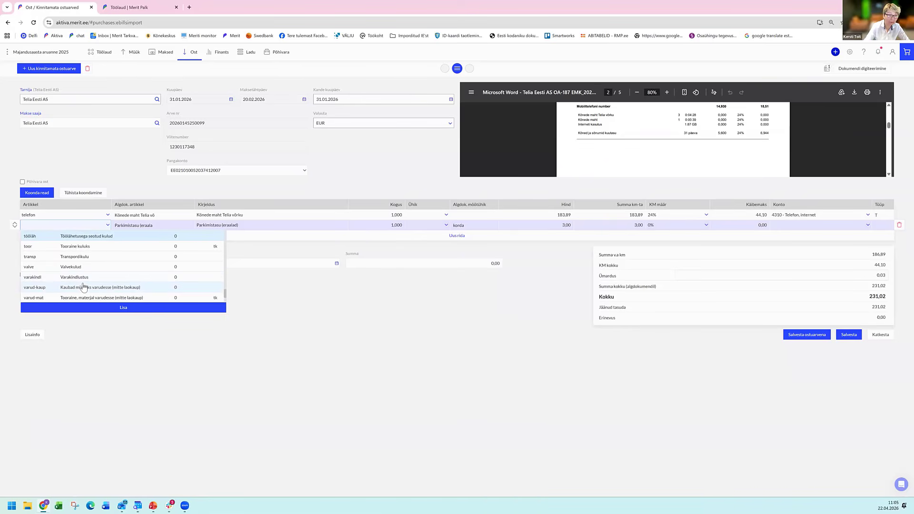
{"action": "type", "text": "muu"}
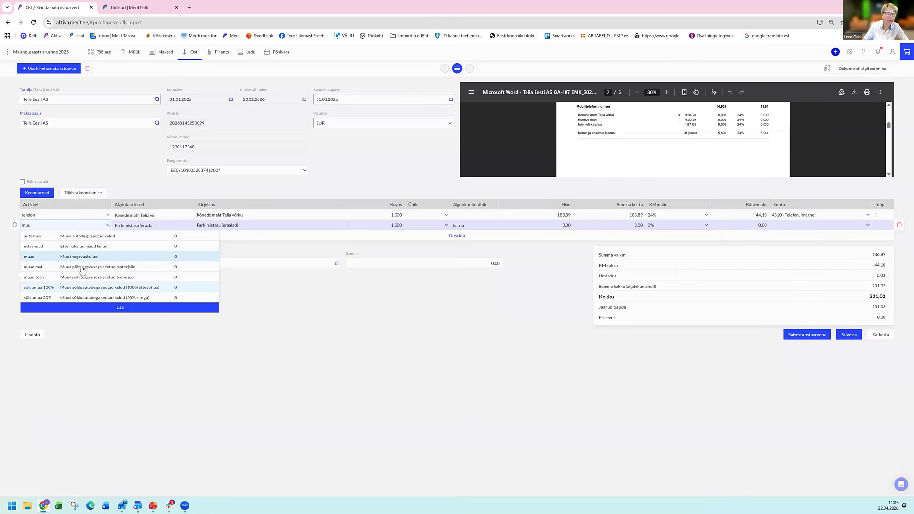
{"action": "left_click", "coordinate": [94, 259]}
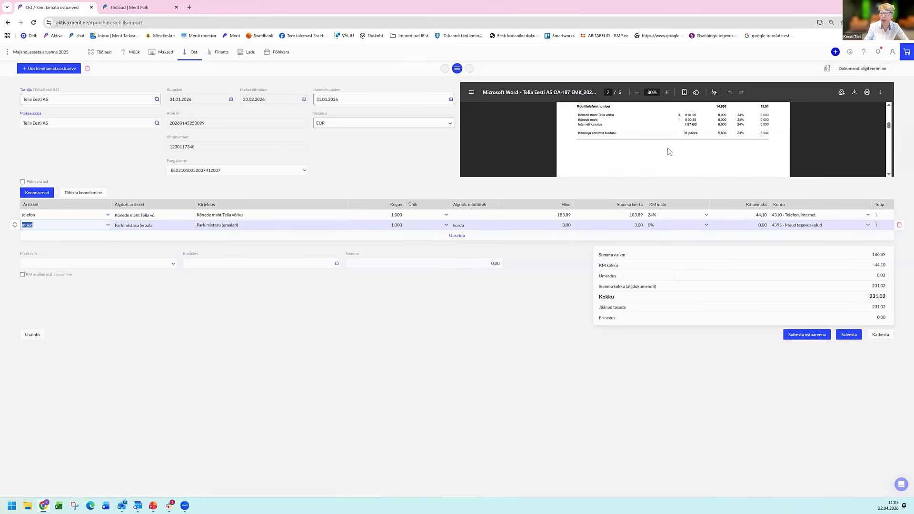
Check the pages of the attached Telia invoice and save the consolidated document as a purchase invoice.
{"action": "scroll", "coordinate": [666, 150], "scroll_direction": "down", "scroll_amount": 5}
{"action": "scroll", "coordinate": [650, 157], "scroll_direction": "up", "scroll_amount": 1}
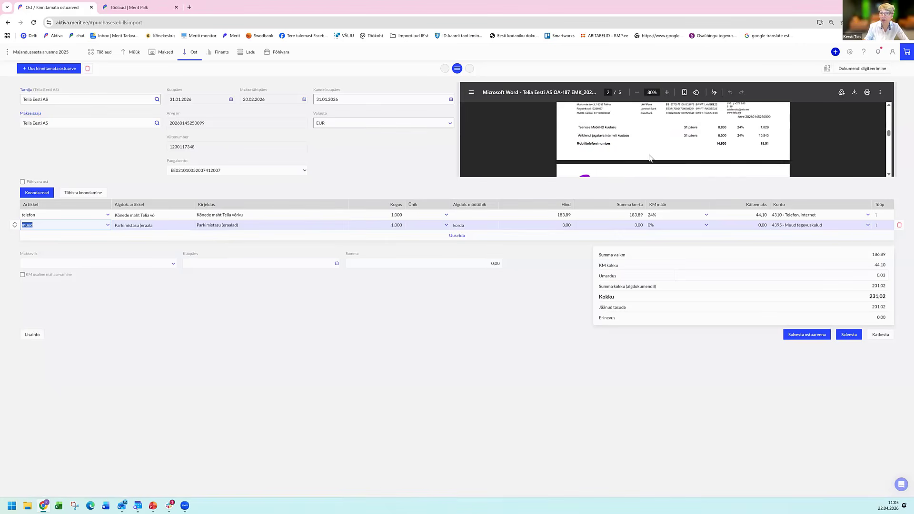
{"action": "scroll", "coordinate": [650, 162], "scroll_direction": "down", "scroll_amount": 10}
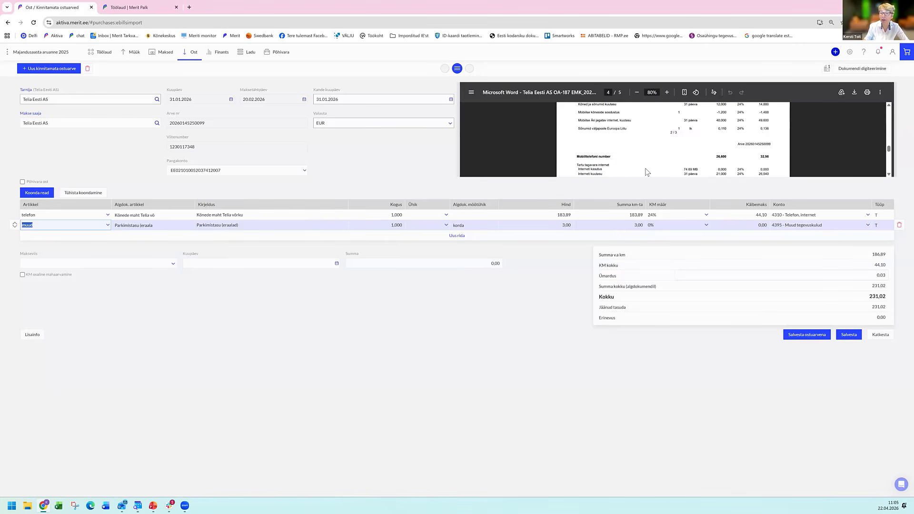
{"action": "scroll", "coordinate": [634, 170], "scroll_direction": "up", "scroll_amount": 1}
{"action": "scroll", "coordinate": [618, 158], "scroll_direction": "down", "scroll_amount": 5}
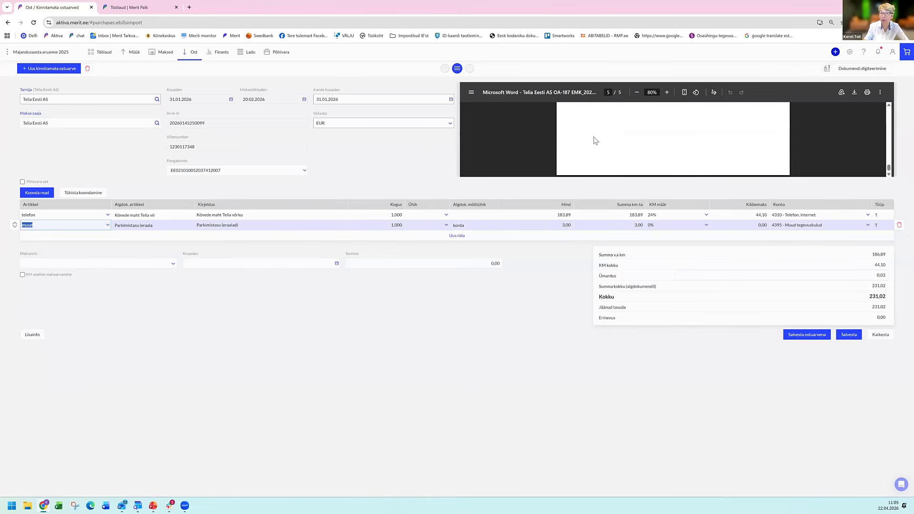
{"action": "scroll", "coordinate": [583, 136], "scroll_direction": "up", "scroll_amount": 15}
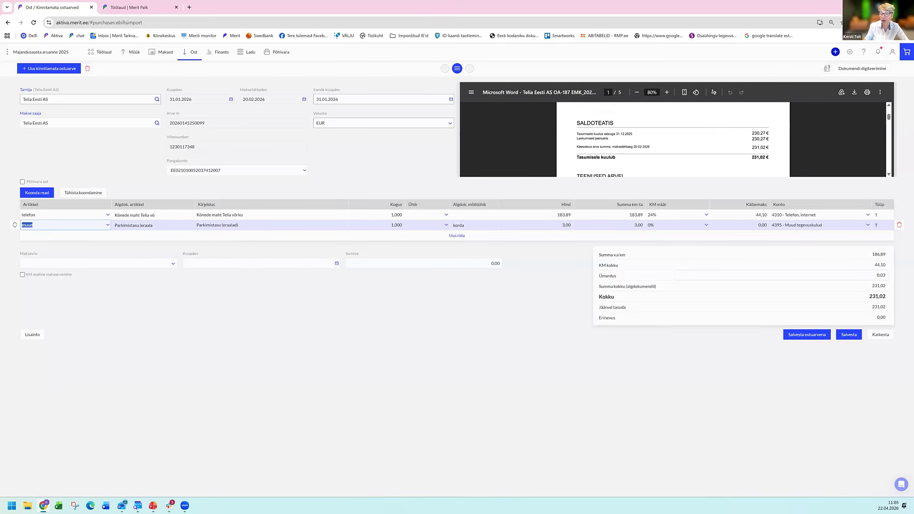
{"action": "left_click", "coordinate": [807, 334]}
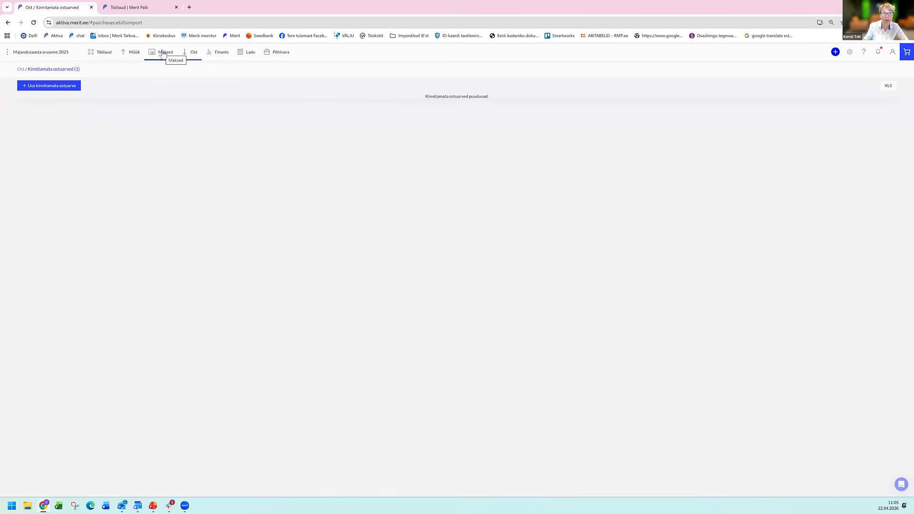
Open the bank statement import for the LHV account in the payments overview.
{"action": "left_click", "coordinate": [161, 54]}
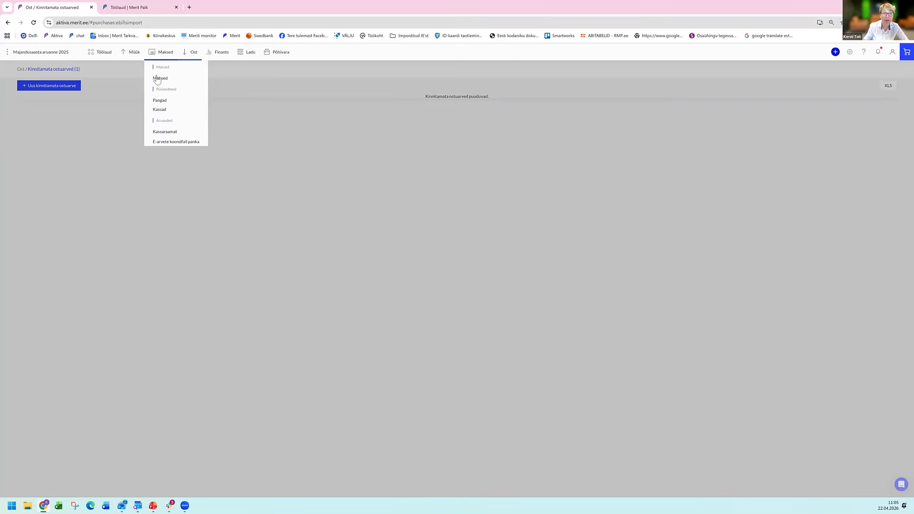
{"action": "left_click", "coordinate": [158, 78]}
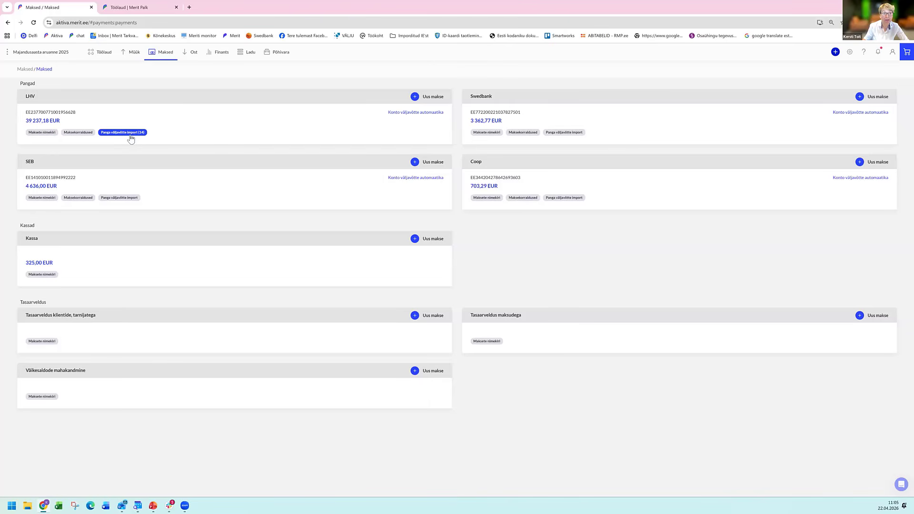
{"action": "left_click", "coordinate": [127, 133]}
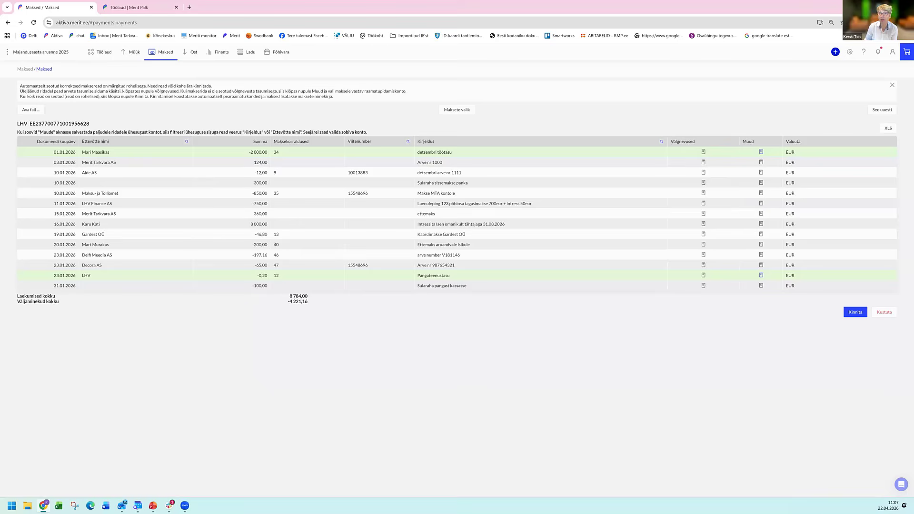
Check and save the Palgavõlg posting of the December wage payment, and confirm the linked statement rows.
{"action": "left_click", "coordinate": [761, 152]}
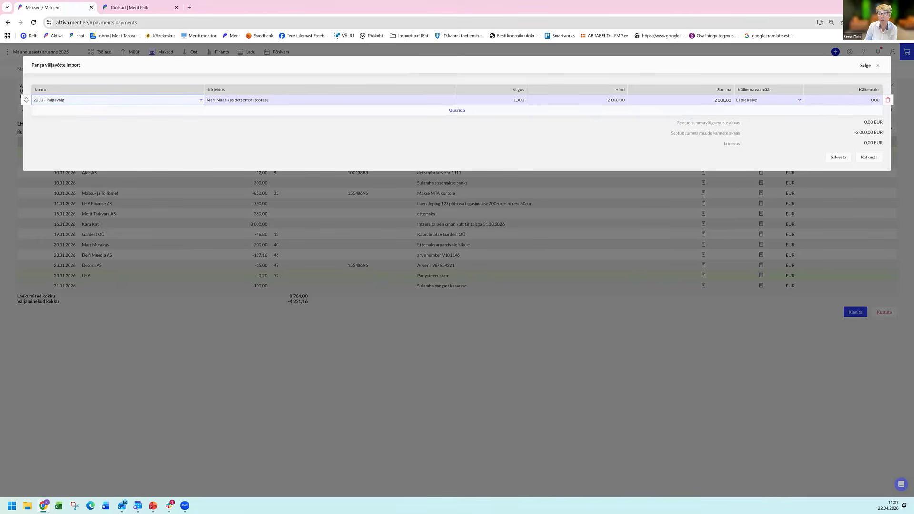
{"action": "left_click", "coordinate": [838, 157]}
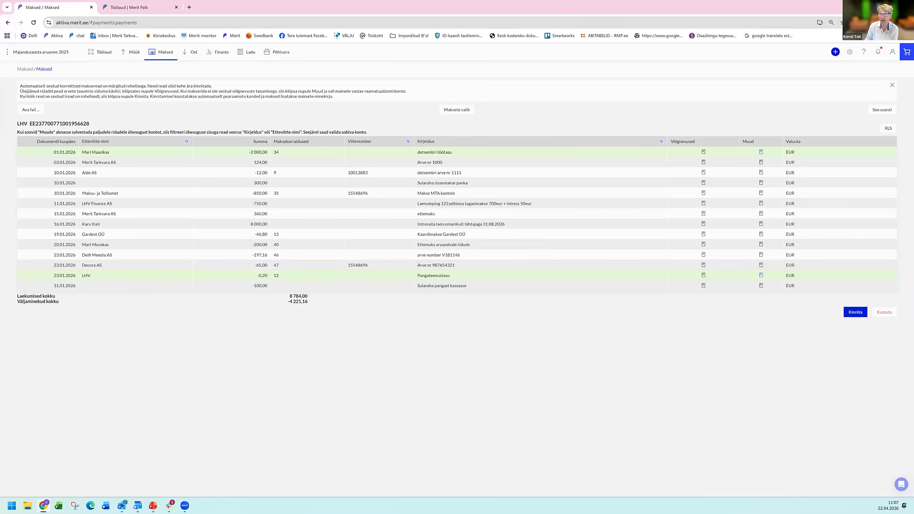
{"action": "left_click", "coordinate": [855, 312]}
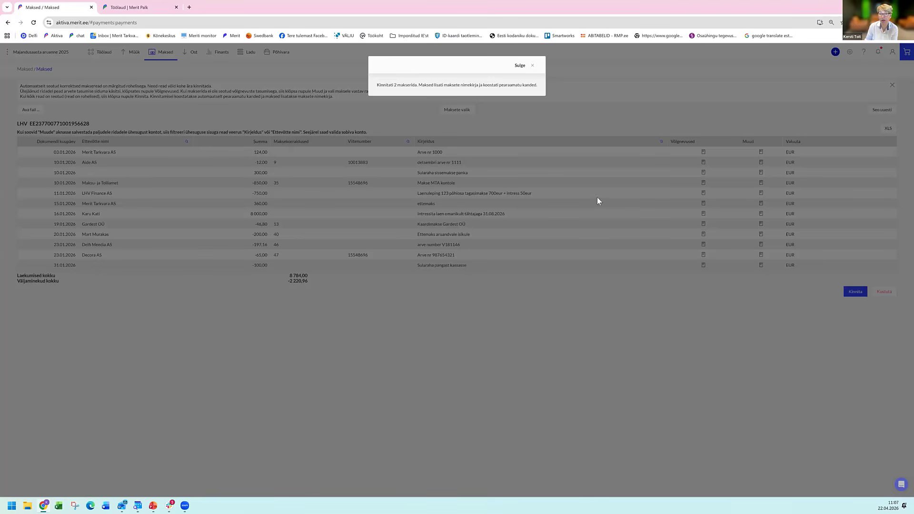
{"action": "left_click", "coordinate": [533, 67]}
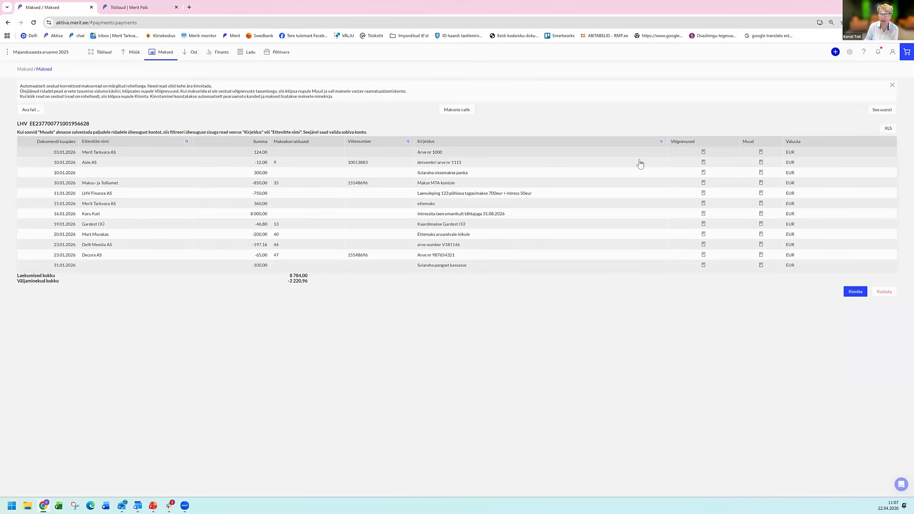
Link the 124,00 EUR receipt from Merit Tarkvara AS to the customer's outstanding sales invoice Arve nr 1000.
{"action": "left_click", "coordinate": [704, 151]}
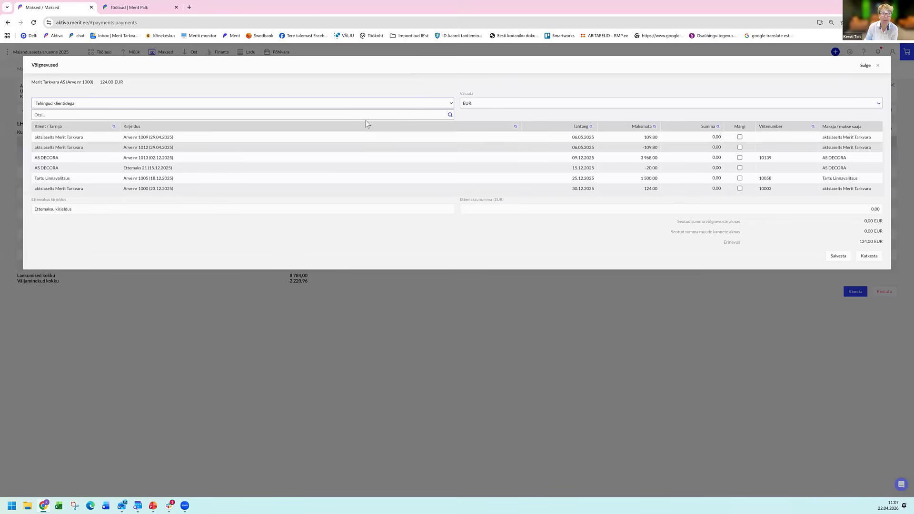
{"action": "left_click", "coordinate": [306, 119]}
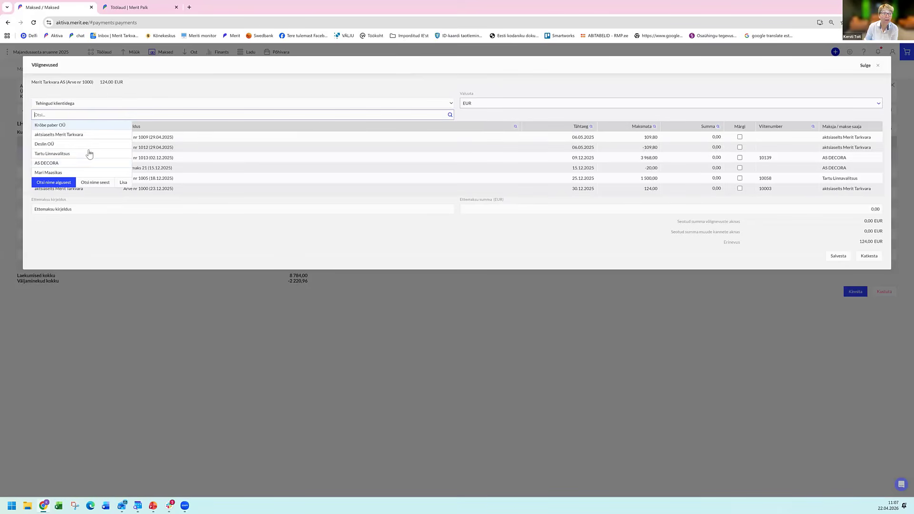
{"action": "left_click", "coordinate": [102, 138]}
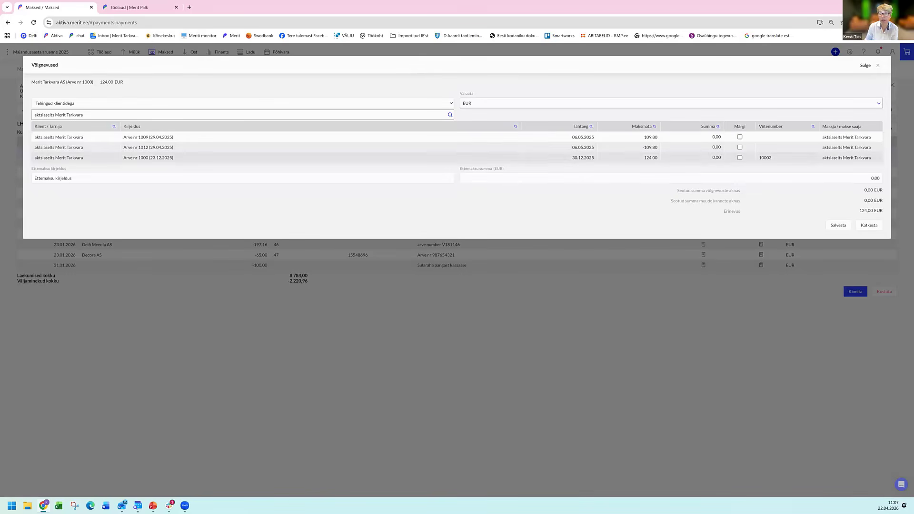
{"action": "left_click", "coordinate": [740, 158]}
{"action": "left_click", "coordinate": [839, 225]}
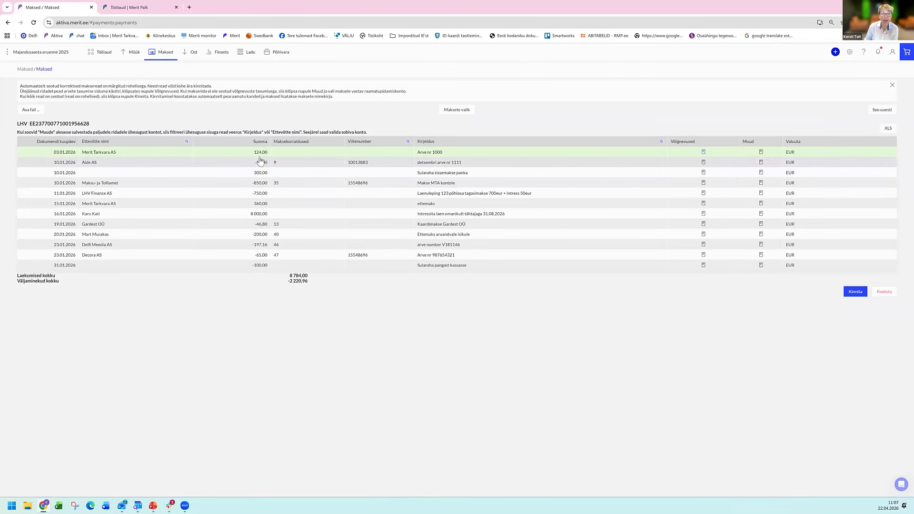
Link the 12,00 EUR payment to Aide AS to the supplier's outstanding purchase invoice Ostuarve nr 1111.
{"action": "left_click", "coordinate": [703, 162]}
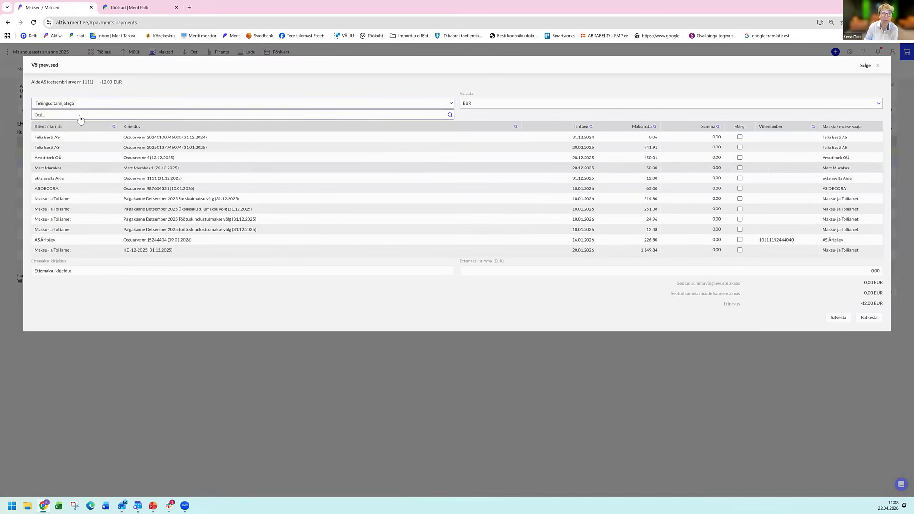
{"action": "type", "text": "a"}
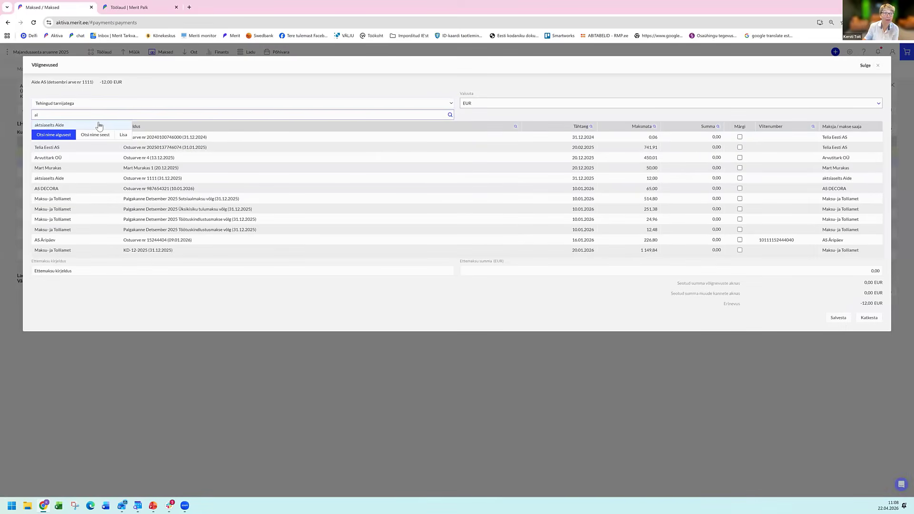
{"action": "type", "text": "i"}
{"action": "left_click", "coordinate": [95, 126]}
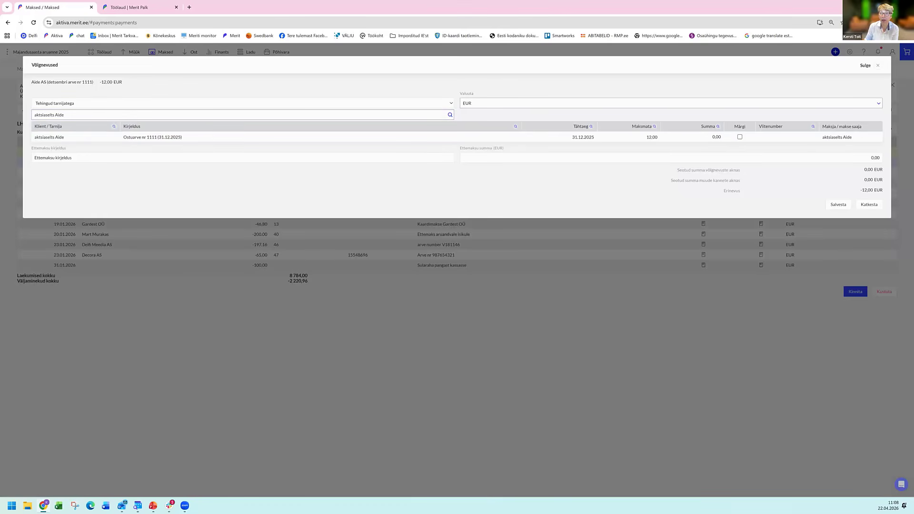
{"action": "left_click", "coordinate": [739, 137]}
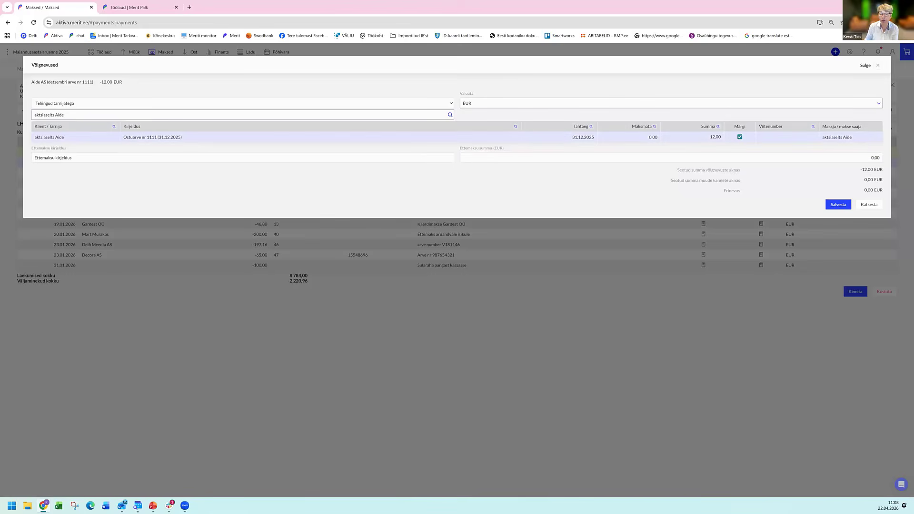
{"action": "left_click", "coordinate": [838, 204]}
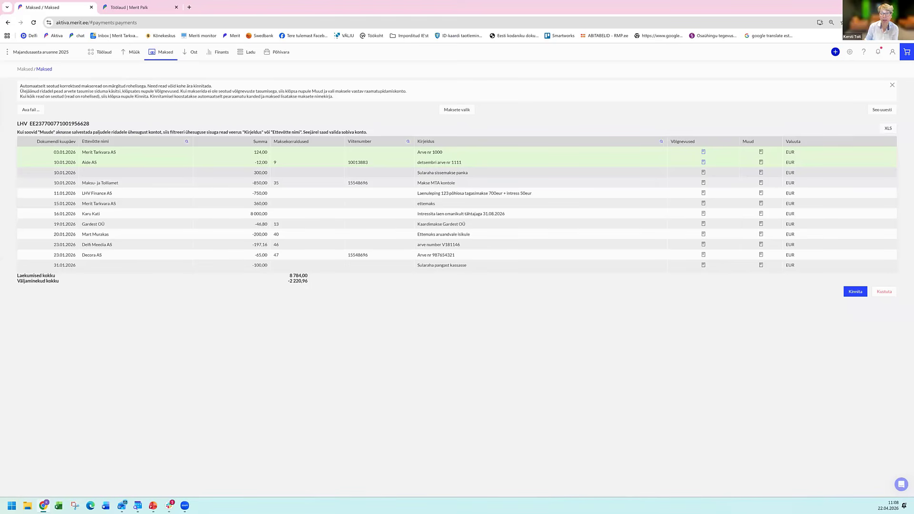
Post the 300,00 EUR Sularaha sissemakse panka row to account 1000 - Kassa and confirm the linked statement rows.
{"action": "left_click", "coordinate": [761, 172]}
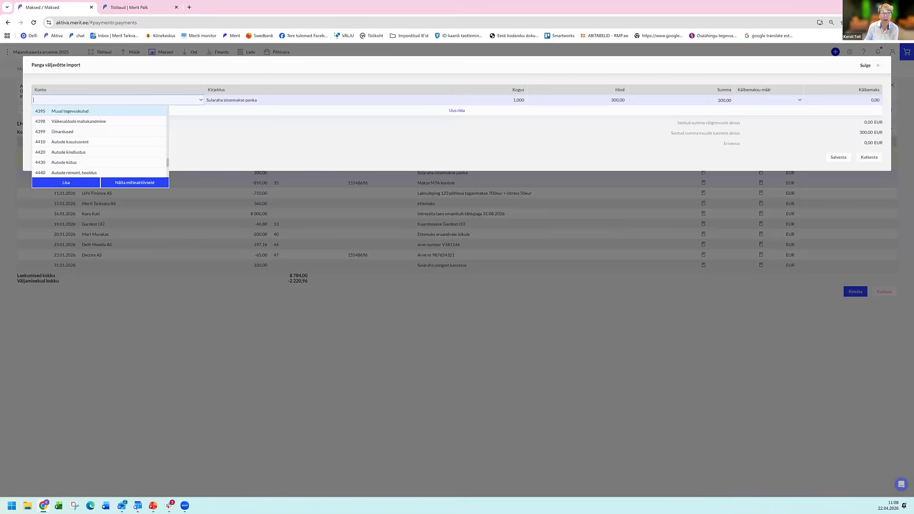
{"action": "type", "text": "1"}
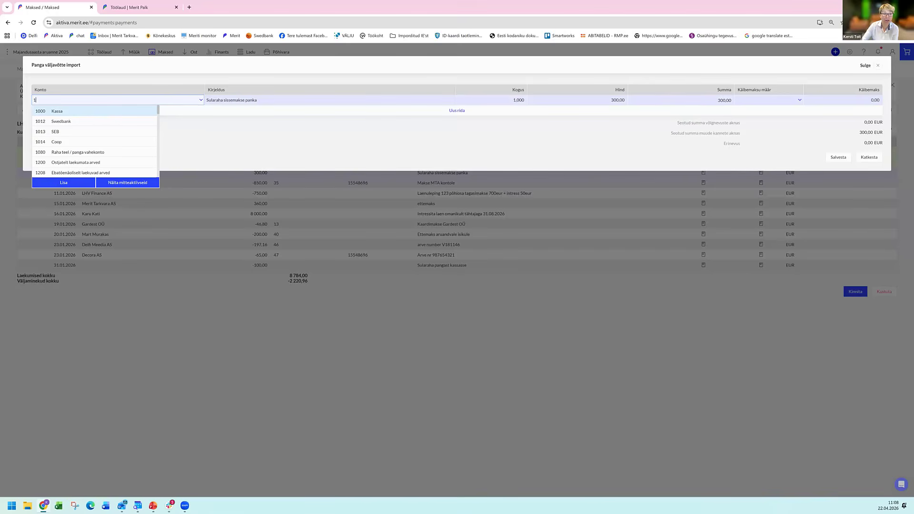
{"action": "left_click", "coordinate": [90, 114]}
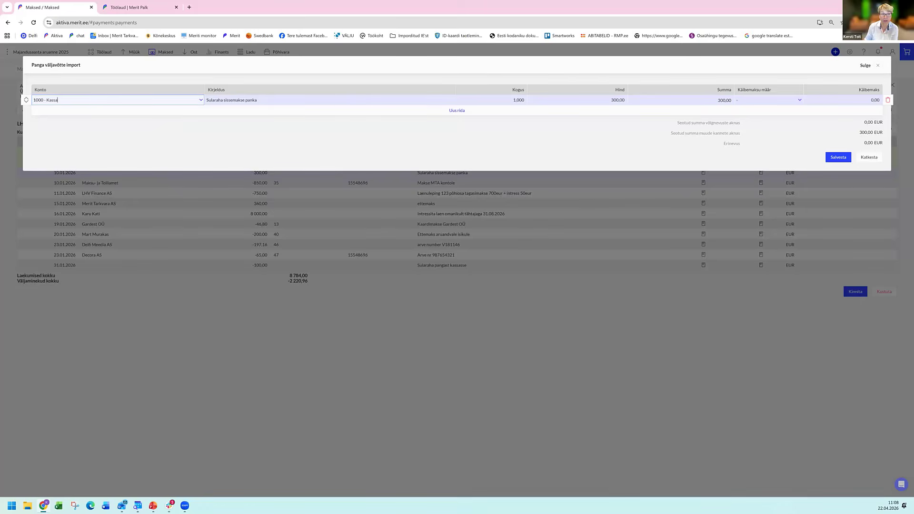
{"action": "left_click", "coordinate": [838, 157]}
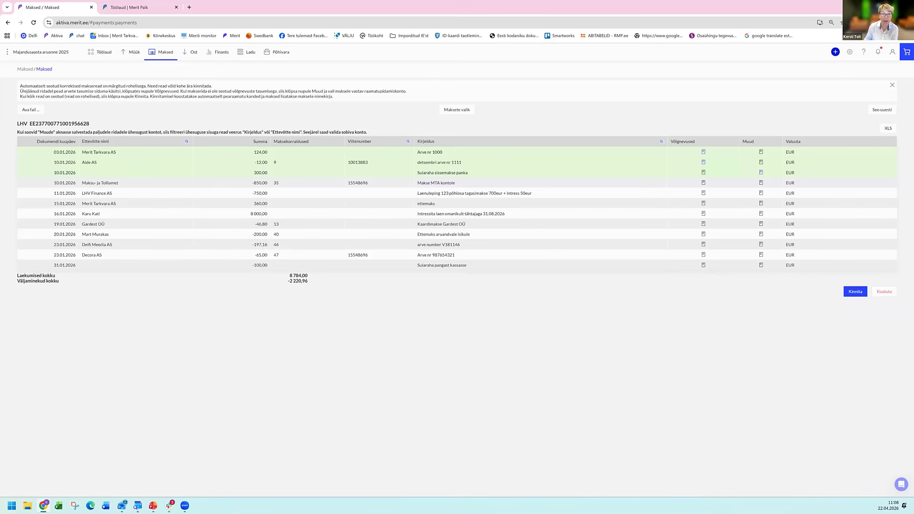
{"action": "left_click", "coordinate": [703, 183]}
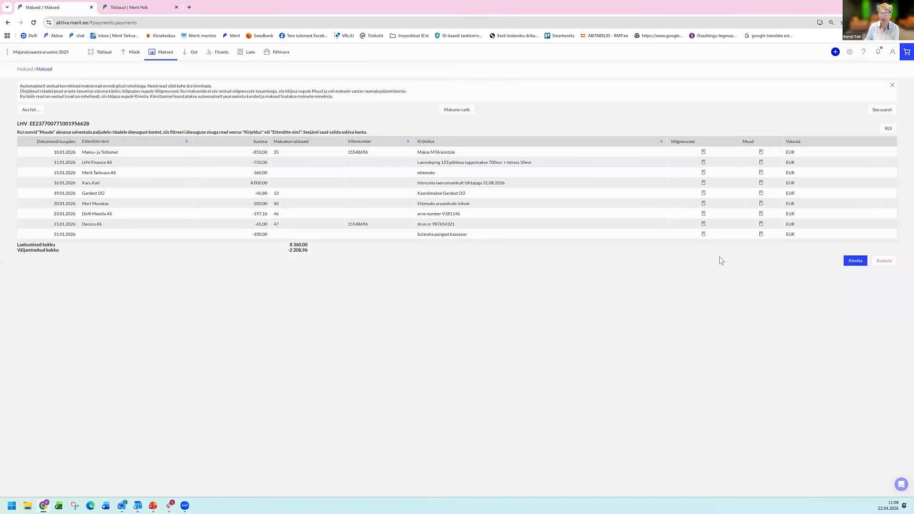
Mark the four Palgakanne Detsember 2025 tax debts as covered by the 850,00 EUR payment to Maksu- ja Tolliamet.
{"action": "left_click", "coordinate": [704, 152]}
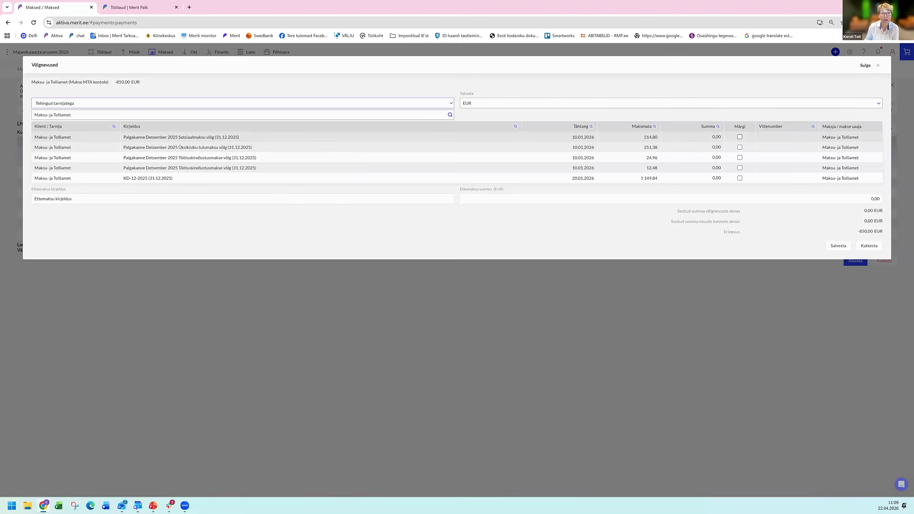
{"action": "left_click", "coordinate": [740, 138]}
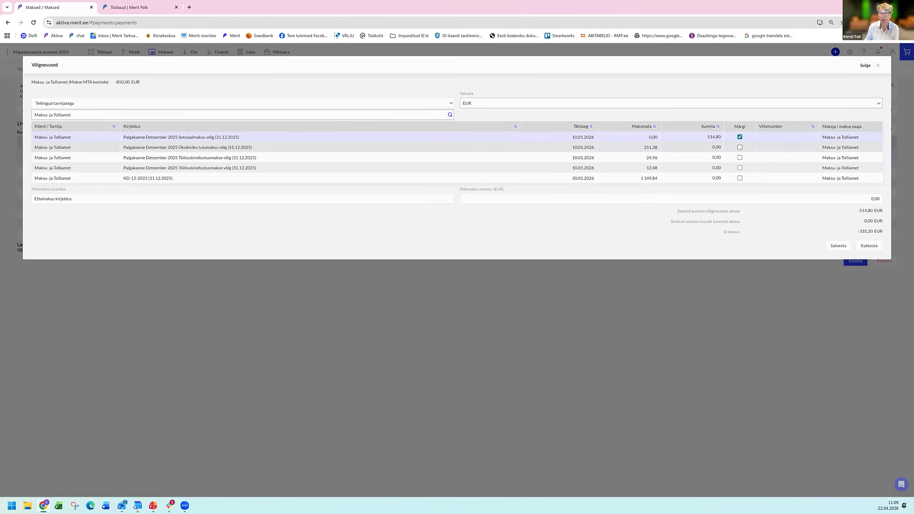
{"action": "left_click", "coordinate": [740, 147]}
{"action": "left_click", "coordinate": [740, 158]}
{"action": "left_click", "coordinate": [740, 168]}
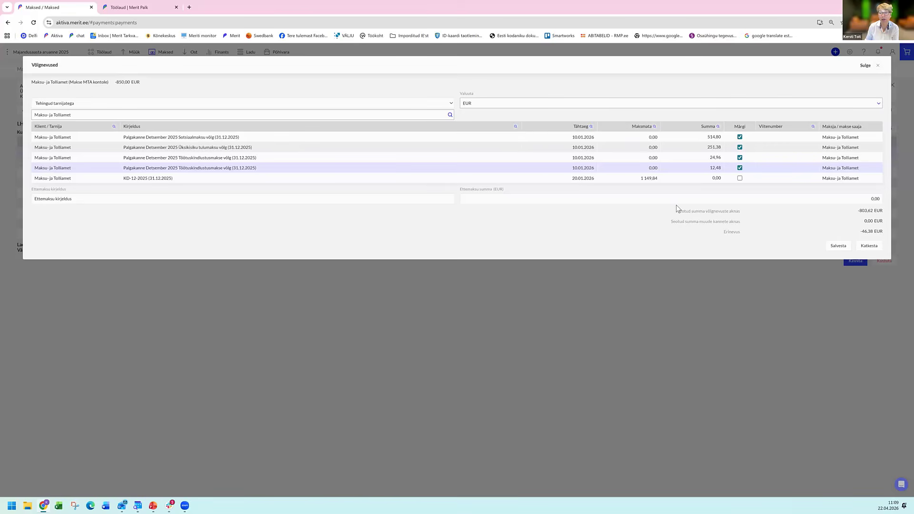
Enter a prepayment of 46,38 EUR for the Maksu- ja Tolliamet payment and save the allocation.
{"action": "left_click", "coordinate": [875, 199]}
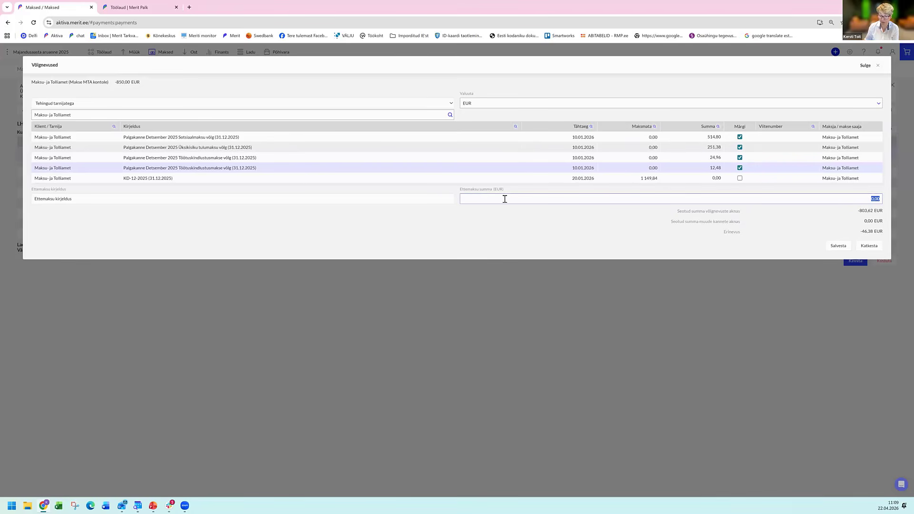
{"action": "type", "text": "46"}
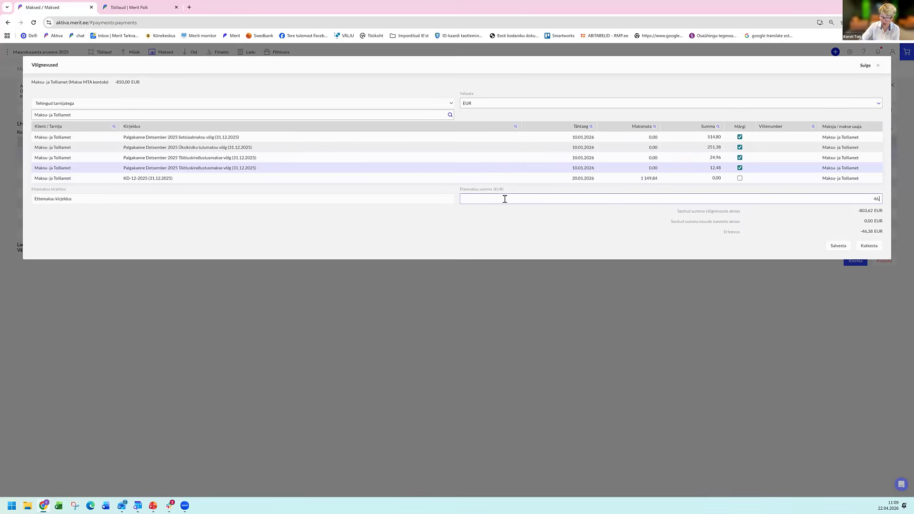
{"action": "type", "text": ",38"}
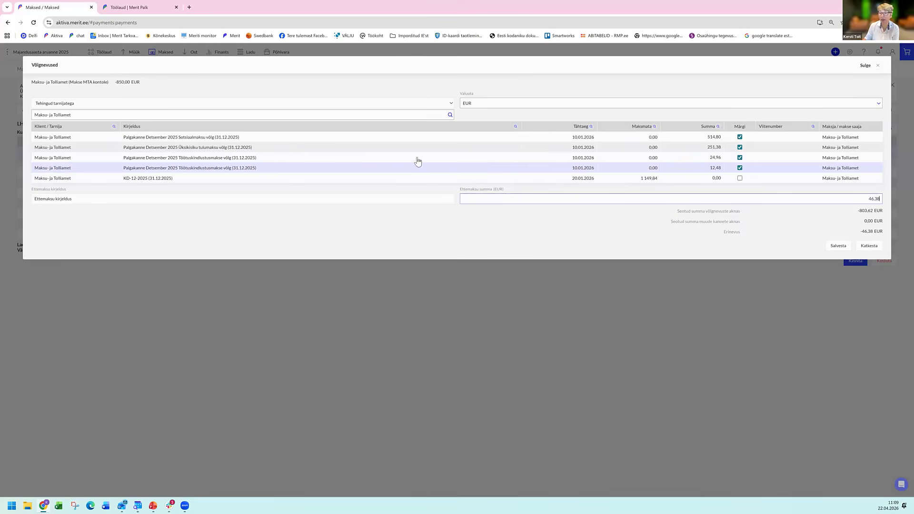
{"action": "left_click", "coordinate": [601, 237]}
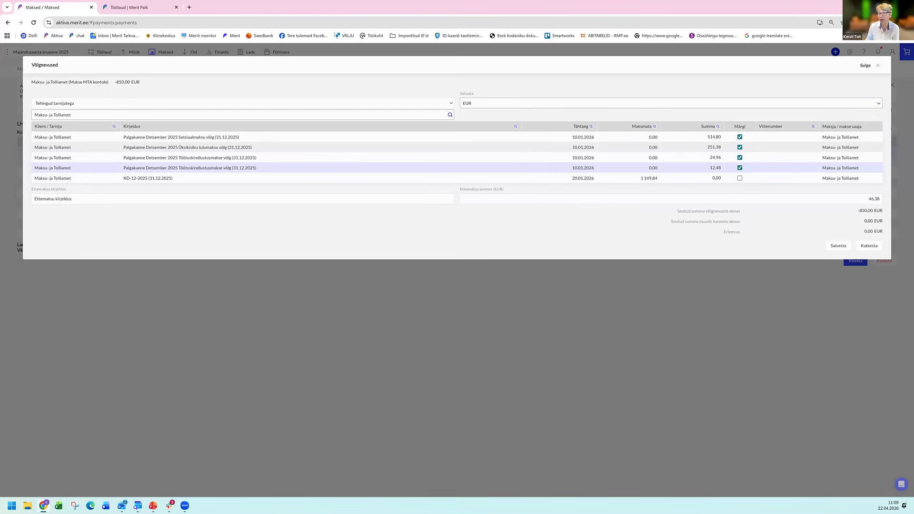
{"action": "left_click", "coordinate": [838, 246]}
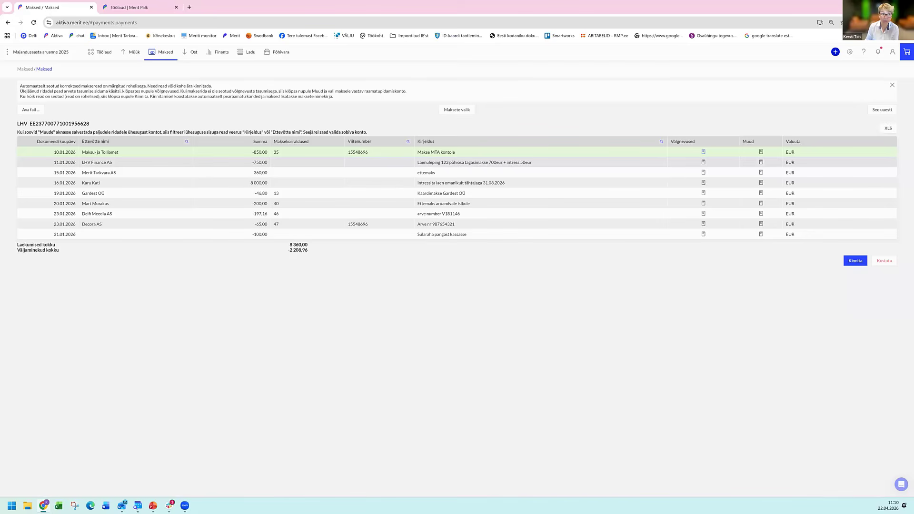
Post 700,00 EUR of the LHV Finance AS loan payment to account 2010 - Lühiajaline pangalaen as the principal repayment.
{"action": "left_click", "coordinate": [761, 163]}
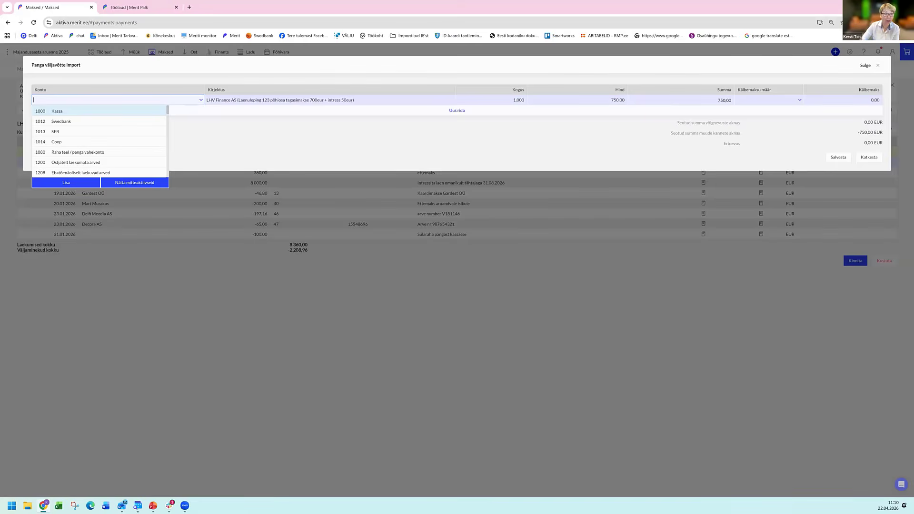
{"action": "type", "text": "2"}
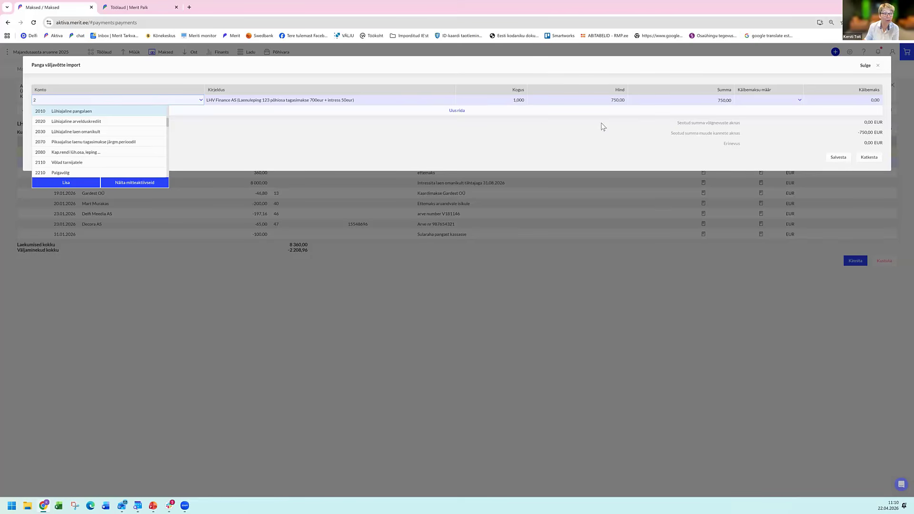
{"action": "left_click", "coordinate": [78, 112]}
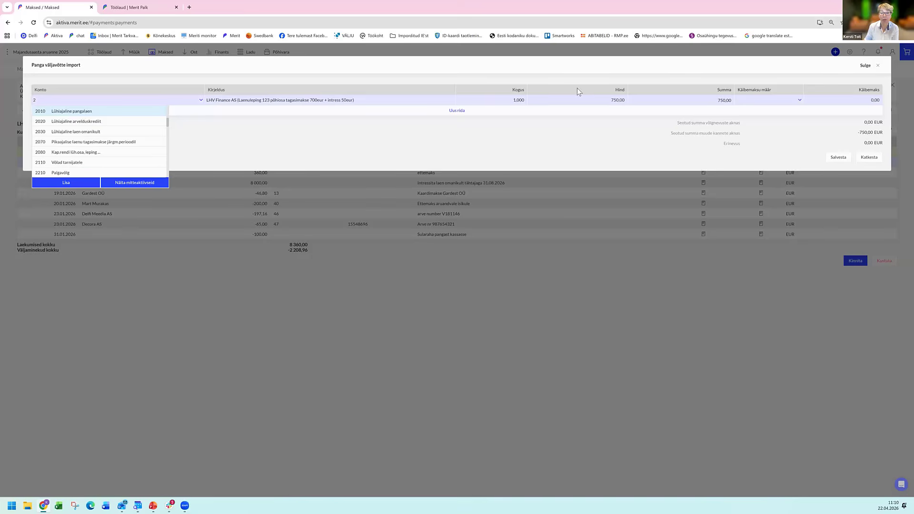
{"action": "left_click", "coordinate": [599, 101]}
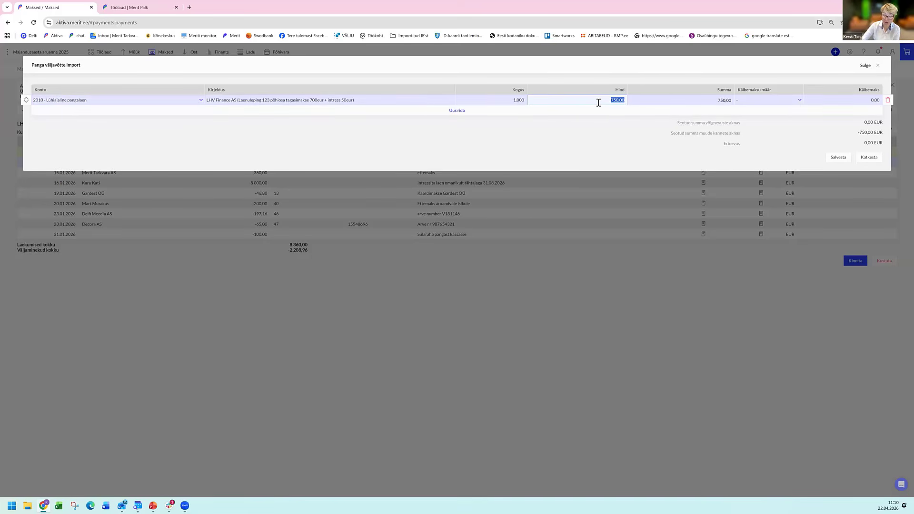
{"action": "type", "text": "700"}
{"action": "key", "text": "Return"}
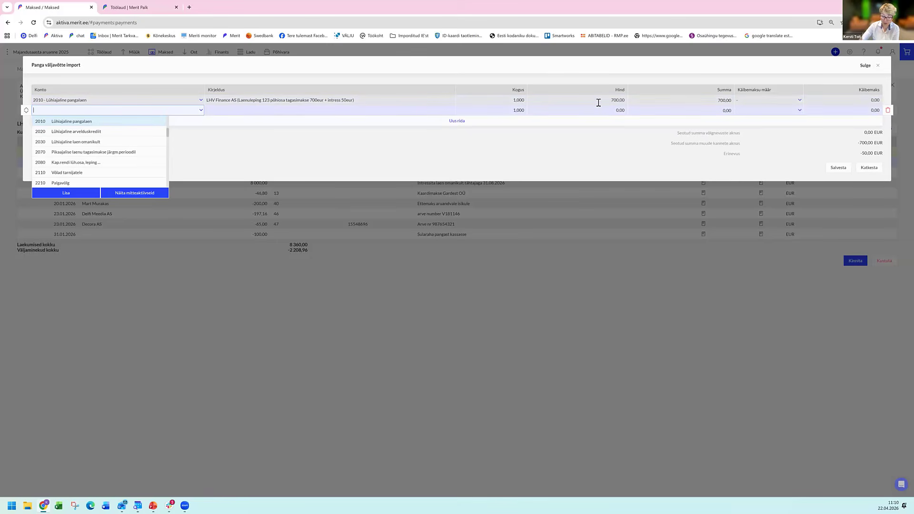
Add a second allocation row on account 6060 - Intressikulu laenudelt with the description intress and a price of 50,00 EUR.
{"action": "type", "text": "6"}
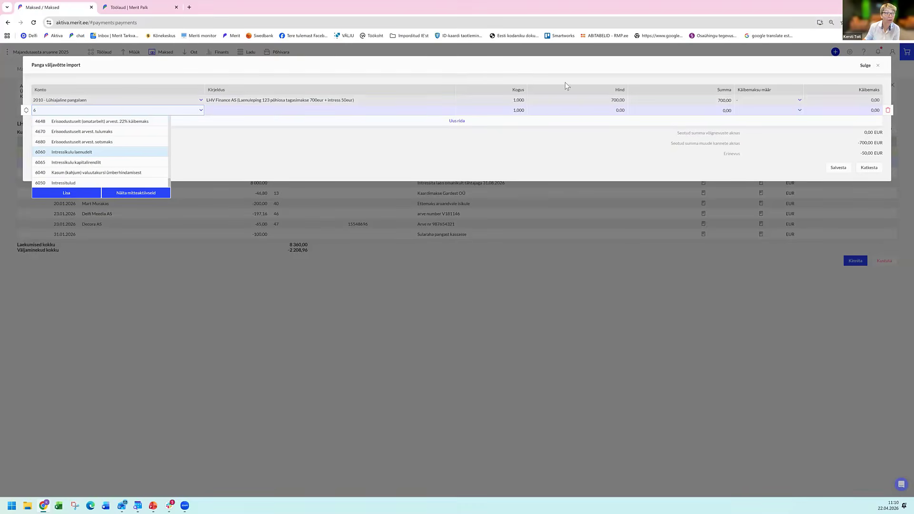
{"action": "left_click", "coordinate": [235, 112]}
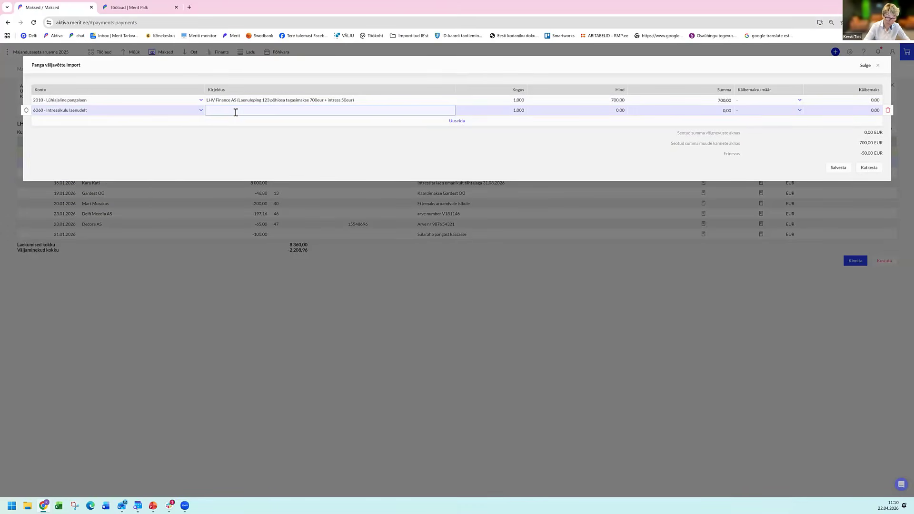
{"action": "type", "text": "intress"}
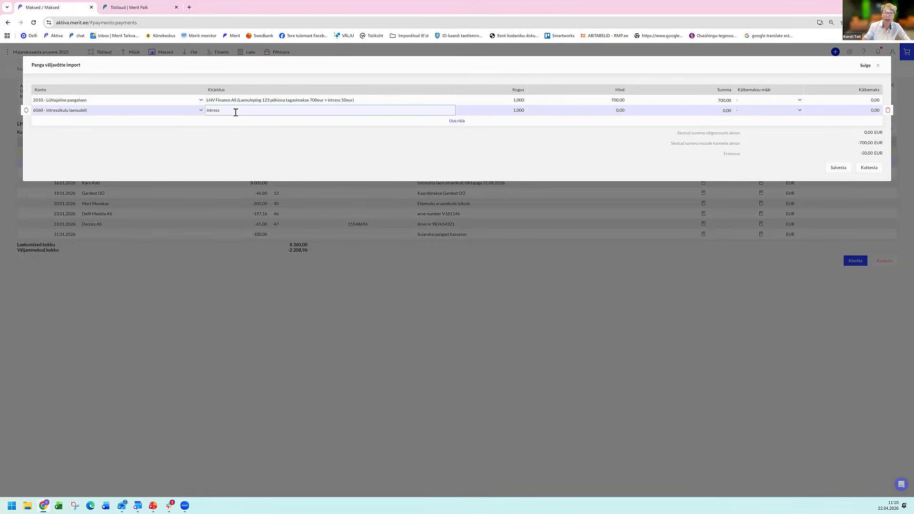
{"action": "left_click", "coordinate": [578, 112]}
{"action": "type", "text": "50"}
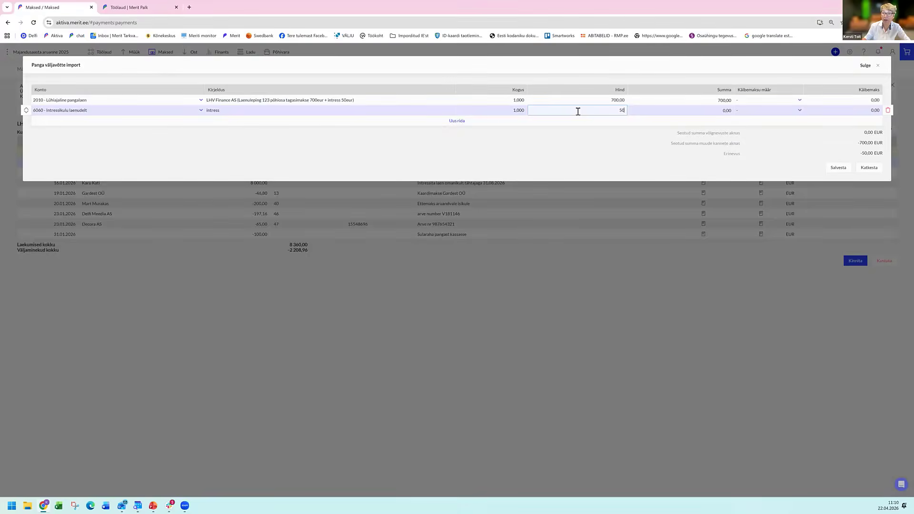
{"action": "key", "text": "Return"}
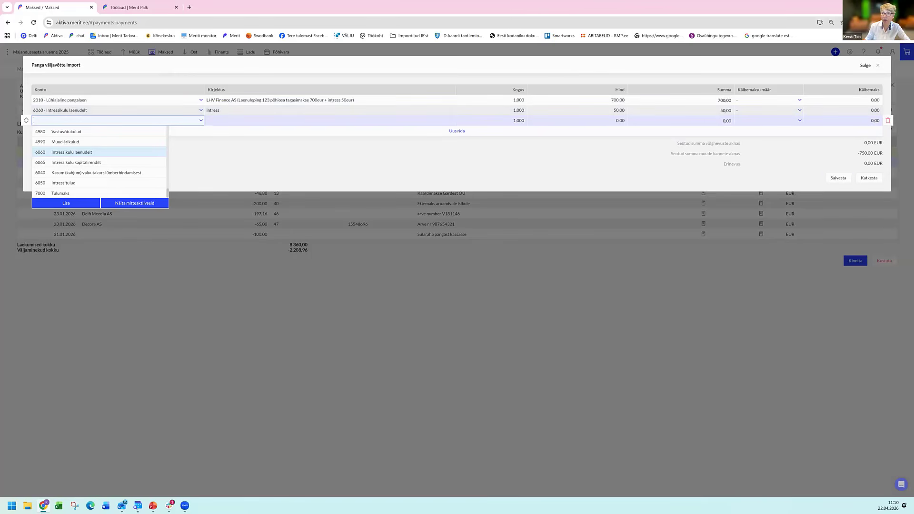
Save the LHV Finance AS allocation and confirm the linked statement rows.
{"action": "left_click", "coordinate": [839, 178]}
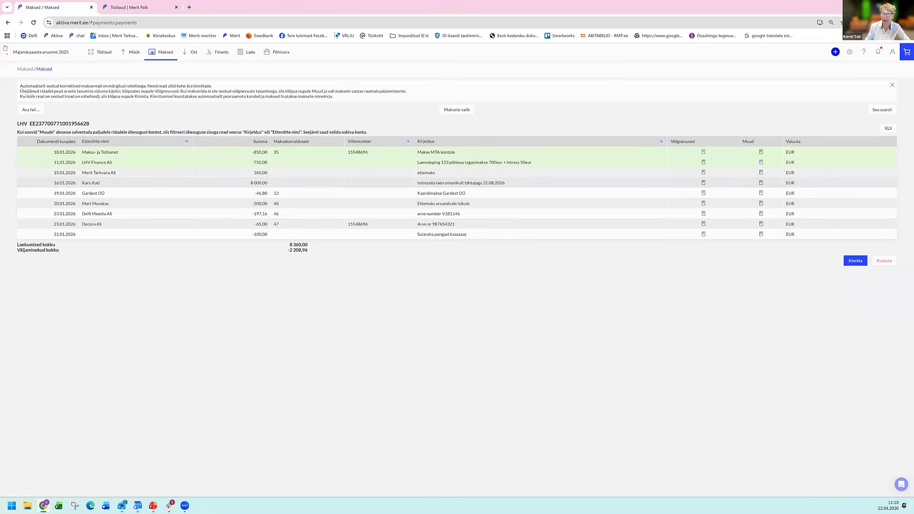
{"action": "left_click", "coordinate": [855, 260]}
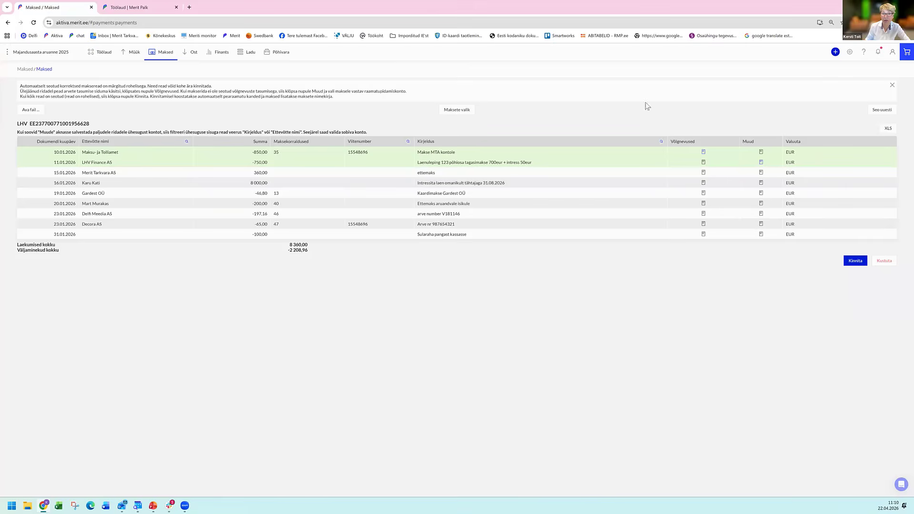
{"action": "left_click", "coordinate": [535, 66]}
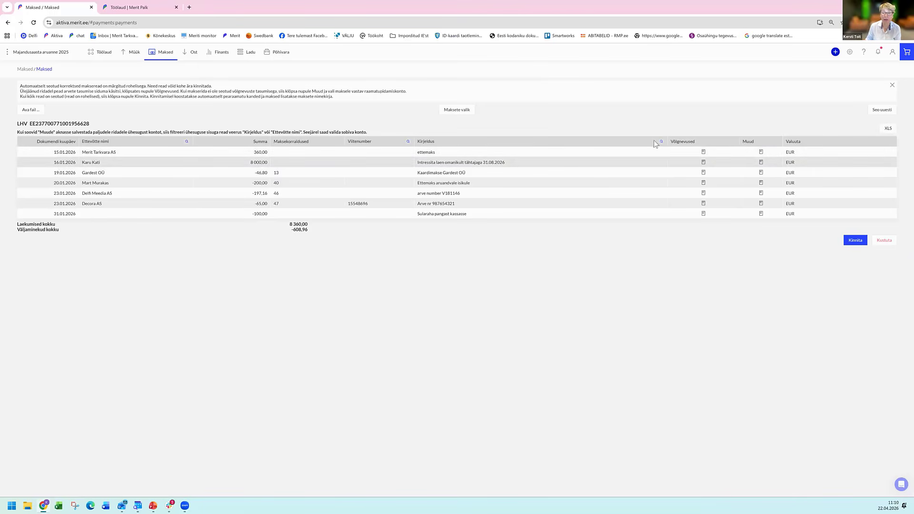
Allocate the Merit Tarkvara AS ettemaks receipt to customer aktsiaselts Merit Tarkvara as a prepayment of 360,00 EUR and save it.
{"action": "left_click", "coordinate": [703, 153]}
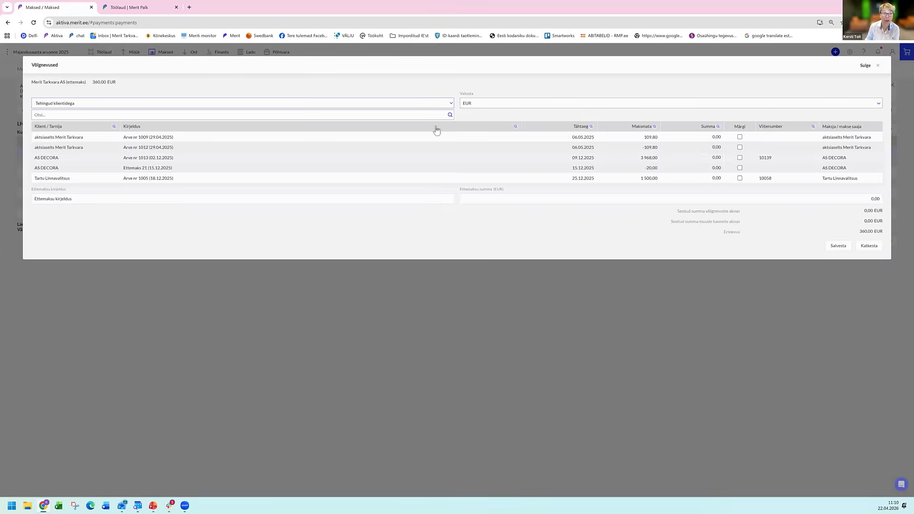
{"action": "left_click", "coordinate": [199, 116]}
{"action": "left_click", "coordinate": [126, 125]}
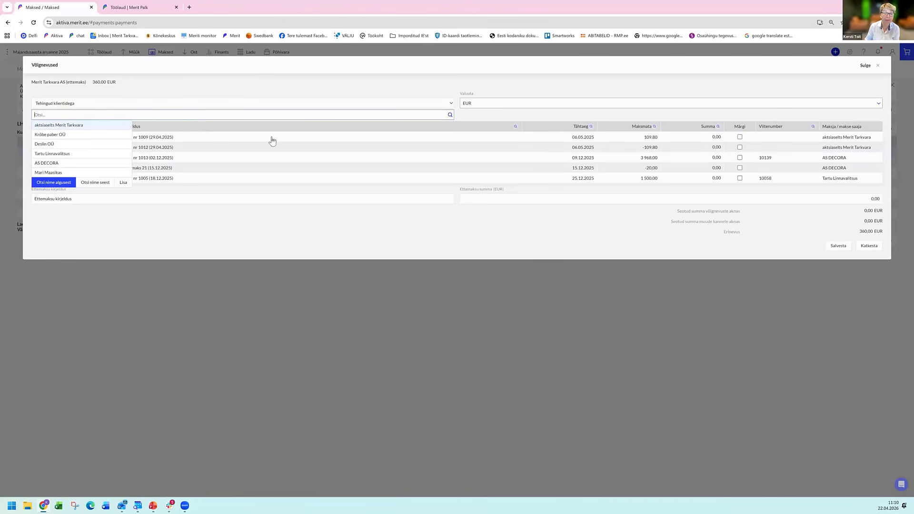
{"action": "left_click", "coordinate": [661, 169]}
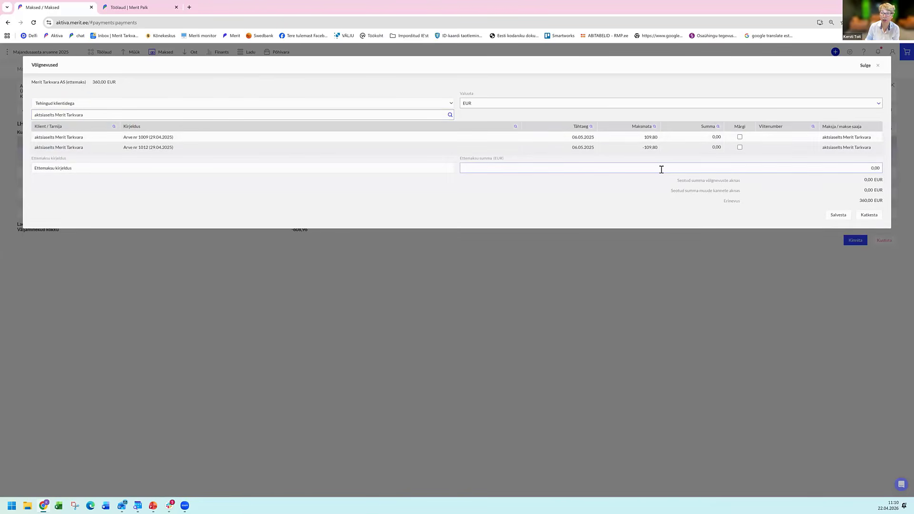
{"action": "left_click", "coordinate": [660, 170]}
{"action": "type", "text": "360"}
{"action": "key", "text": "Tab"}
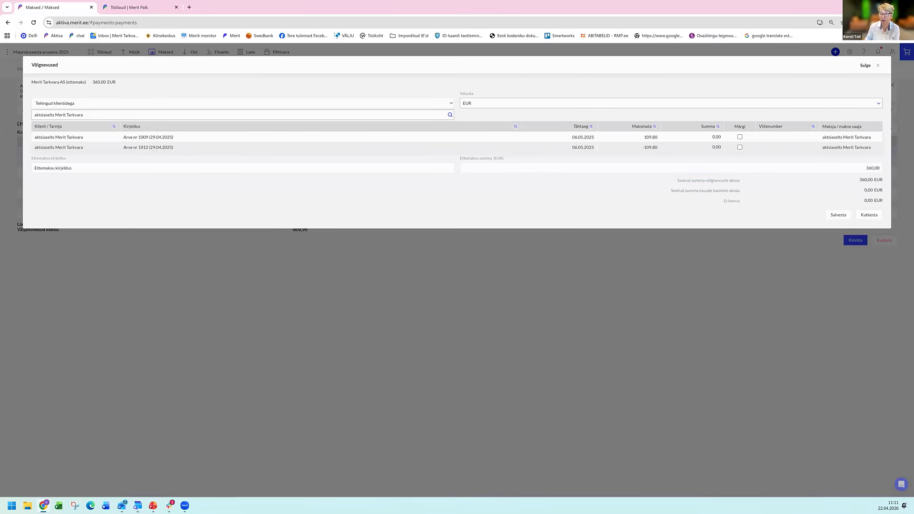
{"action": "key", "text": "Return"}
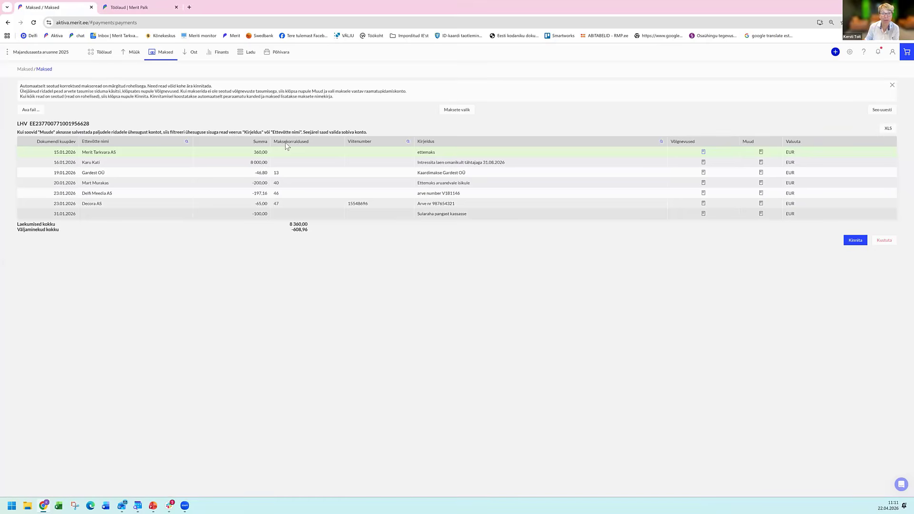
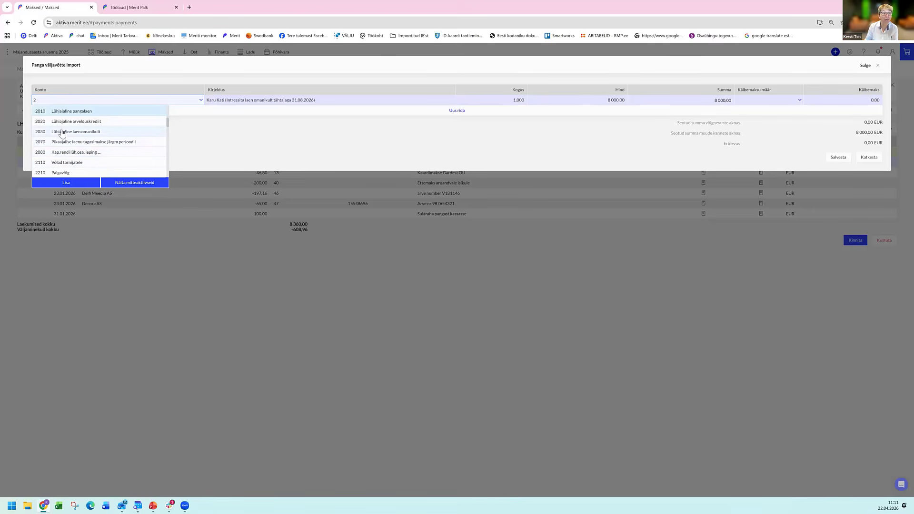
Post the 8 000,00 EUR owner's loan to account 2030 - Lühiajaline laen omanikult and link the Gardest OÜ payment to Ostuarve nr 21, saving both.
{"action": "left_click", "coordinate": [96, 133]}
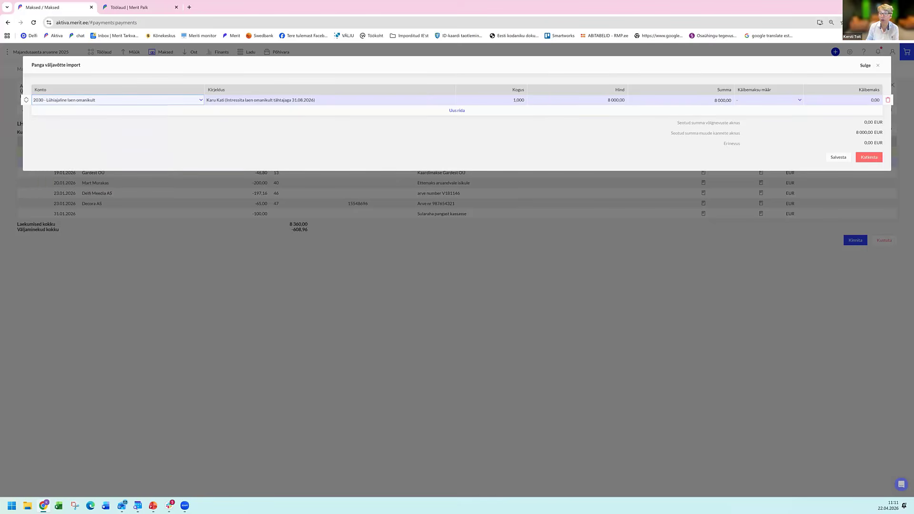
{"action": "left_click", "coordinate": [839, 157]}
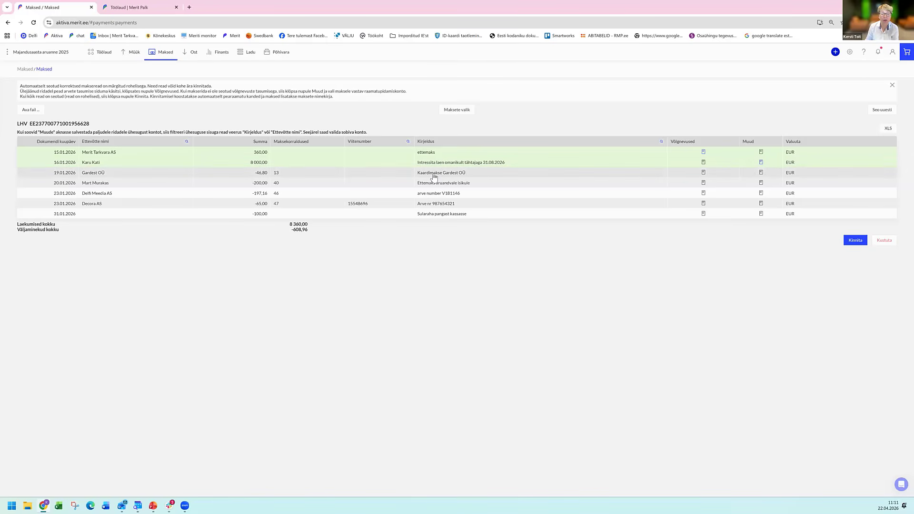
{"action": "left_click", "coordinate": [704, 174]}
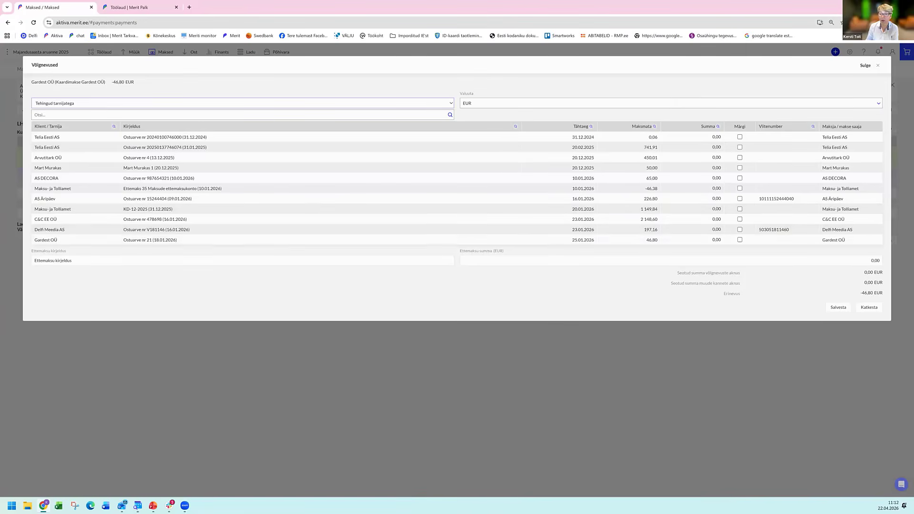
{"action": "left_click", "coordinate": [739, 240]}
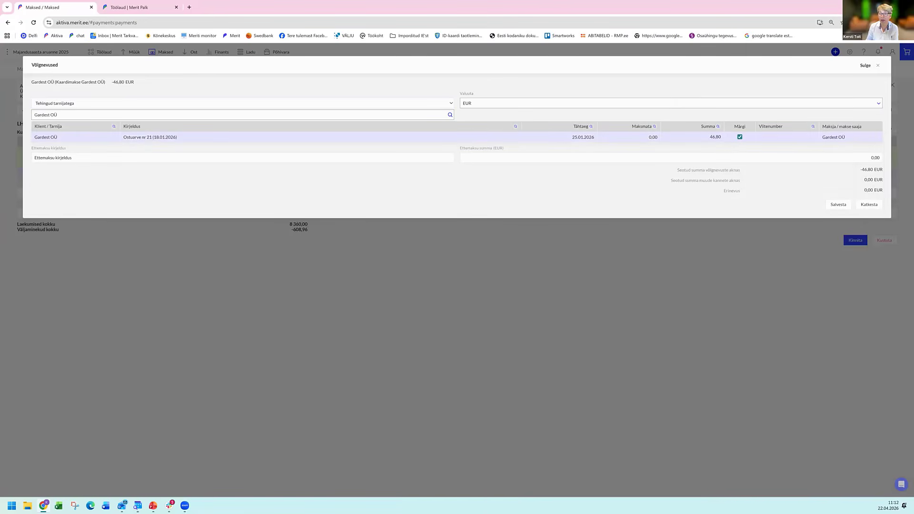
{"action": "left_click", "coordinate": [839, 204]}
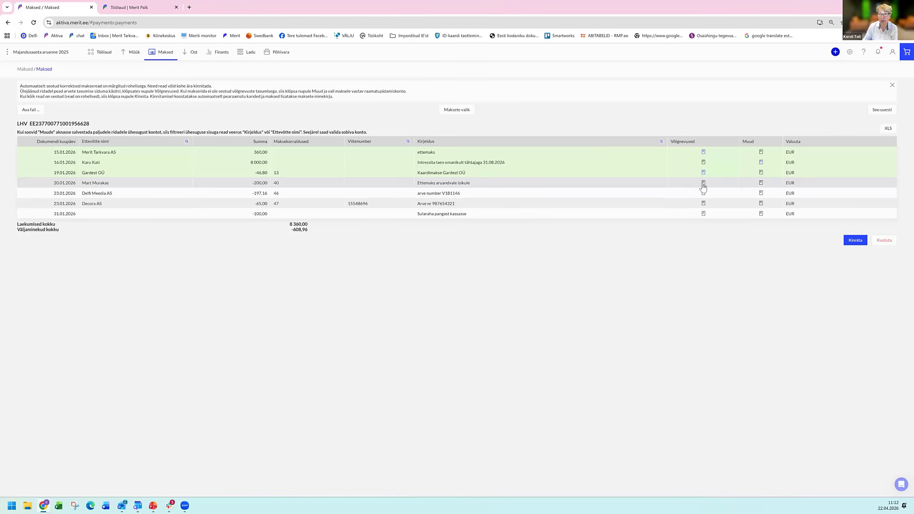
Allocate the 20.01.2026 accountable person's payment to the 20.12.2025 debt plus a prepayment of 150,00 EUR and save it.
{"action": "left_click", "coordinate": [668, 186]}
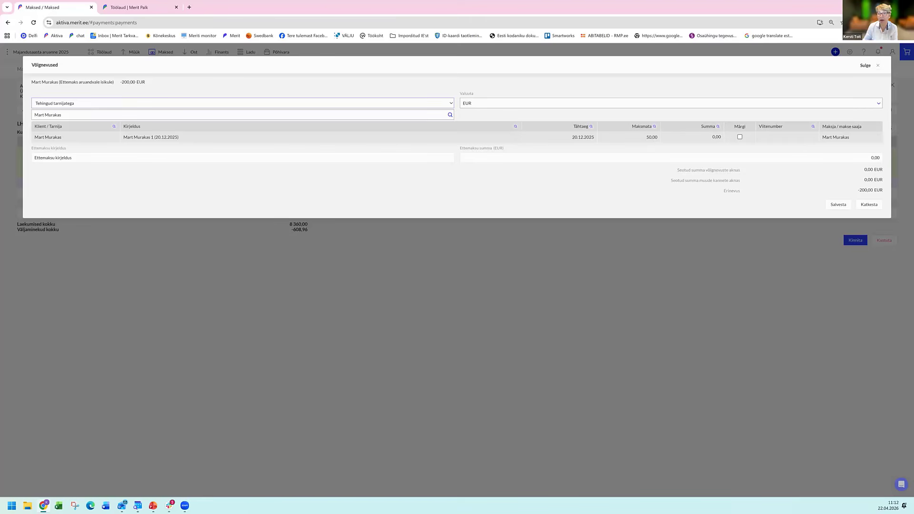
{"action": "left_click", "coordinate": [739, 137]}
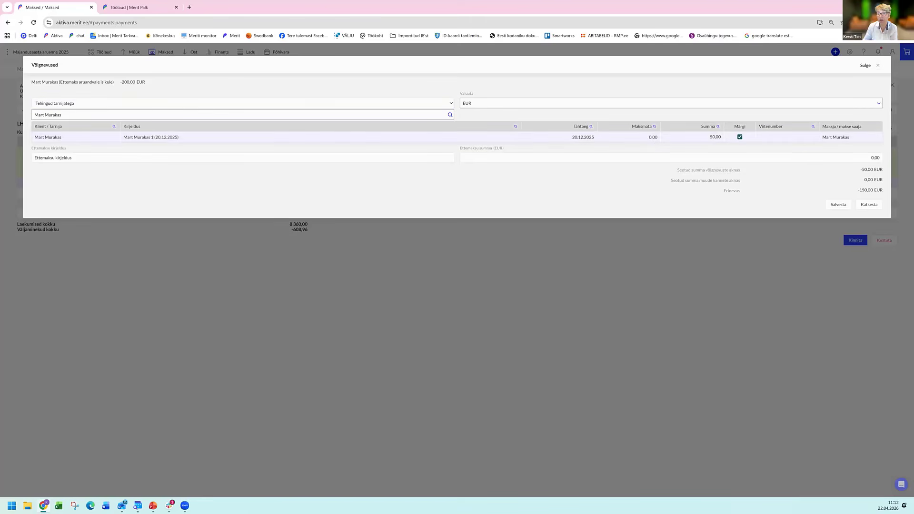
{"action": "left_click", "coordinate": [709, 157]}
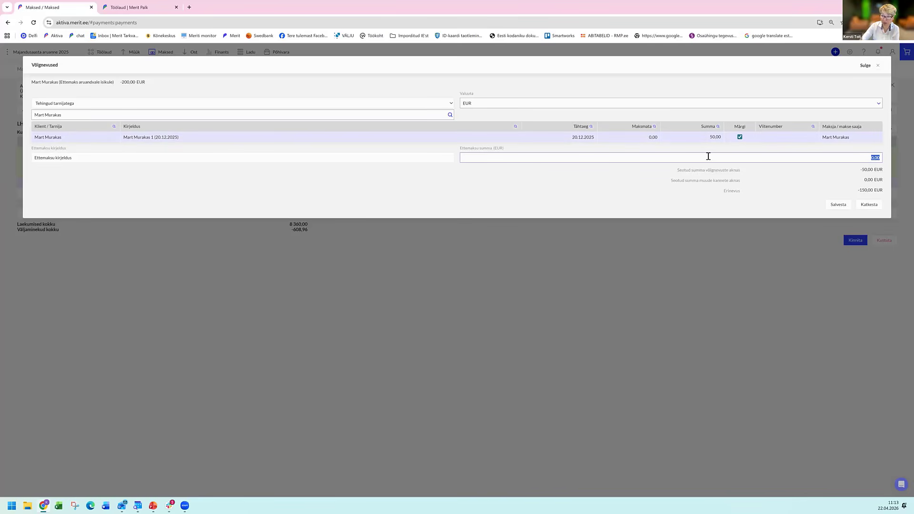
{"action": "type", "text": "150"}
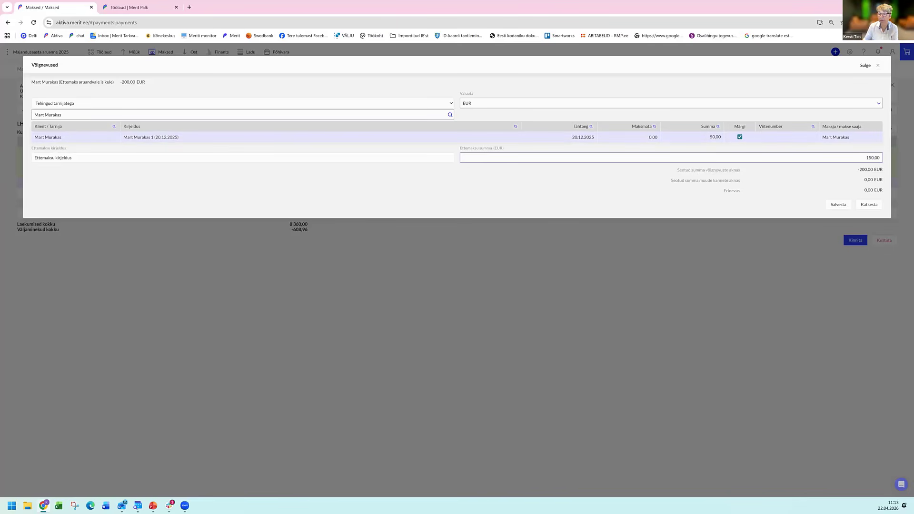
{"action": "key", "text": "Tab"}
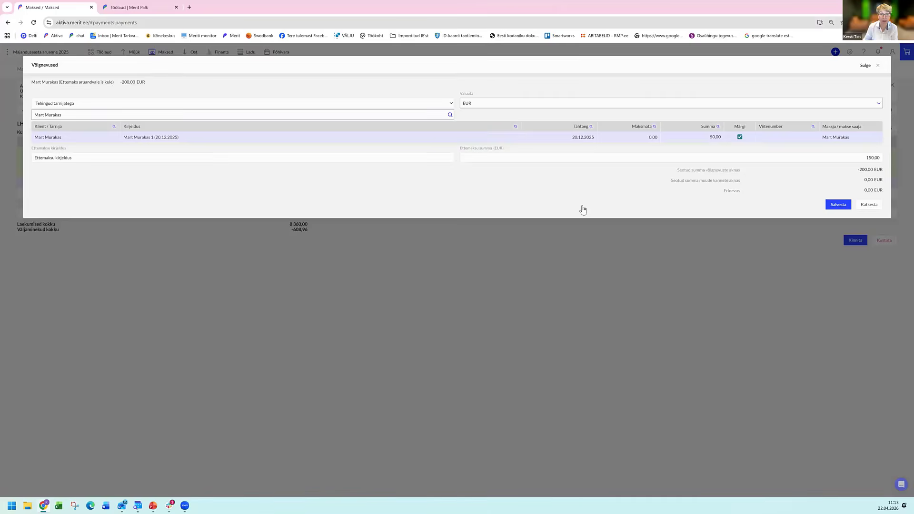
{"action": "key", "text": "Return"}
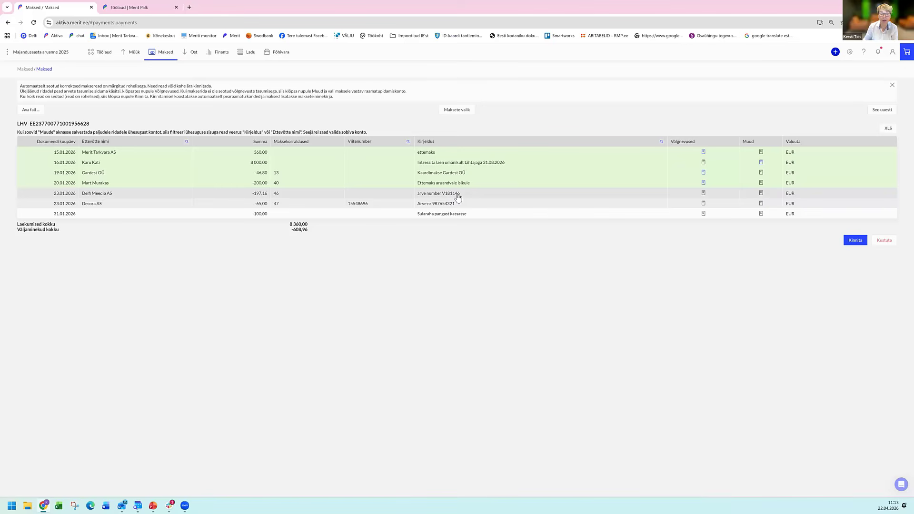
Link the Delfi Meedia AS payment to the supplier's purchase invoice V181146 and save the allocation.
{"action": "left_click", "coordinate": [704, 193]}
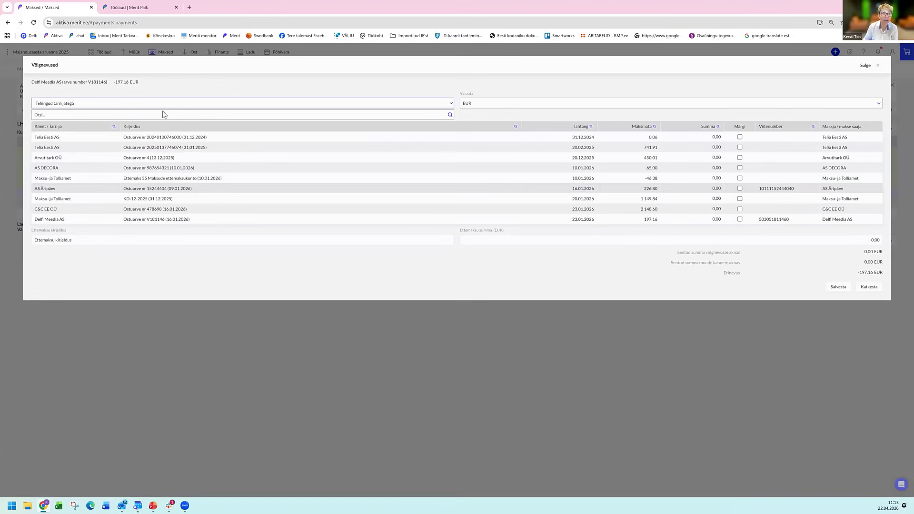
{"action": "left_click", "coordinate": [163, 117]}
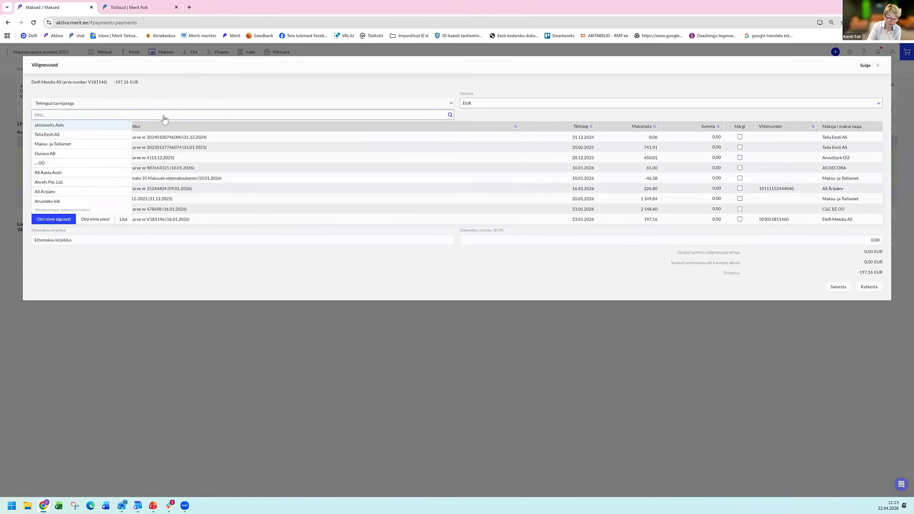
{"action": "type", "text": "del"}
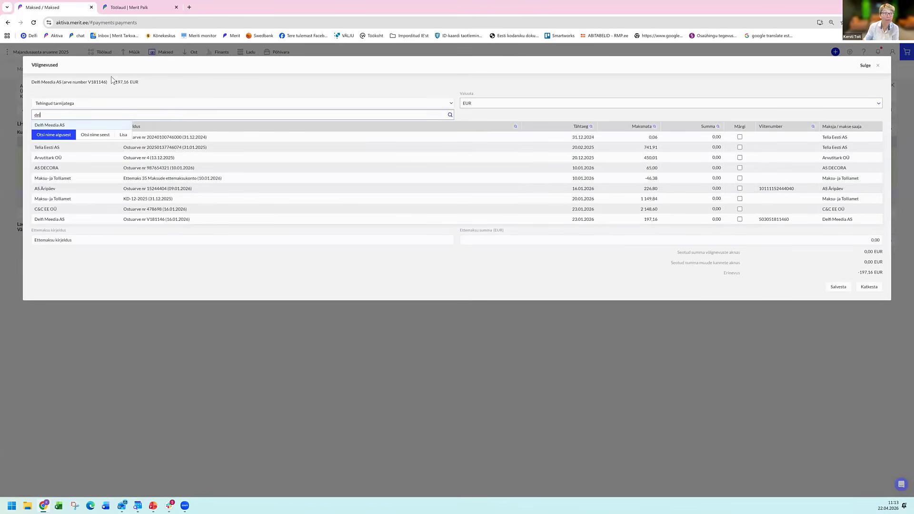
{"action": "left_click", "coordinate": [103, 126]}
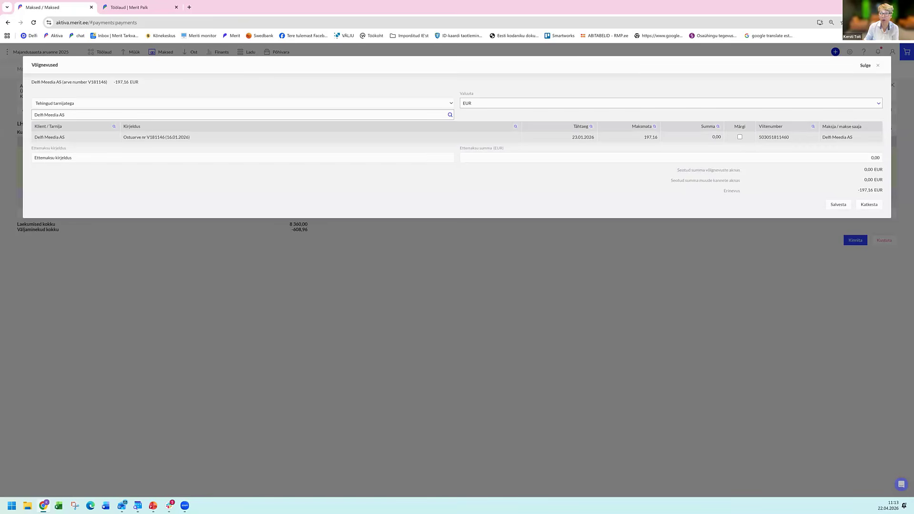
{"action": "left_click", "coordinate": [740, 137]}
{"action": "left_click", "coordinate": [838, 204]}
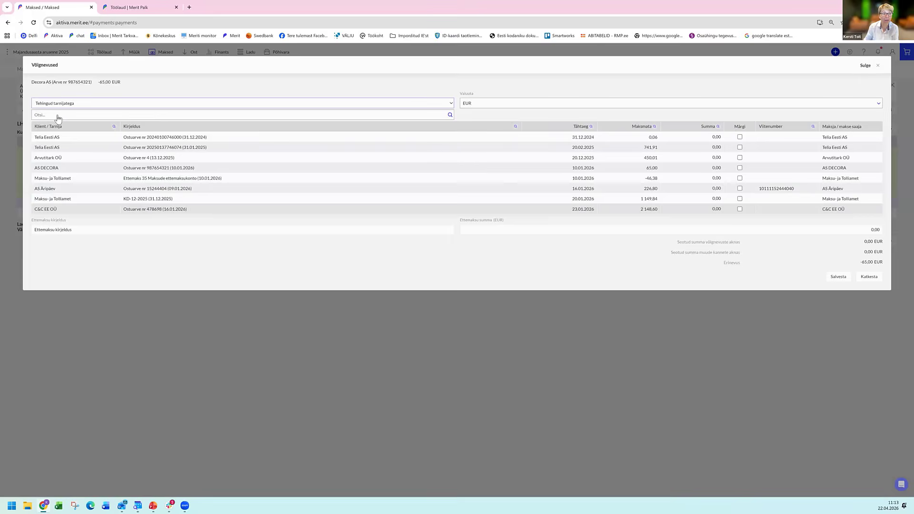
Filter the debts by supplier AS DECORA, link the payment to purchase invoice 987654321 and save the allocation.
{"action": "left_click", "coordinate": [61, 116]}
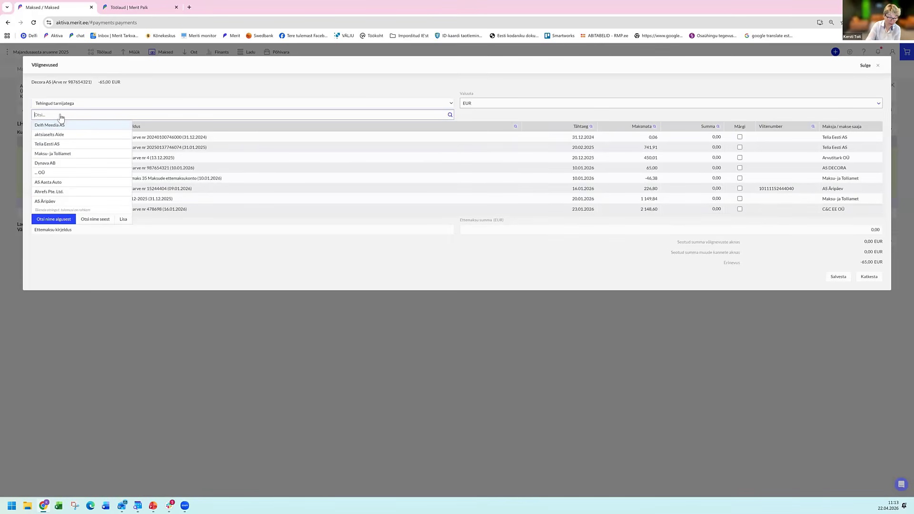
{"action": "type", "text": "dec"}
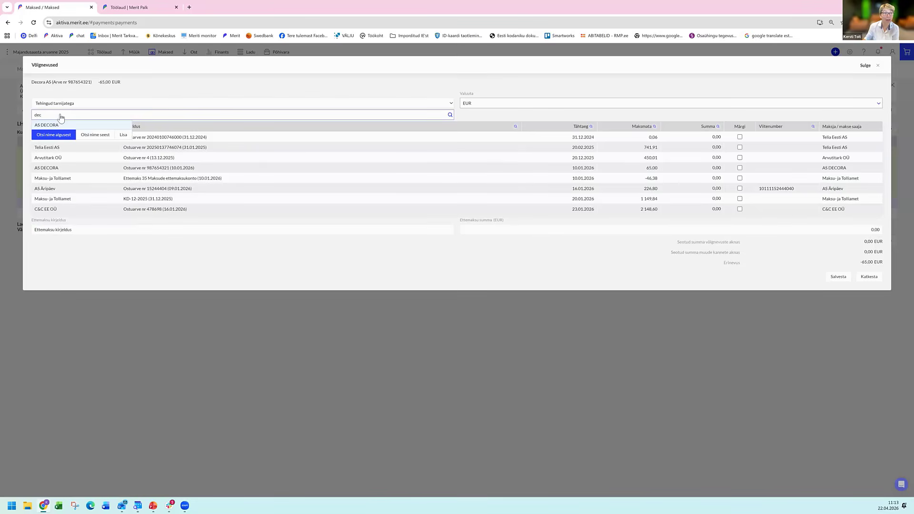
{"action": "left_click", "coordinate": [81, 125]}
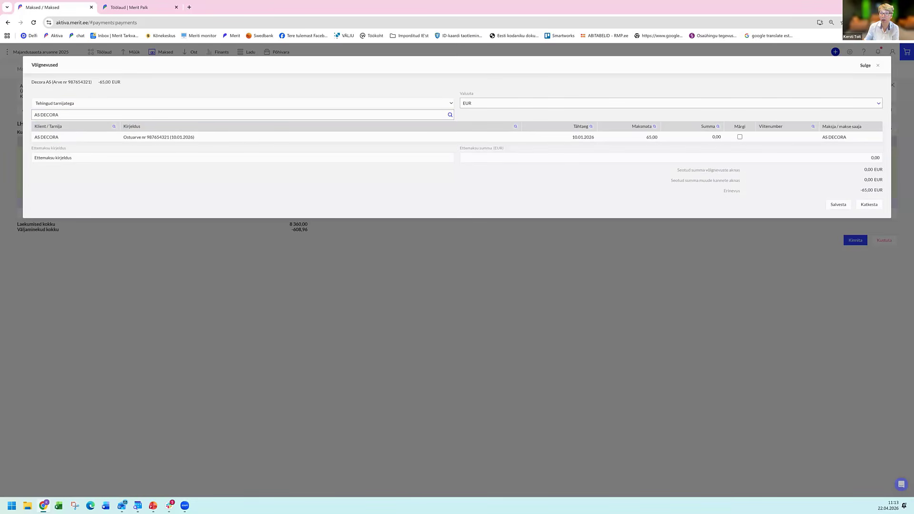
{"action": "left_click", "coordinate": [740, 137]}
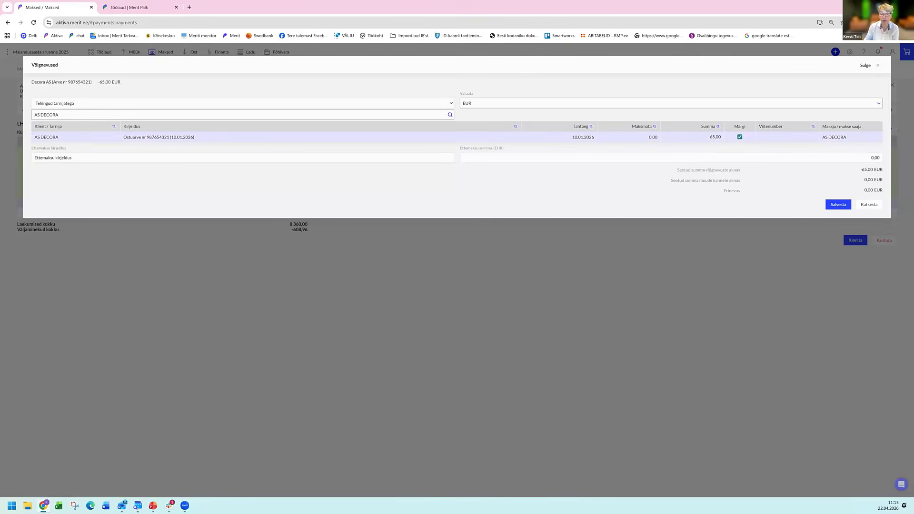
{"action": "left_click", "coordinate": [838, 204]}
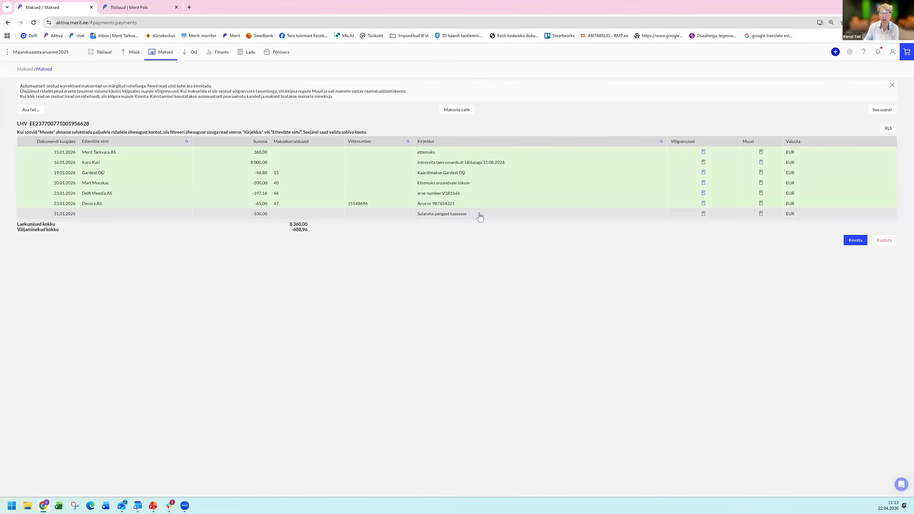
Post the Sularaha pangast kassasse row to account 1000 - Kassa, save it and confirm all linked statement rows.
{"action": "left_click", "coordinate": [704, 213]}
{"action": "type", "text": "1"}
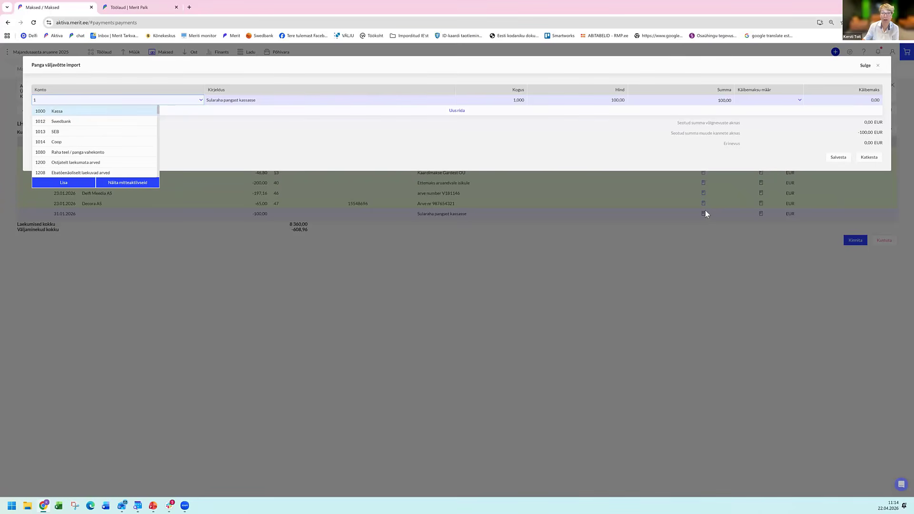
{"action": "key", "text": "Tab"}
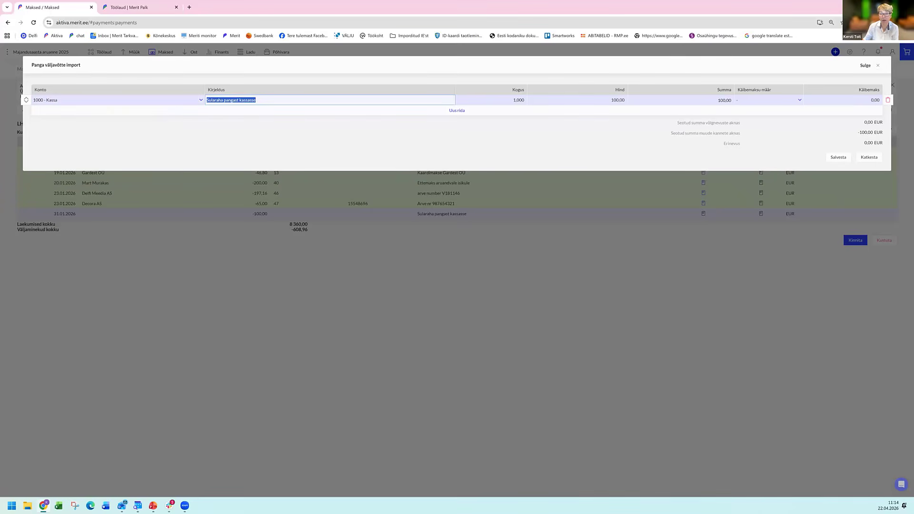
{"action": "left_click", "coordinate": [839, 157]}
{"action": "left_click", "coordinate": [855, 240]}
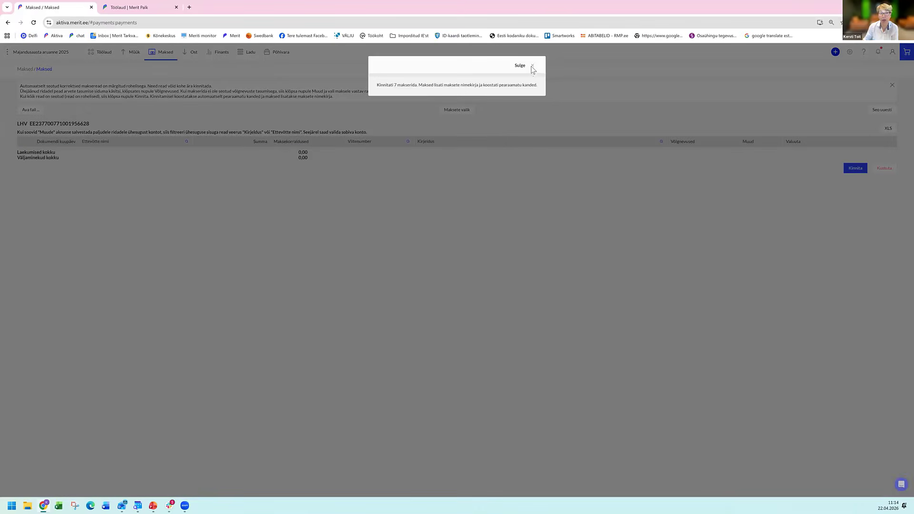
{"action": "left_click", "coordinate": [532, 66]}
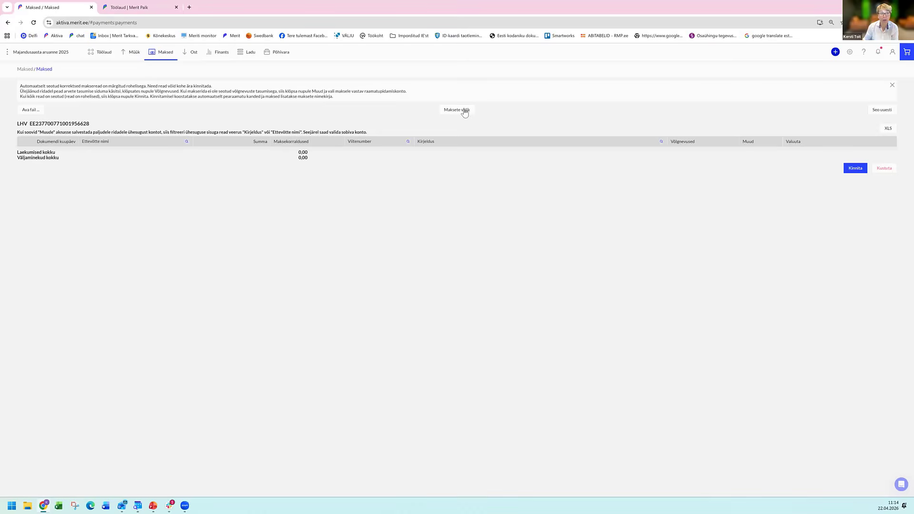
Open the LHV payment list, examine the 31.01.2026 cash withdrawal payment and move on to the adjacent payment.
{"action": "left_click", "coordinate": [465, 111]}
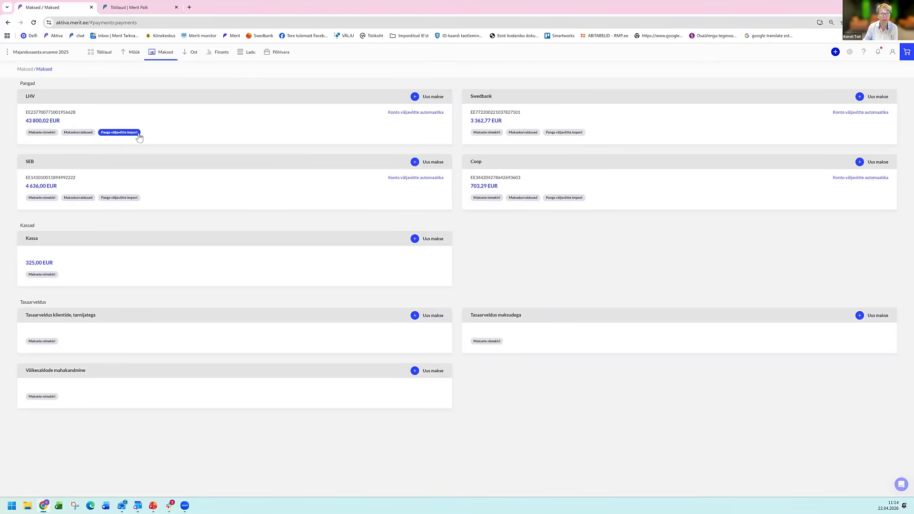
{"action": "left_click", "coordinate": [38, 133]}
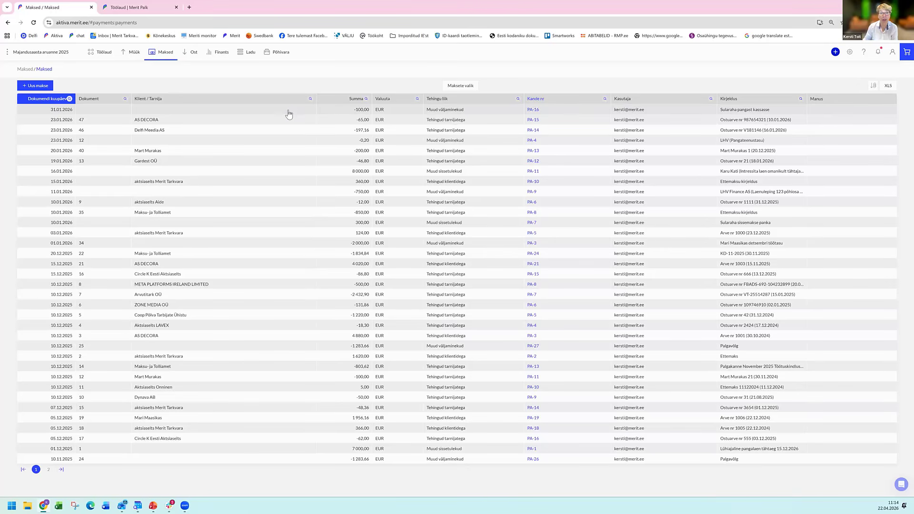
{"action": "left_click", "coordinate": [262, 113]}
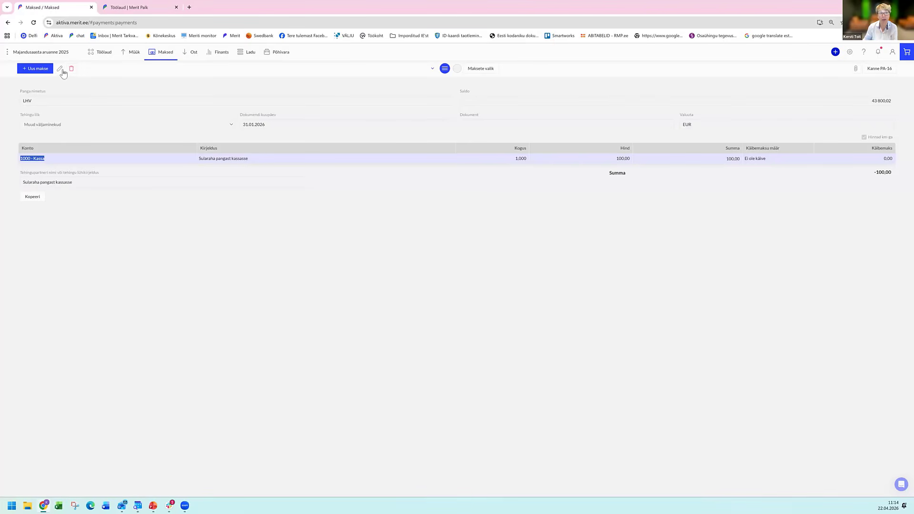
{"action": "left_click", "coordinate": [445, 69]}
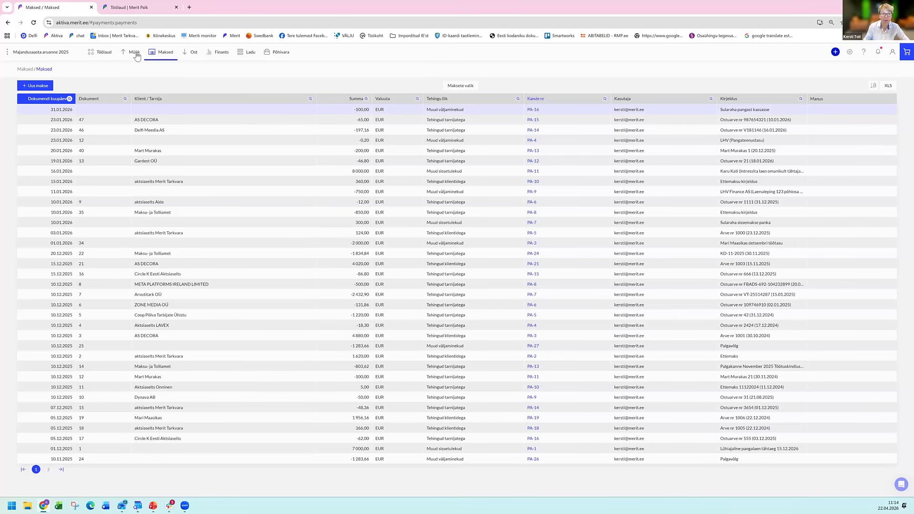
View the general ledger entries and the depreciation calculation list, and return to the general ledger entries.
{"action": "left_click", "coordinate": [224, 53]}
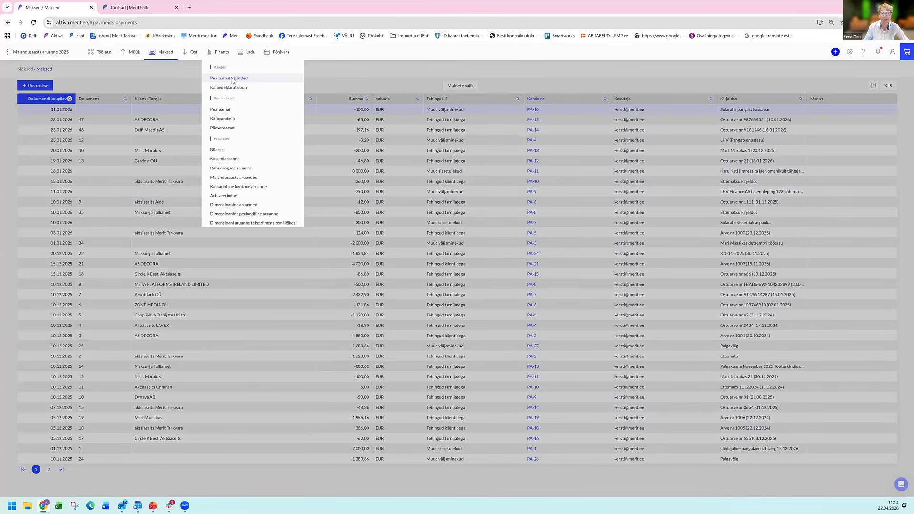
{"action": "left_click", "coordinate": [232, 79]}
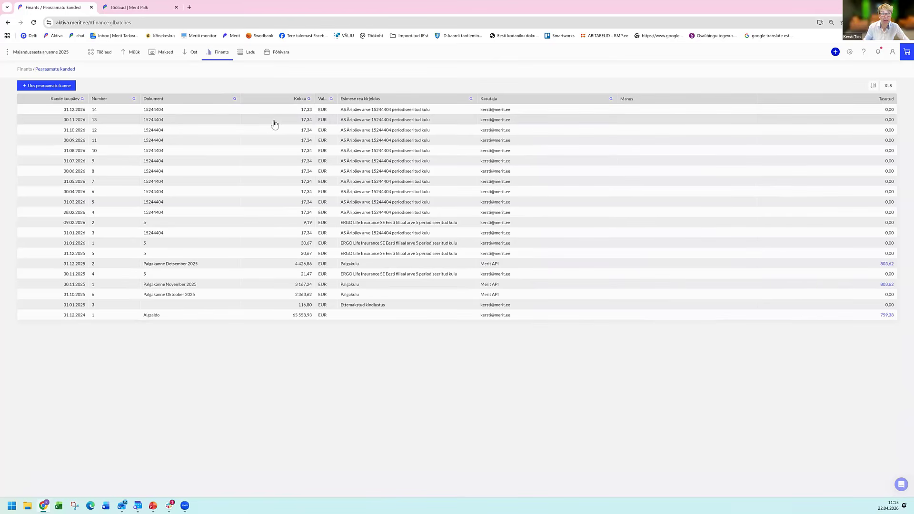
{"action": "left_click", "coordinate": [284, 54]}
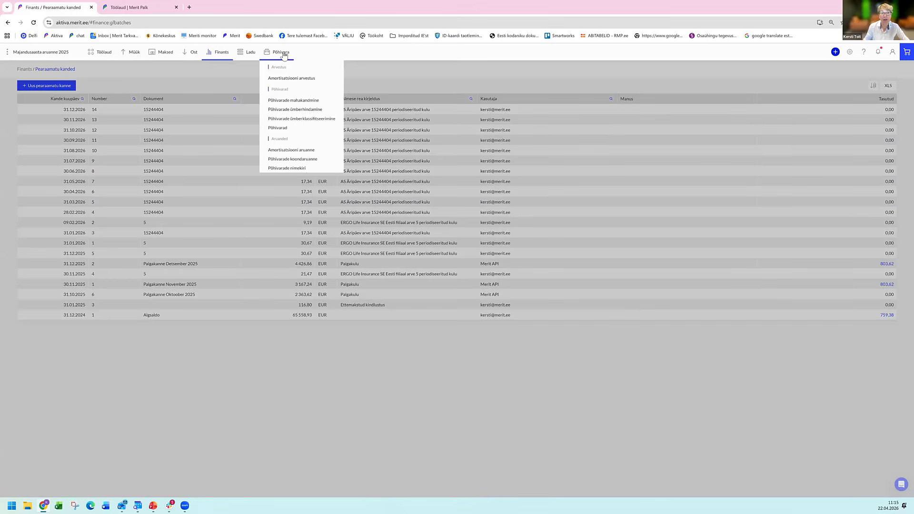
{"action": "left_click", "coordinate": [290, 79]}
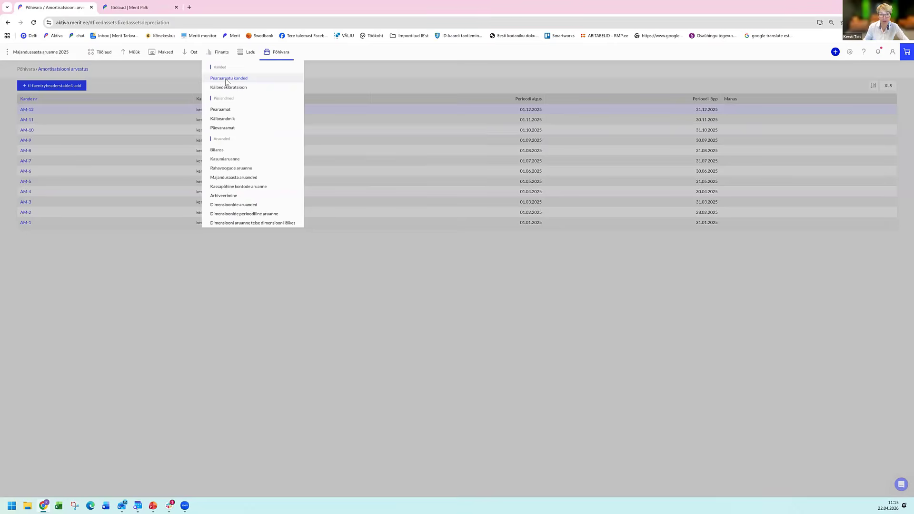
{"action": "left_click", "coordinate": [225, 78]}
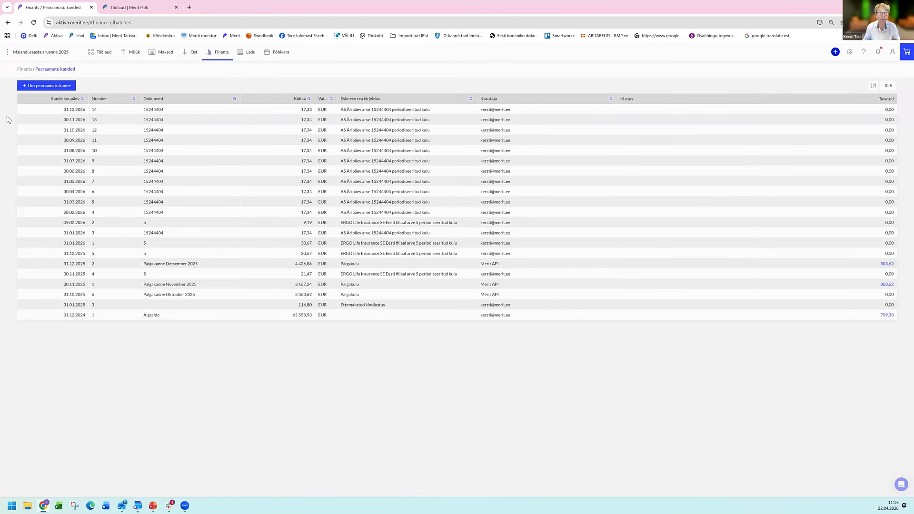
Switch to PowerPoint, start the slide show from the current slide and advance to the slide Enne aastaaruande esitamist.
{"action": "key", "text": "alt+Tab"}
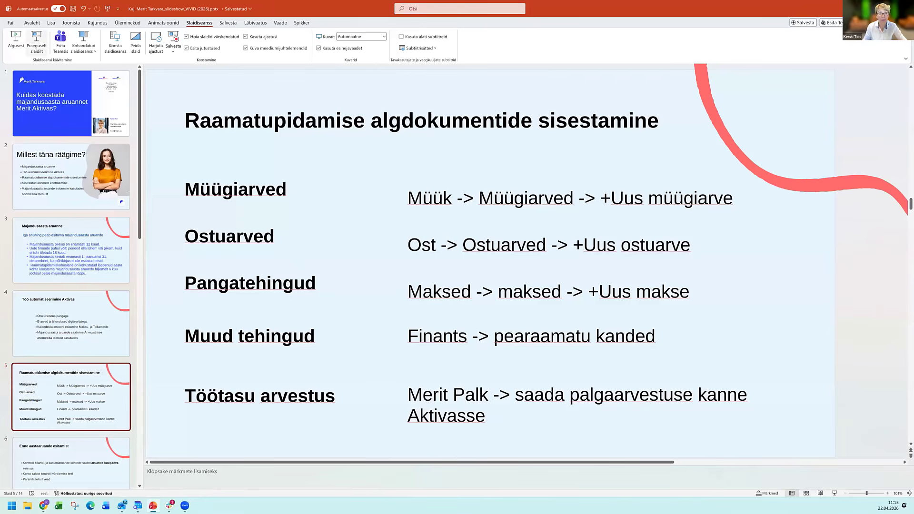
{"action": "key", "text": "shift+F5"}
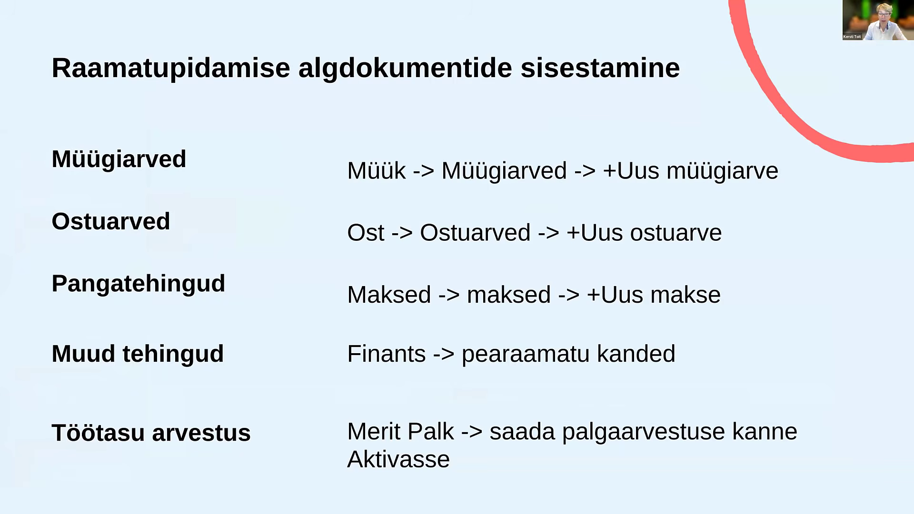
{"action": "left_click", "coordinate": [644, 277]}
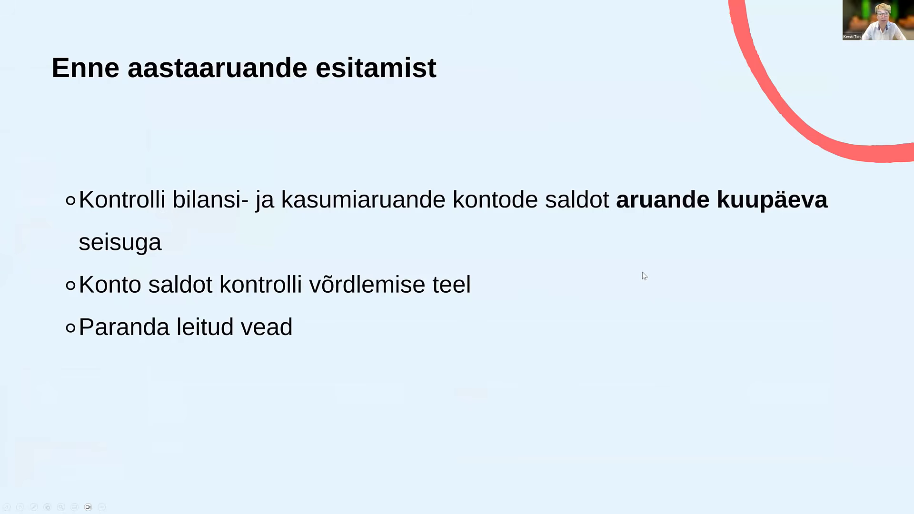
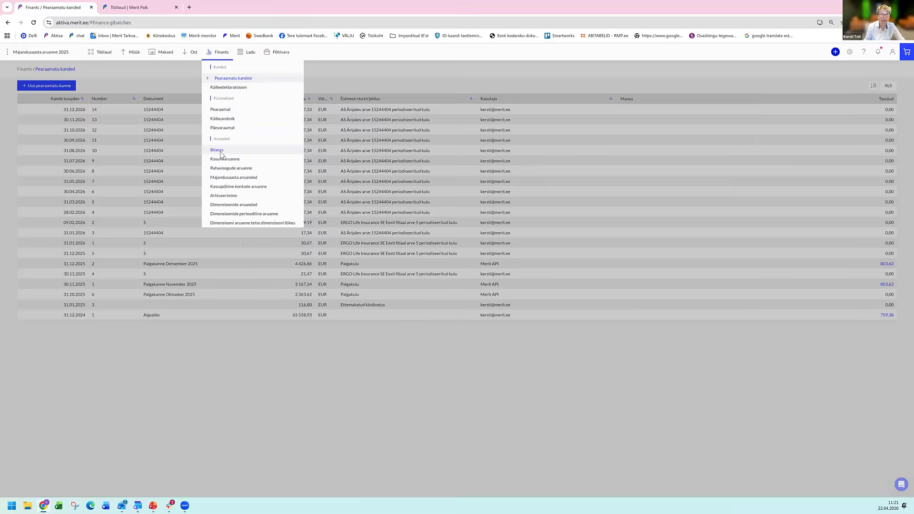
Generate the balance sheet (Bilanss) for one period of type Aasta as of 31.12.2025.
{"action": "left_click", "coordinate": [221, 151]}
{"action": "left_click", "coordinate": [40, 106]}
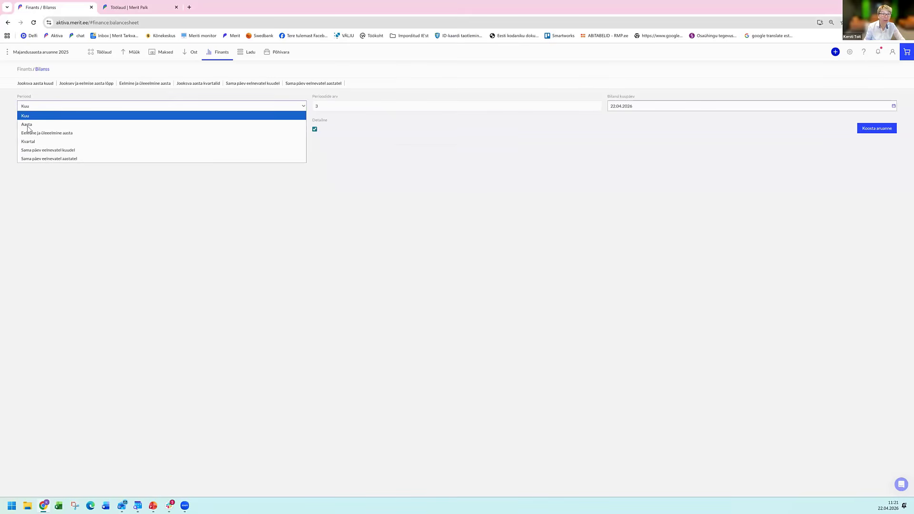
{"action": "left_click", "coordinate": [28, 126]}
{"action": "left_click", "coordinate": [333, 108]}
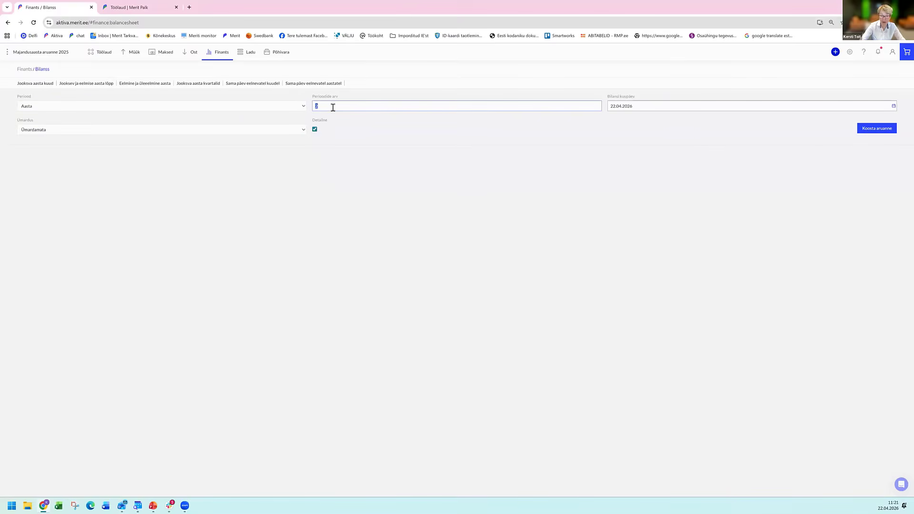
{"action": "key", "text": "Tab"}
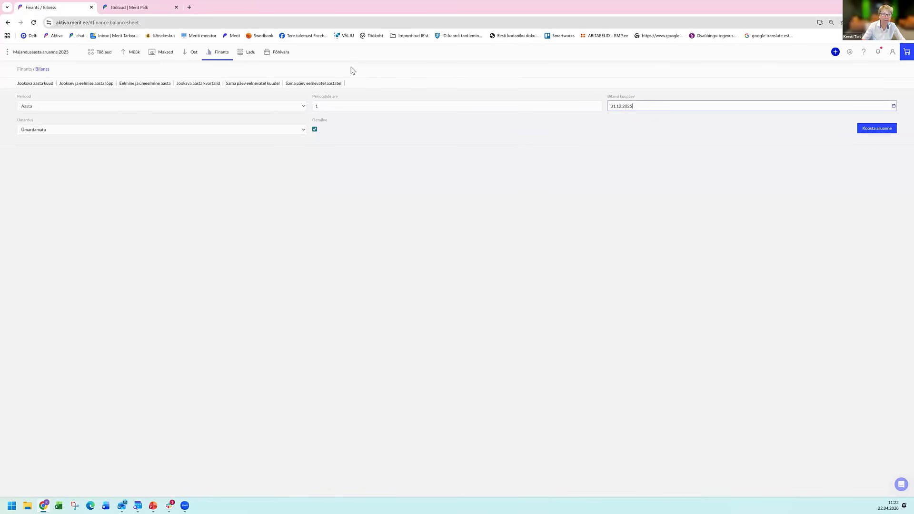
{"action": "key", "text": "Tab"}
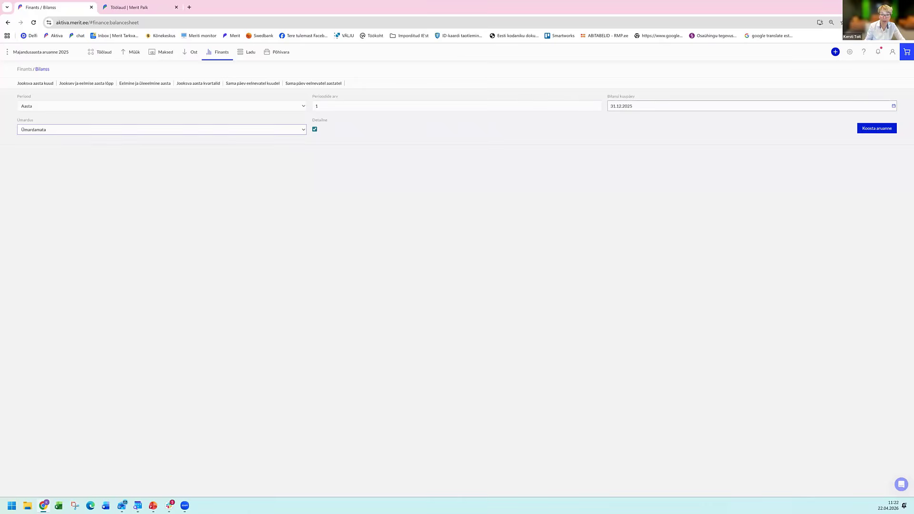
{"action": "left_click", "coordinate": [877, 129]}
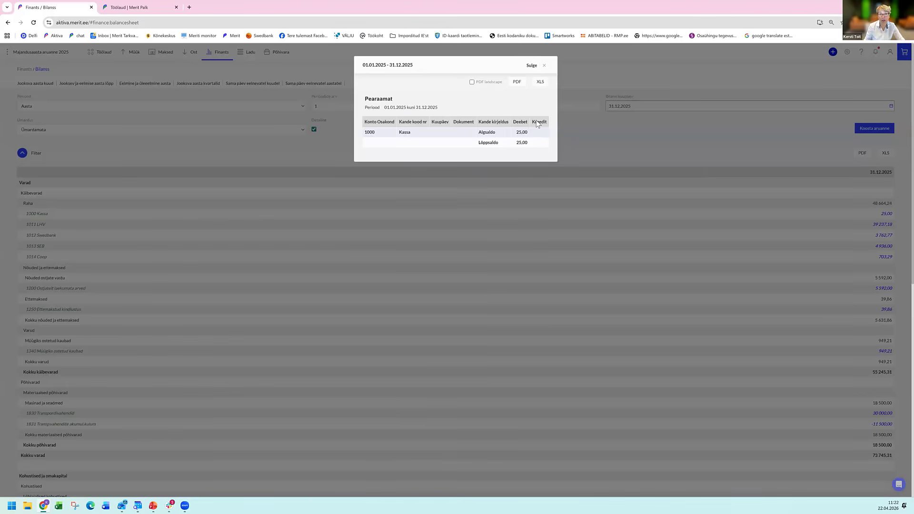
Close the Kassa ledger details, export the balance sheet as a PDF and arrange it side by side with the accounting window.
{"action": "left_click", "coordinate": [544, 65]}
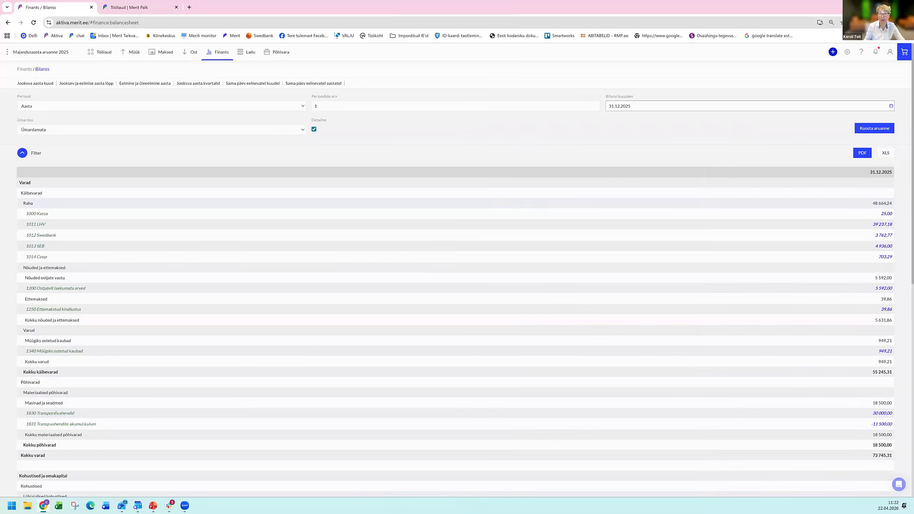
{"action": "left_click", "coordinate": [862, 153]}
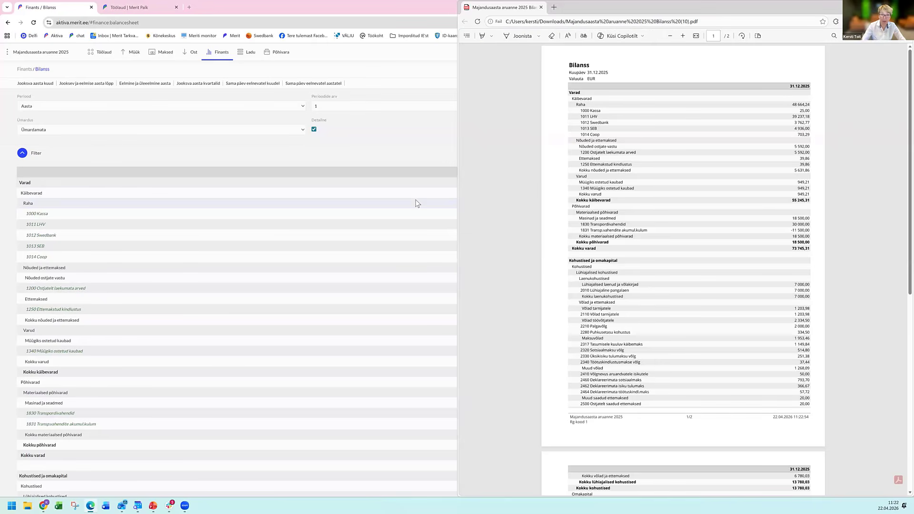
{"action": "key", "text": "super+Right"}
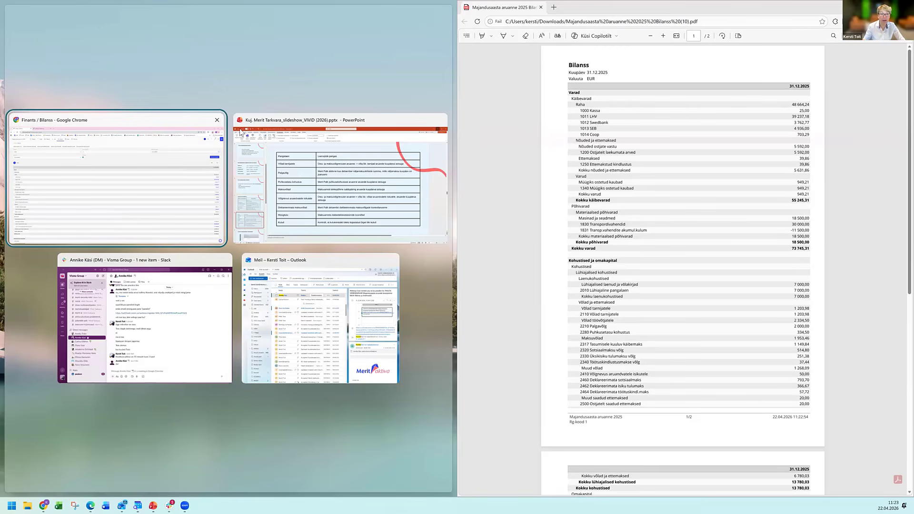
{"action": "key", "text": "Return"}
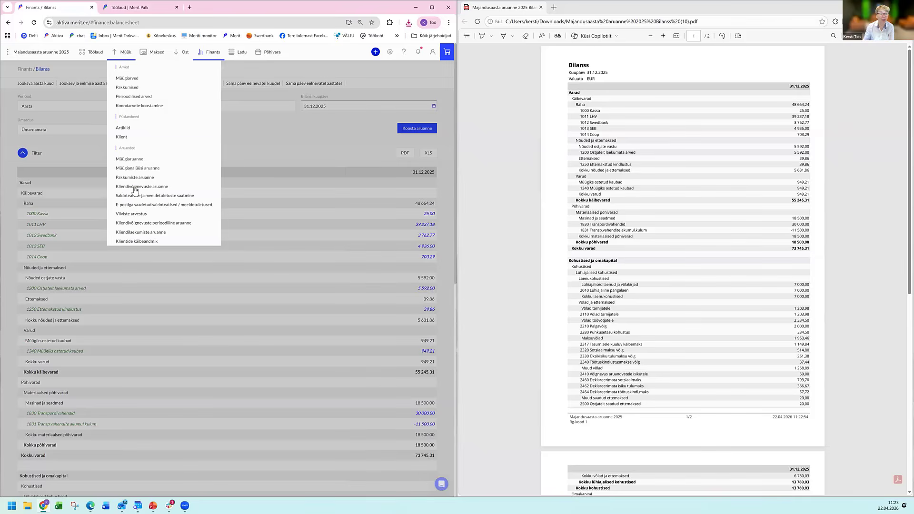
Generate the customer debt report (Kliendivõlgnevuste aruanne) for the end of the previous year.
{"action": "left_click", "coordinate": [135, 189]}
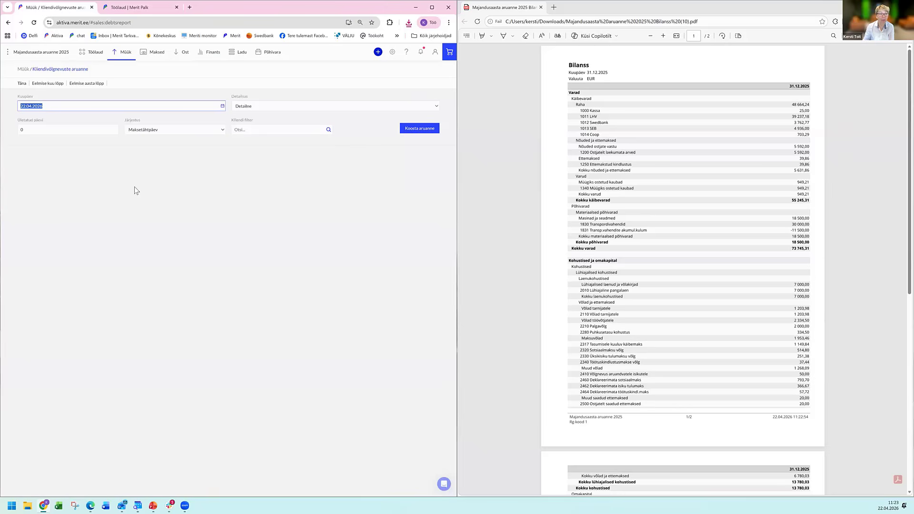
{"action": "left_click", "coordinate": [87, 85]}
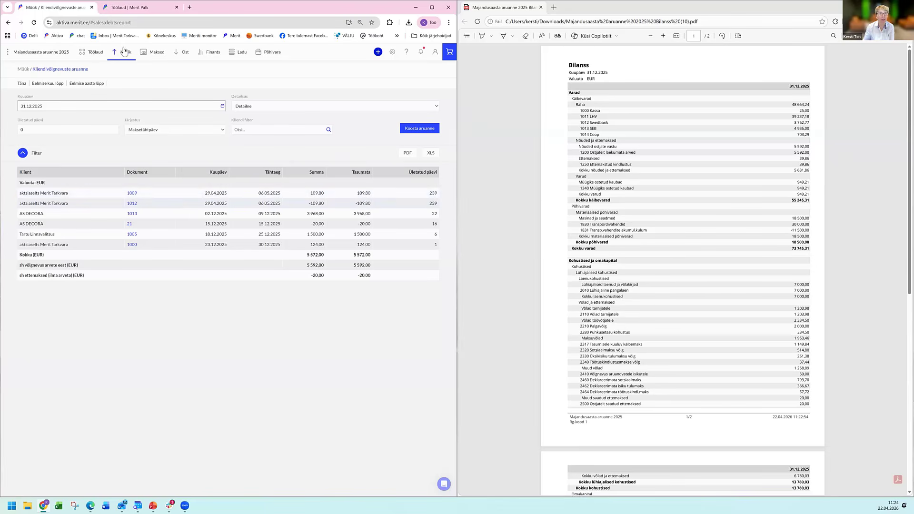
{"action": "left_click", "coordinate": [154, 55]}
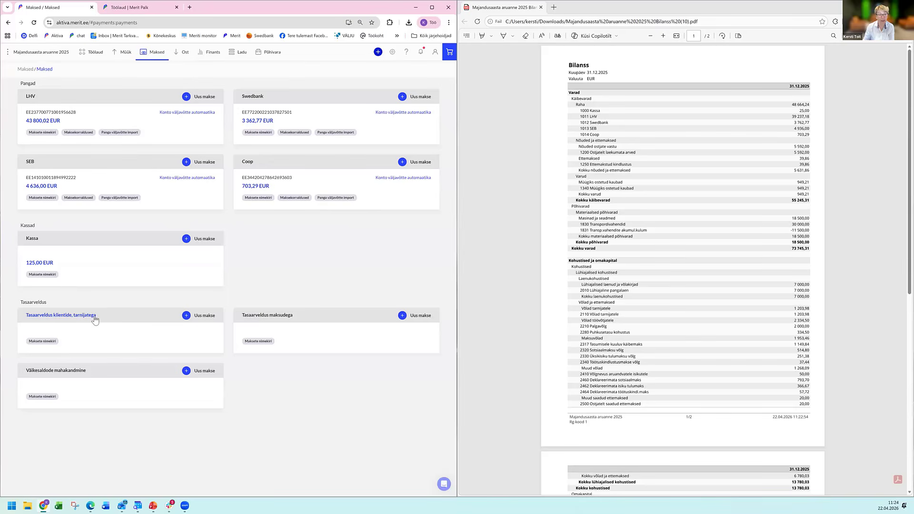
{"action": "left_click", "coordinate": [185, 316]}
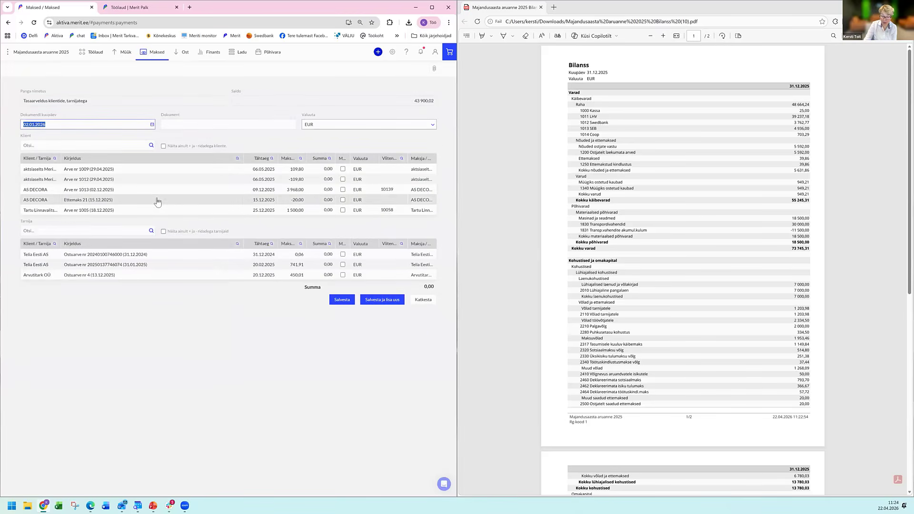
{"action": "type", "text": "31.12.2025"}
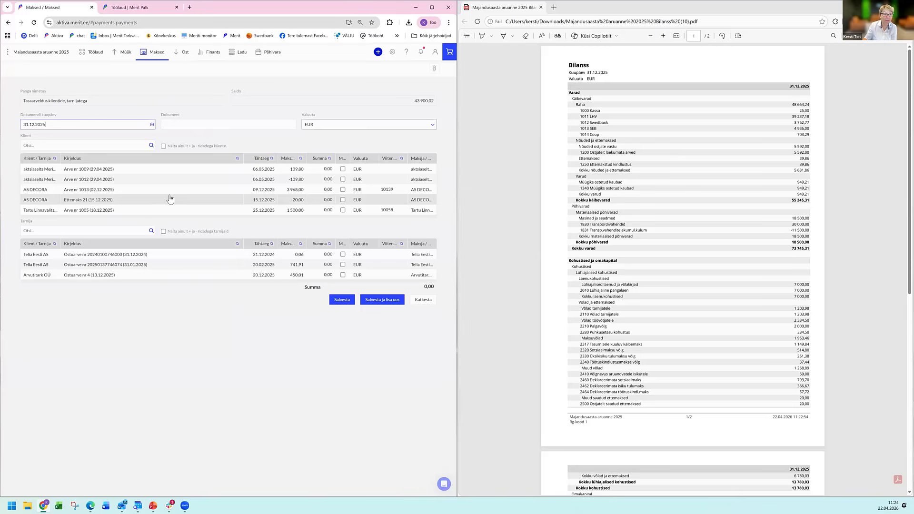
{"action": "key", "text": "Tab"}
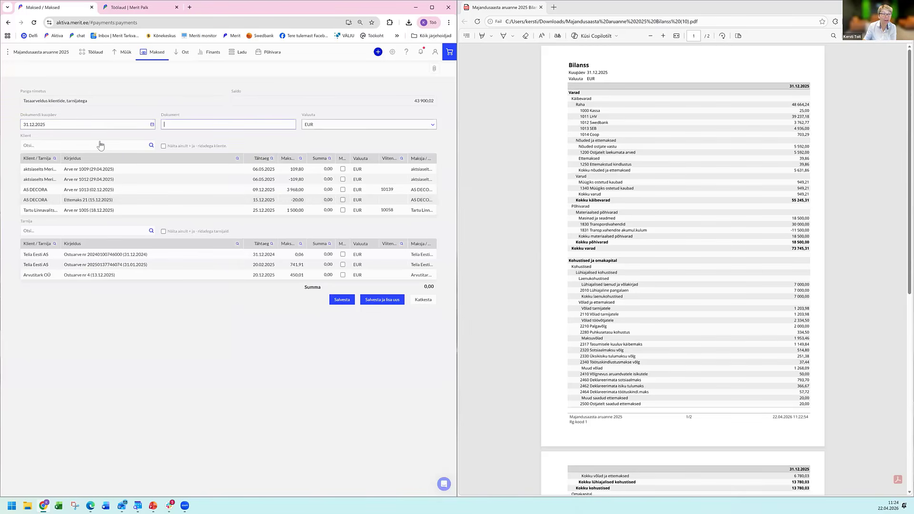
{"action": "left_click", "coordinate": [100, 145]}
{"action": "left_click", "coordinate": [83, 156]}
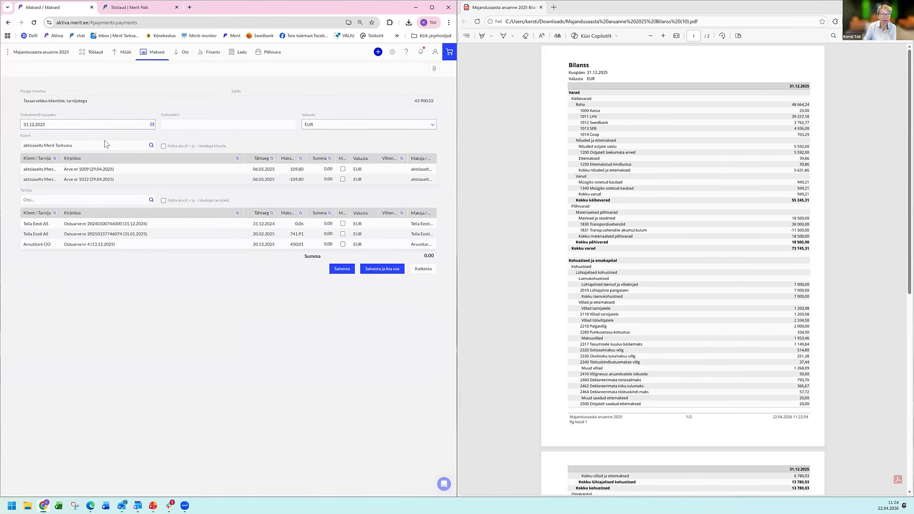
{"action": "left_click", "coordinate": [343, 169]}
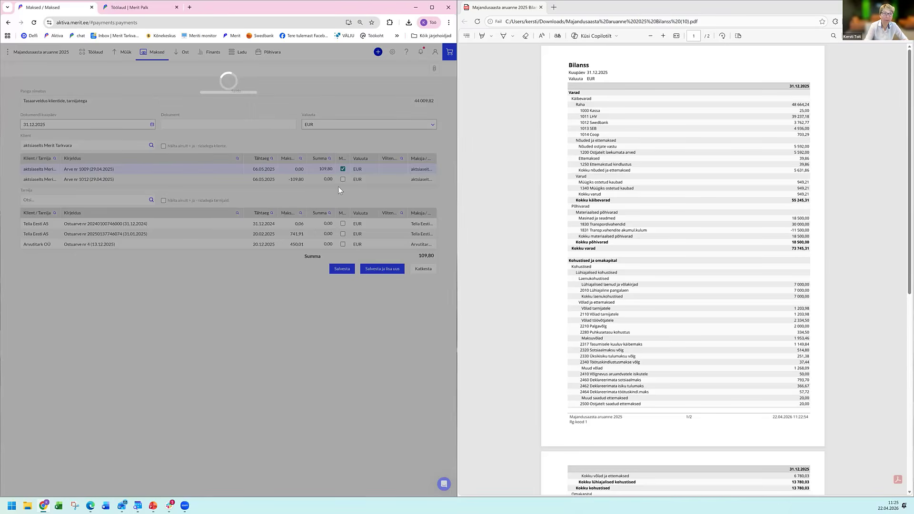
{"action": "key", "text": "F5"}
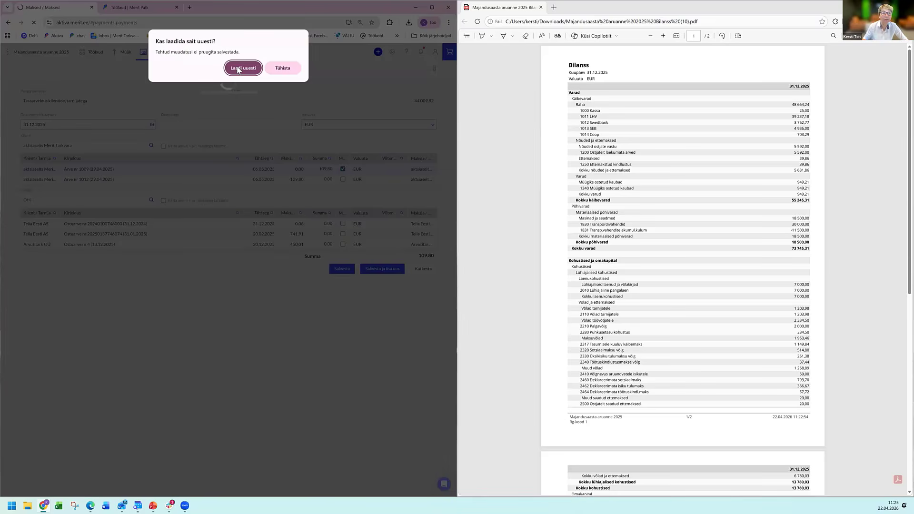
{"action": "left_click", "coordinate": [238, 69]}
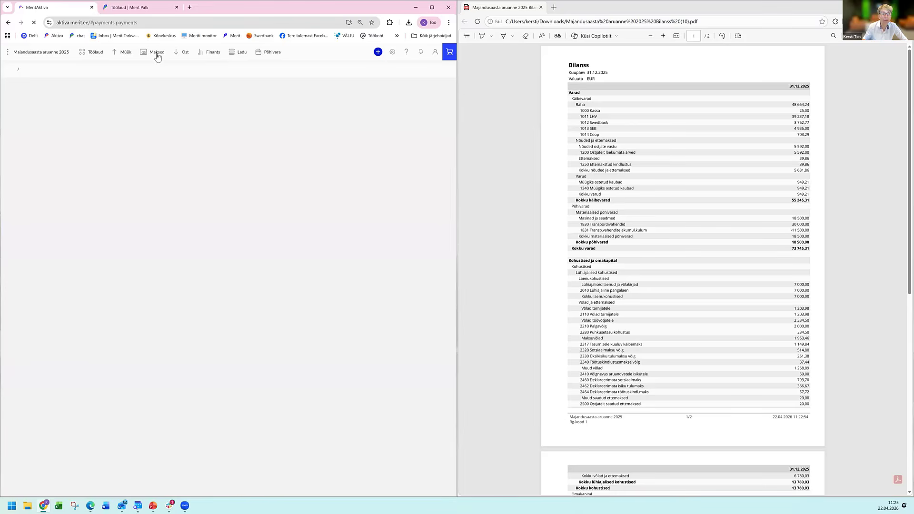
Create a new payment under Tasaarveldus klientide, tarnijatega with the document date 31.12.2025.
{"action": "left_click", "coordinate": [158, 54]}
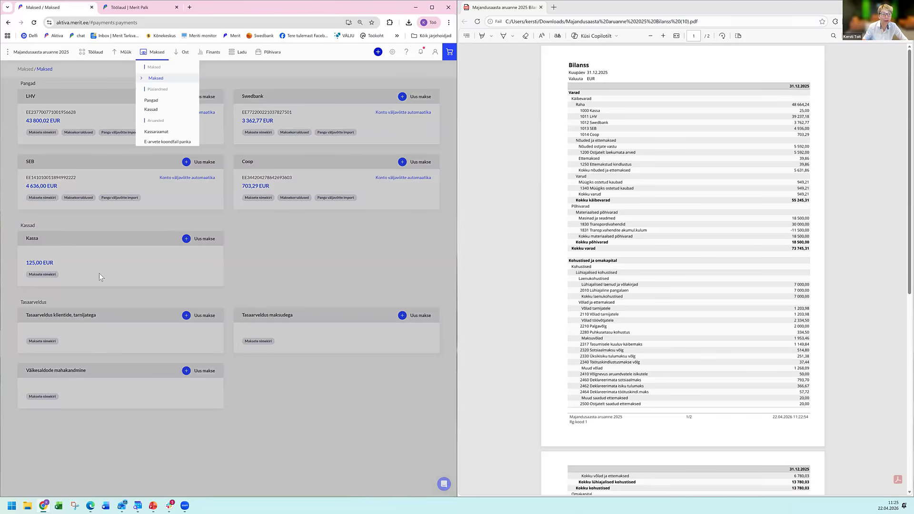
{"action": "left_click", "coordinate": [186, 316]}
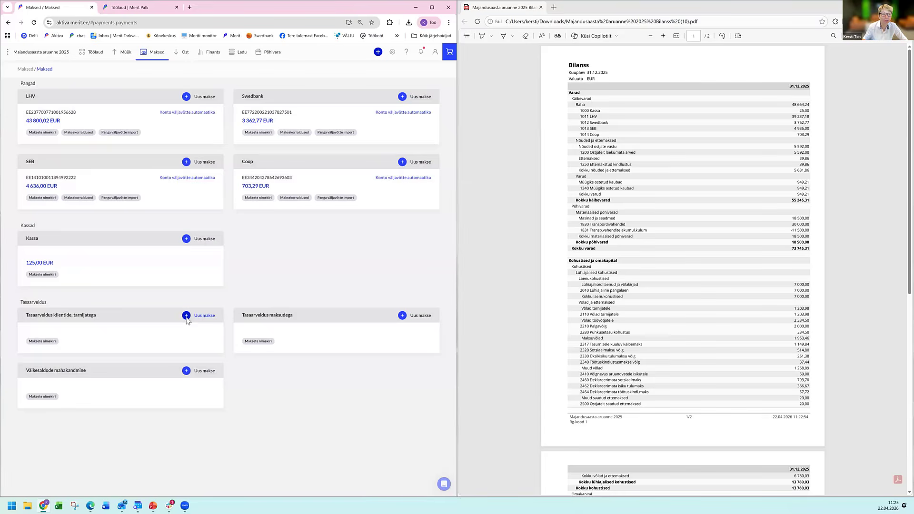
{"action": "left_click", "coordinate": [186, 316]}
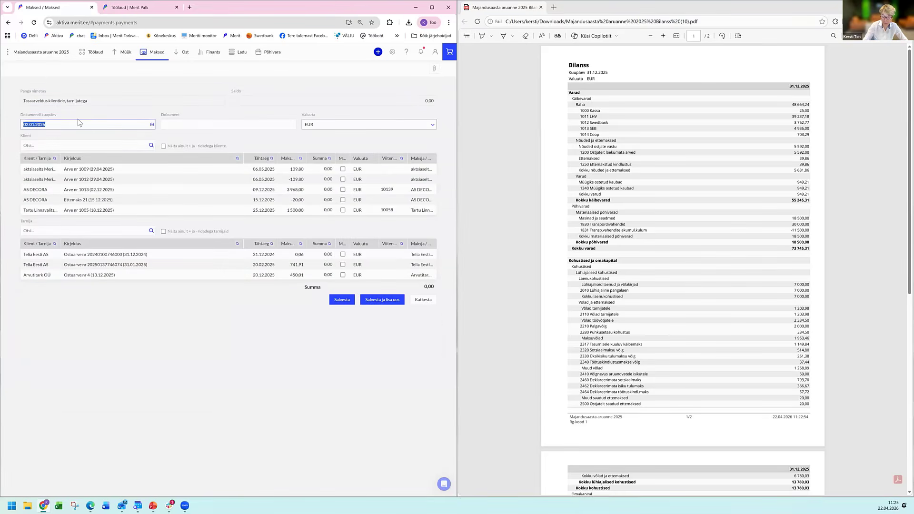
{"action": "type", "text": "31.12.2025"}
{"action": "key", "text": "Tab"}
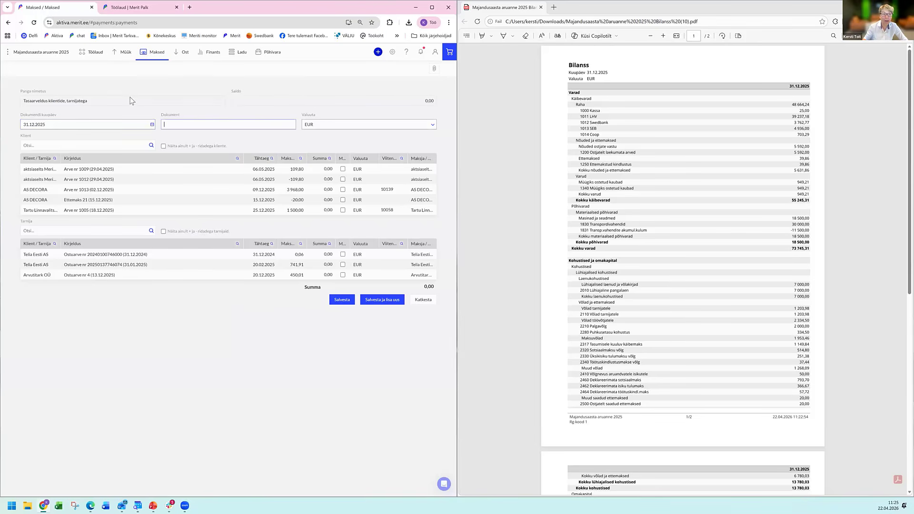
Choose the client aktsiaselts Merit Tarkvara, offset invoice 1009 against invoice 1012 and save the payment.
{"action": "left_click", "coordinate": [82, 150]}
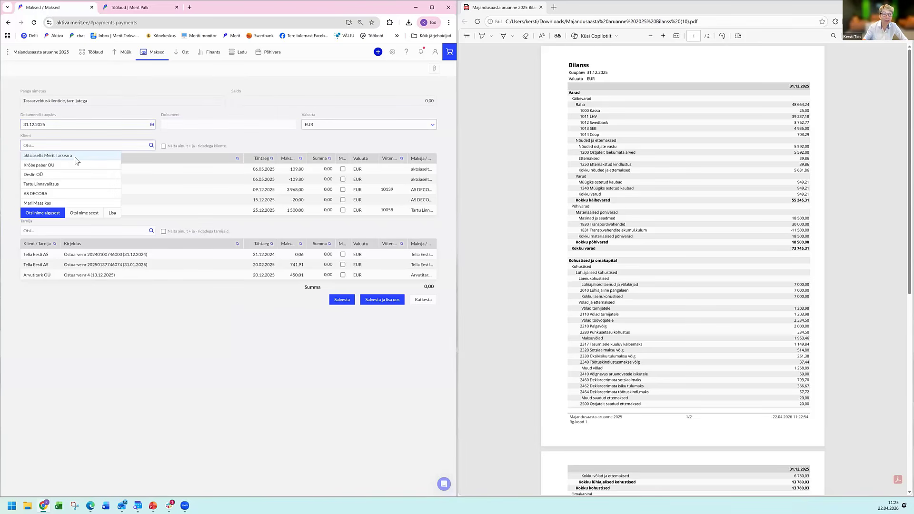
{"action": "left_click", "coordinate": [75, 161]}
{"action": "left_click", "coordinate": [342, 170]}
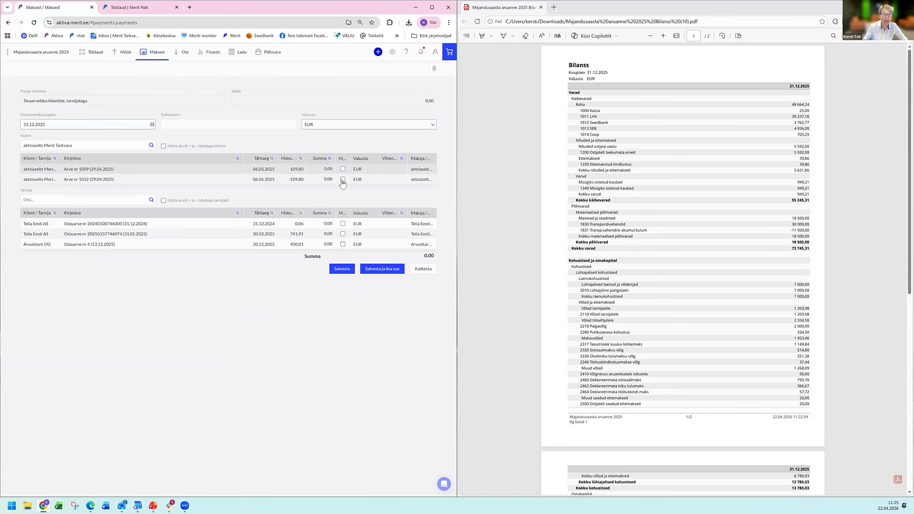
{"action": "left_click", "coordinate": [343, 179]}
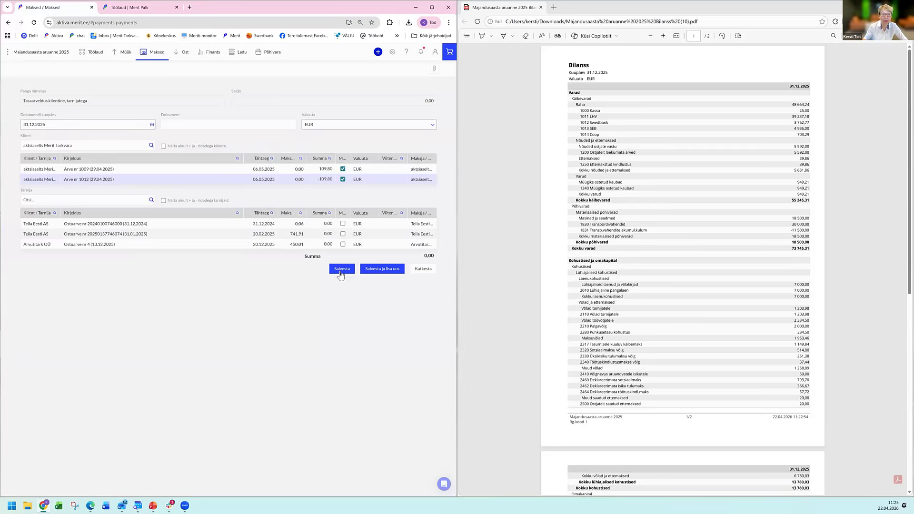
{"action": "left_click", "coordinate": [341, 270]}
{"action": "left_click", "coordinate": [340, 271]}
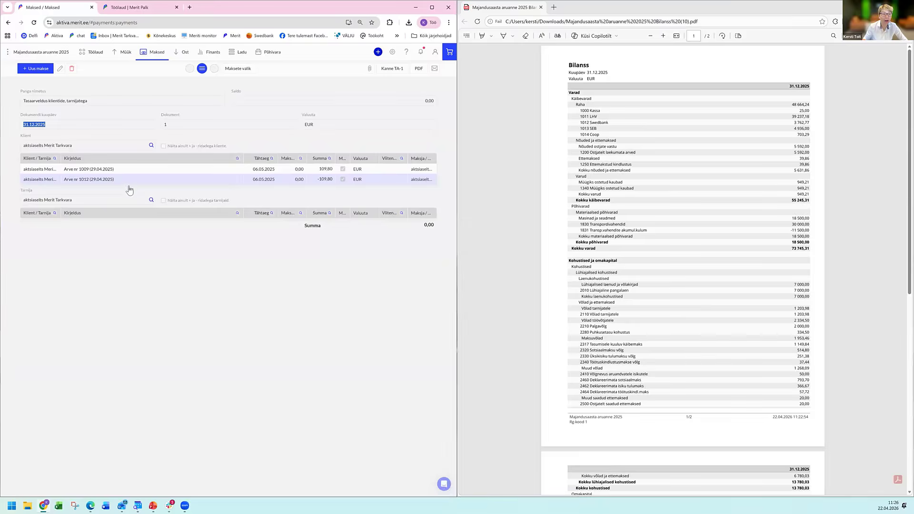
Regenerate the customer debt report for the end of the previous year to check the offset invoices.
{"action": "left_click", "coordinate": [127, 188]}
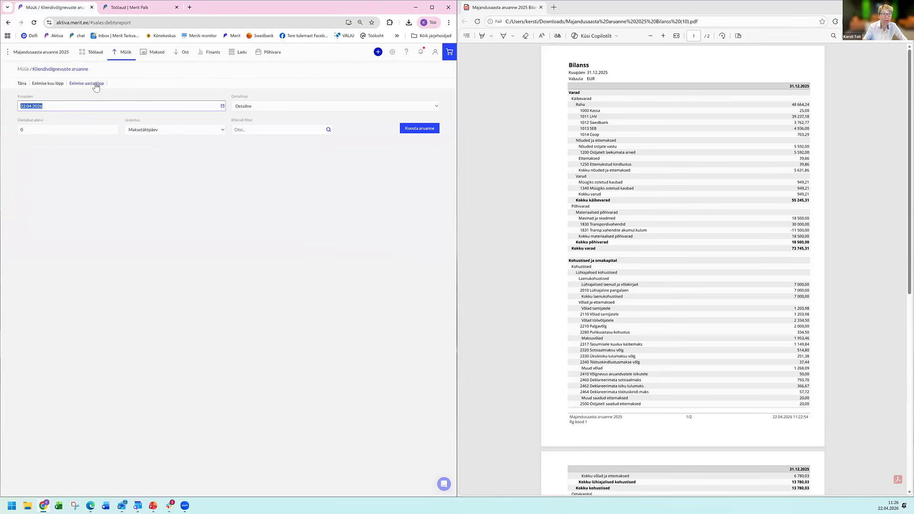
{"action": "left_click", "coordinate": [99, 87]}
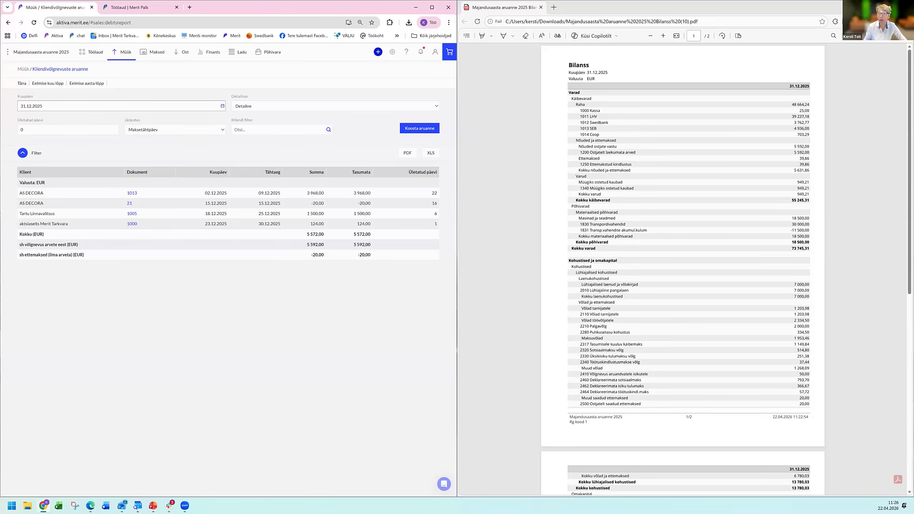
Generate the general ledger (Pearaamat) for account 1250 - Ettemakstud kindlustus from 01.01.2026 to 31.03.2026.
{"action": "left_click", "coordinate": [212, 56]}
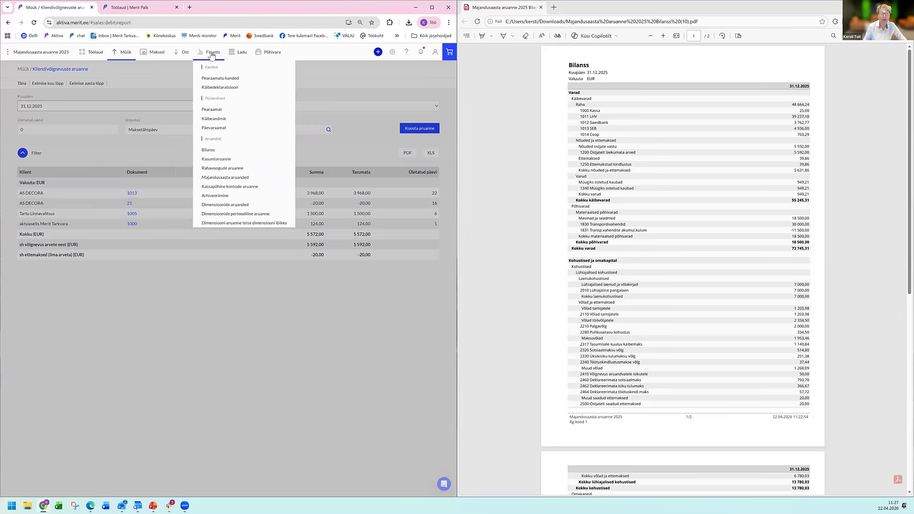
{"action": "left_click", "coordinate": [211, 110]}
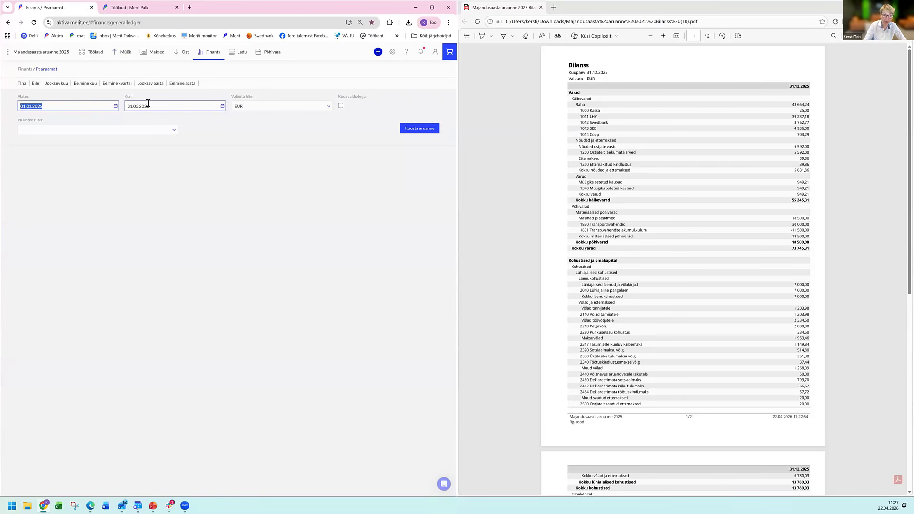
{"action": "type", "text": "01.01.2026"}
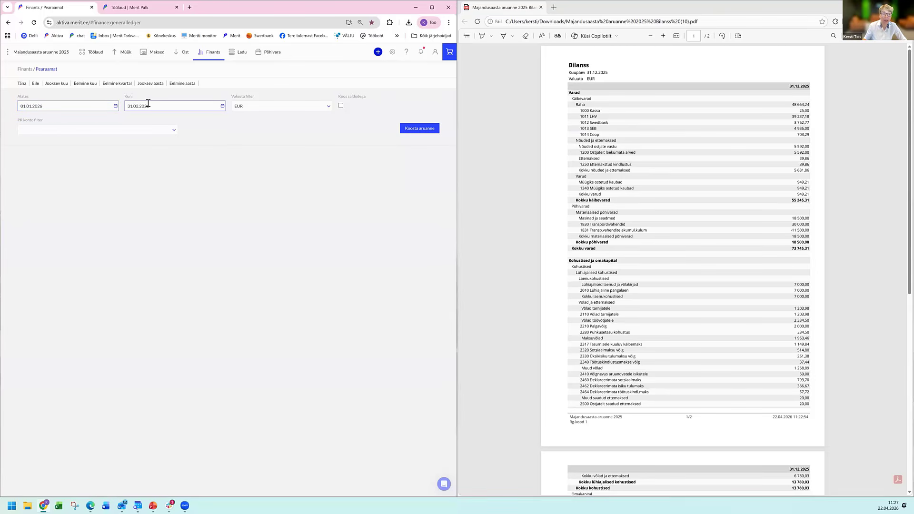
{"action": "left_click", "coordinate": [165, 105]}
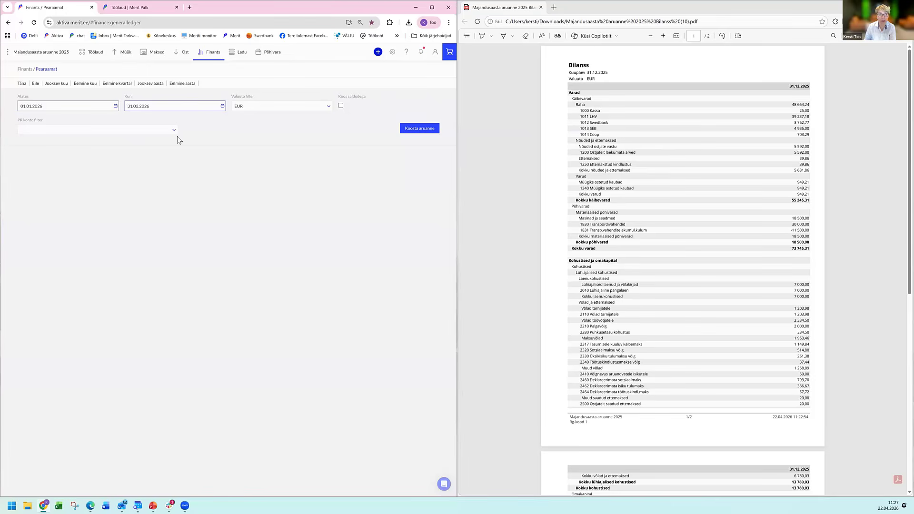
{"action": "left_click", "coordinate": [114, 136]}
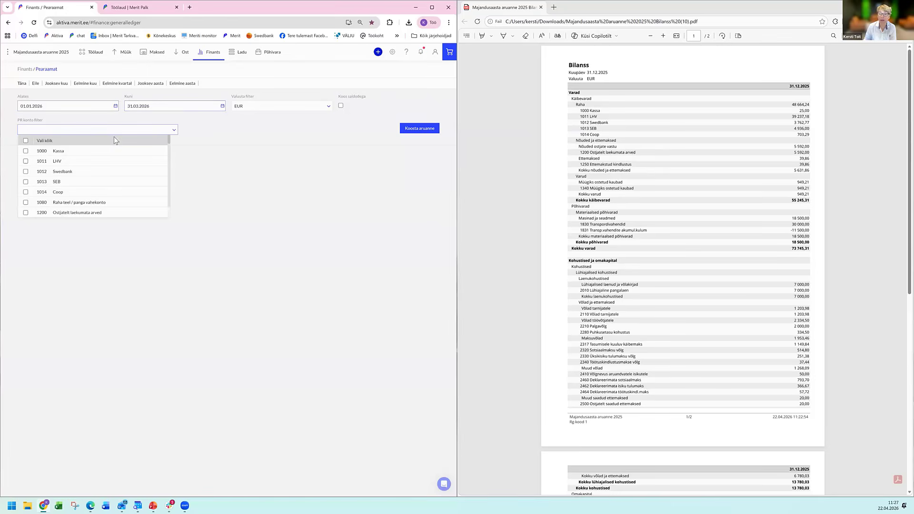
{"action": "type", "text": "1250"}
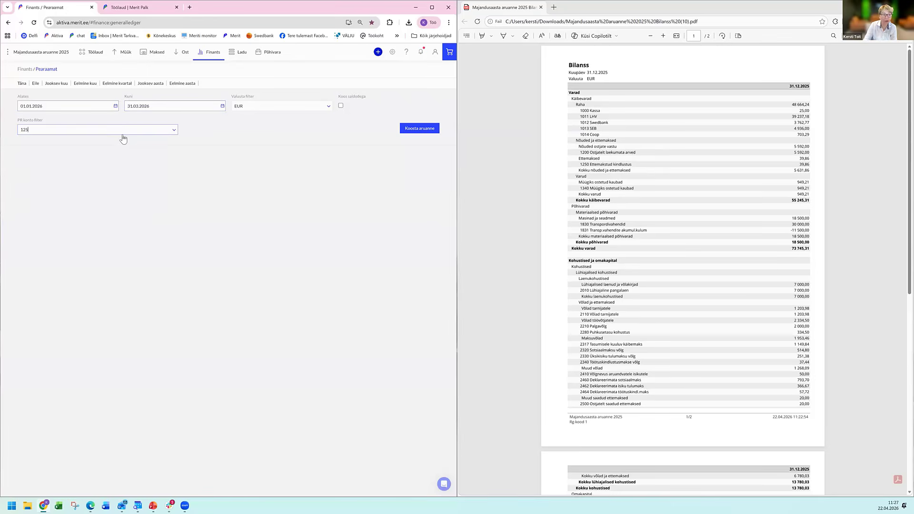
{"action": "key", "text": "Tab"}
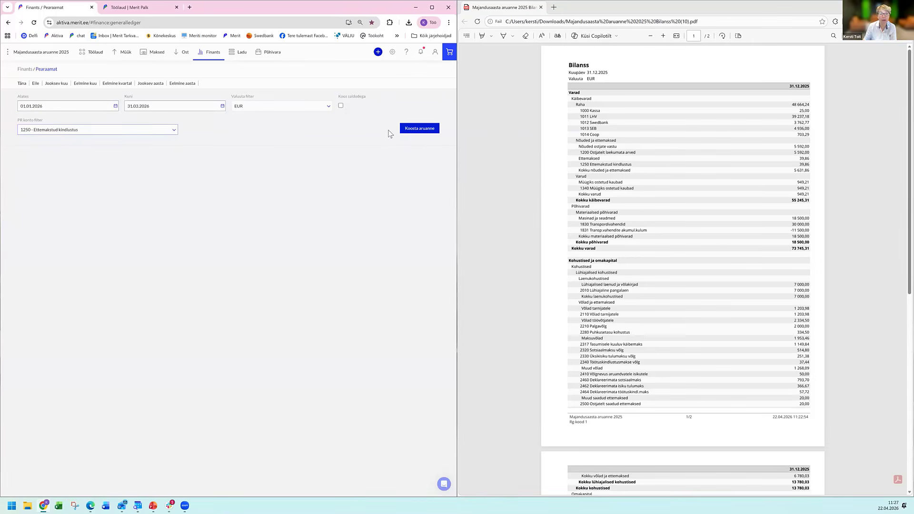
{"action": "left_click", "coordinate": [407, 129]}
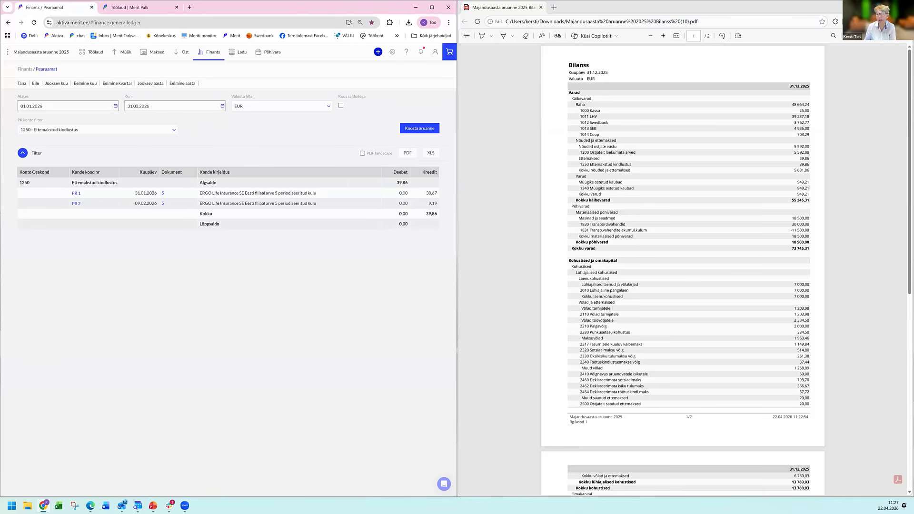
Generate the stock balance report (Lao seisu aruanne) for the end of the previous year.
{"action": "left_click", "coordinate": [244, 54]}
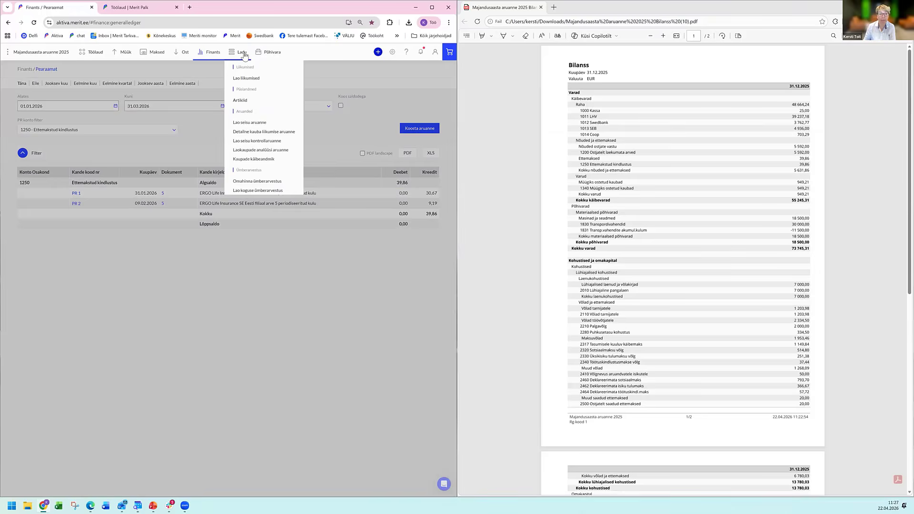
{"action": "left_click", "coordinate": [244, 124]}
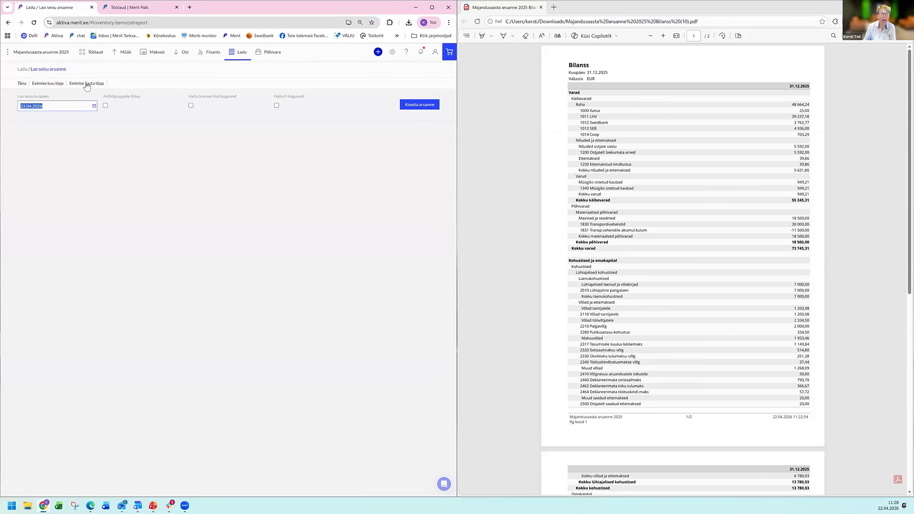
{"action": "left_click", "coordinate": [86, 84]}
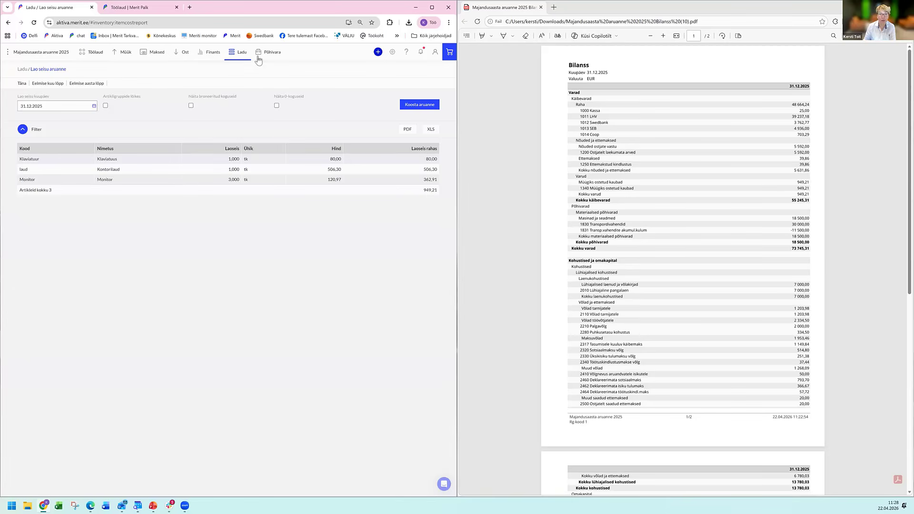
{"action": "left_click", "coordinate": [241, 54]}
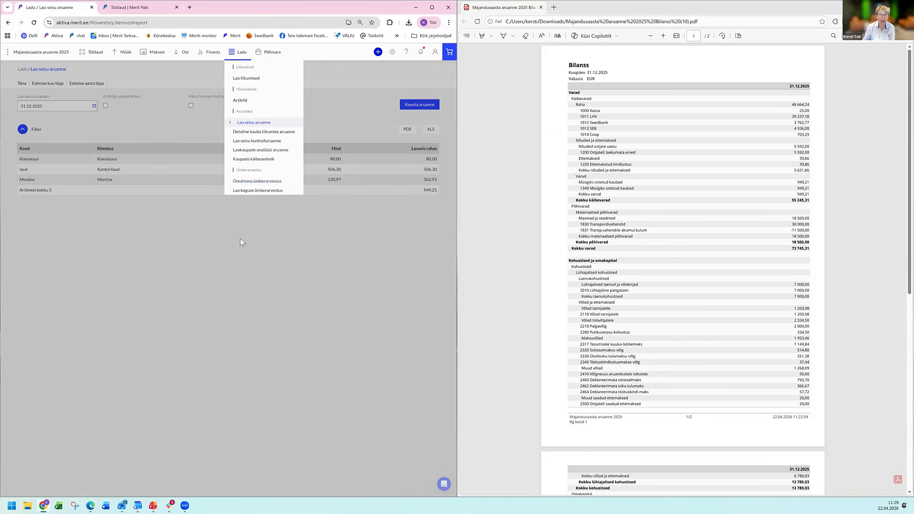
{"action": "left_click", "coordinate": [648, 219]}
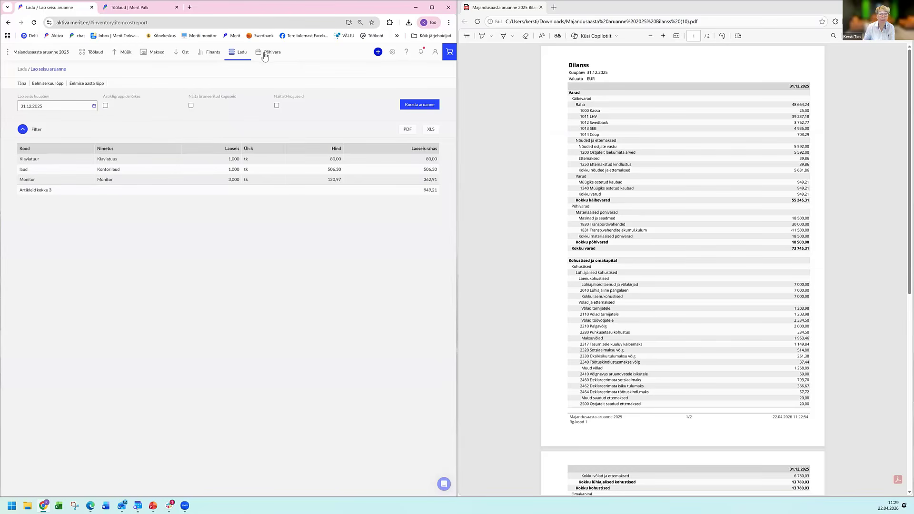
View the depreciation calculations list (Amortisatsiooni arvestus) and generate the fixed asset summary report (Põhivarade koondaruanne) for the previous year.
{"action": "mouse_move", "coordinate": [256, 70]}
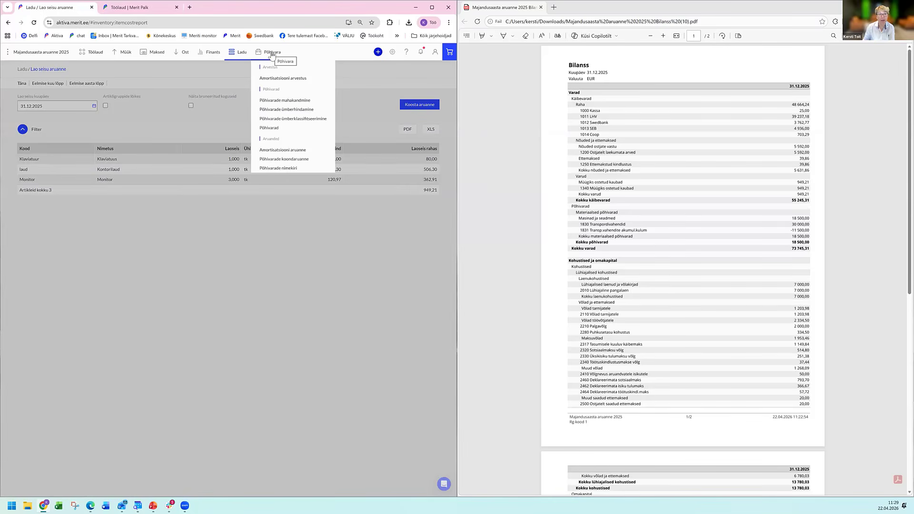
{"action": "left_click", "coordinate": [281, 78]}
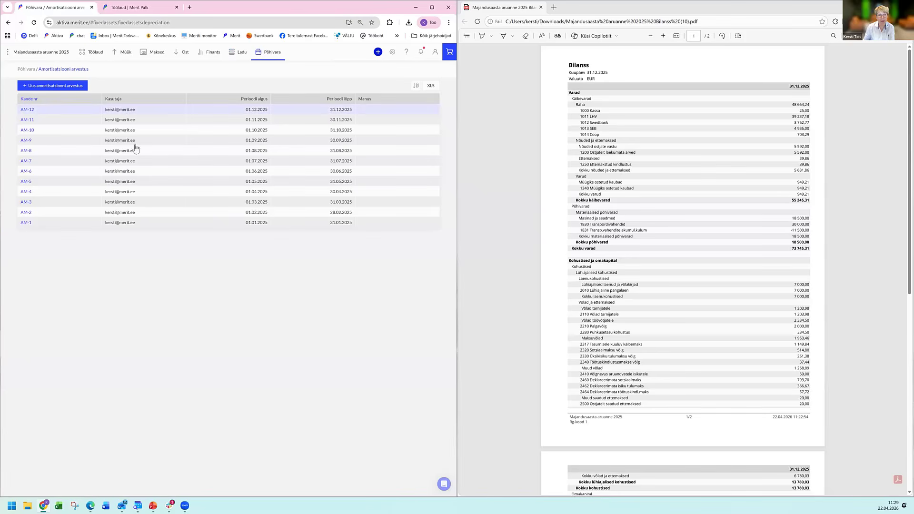
{"action": "left_click", "coordinate": [270, 54]}
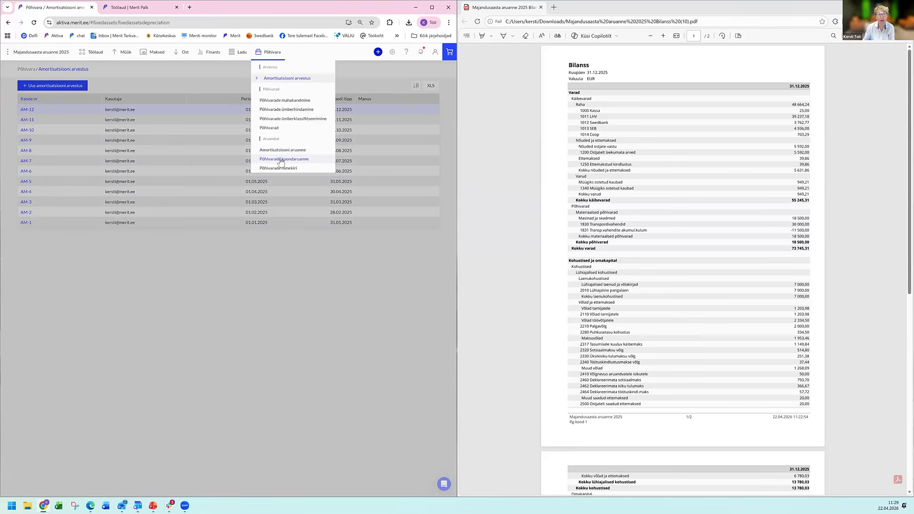
{"action": "left_click", "coordinate": [281, 160]}
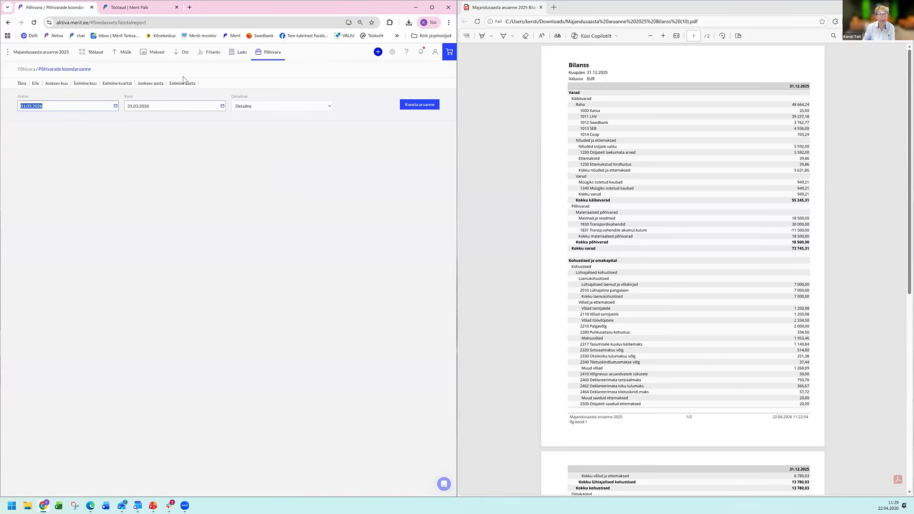
{"action": "left_click", "coordinate": [185, 83]}
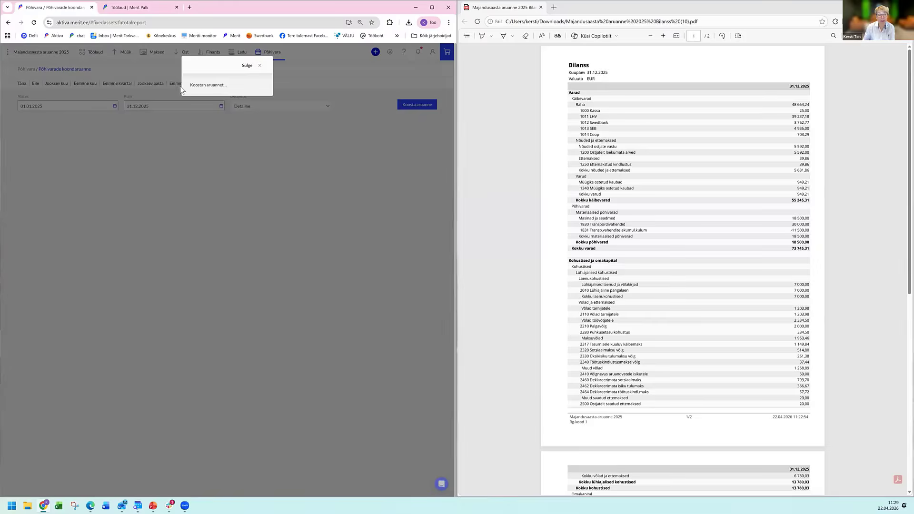
Switch the fixed asset summary report's detail level to Üldine.
{"action": "left_click", "coordinate": [258, 106]}
{"action": "left_click", "coordinate": [241, 114]}
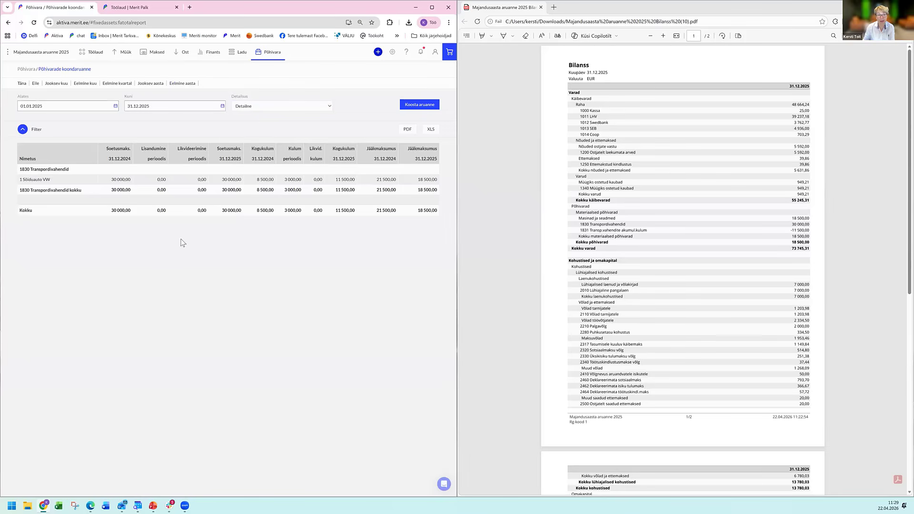
{"action": "left_click", "coordinate": [308, 106]}
{"action": "left_click", "coordinate": [278, 128]}
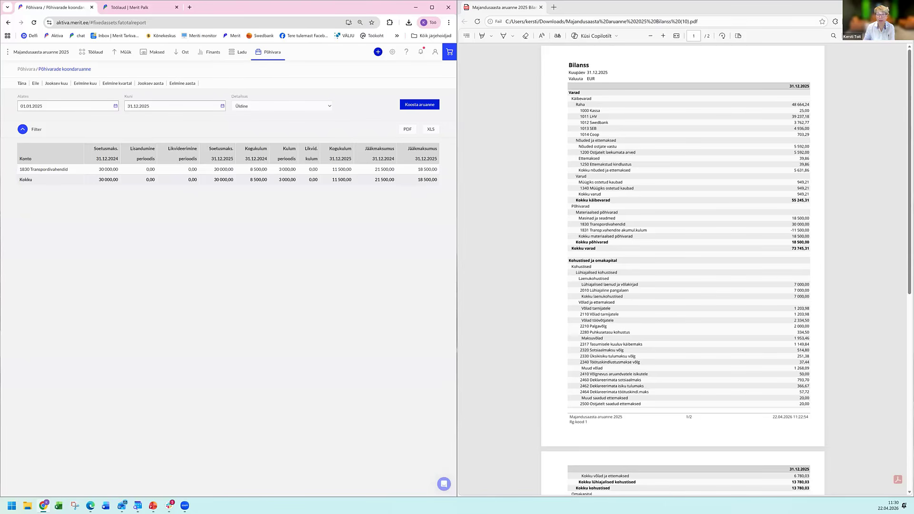
Generate the purchase and tax debt report (Ostu- ja maksuvõlgnevuste aruanne) with debt type Võlad tarnijatele for the end of the previous year.
{"action": "scroll", "coordinate": [706, 256], "scroll_direction": "down", "scroll_amount": 2}
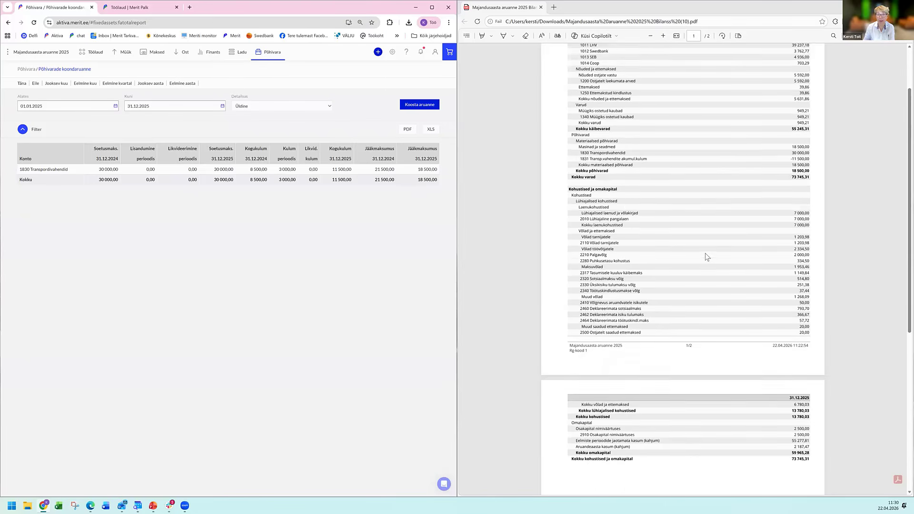
{"action": "scroll", "coordinate": [706, 257], "scroll_direction": "down", "scroll_amount": 3}
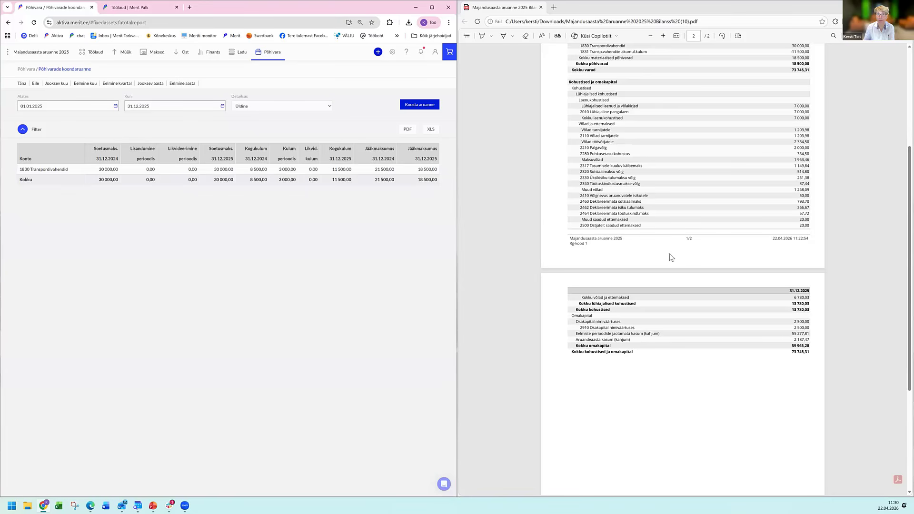
{"action": "scroll", "coordinate": [594, 265], "scroll_direction": "down", "scroll_amount": 1}
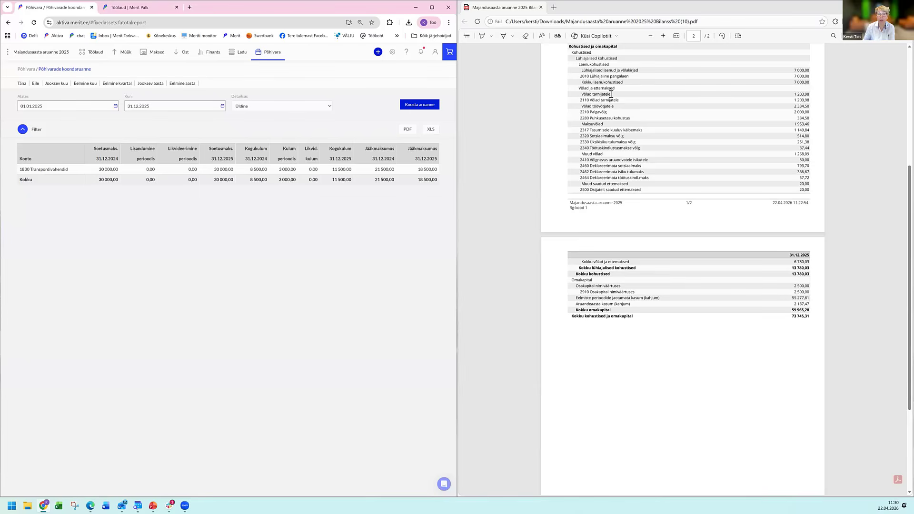
{"action": "left_click", "coordinate": [187, 56]}
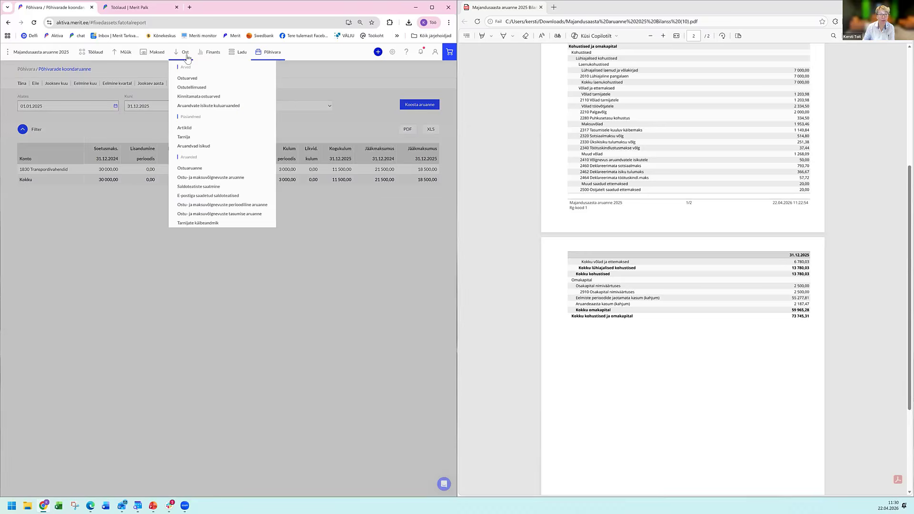
{"action": "left_click", "coordinate": [218, 179]}
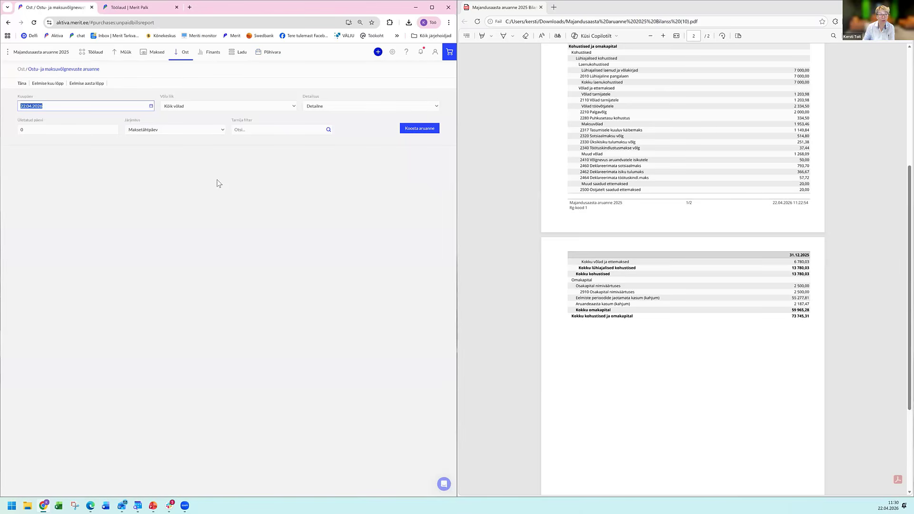
{"action": "left_click", "coordinate": [216, 105]}
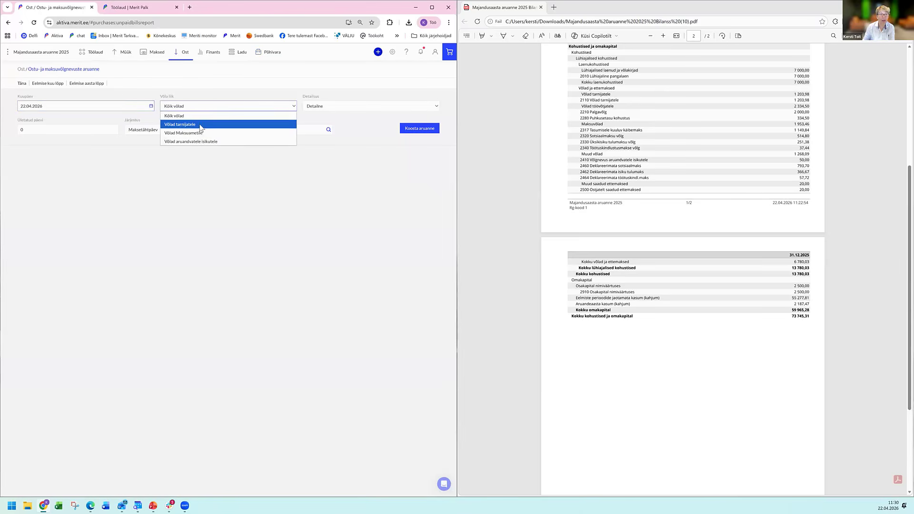
{"action": "left_click", "coordinate": [200, 125]}
{"action": "left_click", "coordinate": [83, 86]}
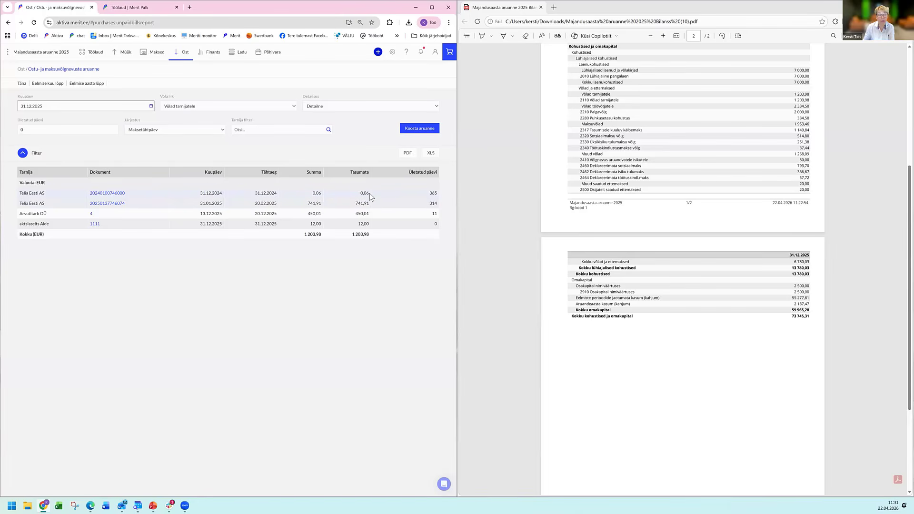
Write off the Telia Eesti AS purchase invoice dated 31.12.2024 in a new Väikesaldode mahakandmine payment of type Tehingud tarnijatega and save it.
{"action": "left_click", "coordinate": [155, 53]}
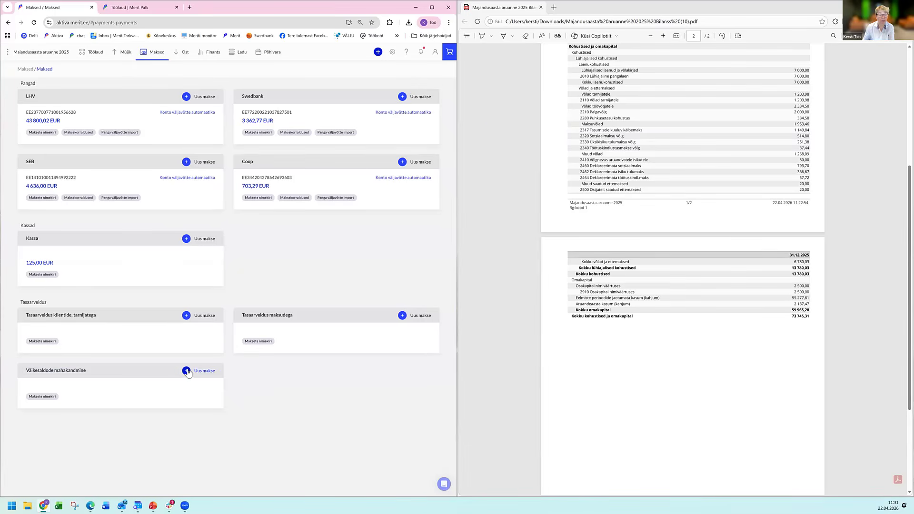
{"action": "left_click", "coordinate": [187, 371]}
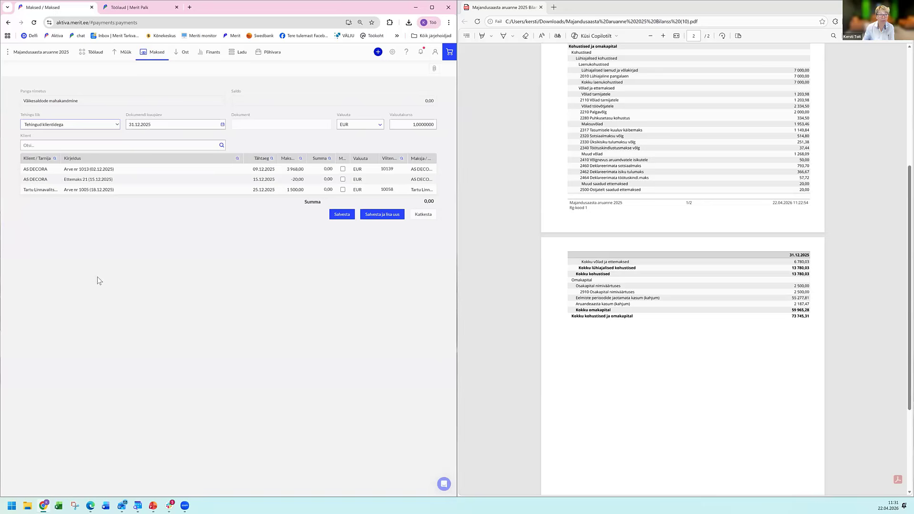
{"action": "left_click", "coordinate": [102, 125]}
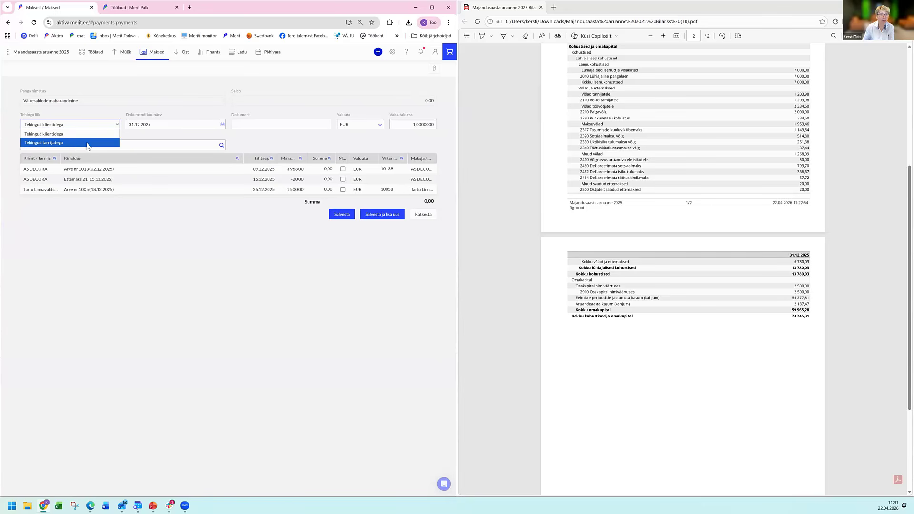
{"action": "left_click", "coordinate": [87, 143]}
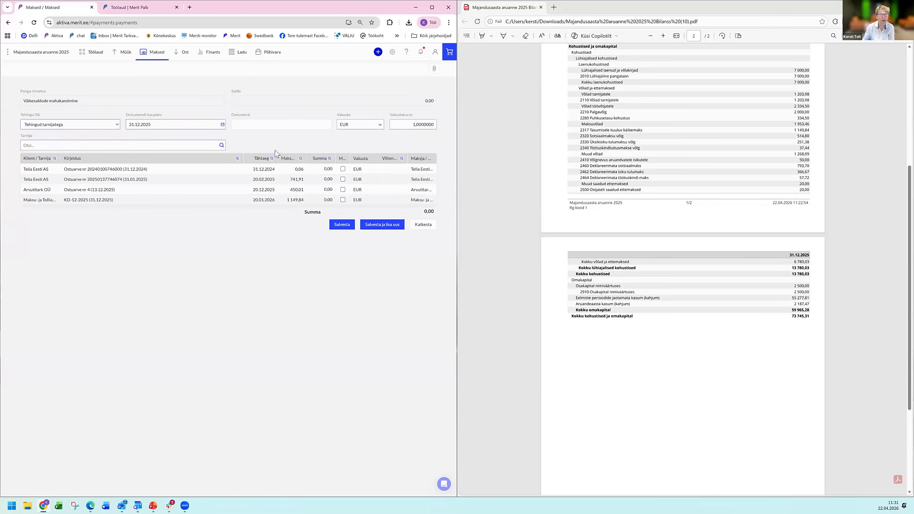
{"action": "left_click", "coordinate": [343, 170]}
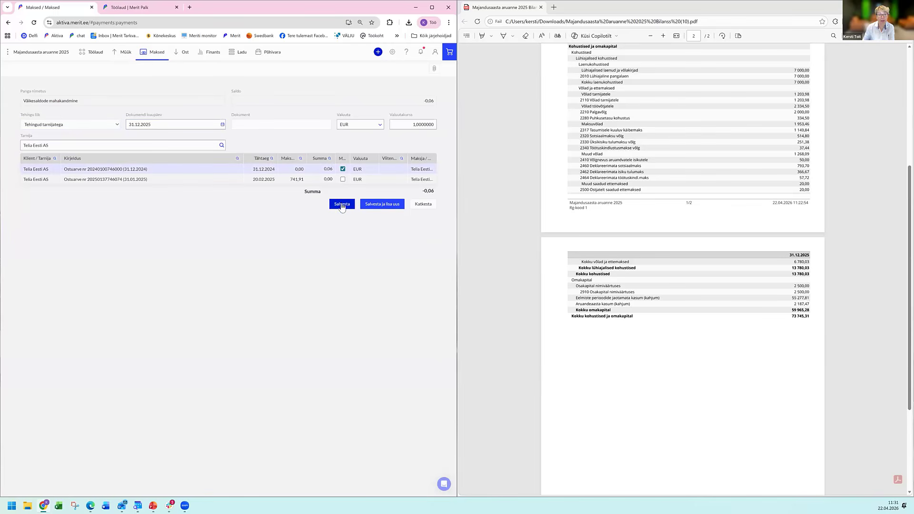
{"action": "left_click", "coordinate": [342, 204]}
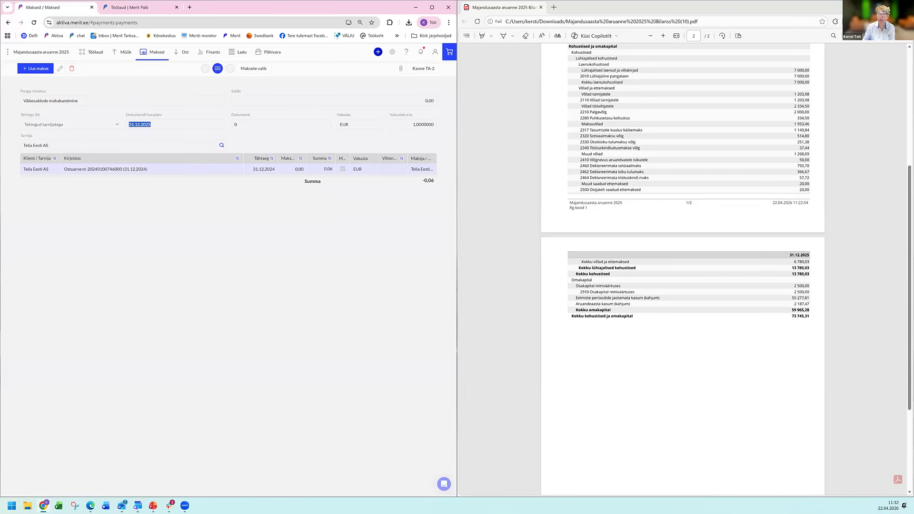
Generate the balance sheet (Bilanss) for 1 Aasta period as of 31.12.2025 and export it to PDF.
{"action": "left_click", "coordinate": [216, 54]}
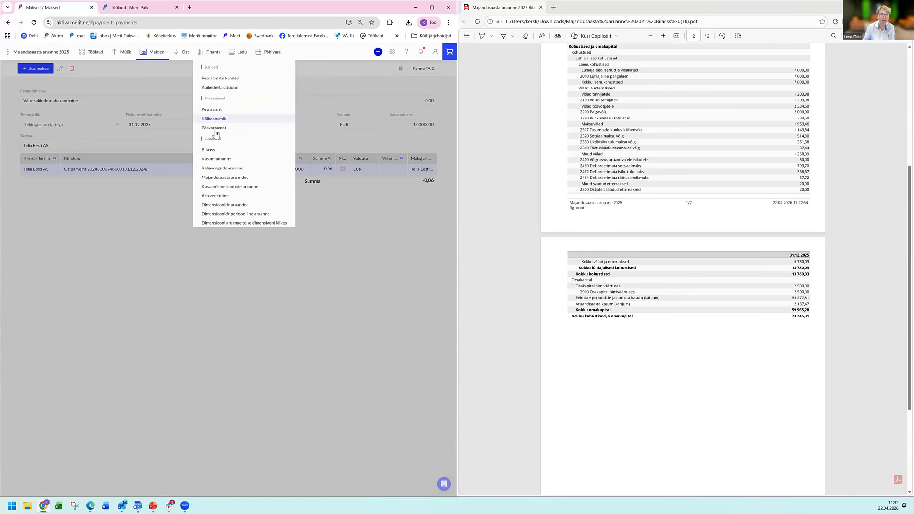
{"action": "left_click", "coordinate": [212, 153]}
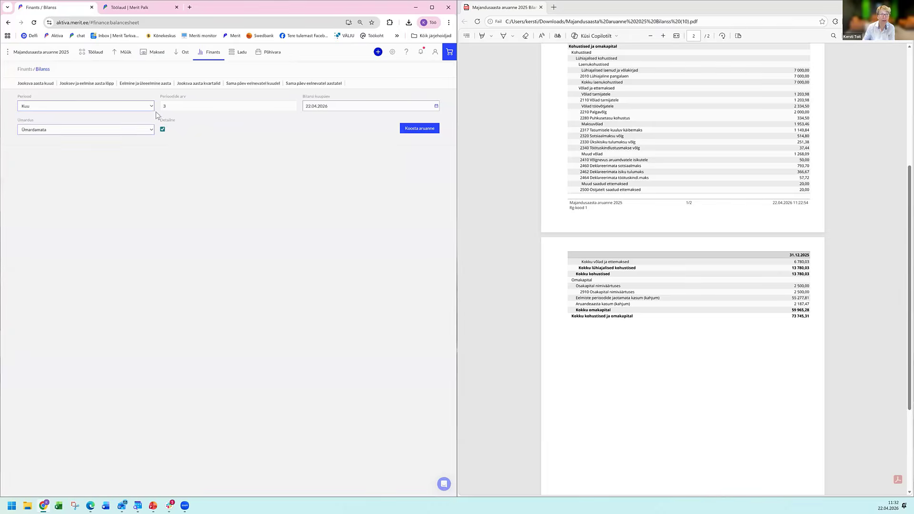
{"action": "left_click", "coordinate": [147, 106]}
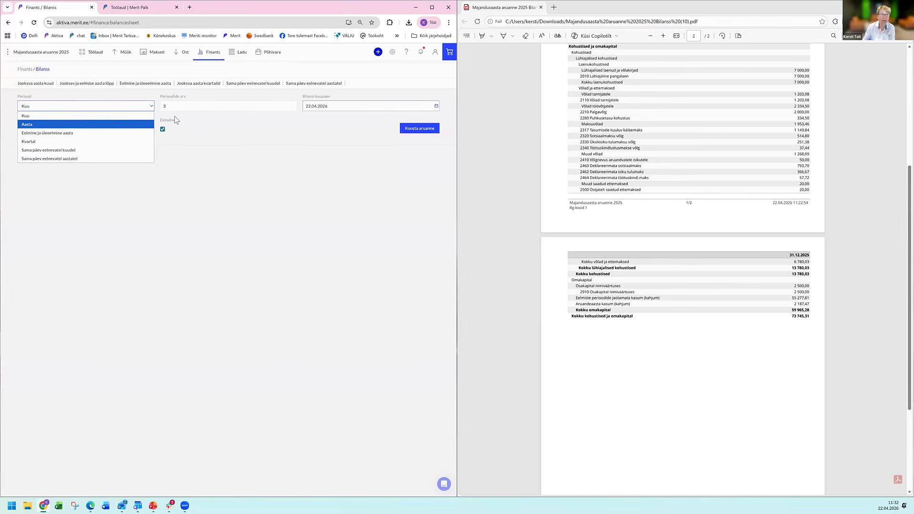
{"action": "key", "text": "Tab"}
{"action": "type", "text": "1"}
{"action": "key", "text": "Tab"}
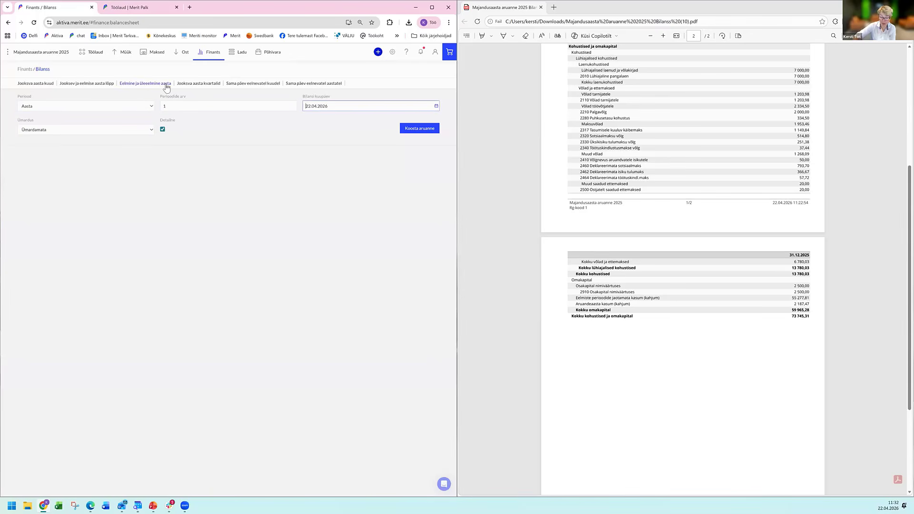
{"action": "type", "text": "31.12.2025"}
{"action": "key", "text": "Tab"}
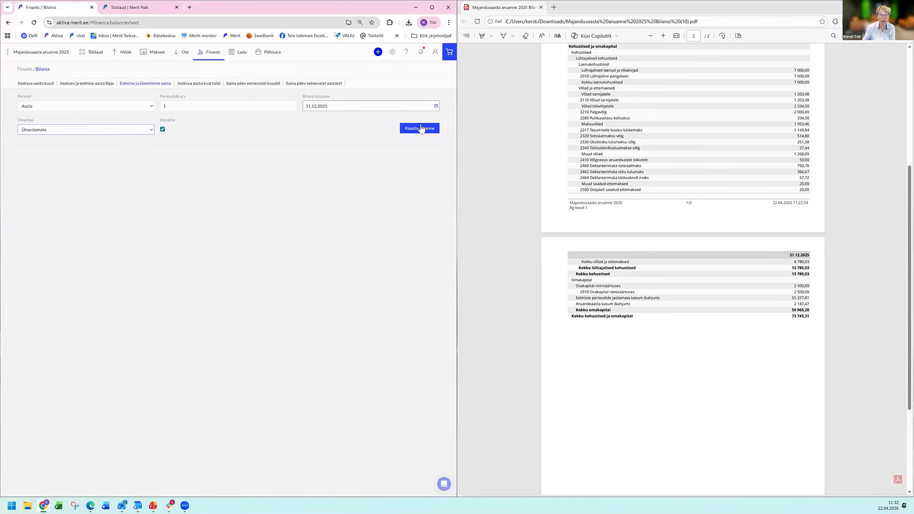
{"action": "left_click", "coordinate": [415, 133]}
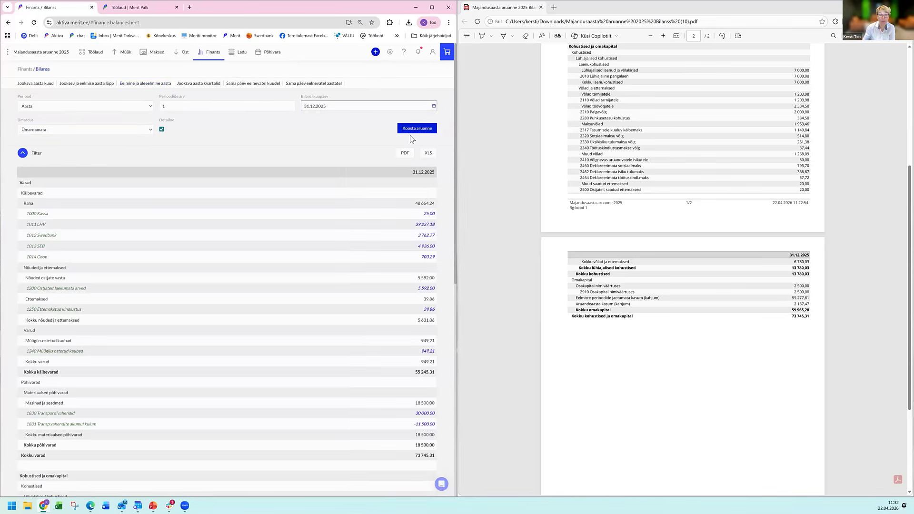
{"action": "left_click", "coordinate": [405, 154]}
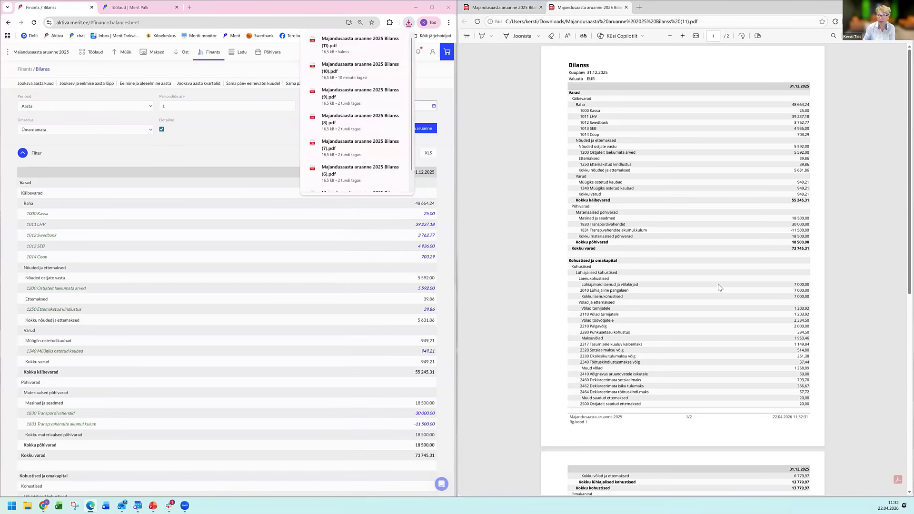
{"action": "scroll", "coordinate": [718, 281], "scroll_direction": "down", "scroll_amount": 1}
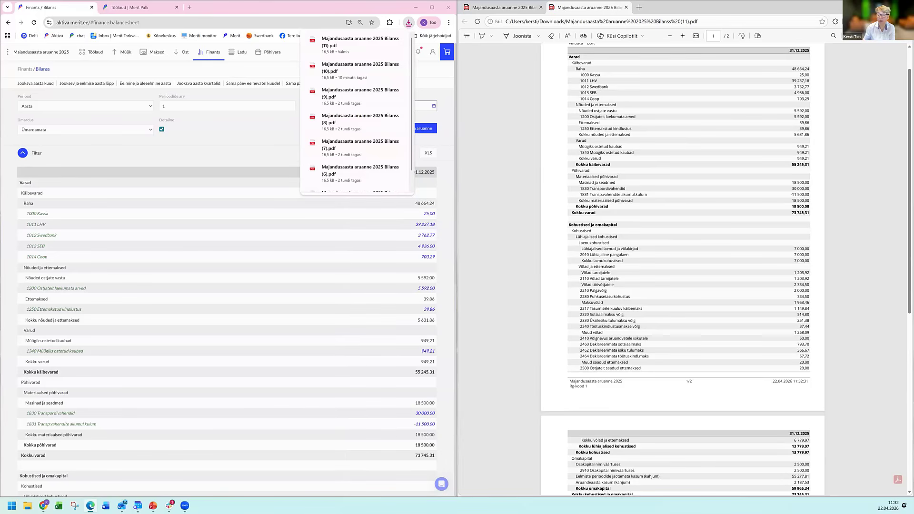
Generate the Ostu- ja maksuvõlgnevuste aruanne for Võlad tarnijatele as of 31.12.2025 and compare it with the new balance sheet PDF.
{"action": "left_click", "coordinate": [184, 54]}
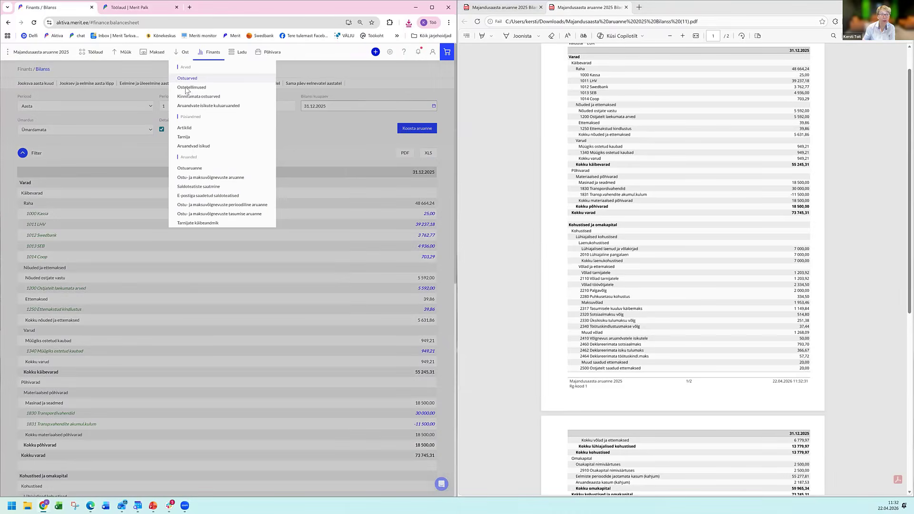
{"action": "left_click", "coordinate": [197, 178]}
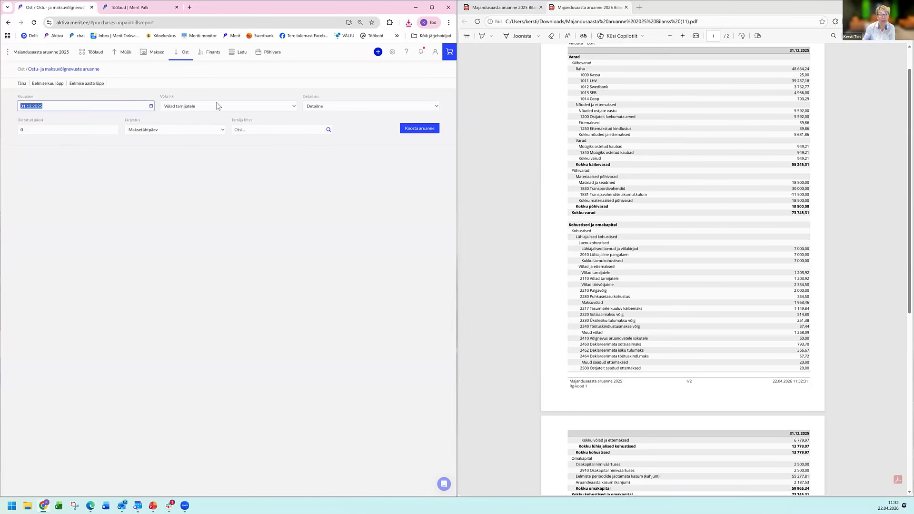
{"action": "left_click", "coordinate": [411, 137]}
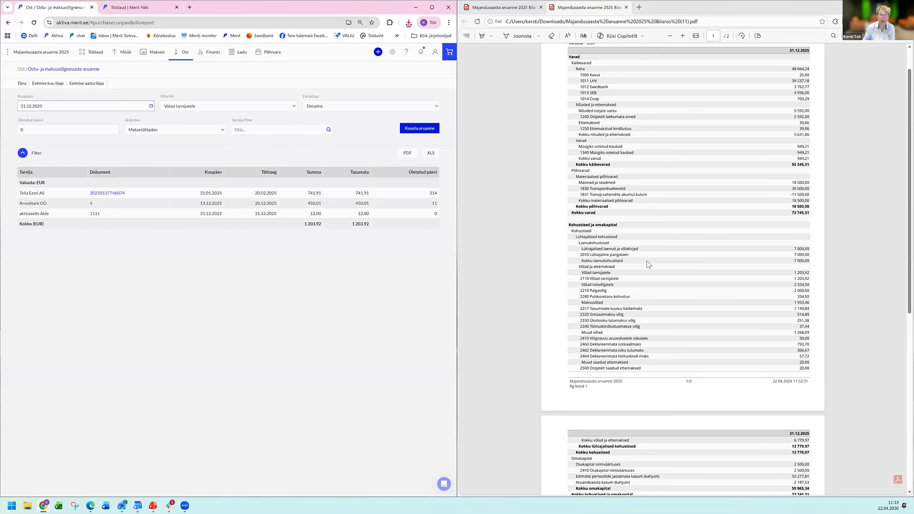
{"action": "scroll", "coordinate": [639, 258], "scroll_direction": "down", "scroll_amount": 1}
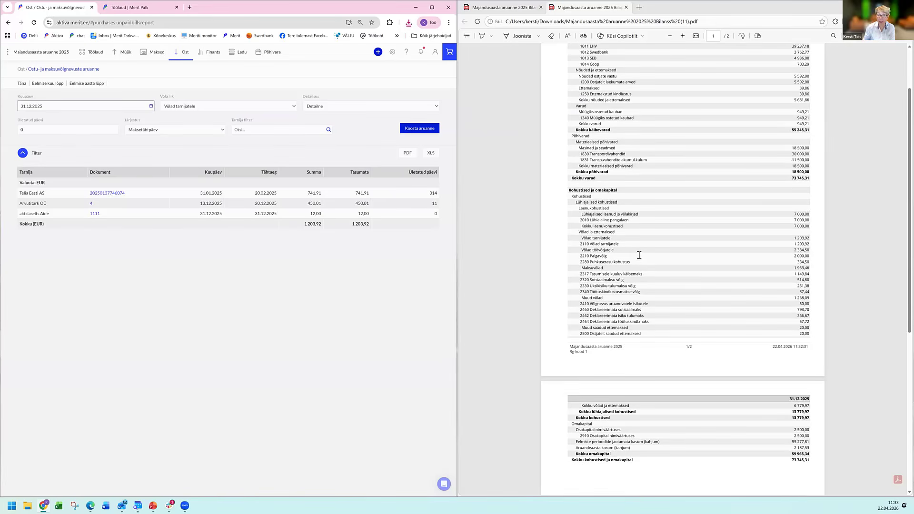
{"action": "scroll", "coordinate": [634, 248], "scroll_direction": "down", "scroll_amount": 1}
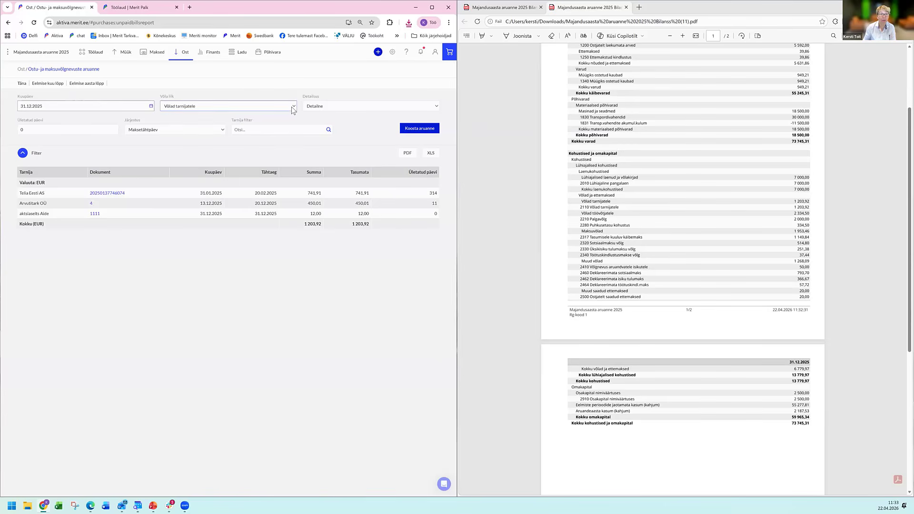
Regenerate the debt report with debt type Võlad aruandvatele isikutele.
{"action": "left_click", "coordinate": [236, 108]}
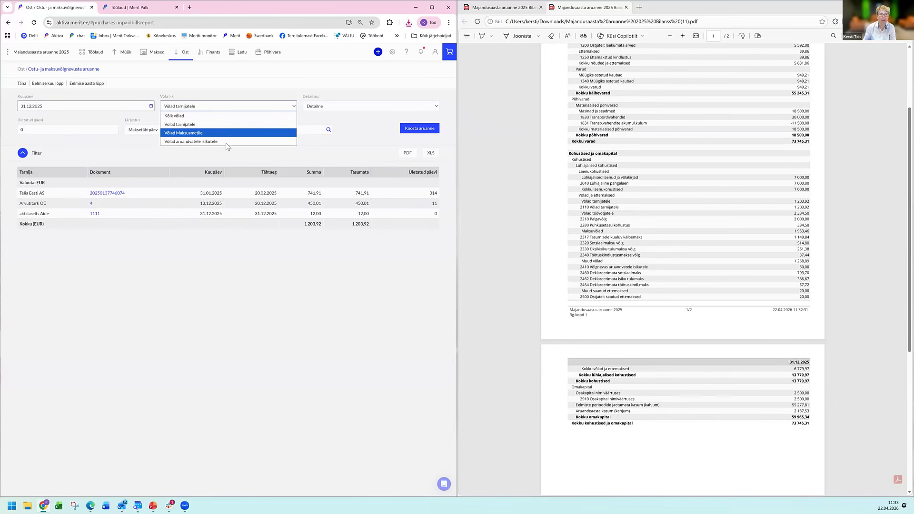
{"action": "left_click", "coordinate": [226, 141]}
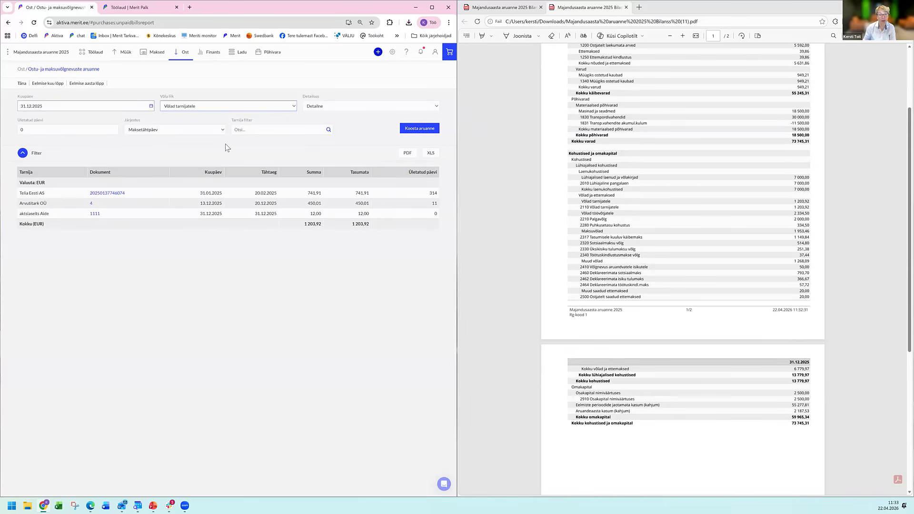
{"action": "left_click", "coordinate": [409, 134]}
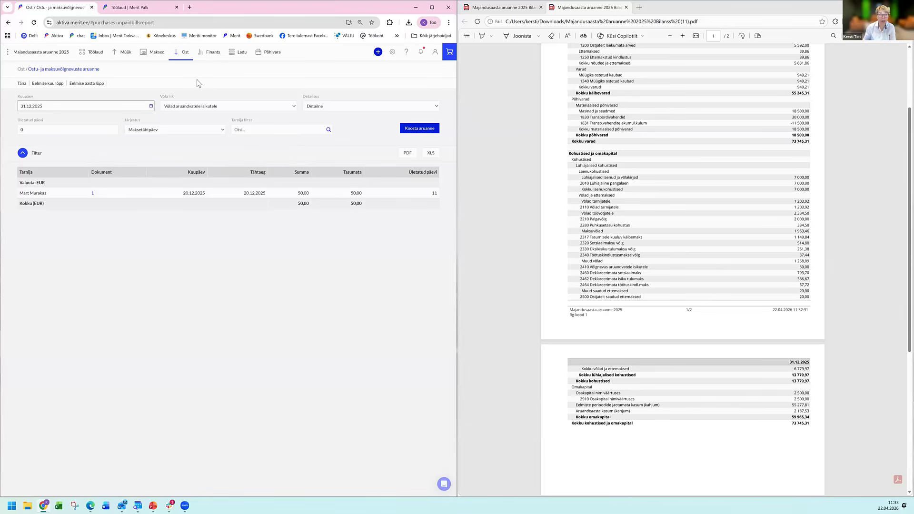
Regenerate the debt report with debt type Võlad Maksuametile.
{"action": "left_click", "coordinate": [208, 109]}
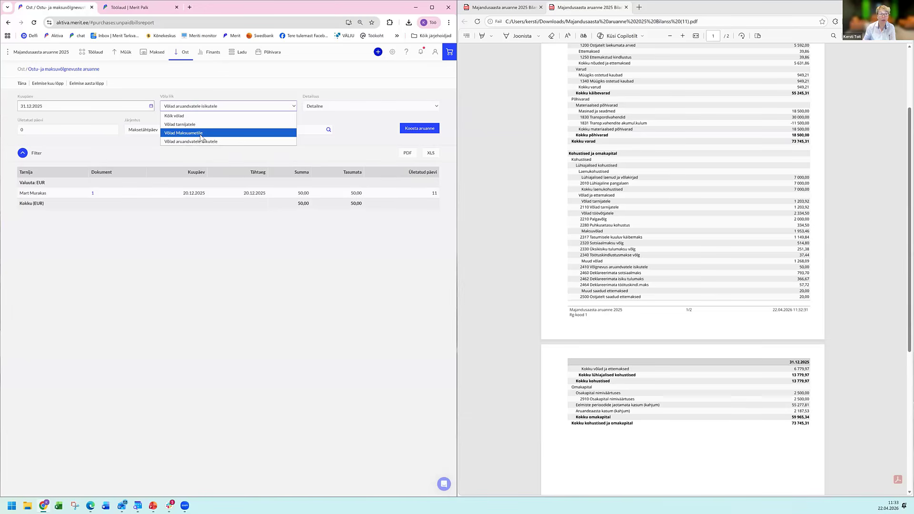
{"action": "left_click", "coordinate": [201, 137]}
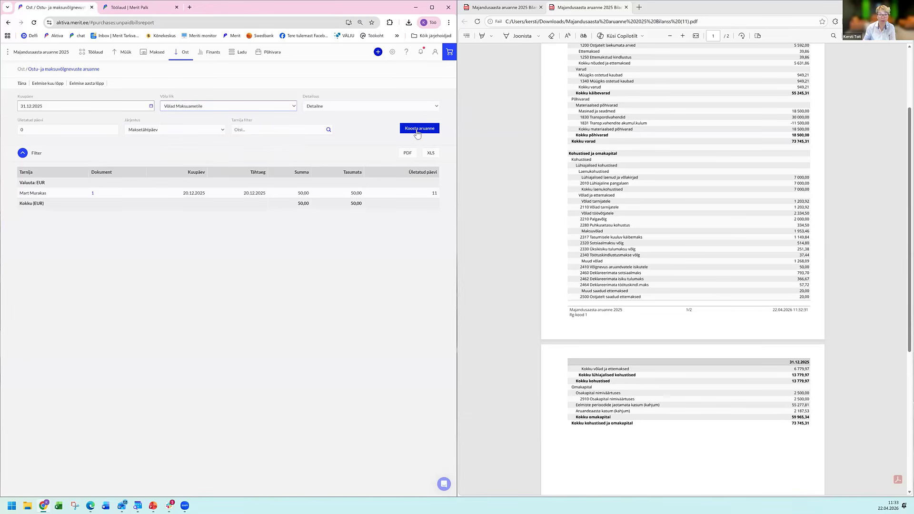
{"action": "left_click", "coordinate": [417, 130]}
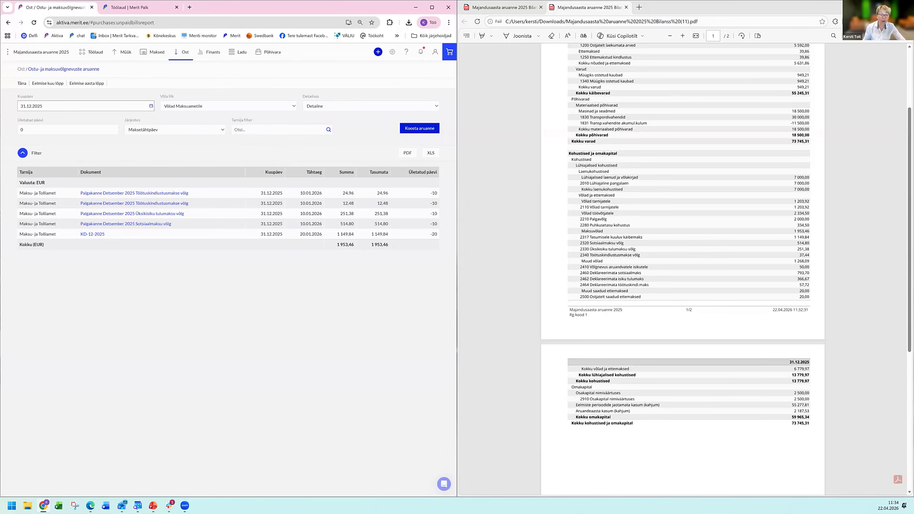
Switch to PowerPoint, present from the current slide through Aruanne maksusaldode võrdlemiseks, and end the slideshow.
{"action": "mouse_move", "coordinate": [153, 506]}
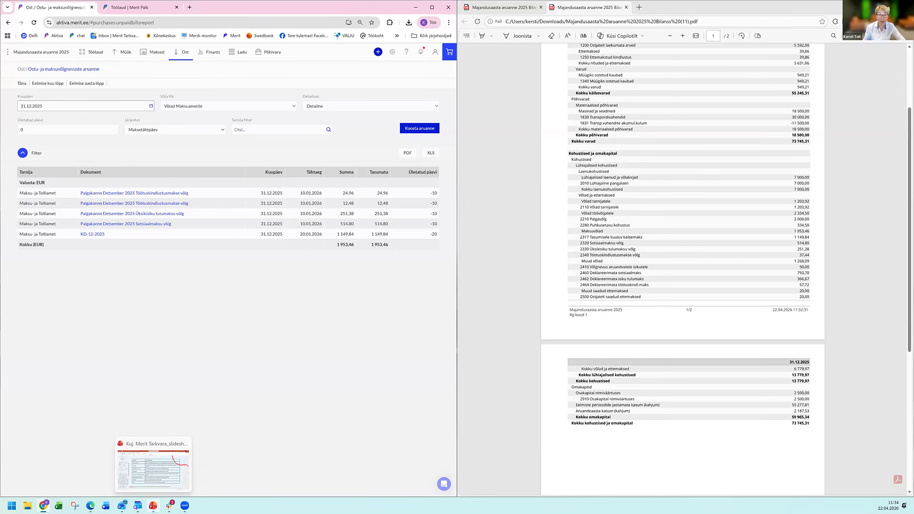
{"action": "left_click", "coordinate": [153, 505]}
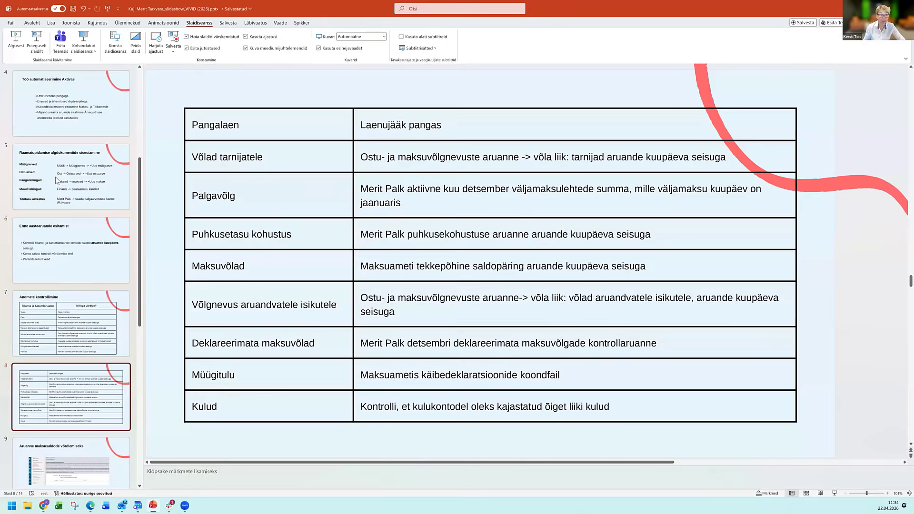
{"action": "left_click", "coordinate": [38, 40]}
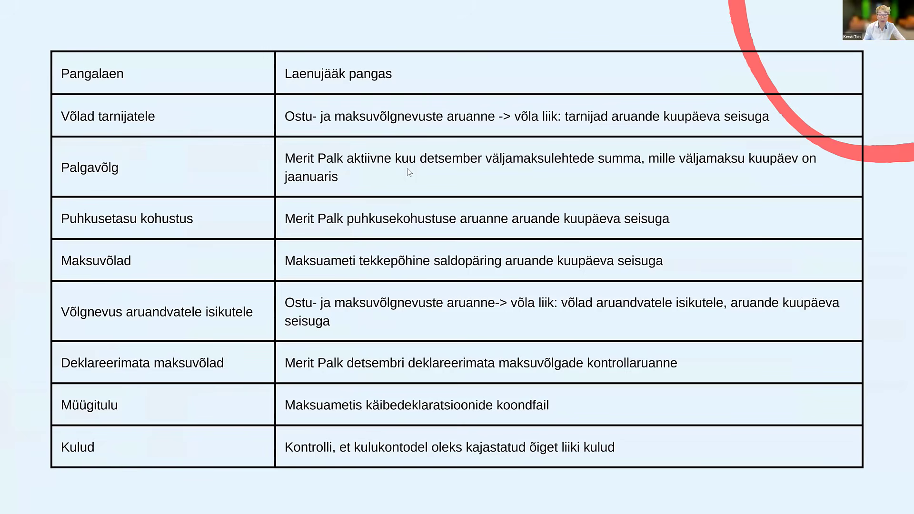
{"action": "left_click", "coordinate": [468, 305]}
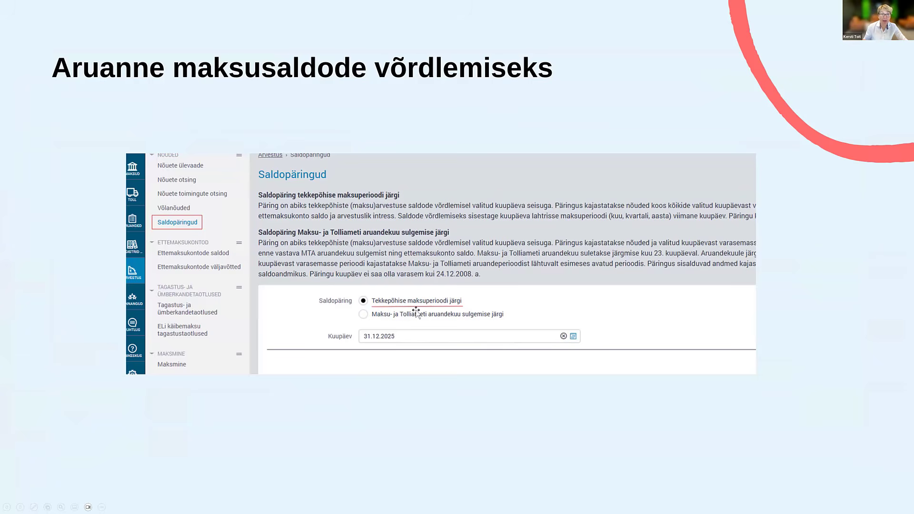
{"action": "key", "text": "Escape"}
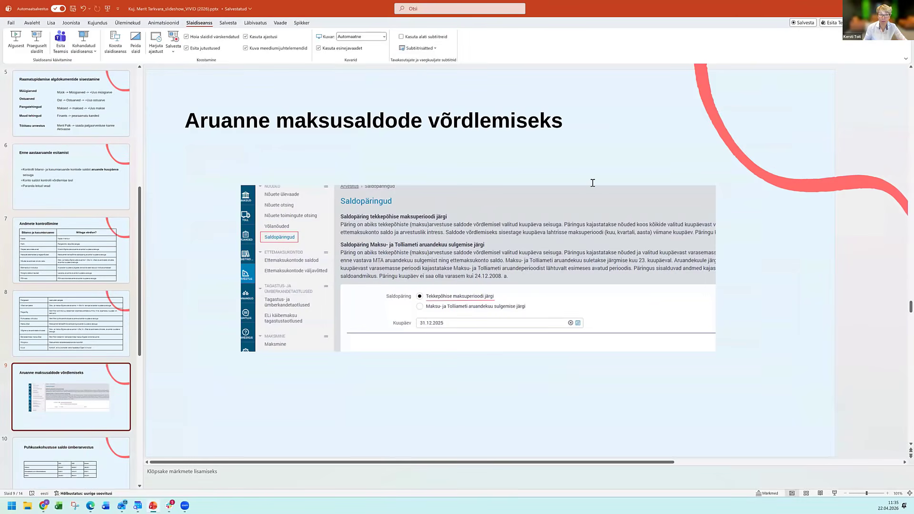
Switch to Merit Palk and view the December 2025 payouts (Väljamaksed) and the undeclared tax debt report (Deklareerimata maksuvõlgade aruanne).
{"action": "key", "text": "alt+Tab"}
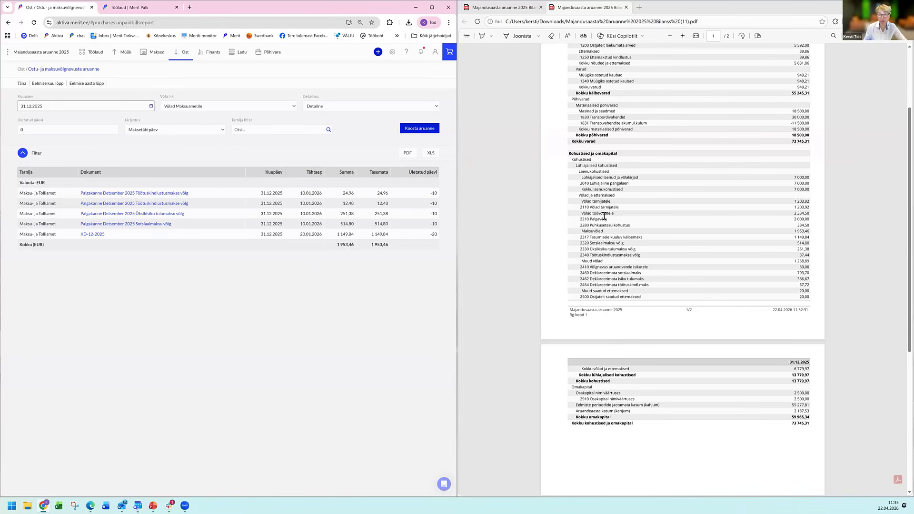
{"action": "left_click", "coordinate": [129, 10]}
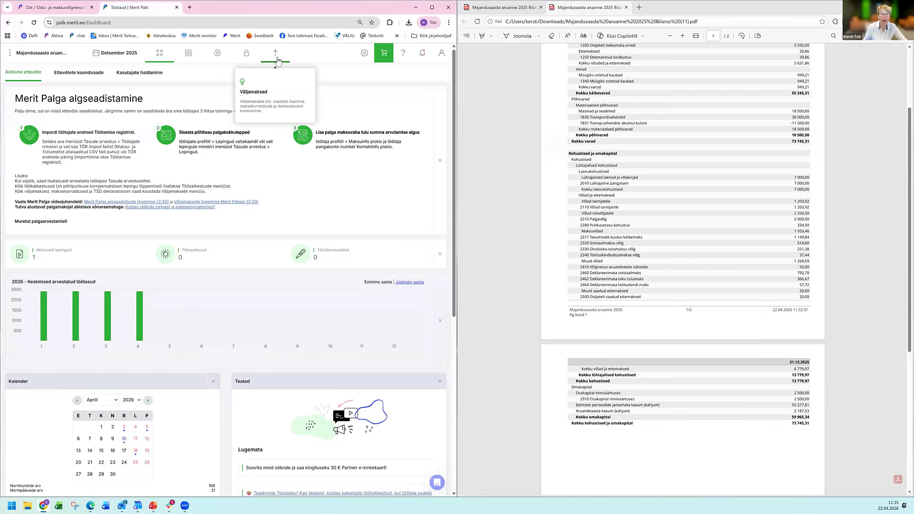
{"action": "left_click", "coordinate": [279, 87]}
{"action": "left_click", "coordinate": [280, 87]}
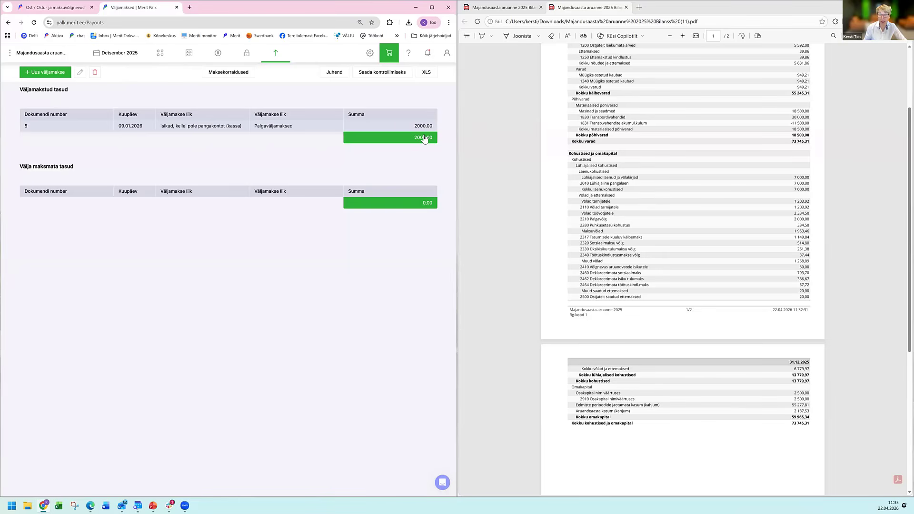
{"action": "left_click", "coordinate": [277, 57]}
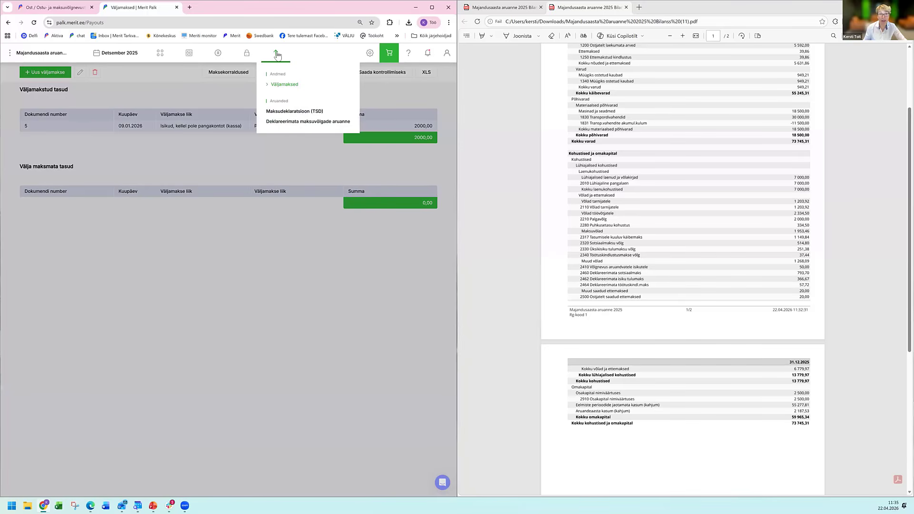
{"action": "left_click", "coordinate": [301, 123]}
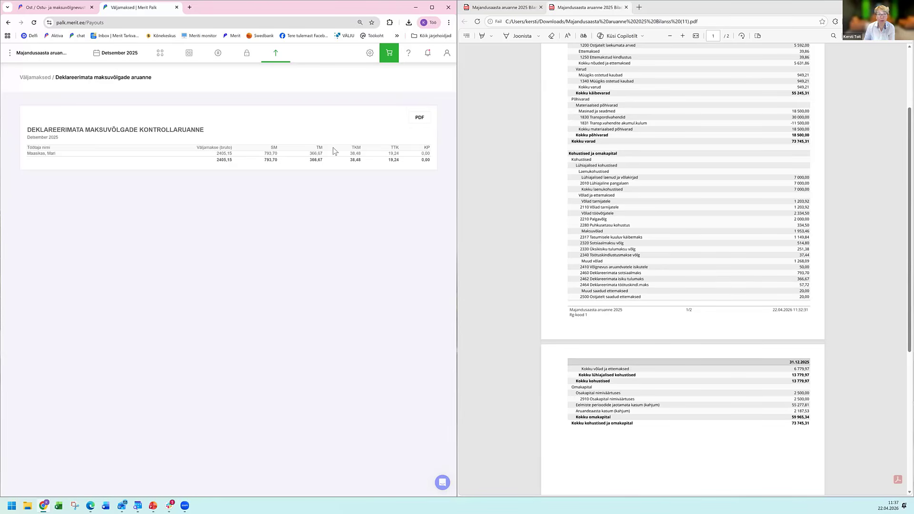
Generate the vacation liability report (Puhkusekohustused) with the option to include the calculation month in the daily pay (Päevatasu leidmisel arvestuskuu) enabled.
{"action": "left_click", "coordinate": [217, 59]}
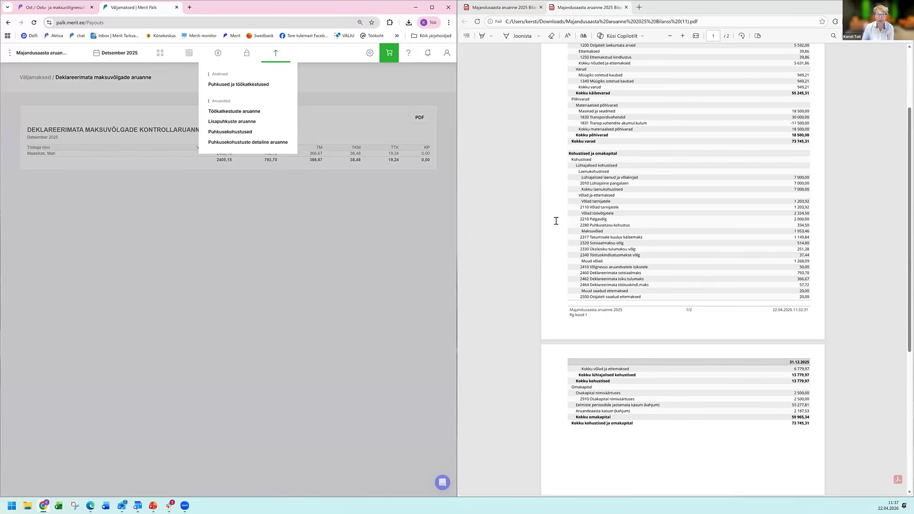
{"action": "left_click", "coordinate": [218, 53]}
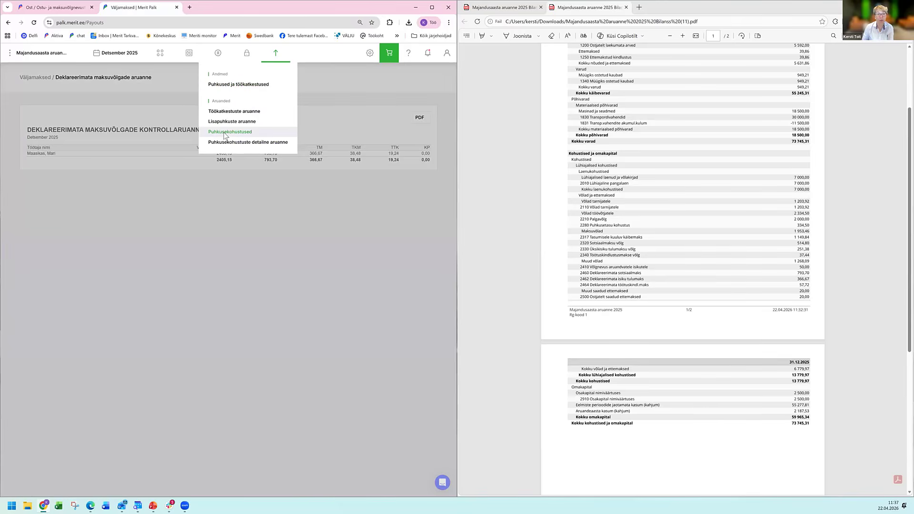
{"action": "left_click", "coordinate": [226, 134]}
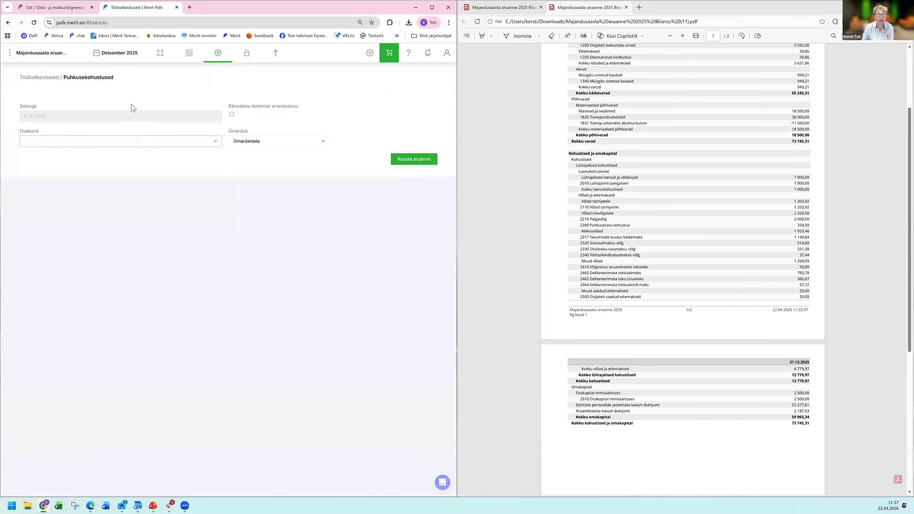
{"action": "left_click", "coordinate": [232, 114]}
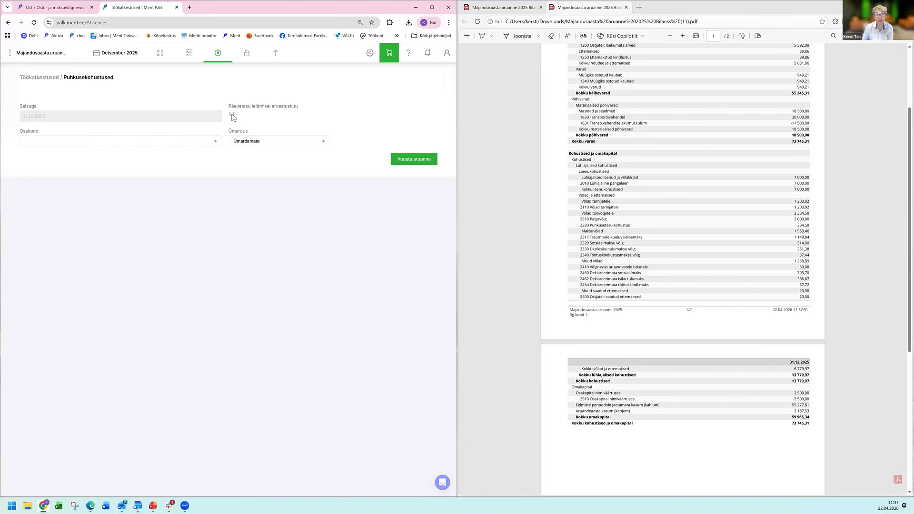
{"action": "left_click", "coordinate": [415, 165]}
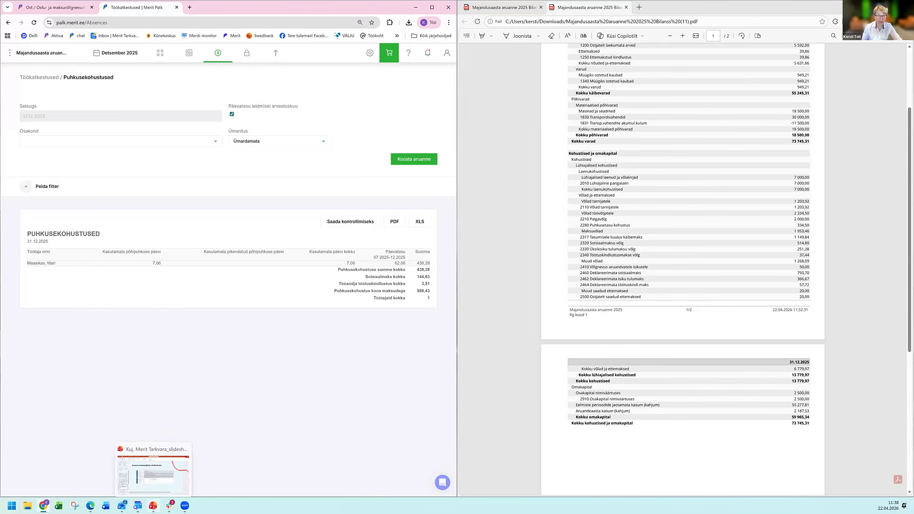
Switch to PowerPoint and present the slide Puhkusekohustuse saldo ümberarvestus.
{"action": "left_click", "coordinate": [153, 506]}
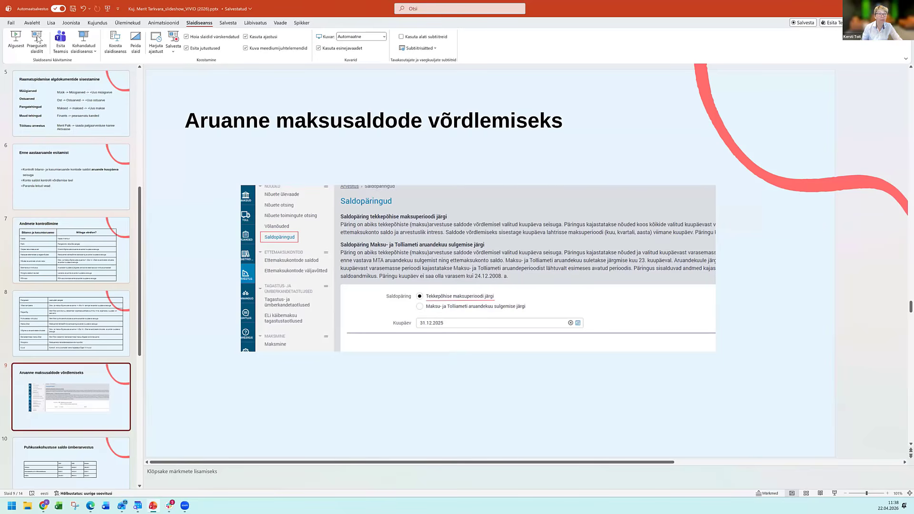
{"action": "key", "text": "shift+F5"}
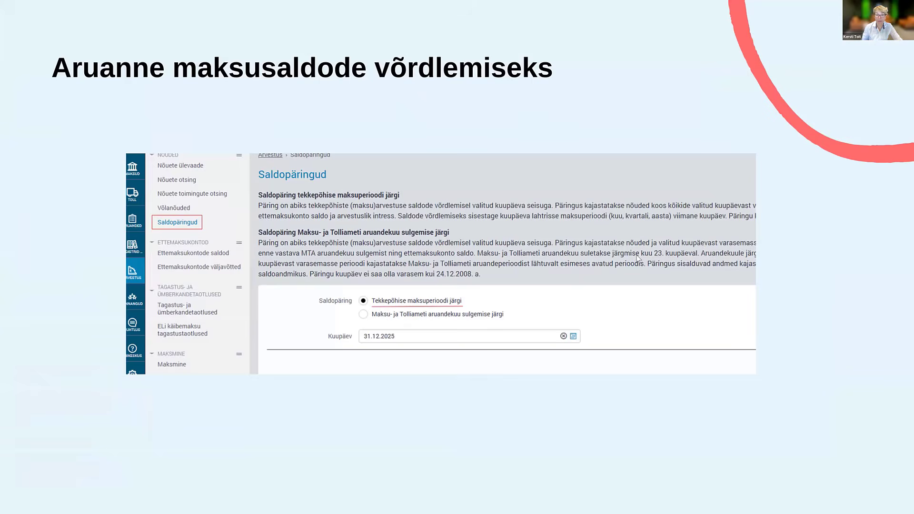
{"action": "left_click", "coordinate": [638, 258]}
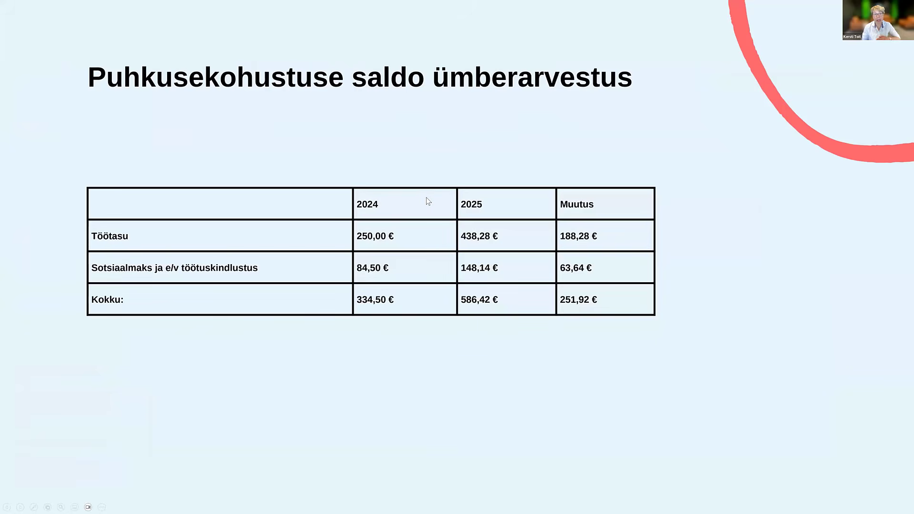
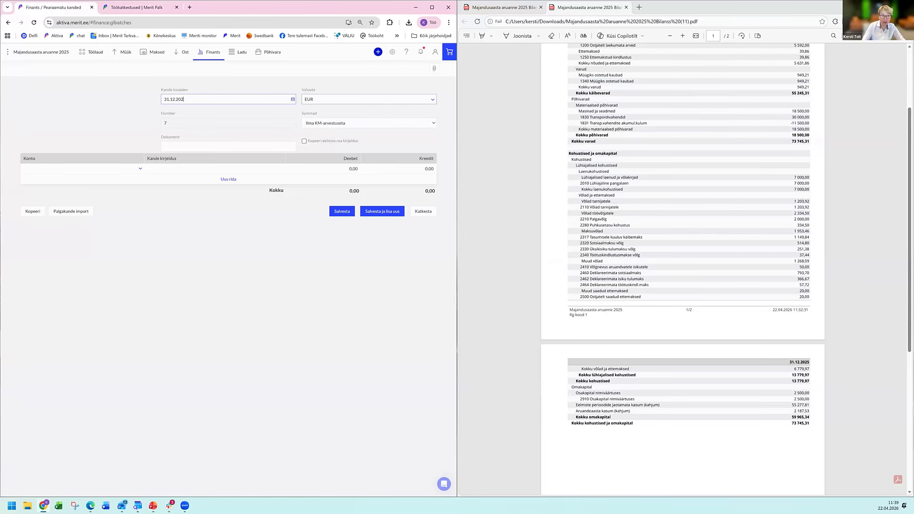
Date the ledger entry 31.12.2025, name its document "puhkusekohustuse ümberarvestus" and enable copying the previous row's description.
{"action": "key", "text": "Tab"}
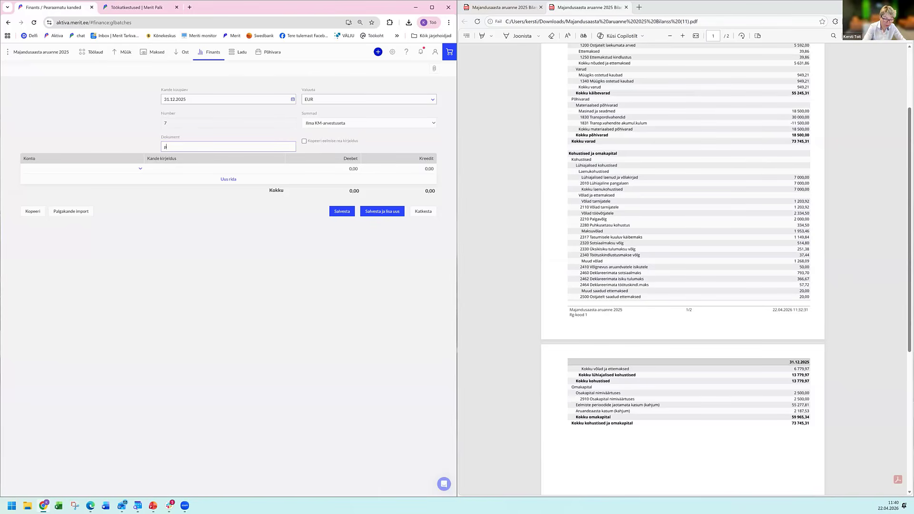
{"action": "type", "text": "kusekohustuse ümberarvestus"}
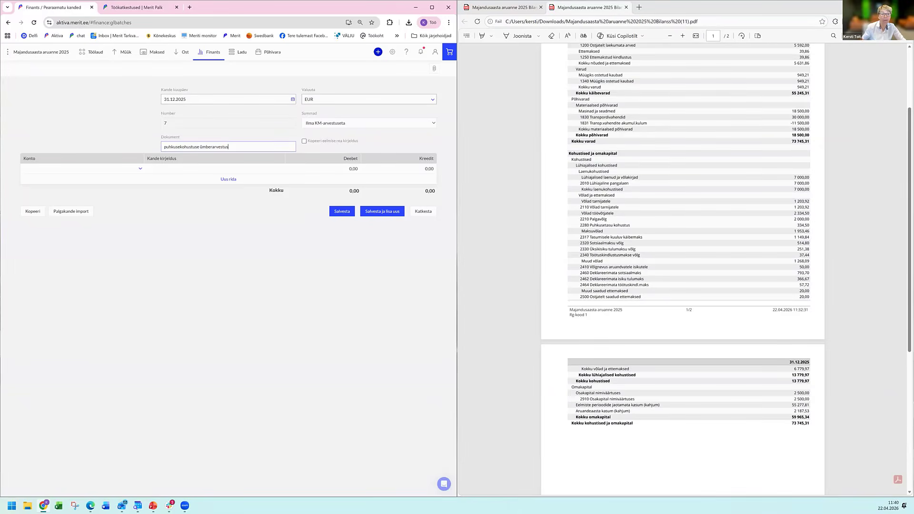
{"action": "left_click", "coordinate": [304, 141]}
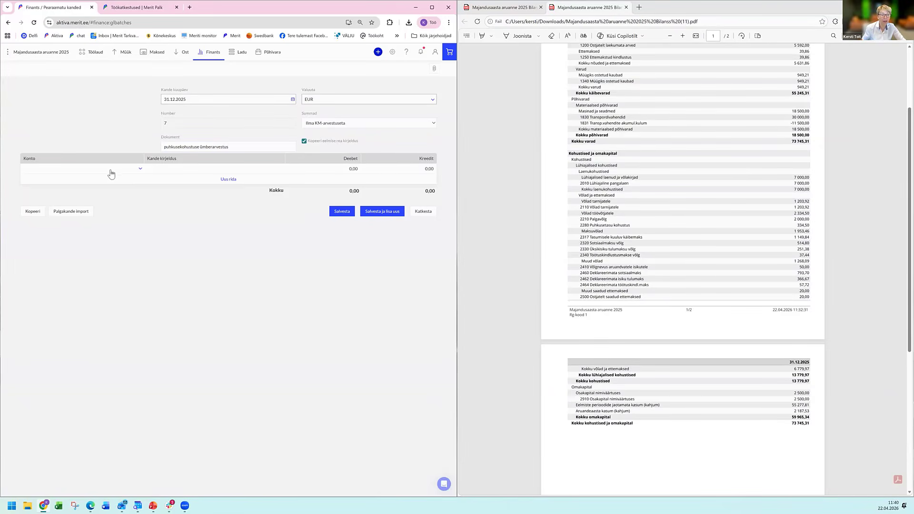
Enter the first row on account 2280 Puhkusetasu kohustus with a credit of 251,92.
{"action": "left_click", "coordinate": [111, 173]}
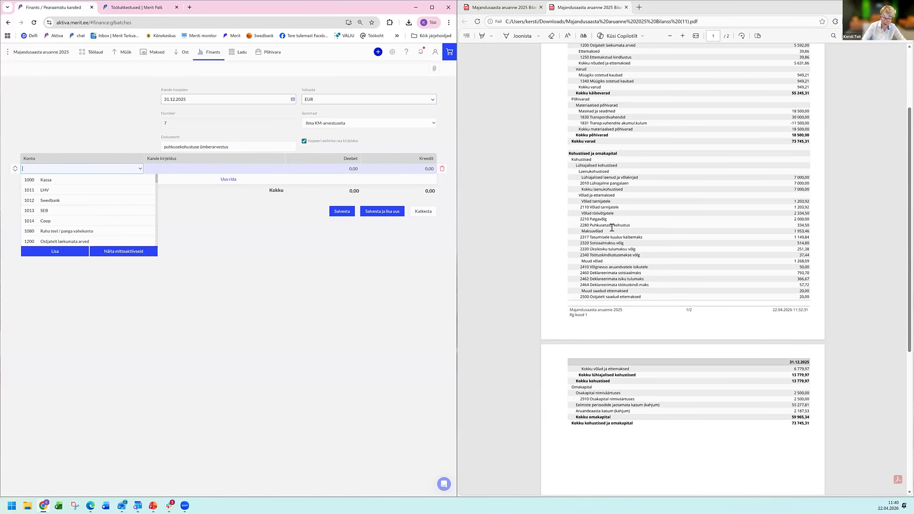
{"action": "type", "text": "2280"}
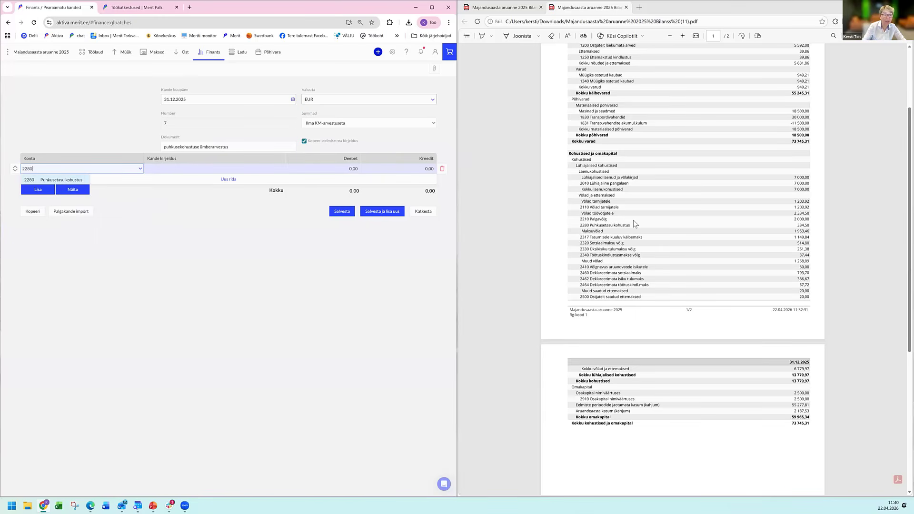
{"action": "key", "text": "Tab"}
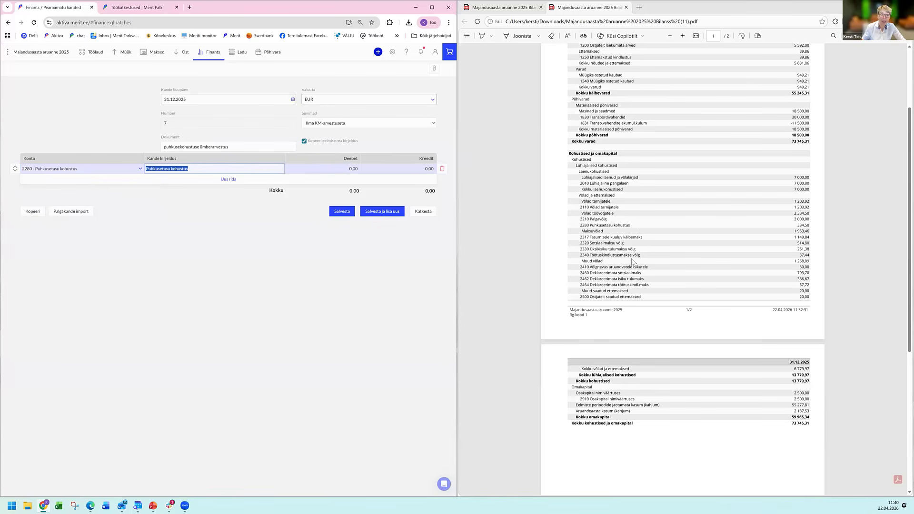
{"action": "left_click", "coordinate": [393, 168]}
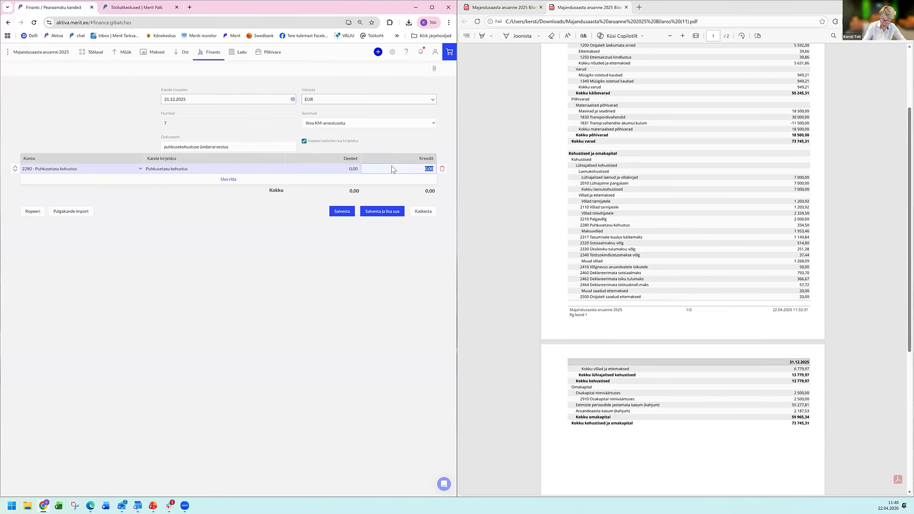
{"action": "type", "text": "251,92"}
{"action": "key", "text": "Tab"}
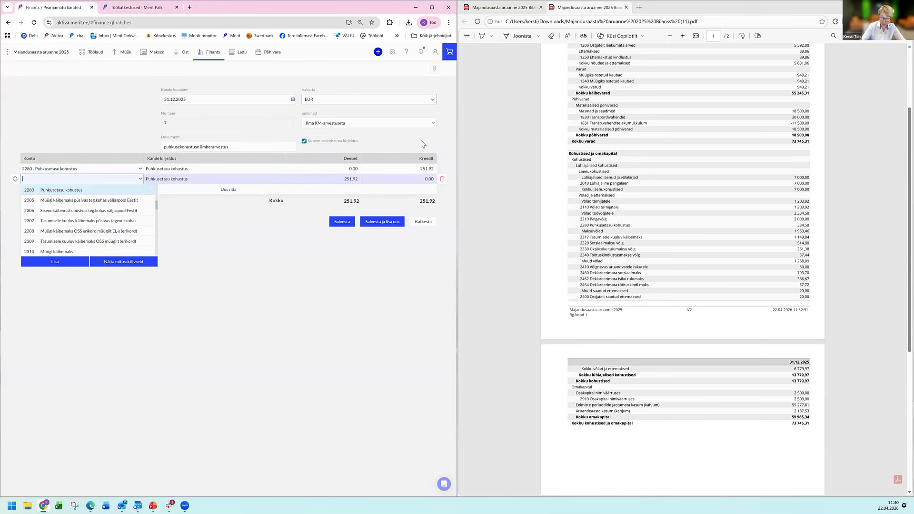
Assign the second row to account 4790 Puhkusekohustuse kulu (reserv) with a debit of 188,25.
{"action": "type", "text": "47"}
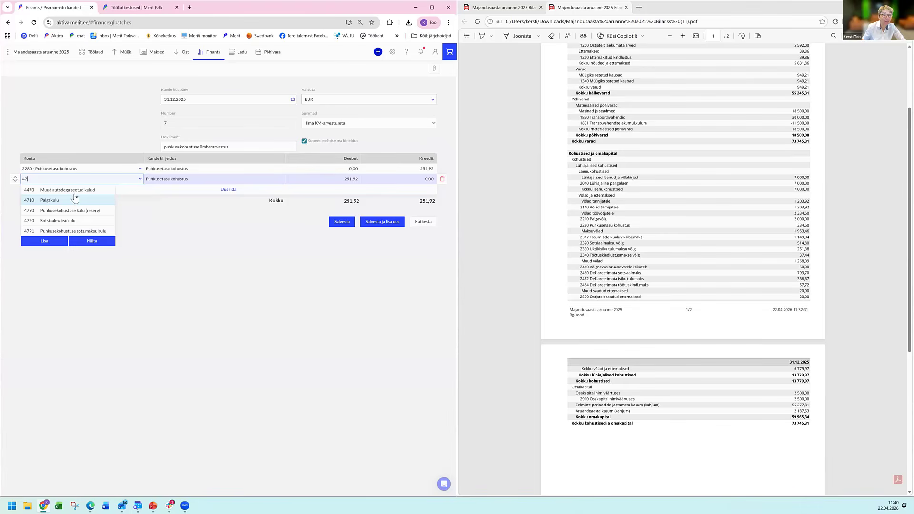
{"action": "left_click", "coordinate": [78, 211]}
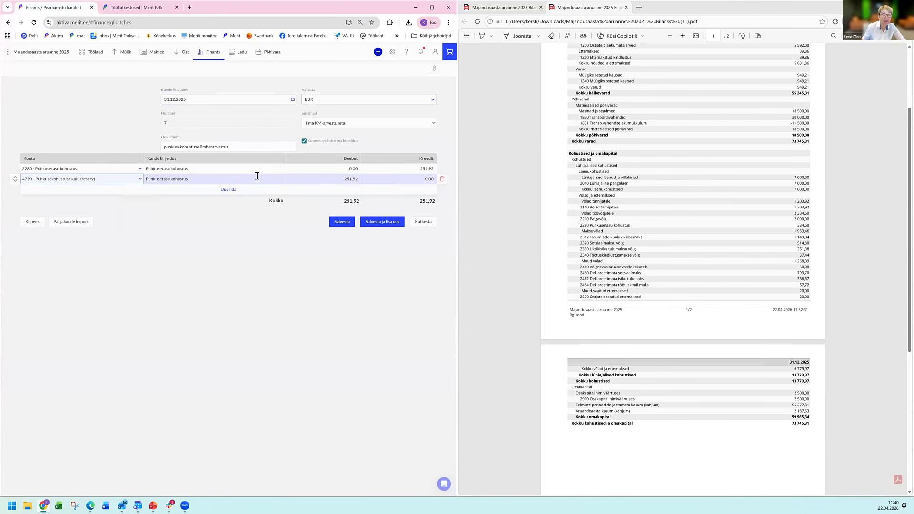
{"action": "left_click", "coordinate": [315, 180]}
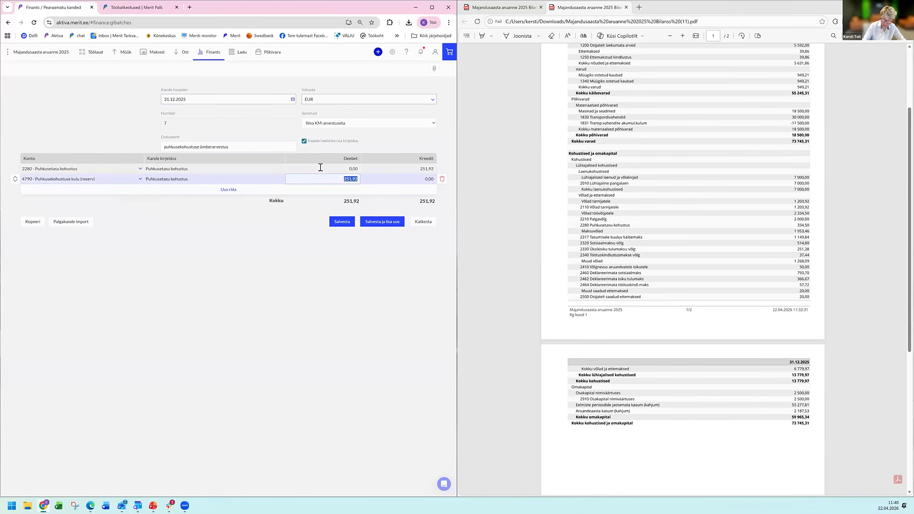
{"action": "type", "text": "188,25"}
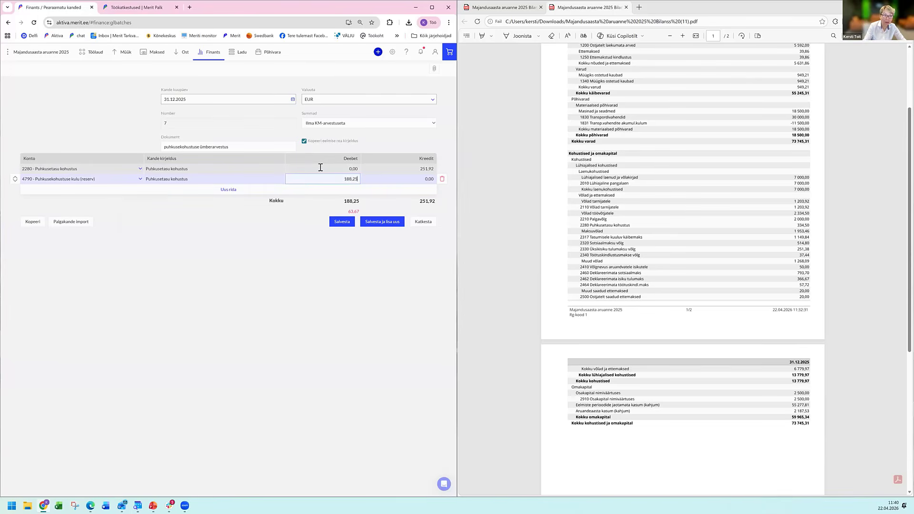
{"action": "key", "text": "Tab"}
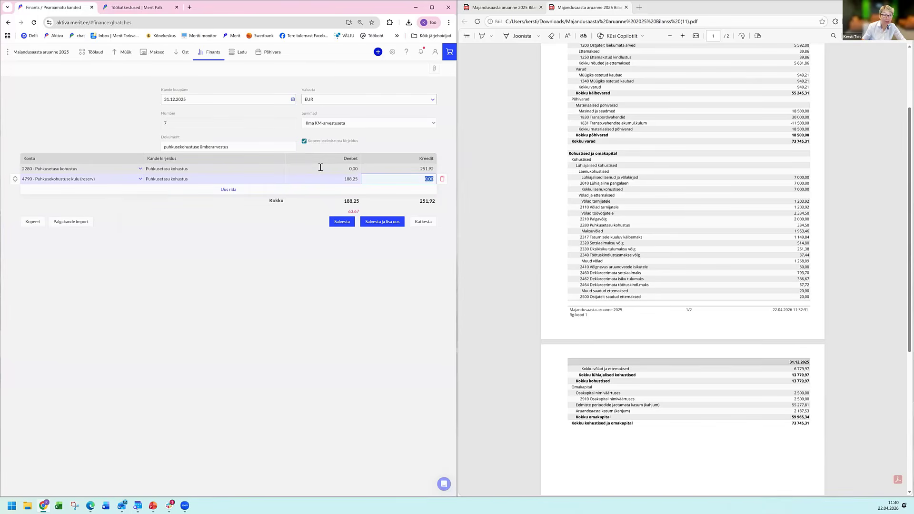
Add a third row on account 4791 Puhkusekohustuse sots.maksu kulu for the remaining debit of 63,67 and save the entry.
{"action": "left_click", "coordinate": [57, 196]}
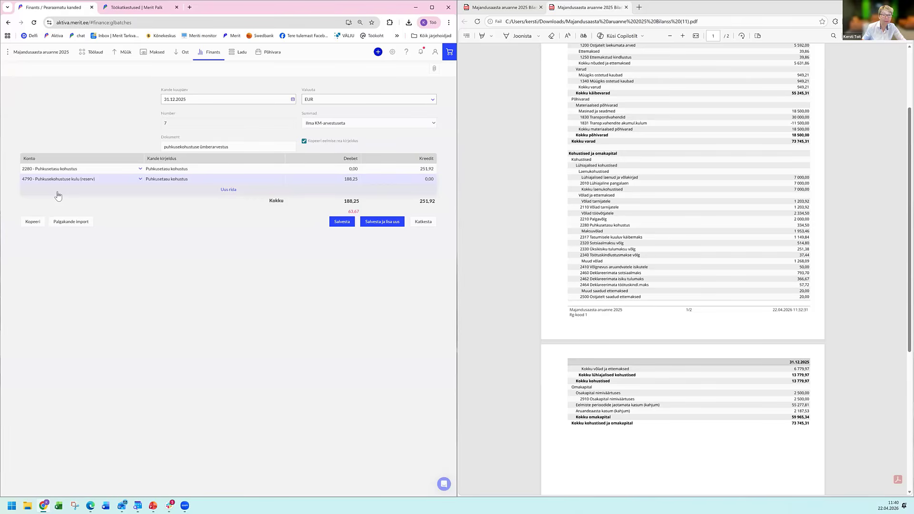
{"action": "left_click", "coordinate": [57, 194]}
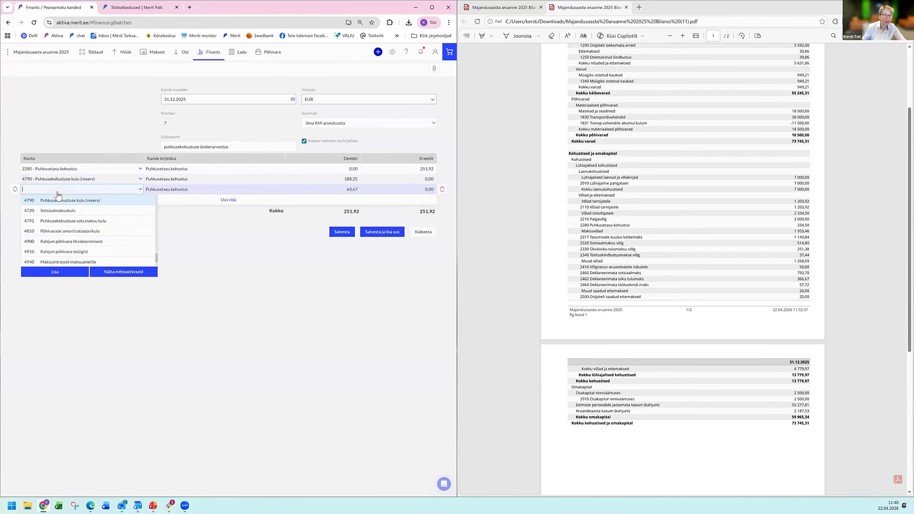
{"action": "left_click", "coordinate": [67, 222]}
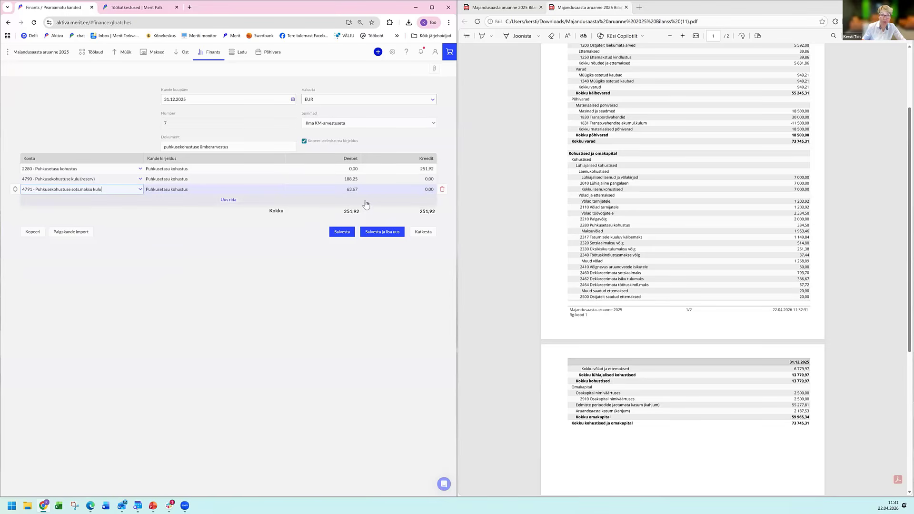
{"action": "left_click", "coordinate": [339, 235]}
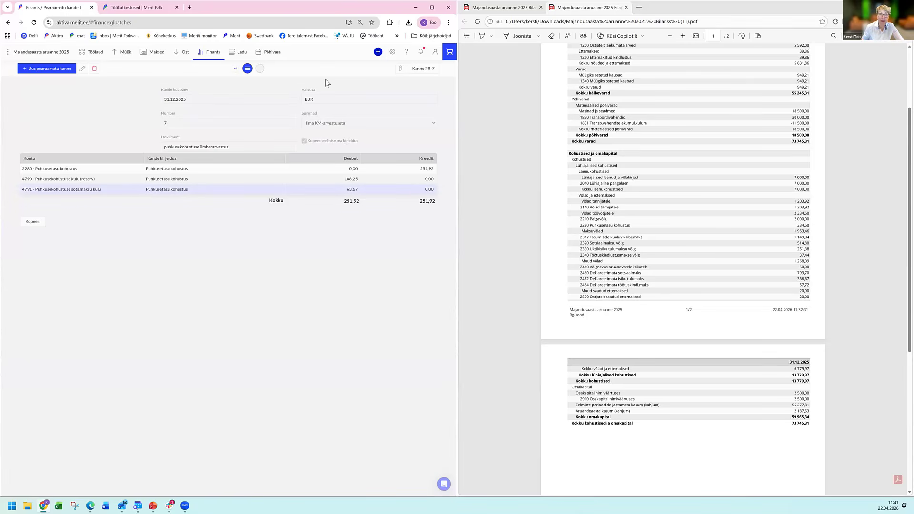
Generate the detailed balance sheet as of 31.12.2025 and find account 2280 Puhkusetasu kohustus among the liabilities.
{"action": "left_click", "coordinate": [214, 53]}
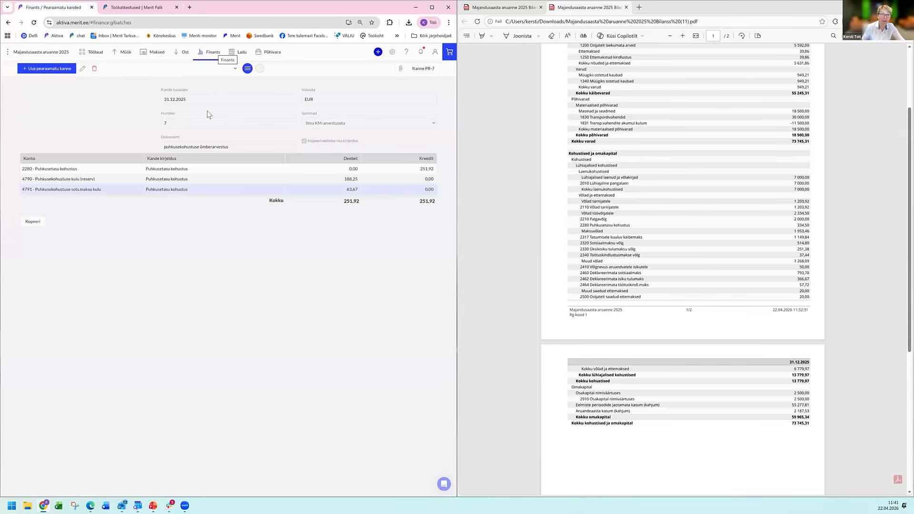
{"action": "left_click", "coordinate": [209, 150]}
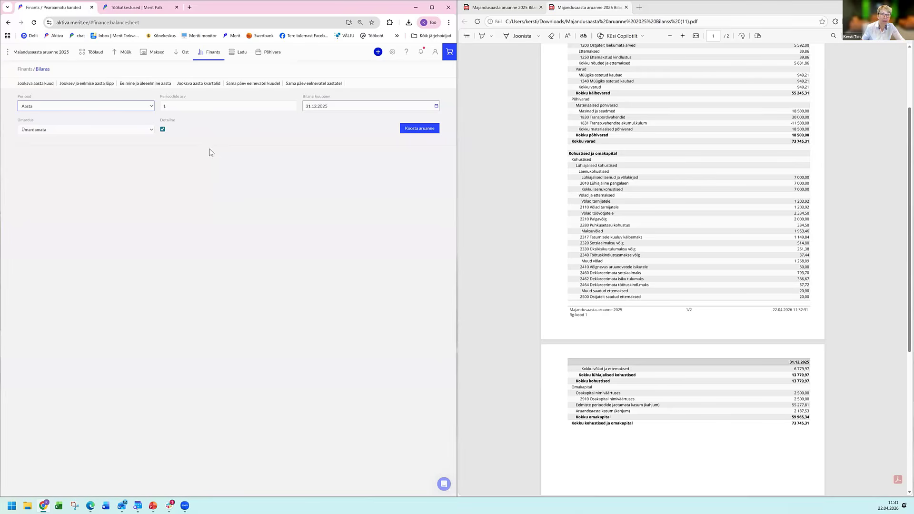
{"action": "left_click", "coordinate": [412, 132]}
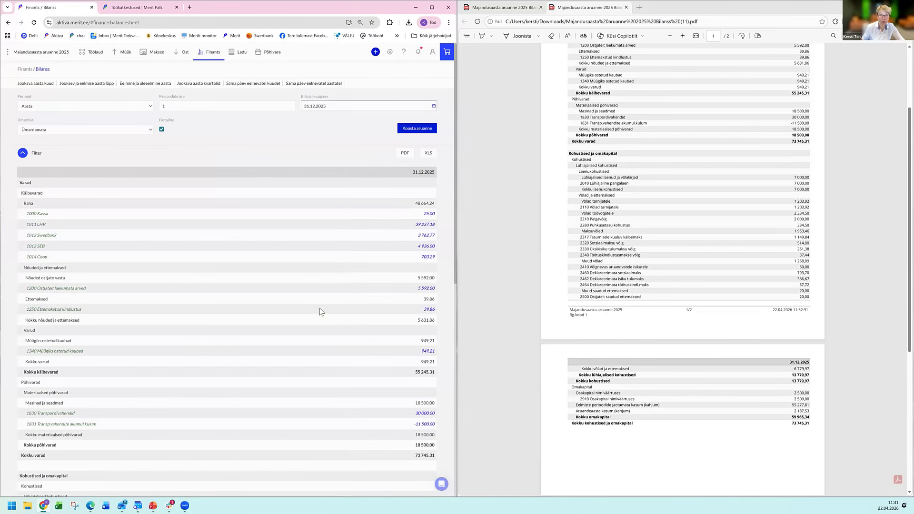
{"action": "scroll", "coordinate": [323, 319], "scroll_direction": "down", "scroll_amount": 5}
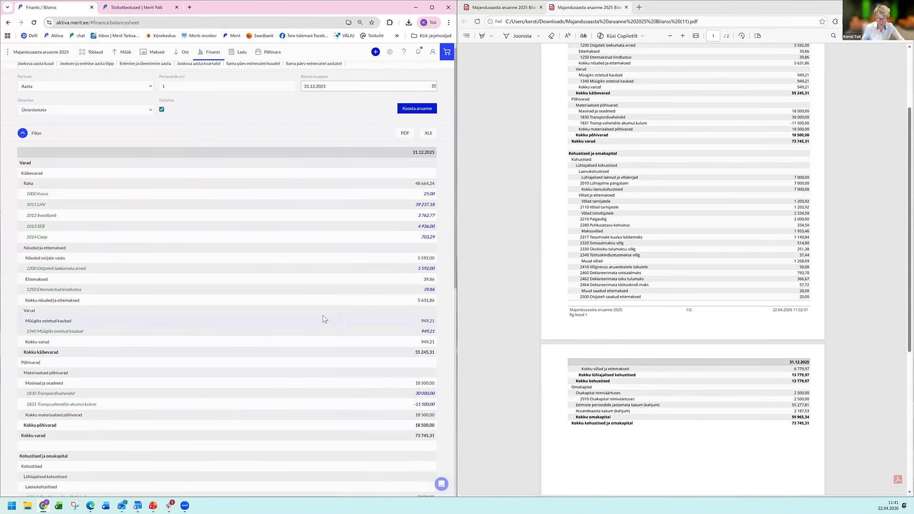
{"action": "scroll", "coordinate": [319, 319], "scroll_direction": "down", "scroll_amount": 2}
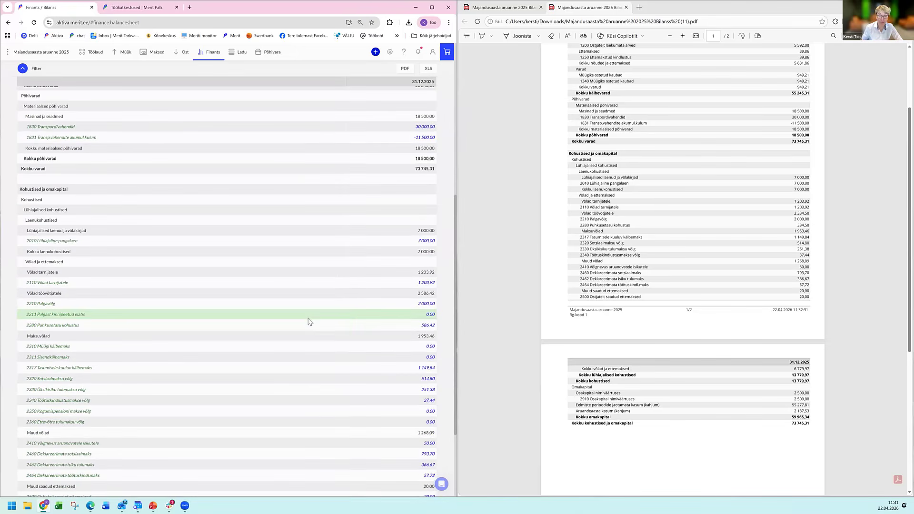
{"action": "scroll", "coordinate": [307, 322], "scroll_direction": "down", "scroll_amount": 1}
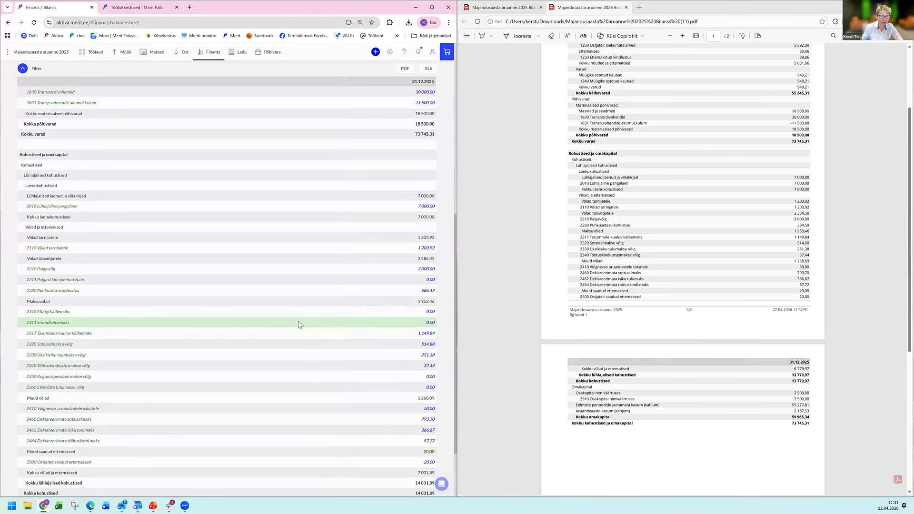
Compare the account 2280 balance with the vacation liability including taxes in Merit Palk, and close the Merit Palk report.
{"action": "left_click", "coordinate": [435, 292]}
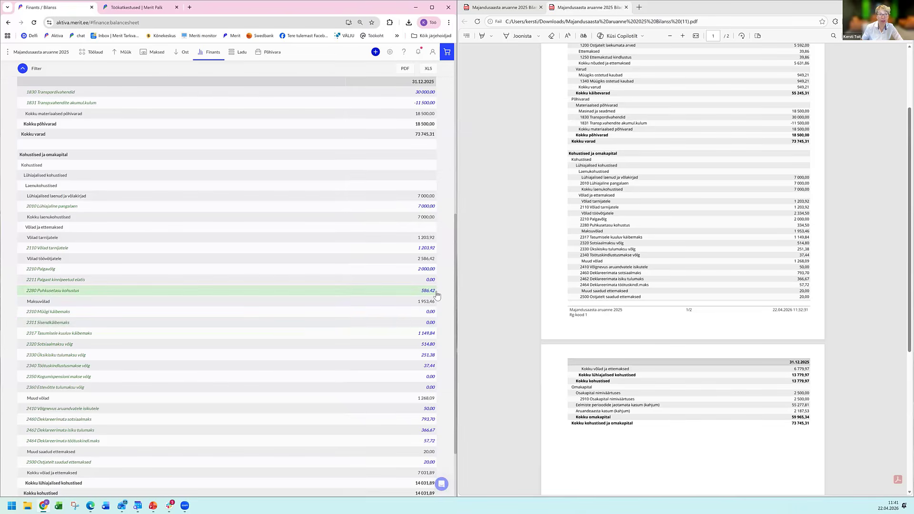
{"action": "left_click", "coordinate": [428, 346]}
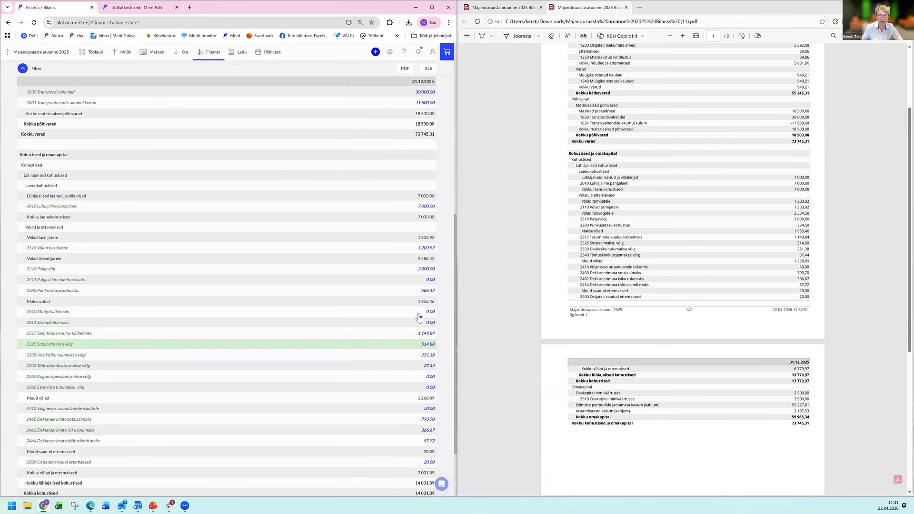
{"action": "left_click", "coordinate": [428, 291]}
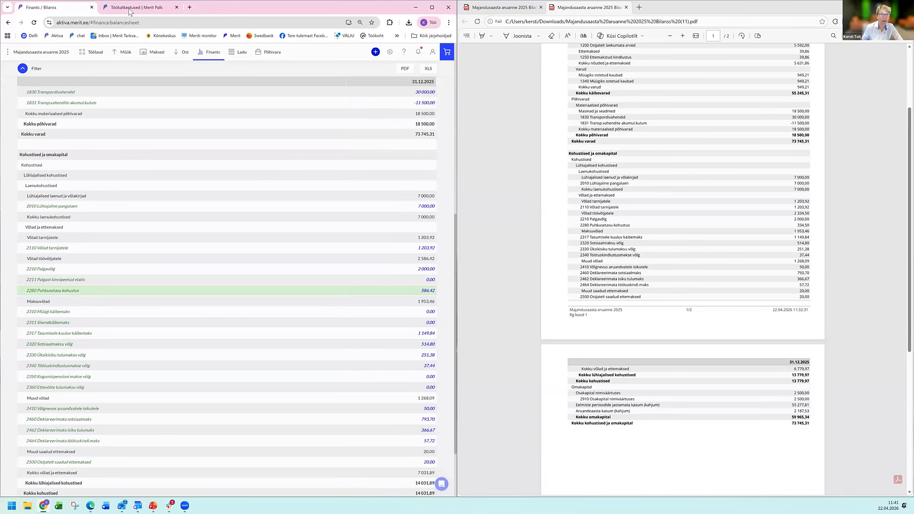
{"action": "left_click", "coordinate": [130, 9]}
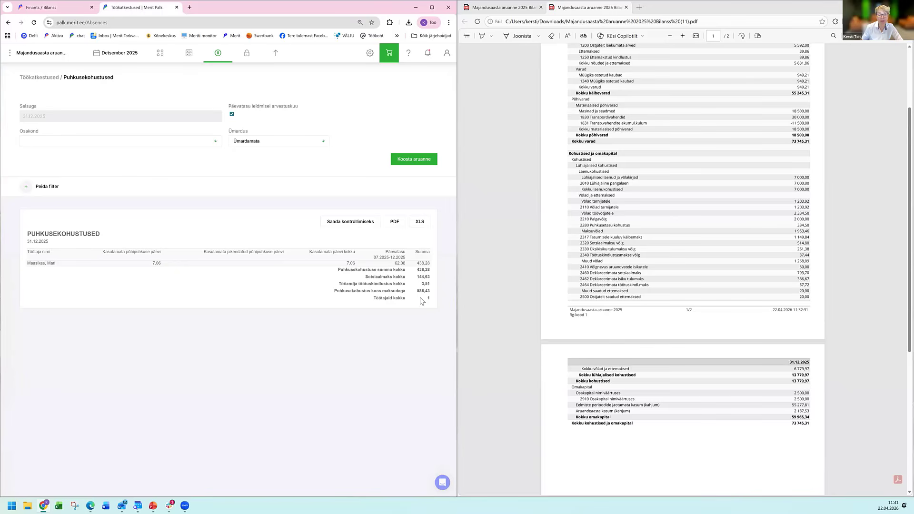
{"action": "left_click", "coordinate": [177, 7]}
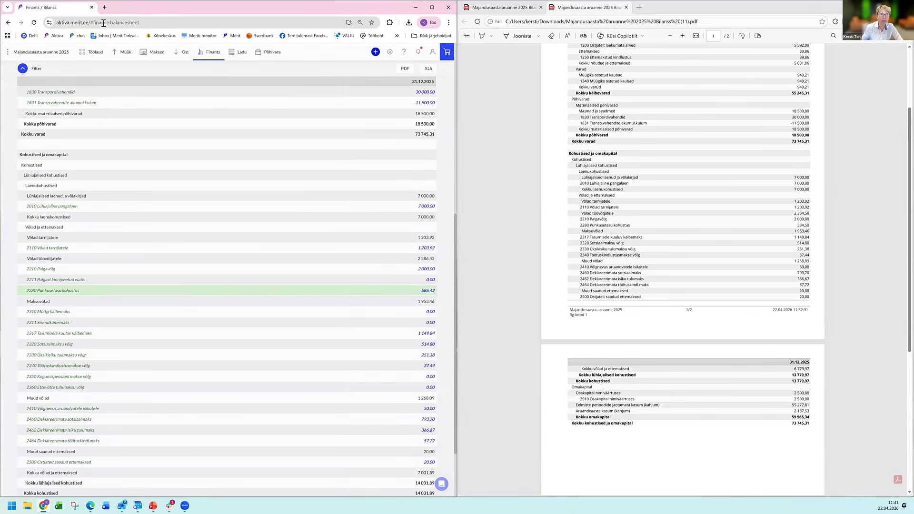
Reopen the saved vacation liability recalculation entry for editing and set the credit on account 2280 to 251,91.
{"action": "left_click", "coordinate": [216, 55]}
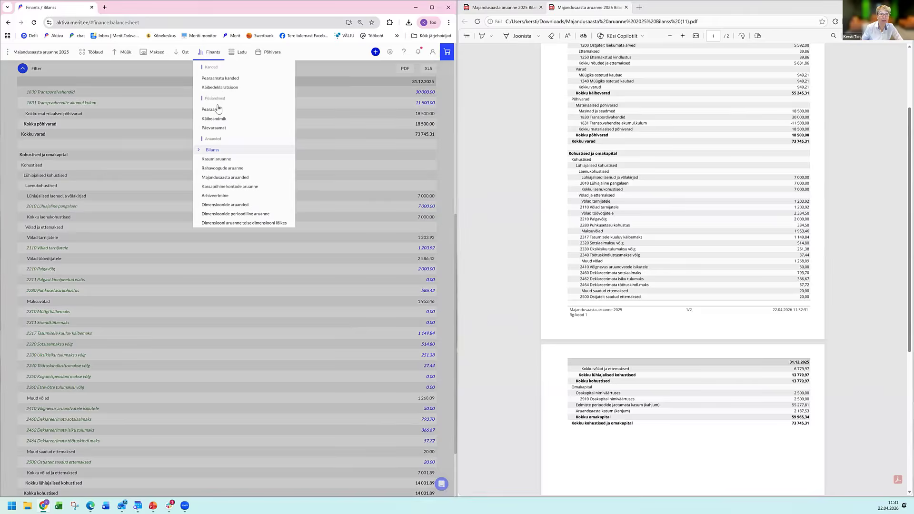
{"action": "left_click", "coordinate": [218, 109]}
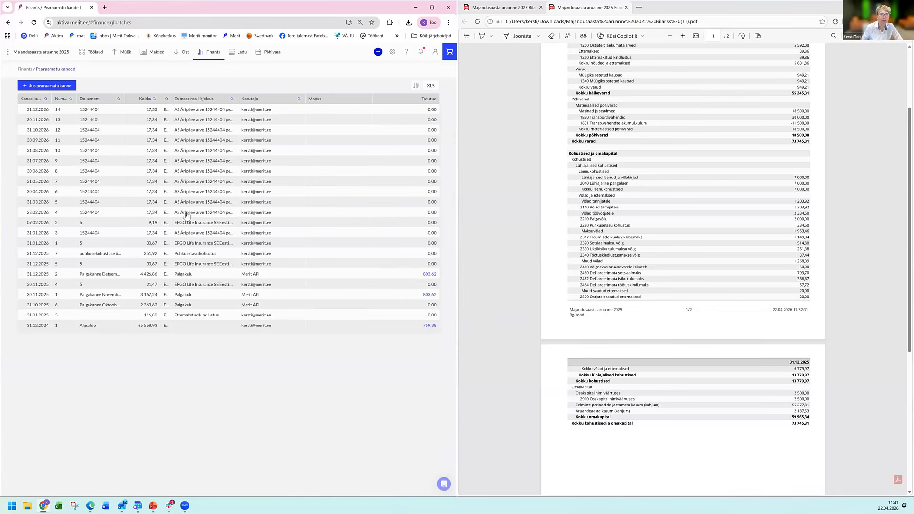
{"action": "left_click", "coordinate": [205, 255]}
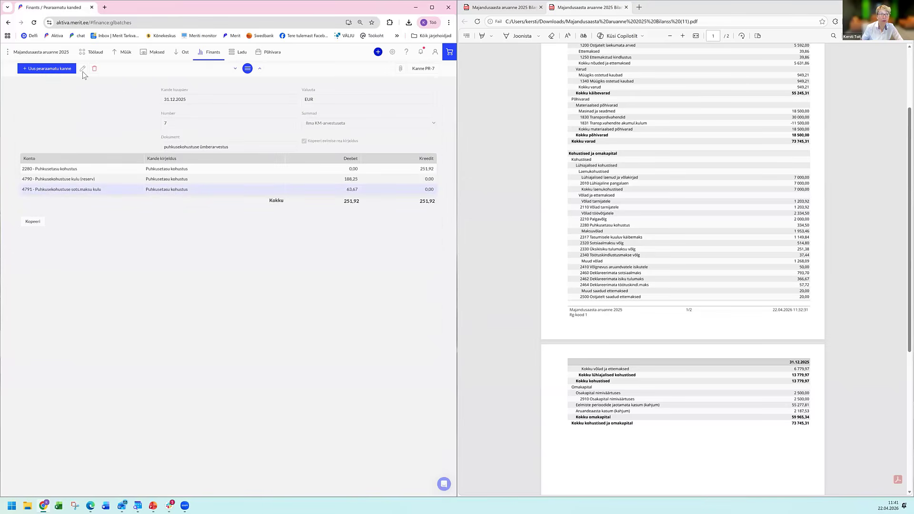
{"action": "left_click", "coordinate": [83, 69]}
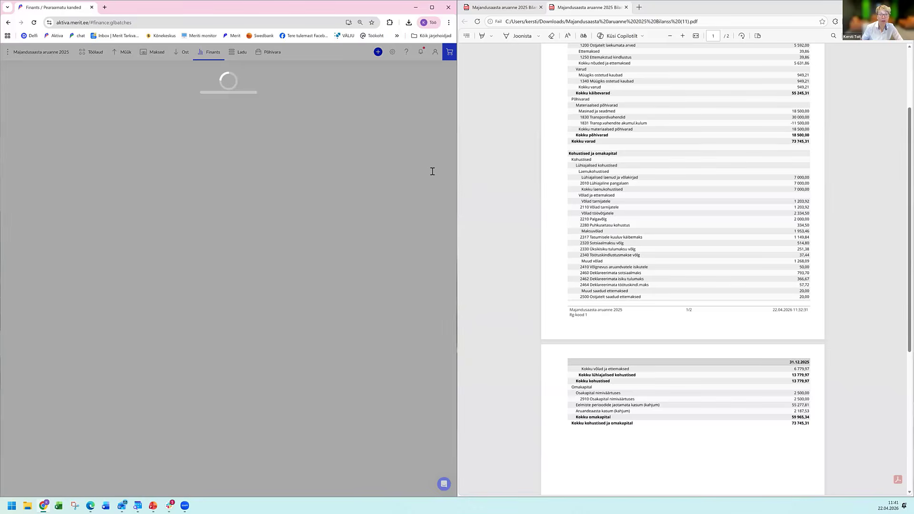
{"action": "left_click", "coordinate": [434, 170]}
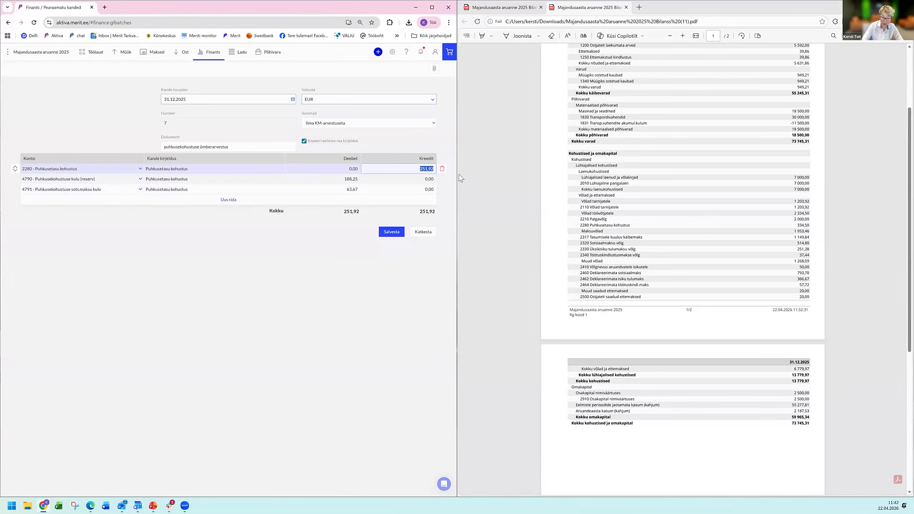
{"action": "key", "text": "Right"}
{"action": "key", "text": "BackSpace"}
{"action": "type", "text": "1"}
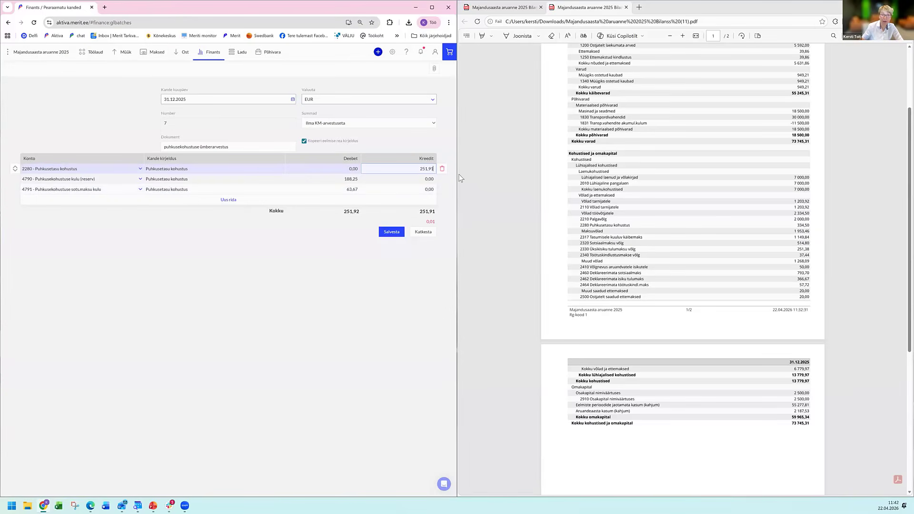
Set the debit on account 4790 to 188,26 and the credit on account 2280 to 251,93, and save the entry.
{"action": "left_click", "coordinate": [358, 183]}
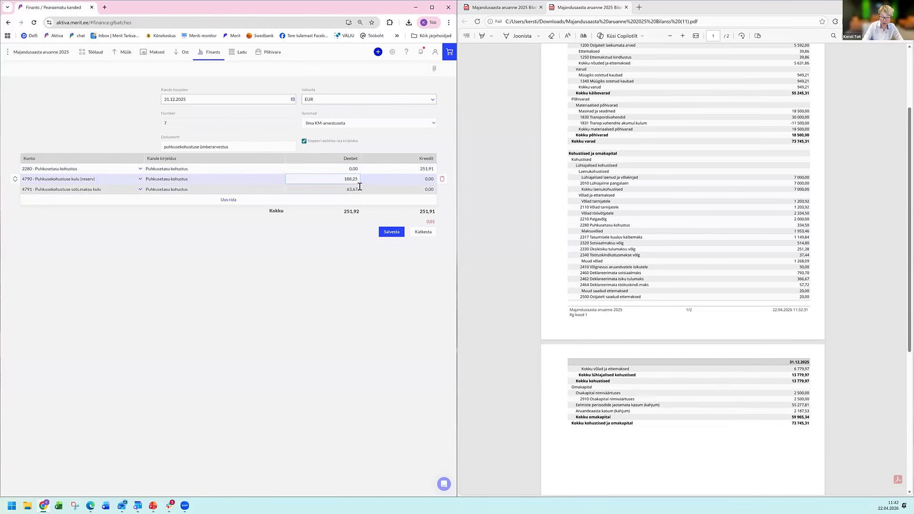
{"action": "key", "text": "BackSpace"}
{"action": "type", "text": "6"}
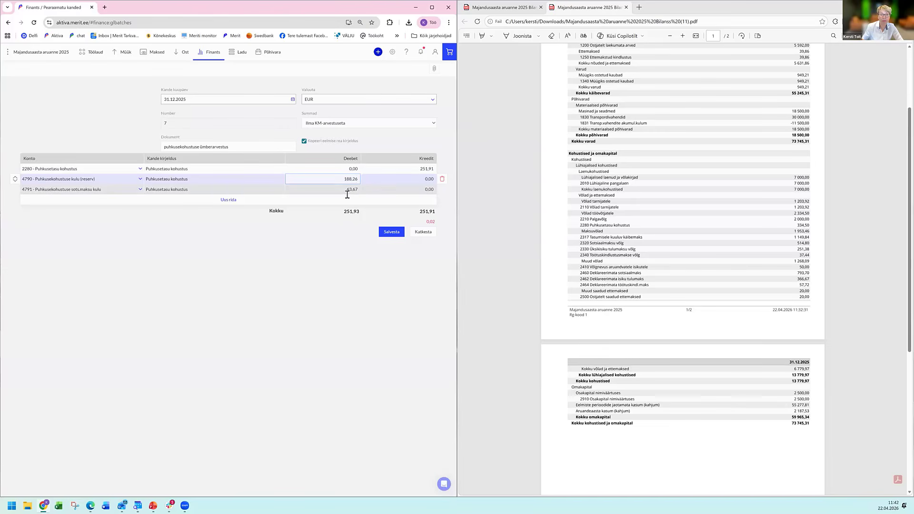
{"action": "left_click", "coordinate": [347, 193]}
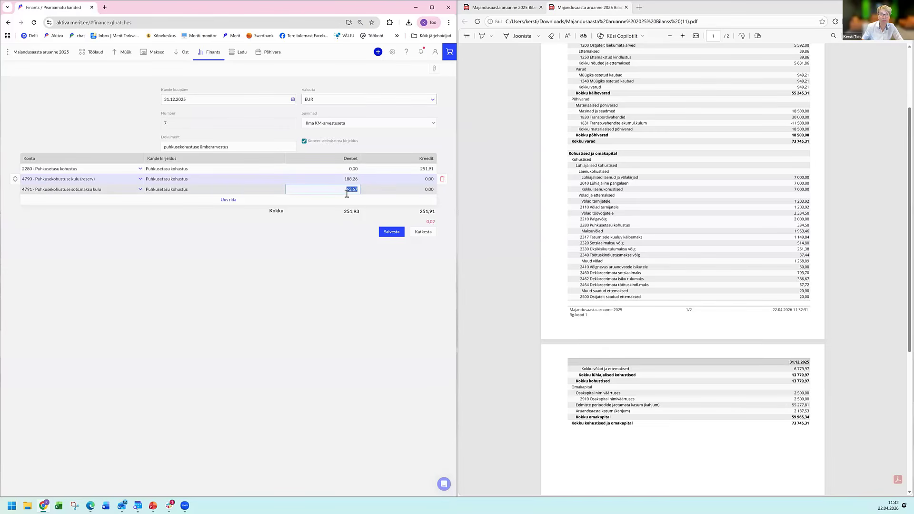
{"action": "left_click", "coordinate": [435, 171]}
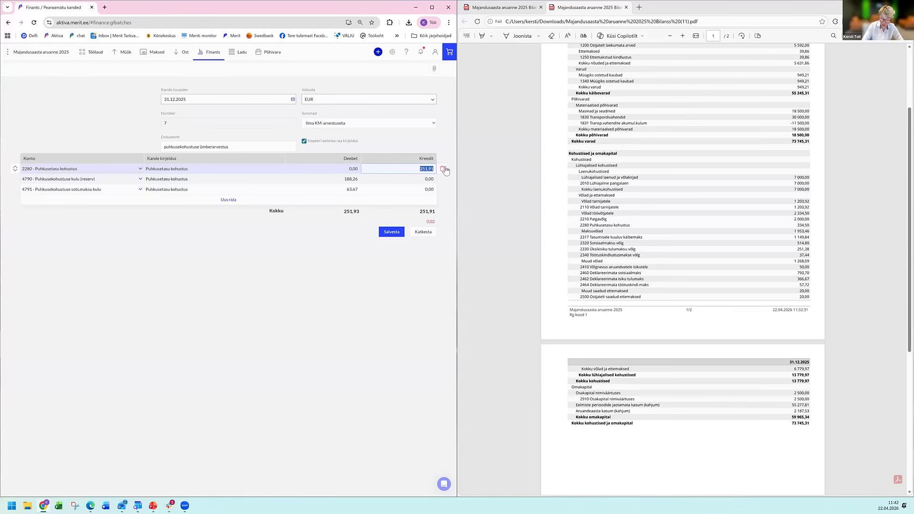
{"action": "type", "text": "251,93"}
{"action": "key", "text": "Return"}
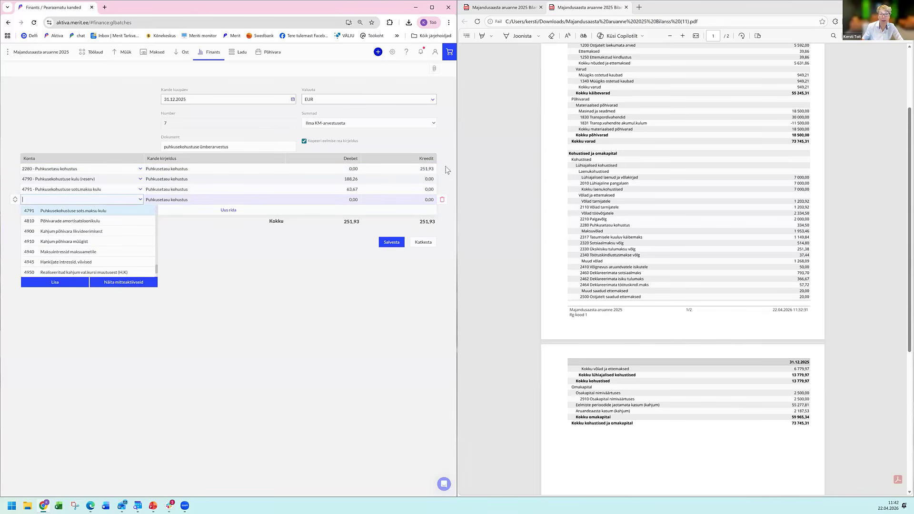
{"action": "left_click", "coordinate": [395, 234]}
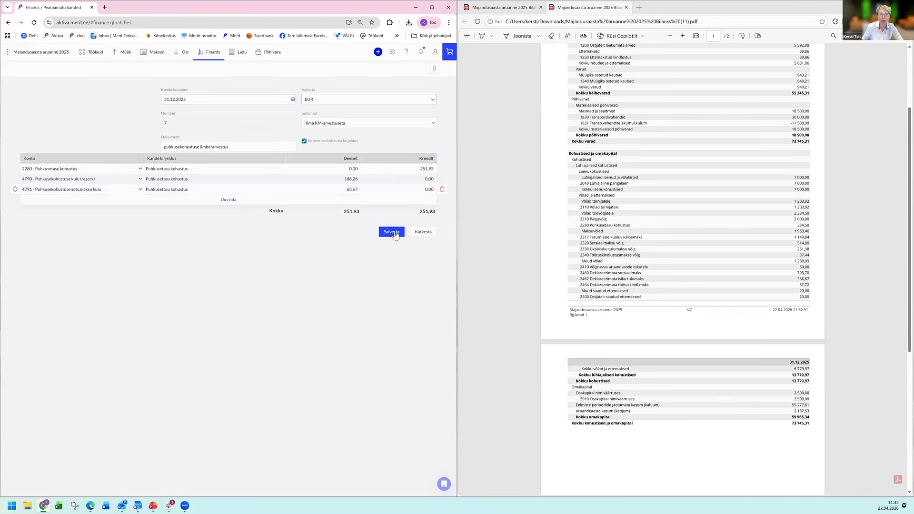
{"action": "left_click", "coordinate": [393, 233]}
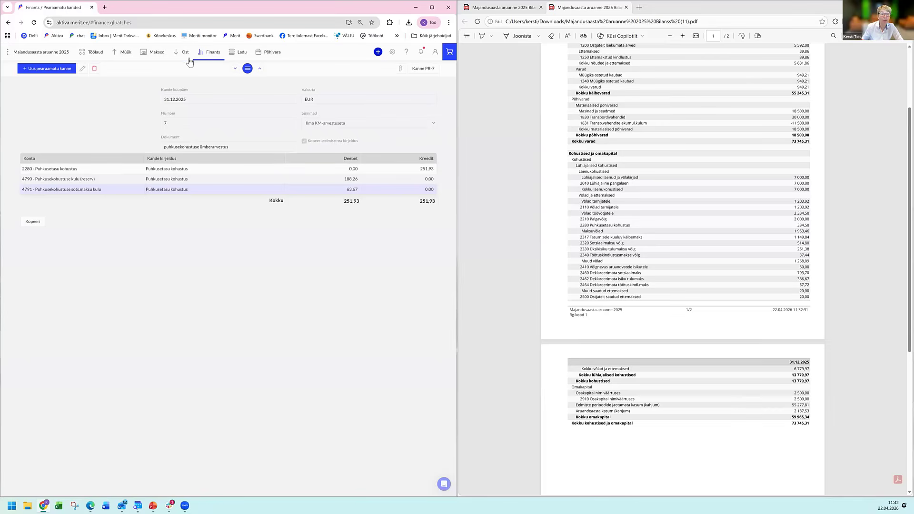
Regenerate the detailed balance sheet as of 31.12.2025, check account 2280 Puhkusetasu kohustus, and close the old balance sheet PDF.
{"action": "left_click", "coordinate": [218, 57]}
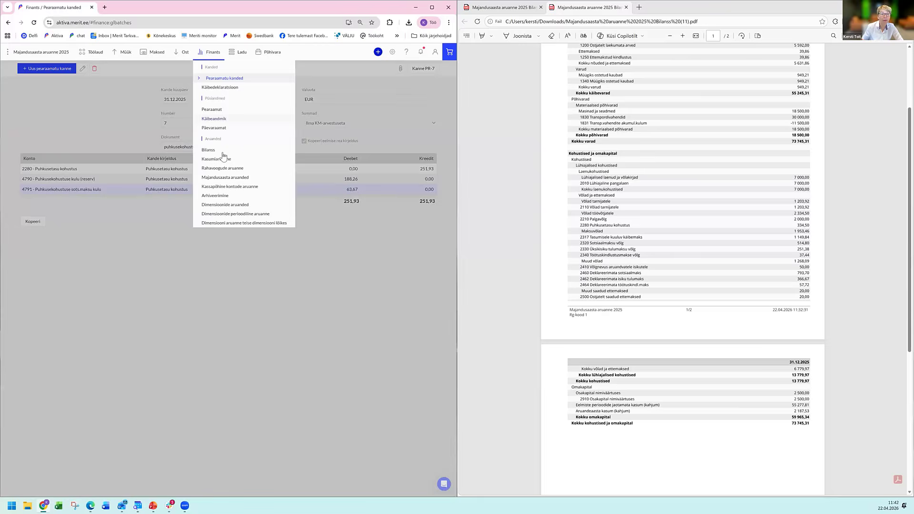
{"action": "left_click", "coordinate": [272, 140]}
{"action": "left_click", "coordinate": [413, 129]}
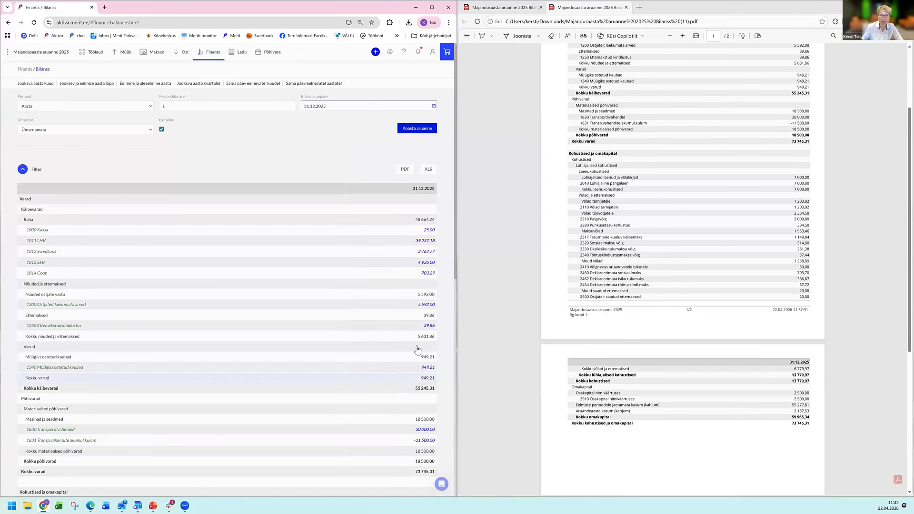
{"action": "scroll", "coordinate": [421, 362], "scroll_direction": "down", "scroll_amount": 5}
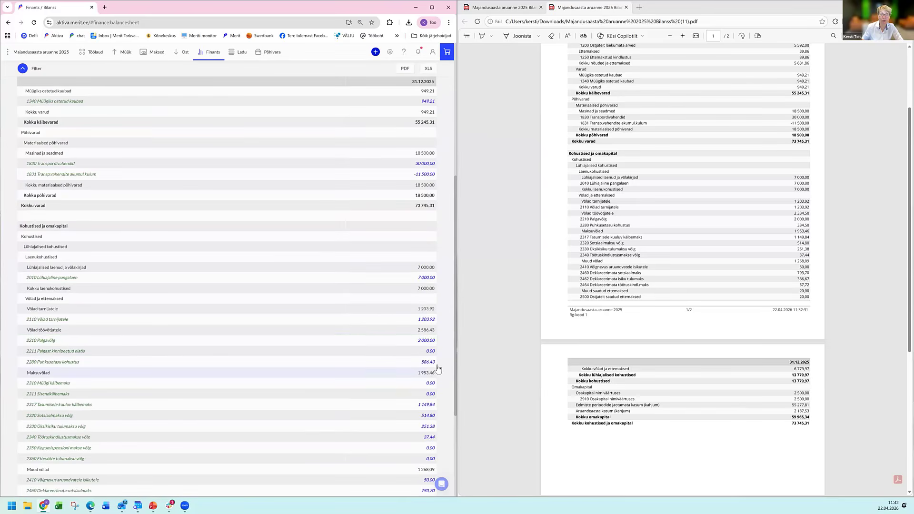
{"action": "left_click", "coordinate": [437, 365]}
{"action": "left_click", "coordinate": [903, 7]}
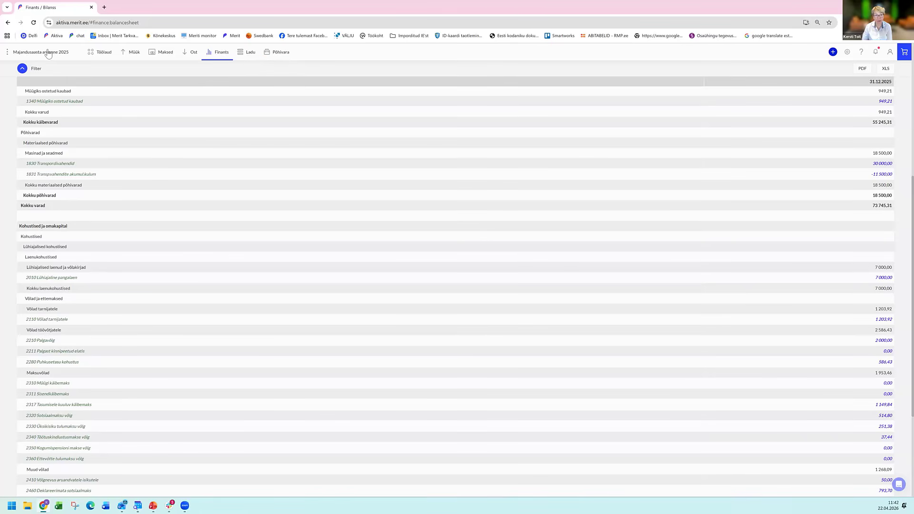
Generate the detailed income statement (Kasumiaruanne) for one yearly period ending 31.12.2025.
{"action": "left_click", "coordinate": [222, 53]}
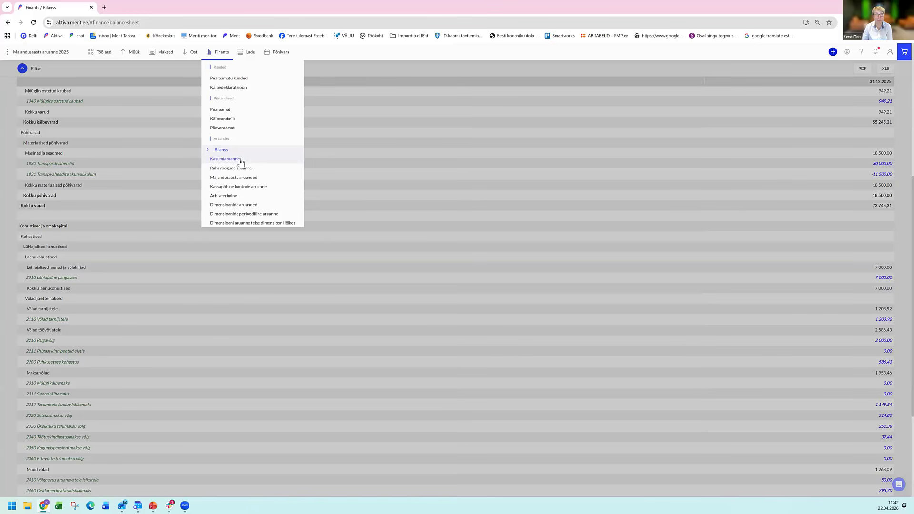
{"action": "left_click", "coordinate": [240, 158]}
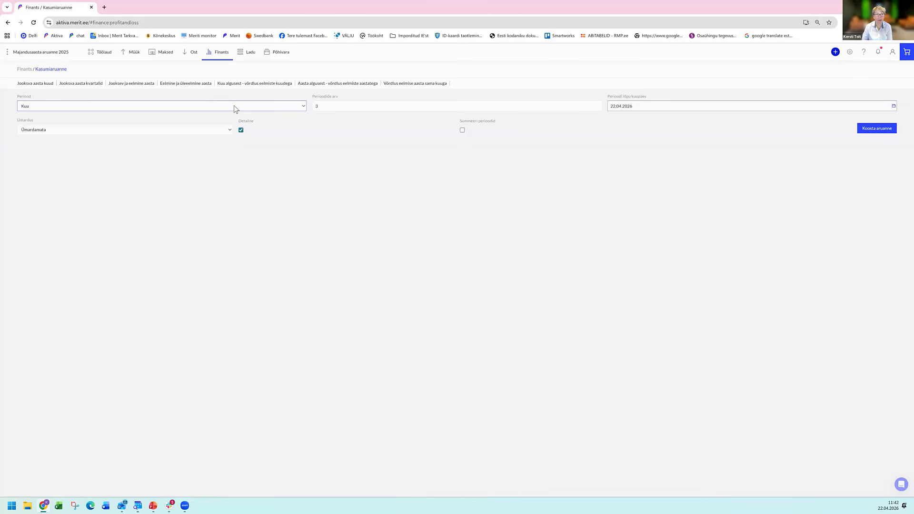
{"action": "left_click", "coordinate": [233, 105]}
{"action": "left_click", "coordinate": [173, 134]}
{"action": "left_click", "coordinate": [331, 107]}
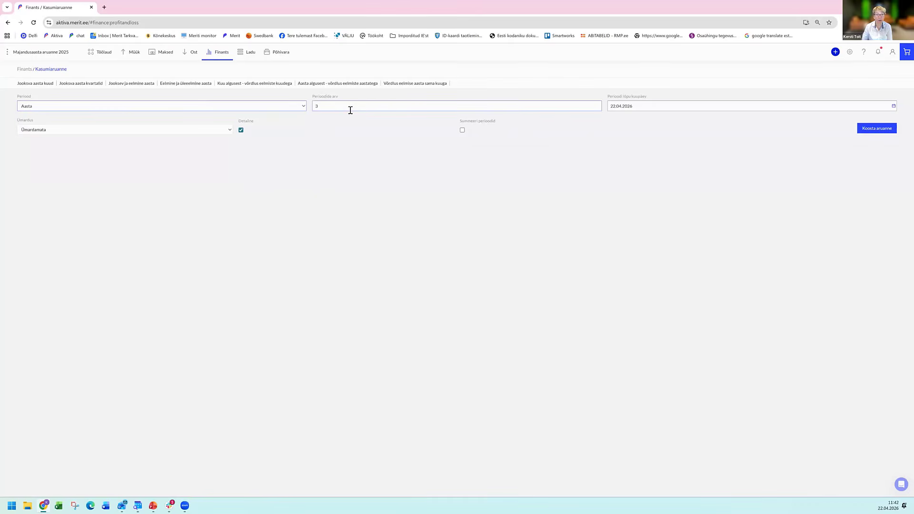
{"action": "type", "text": "1"}
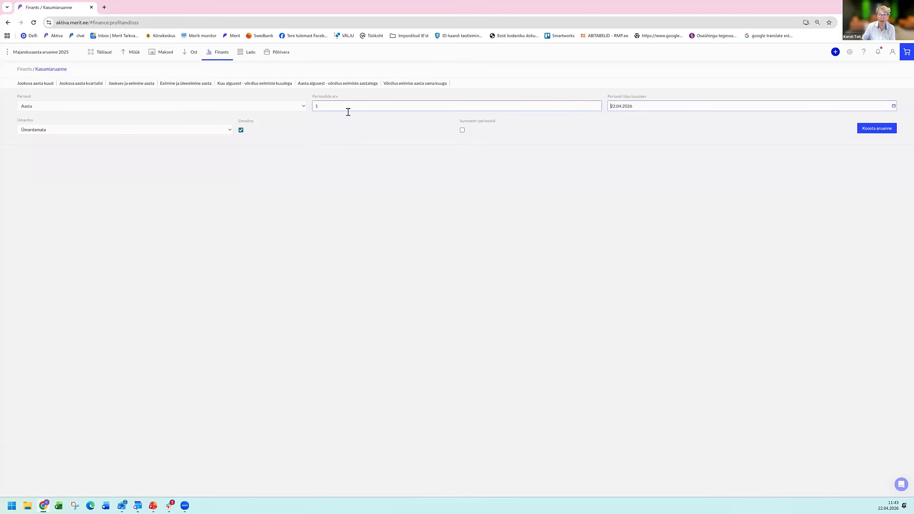
{"action": "key", "text": "Tab"}
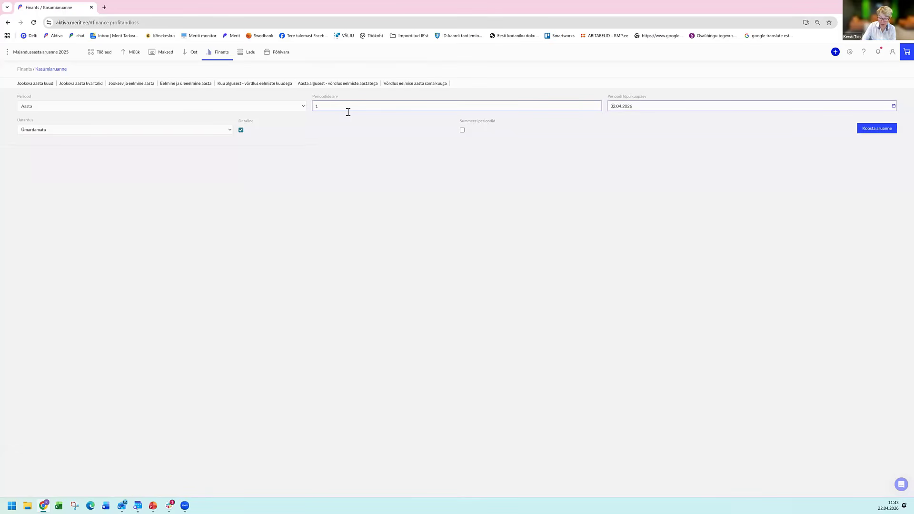
{"action": "type", "text": "31.1"}
{"action": "key", "text": "Tab"}
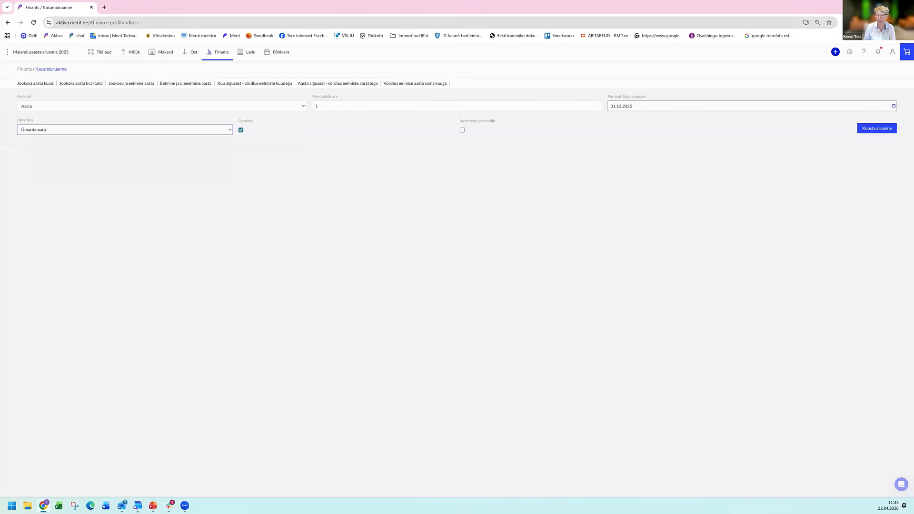
{"action": "left_click", "coordinate": [877, 129]}
{"action": "left_click", "coordinate": [240, 321]}
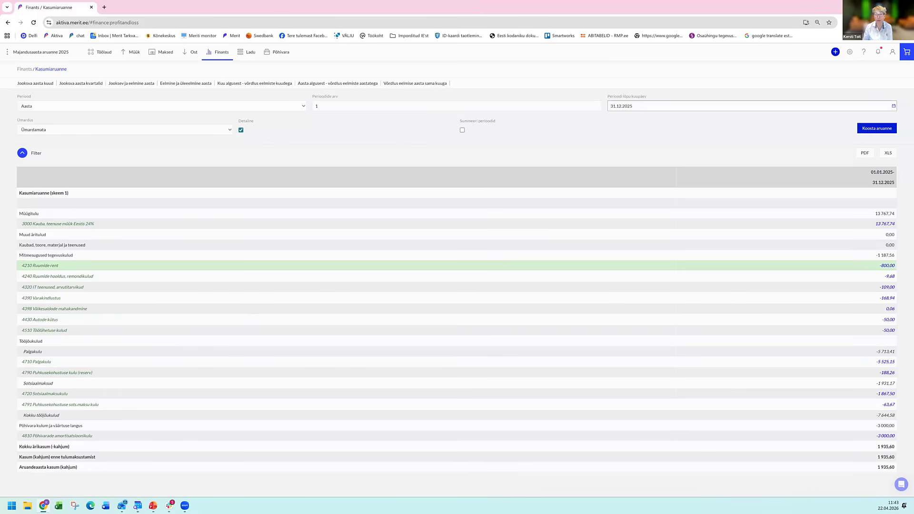
Examine the ledger entries behind expense accounts 4210 Ruumide rent, 4240 Ruumide hooldus and 4320 IT teenused, closing each ledger.
{"action": "left_click", "coordinate": [886, 266]}
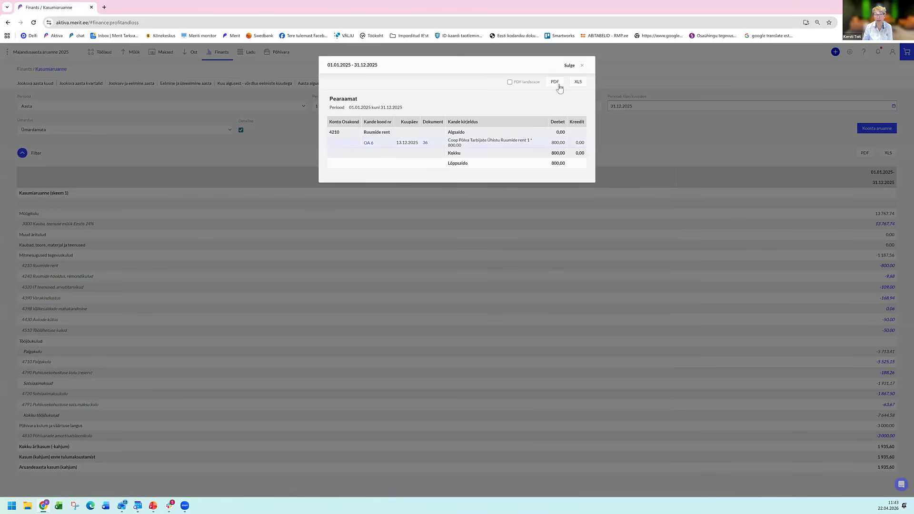
{"action": "left_click", "coordinate": [586, 66]}
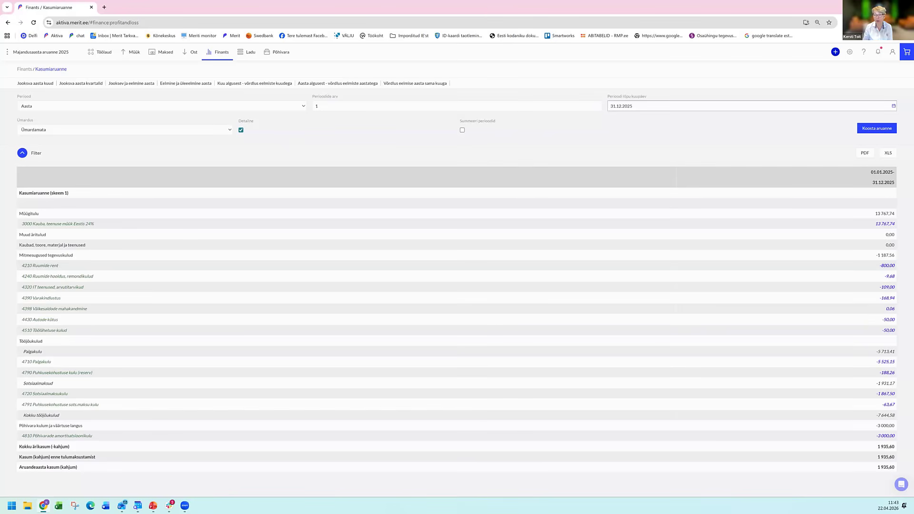
{"action": "left_click", "coordinate": [889, 276]}
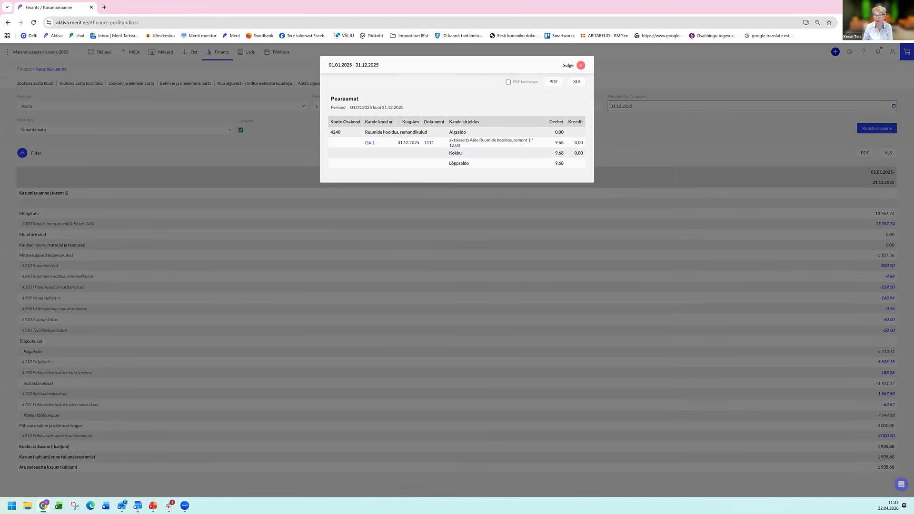
{"action": "left_click", "coordinate": [581, 65]}
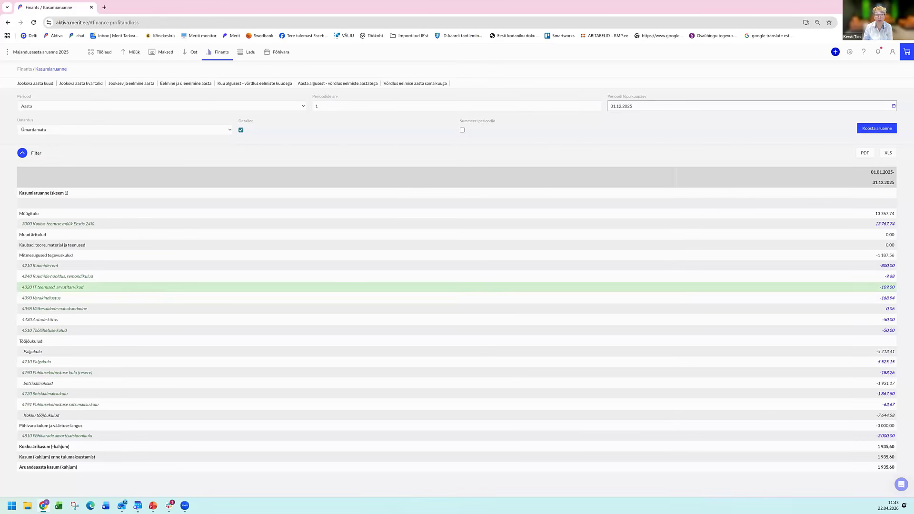
{"action": "left_click", "coordinate": [888, 288]}
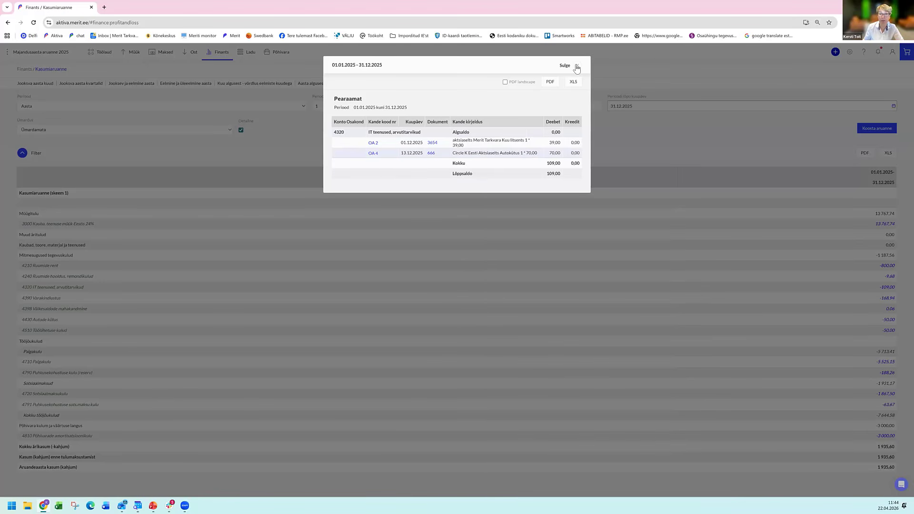
{"action": "left_click", "coordinate": [224, 70]}
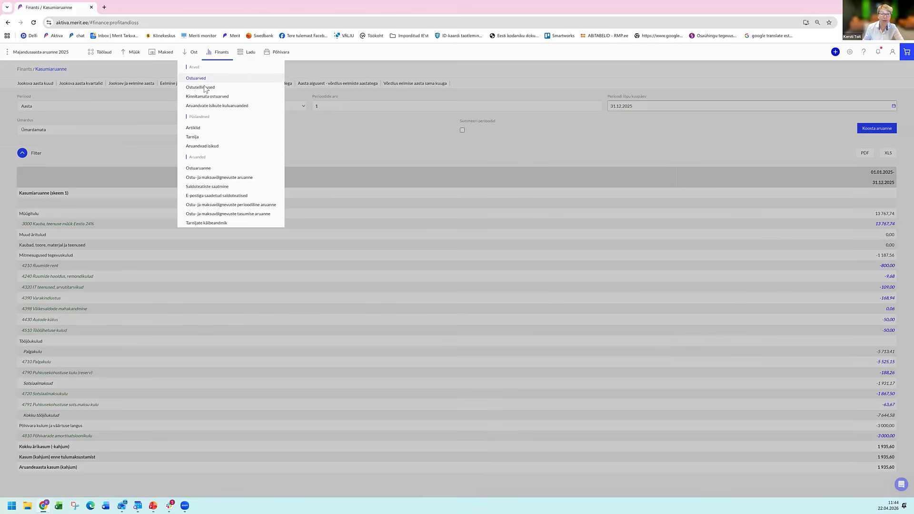
Filter the purchase invoices by entry number 4 and open the Circle K Eesti invoice dated 13.12.2025.
{"action": "left_click", "coordinate": [206, 88]}
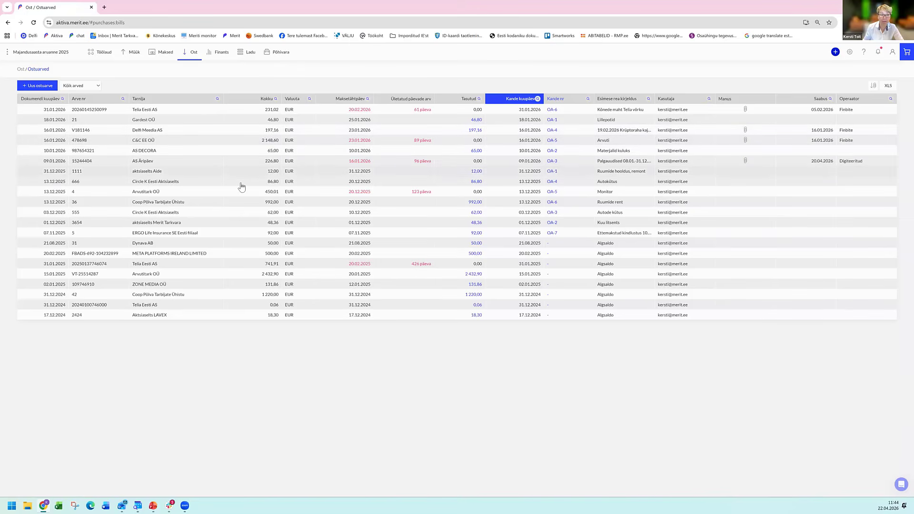
{"action": "left_click", "coordinate": [589, 99]}
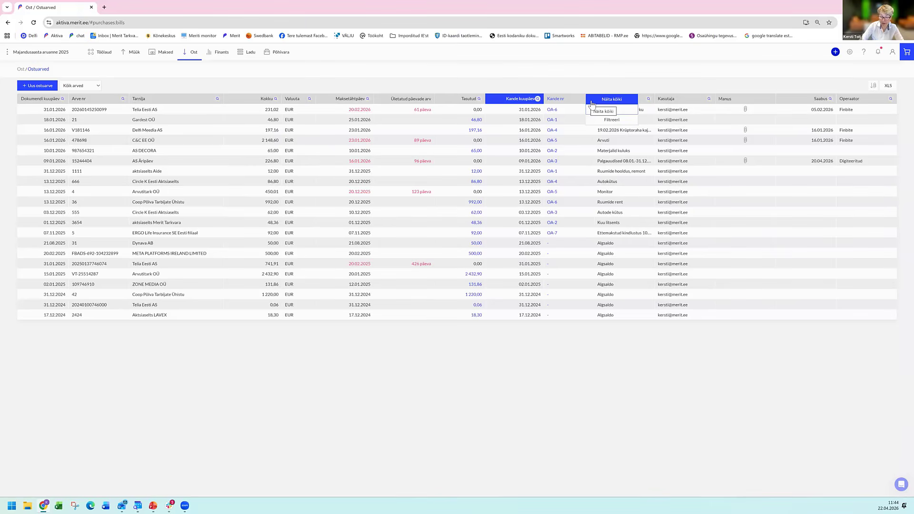
{"action": "type", "text": "4"}
{"action": "key", "text": "Return"}
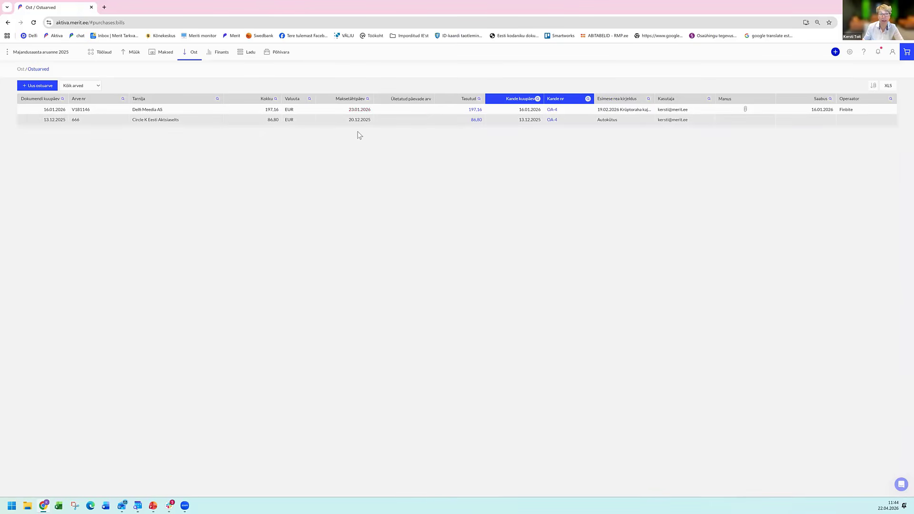
{"action": "left_click", "coordinate": [202, 122]}
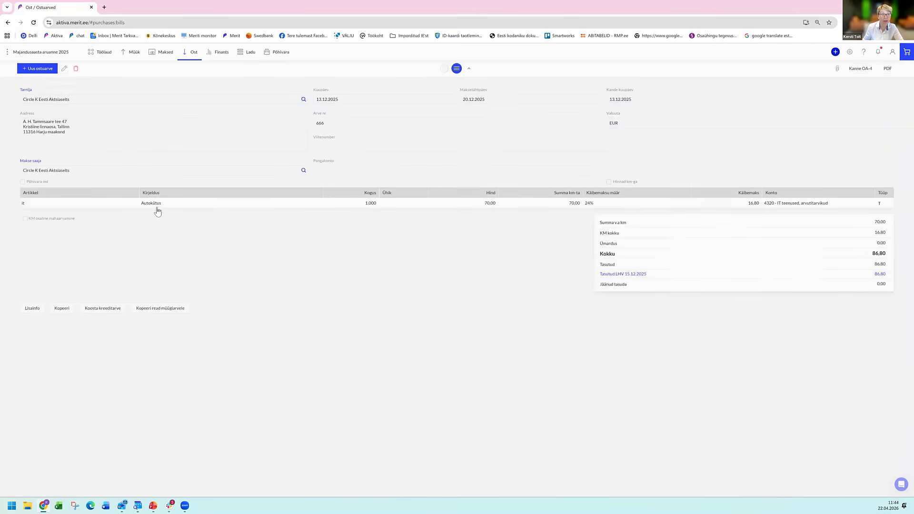
Edit the Circle K invoice row to use the article auto küt (Autode kütus) with a price of 70.
{"action": "left_click", "coordinate": [63, 69]}
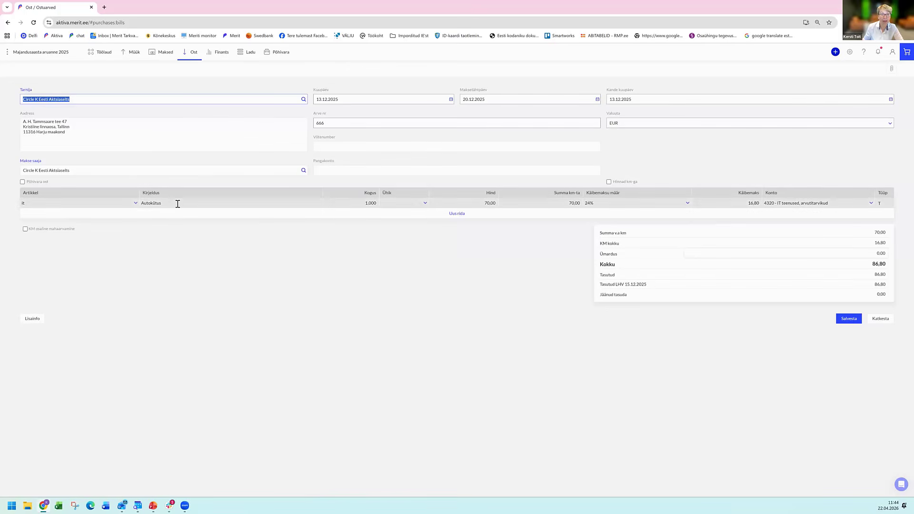
{"action": "left_click", "coordinate": [135, 204]}
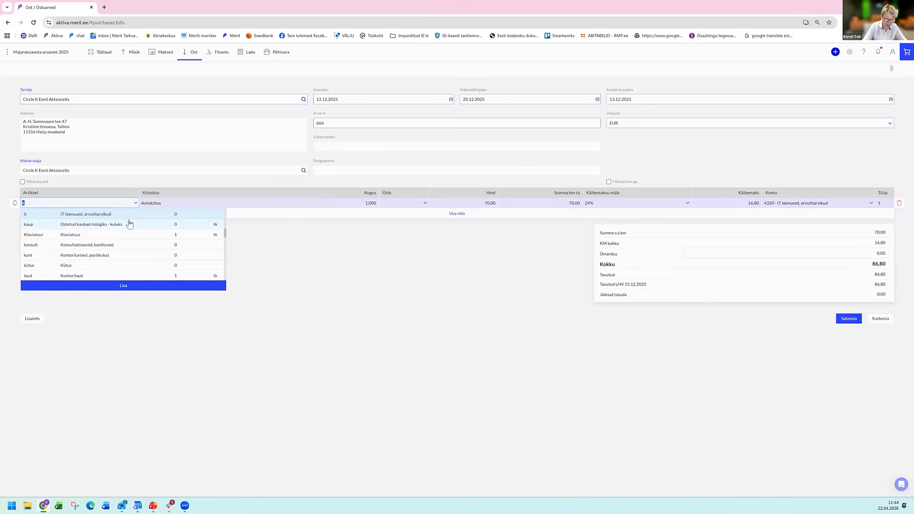
{"action": "type", "text": "kütus"}
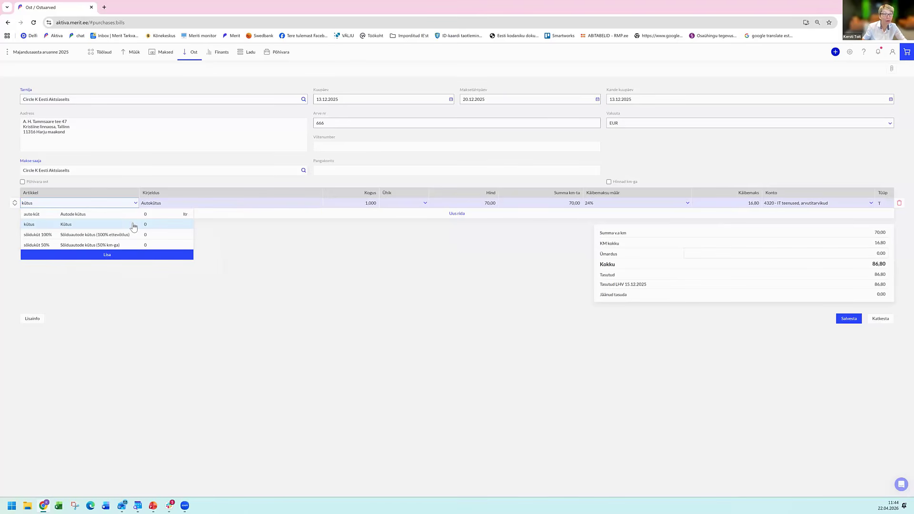
{"action": "key", "text": "Return"}
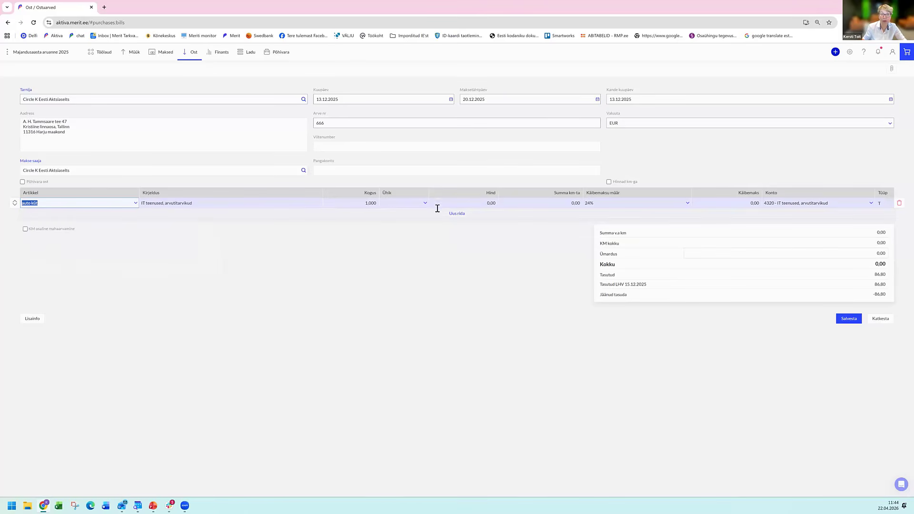
{"action": "left_click", "coordinate": [438, 206]}
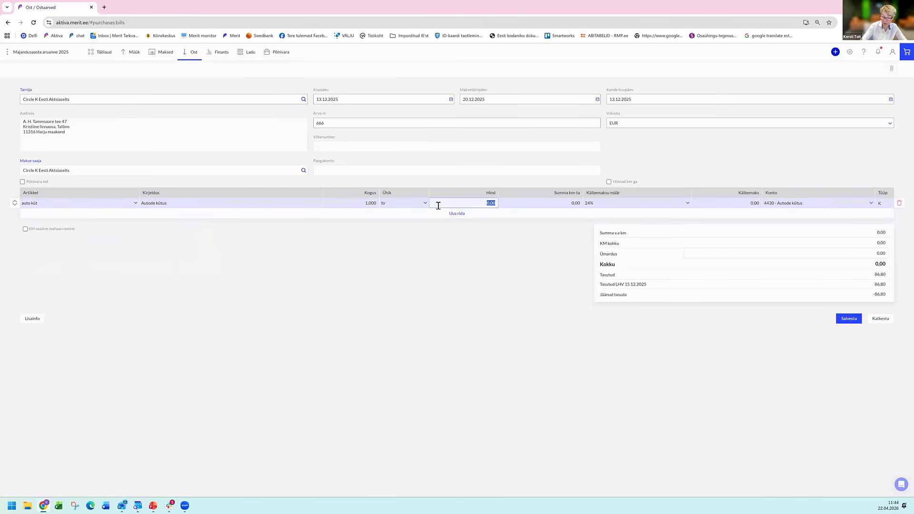
{"action": "type", "text": "70"}
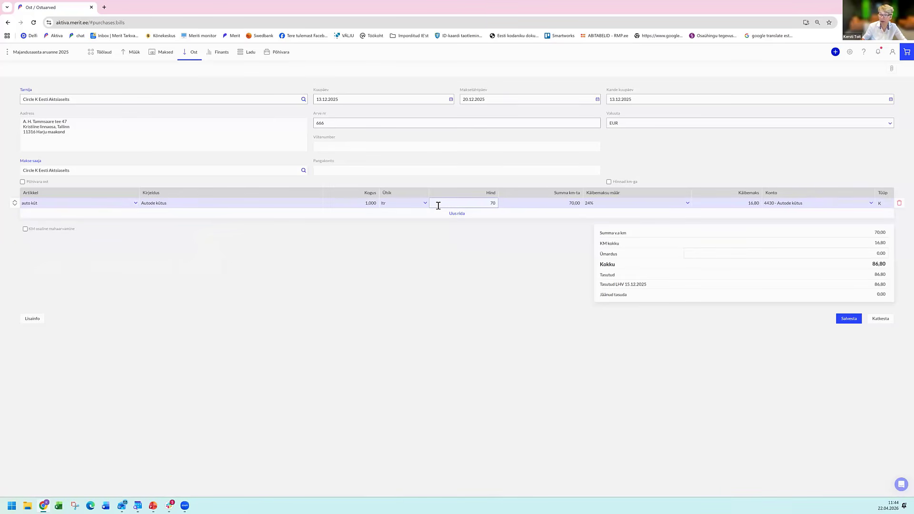
{"action": "key", "text": "Tab"}
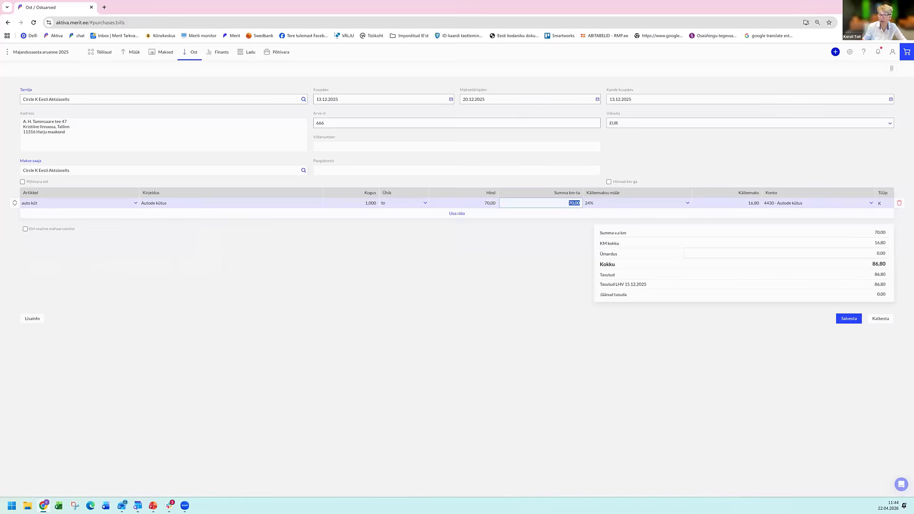
Save the edited Circle K Eesti purchase invoice and reopen the income statement (Kasumiaruanne).
{"action": "left_click", "coordinate": [848, 319]}
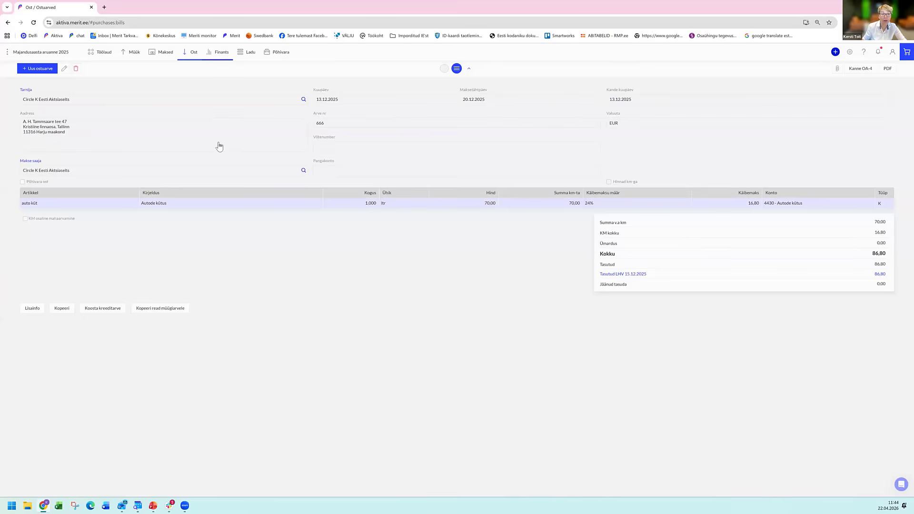
{"action": "mouse_move", "coordinate": [221, 52]}
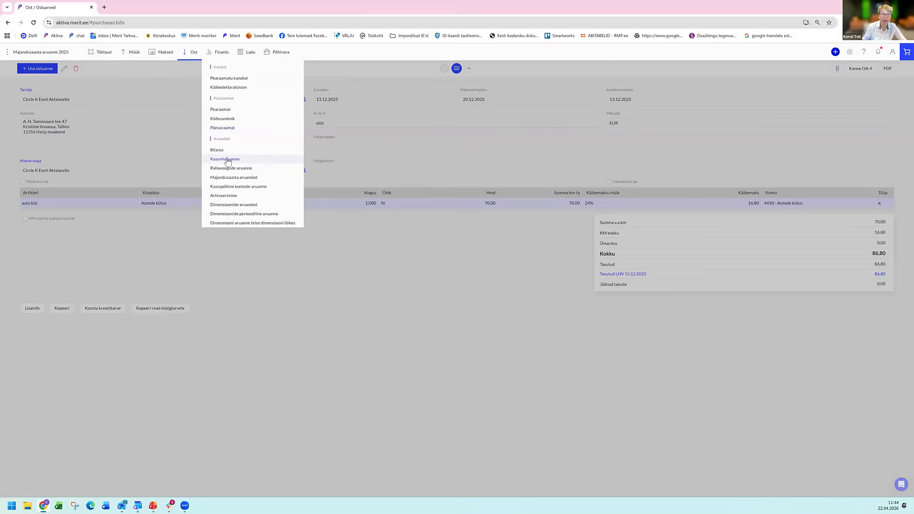
{"action": "left_click", "coordinate": [226, 160]}
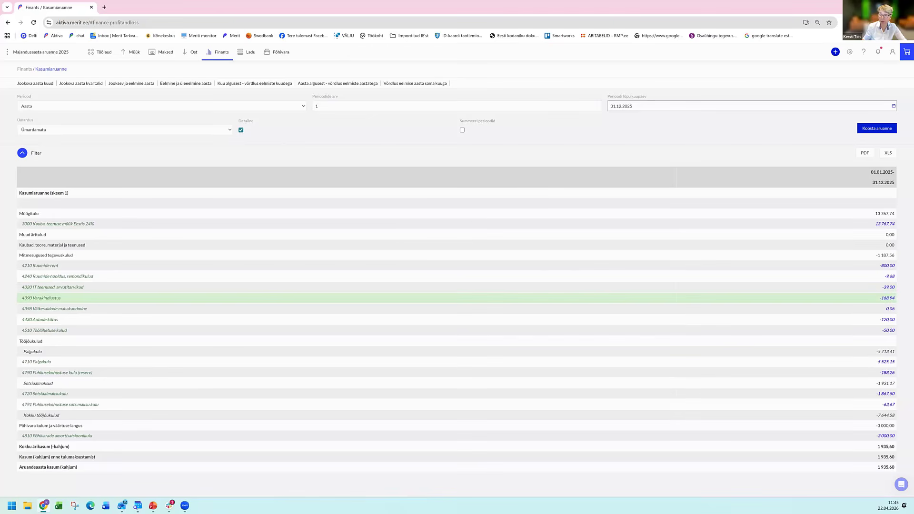
Examine the ledger entries behind expense accounts 4320 IT teenused and 4430 Autode kütus, closing each ledger.
{"action": "left_click", "coordinate": [889, 287]}
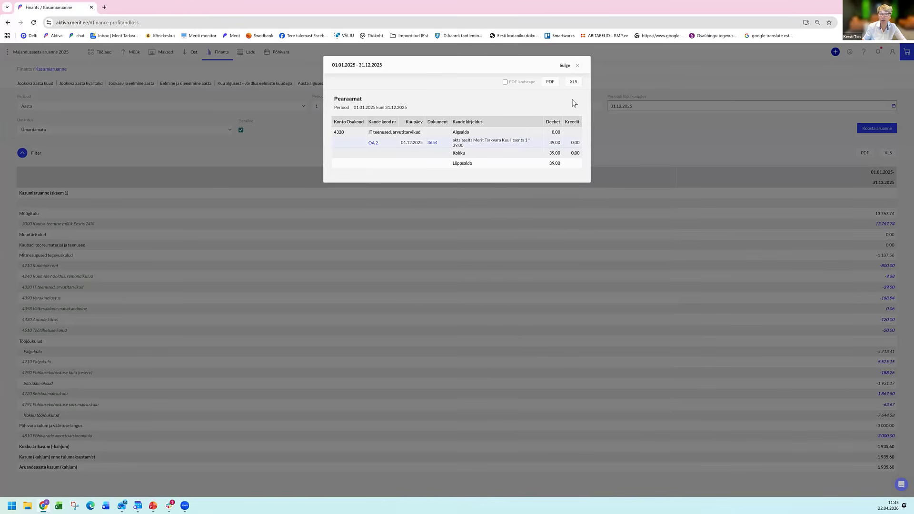
{"action": "left_click", "coordinate": [171, 257]}
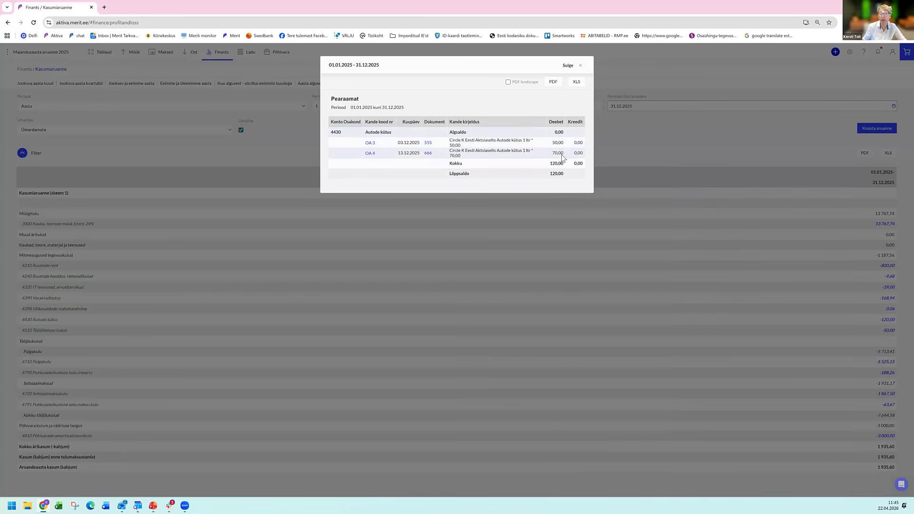
{"action": "left_click", "coordinate": [579, 67]}
{"action": "left_click", "coordinate": [581, 66]}
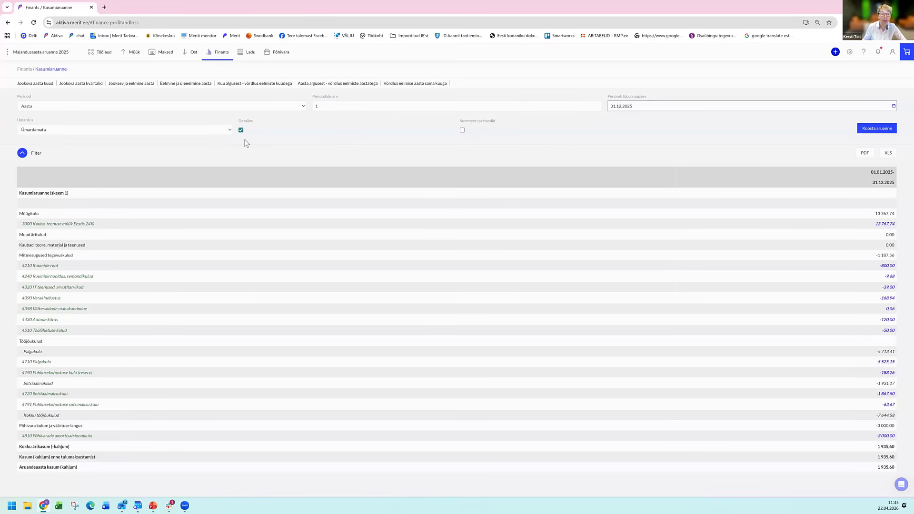
Create a Mikroettevõtja annual report for 01.01.2025 - 31.12.2025 covering only the reporting period, and view its Kasumiaruanne and Bilanss.
{"action": "mouse_move", "coordinate": [221, 52]}
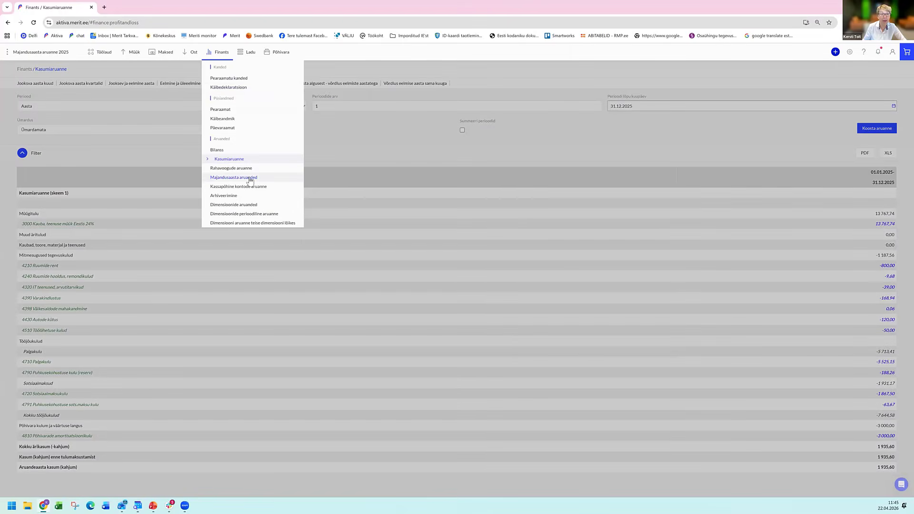
{"action": "left_click", "coordinate": [249, 178]}
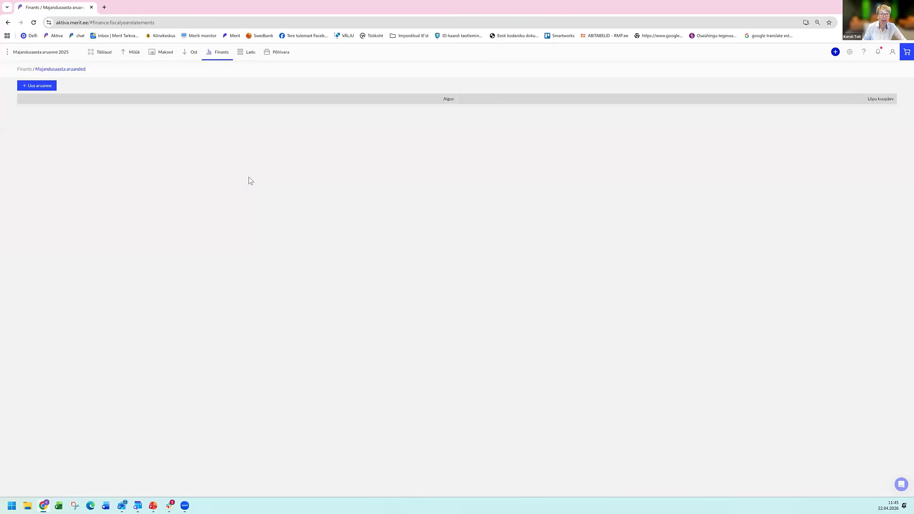
{"action": "left_click", "coordinate": [52, 89]}
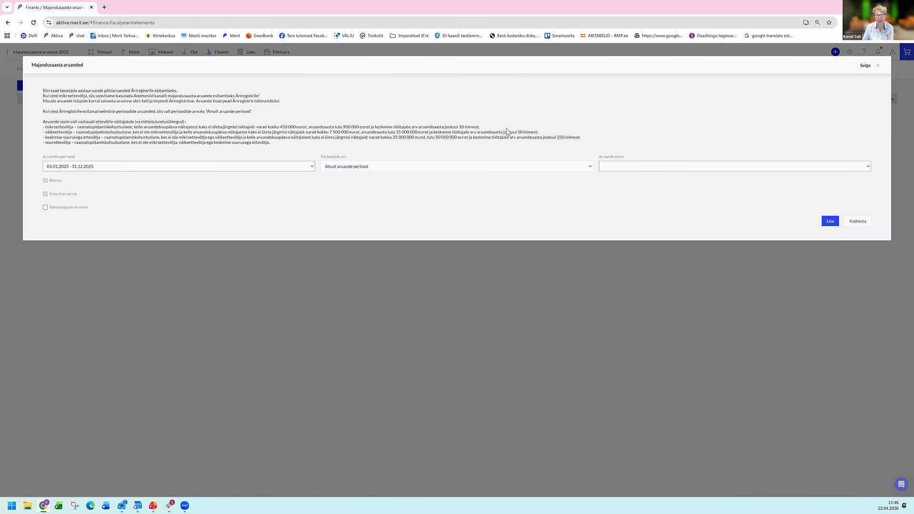
{"action": "left_click", "coordinate": [678, 167]}
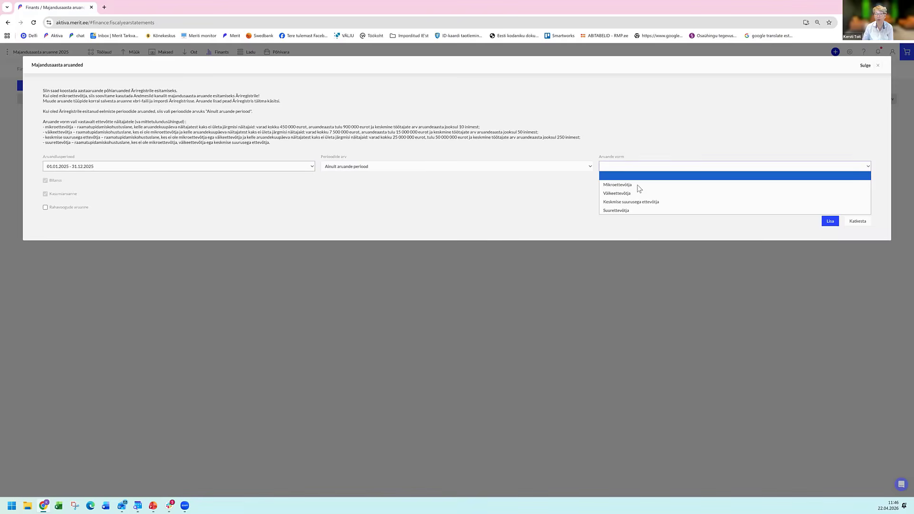
{"action": "left_click", "coordinate": [639, 187]}
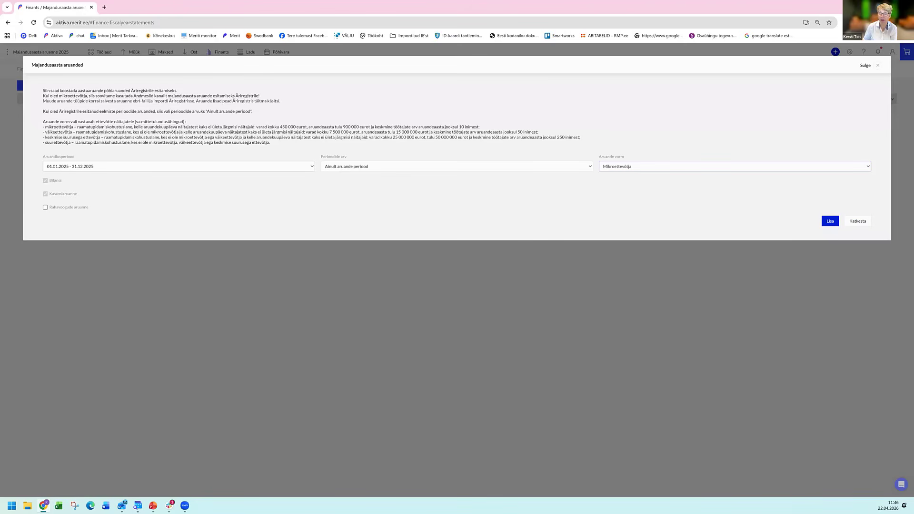
{"action": "left_click", "coordinate": [830, 221]}
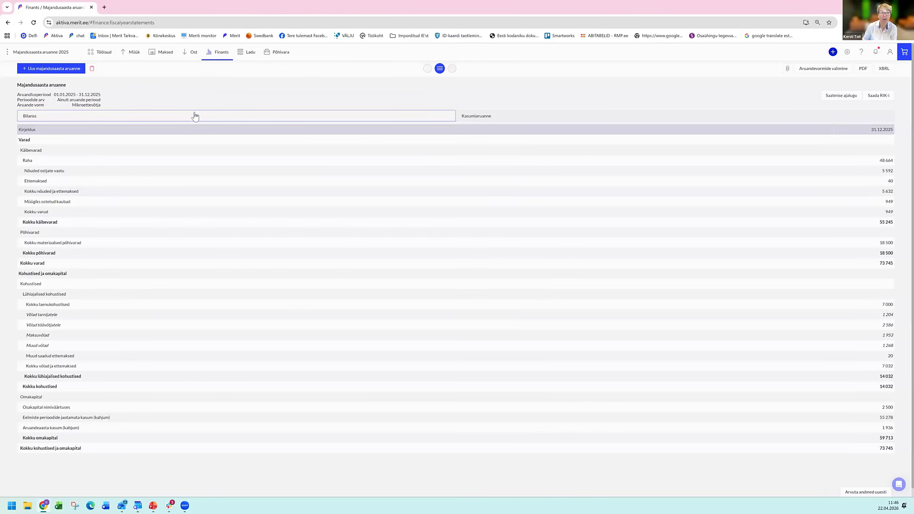
{"action": "left_click", "coordinate": [619, 118]}
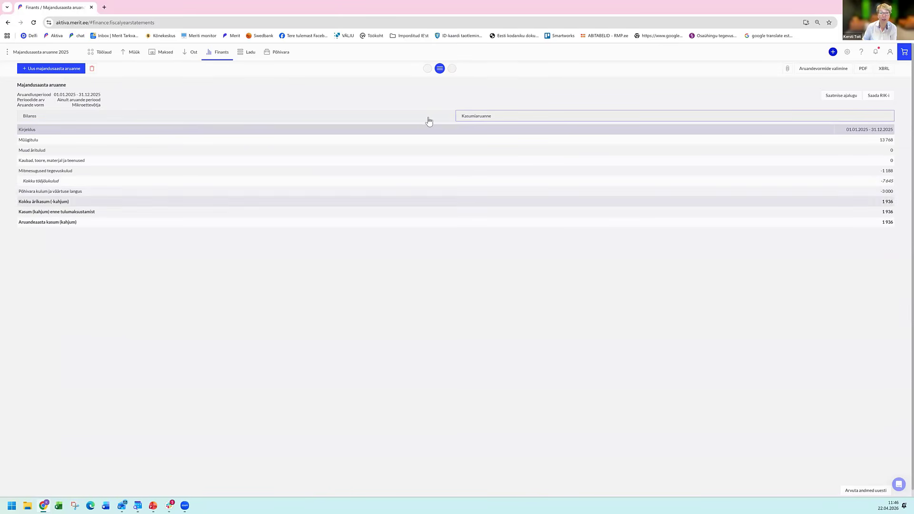
{"action": "left_click", "coordinate": [421, 122]}
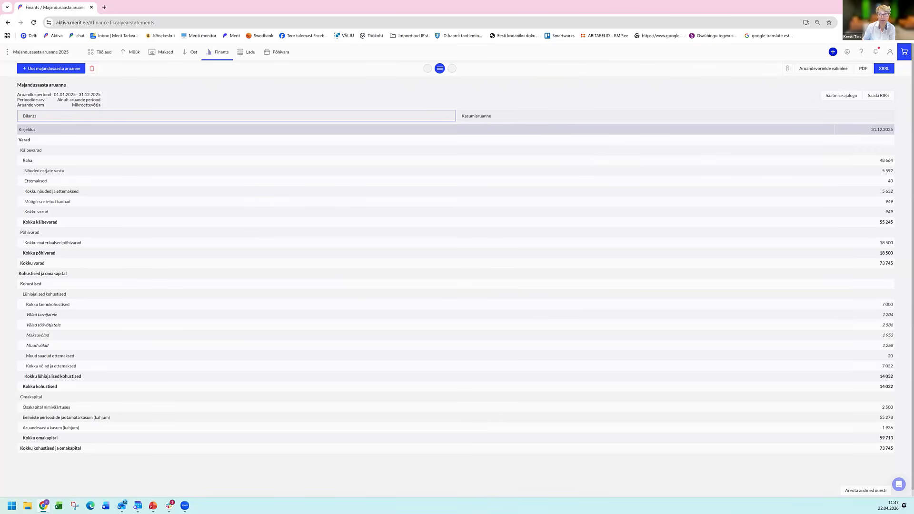
Switch to the company Krõbe paber OÜ.
{"action": "left_click", "coordinate": [45, 55]}
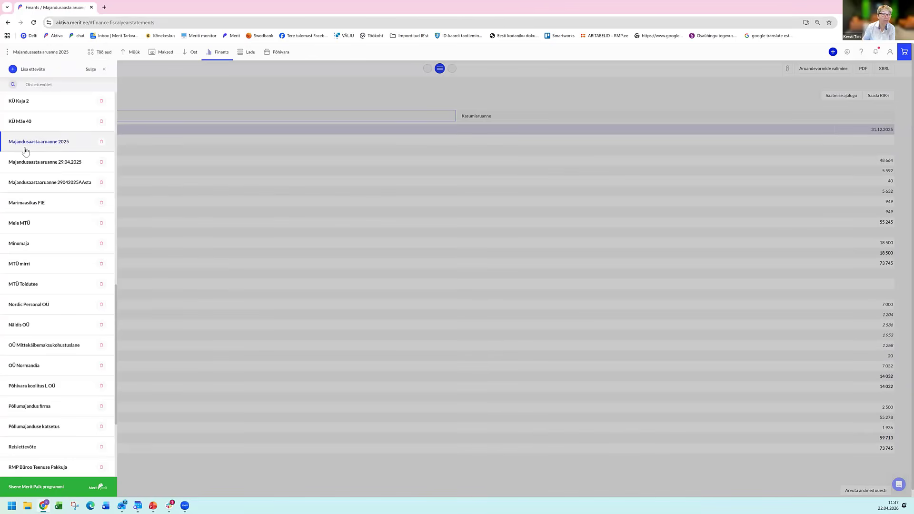
{"action": "scroll", "coordinate": [25, 151], "scroll_direction": "up", "scroll_amount": 5}
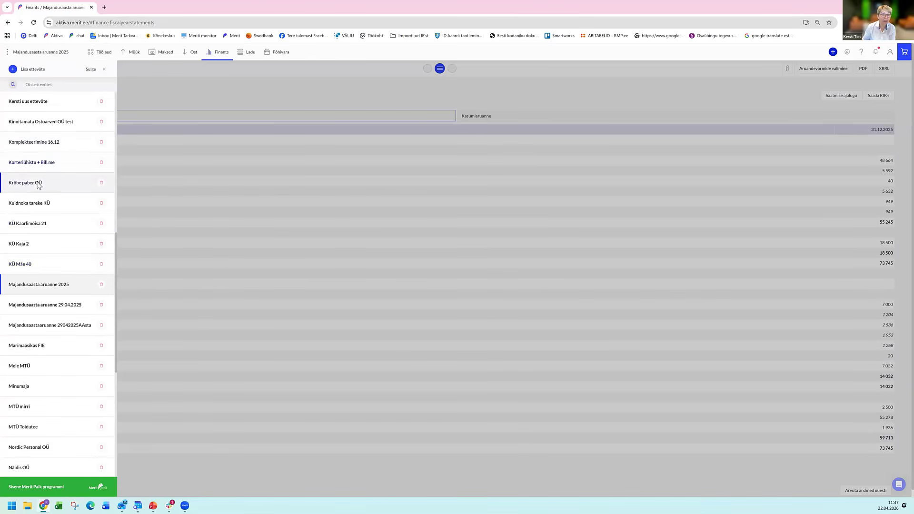
{"action": "left_click", "coordinate": [39, 184]}
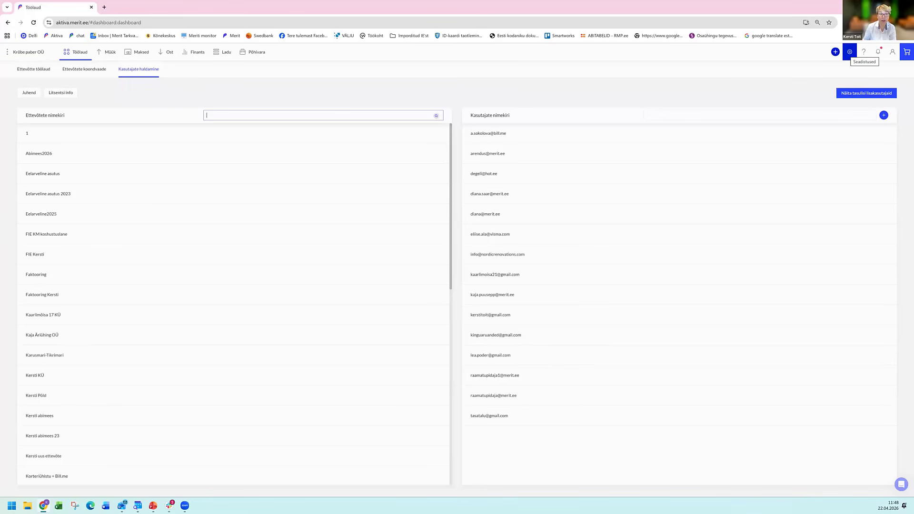
Open the activation form for the RIK - Andmesild teenus in the e-invoice and integration settings.
{"action": "left_click", "coordinate": [849, 52]}
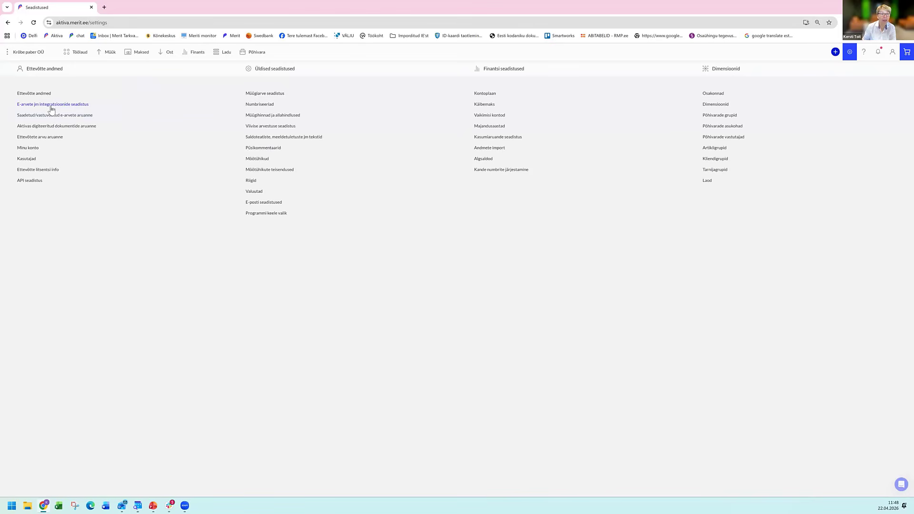
{"action": "left_click", "coordinate": [51, 105]}
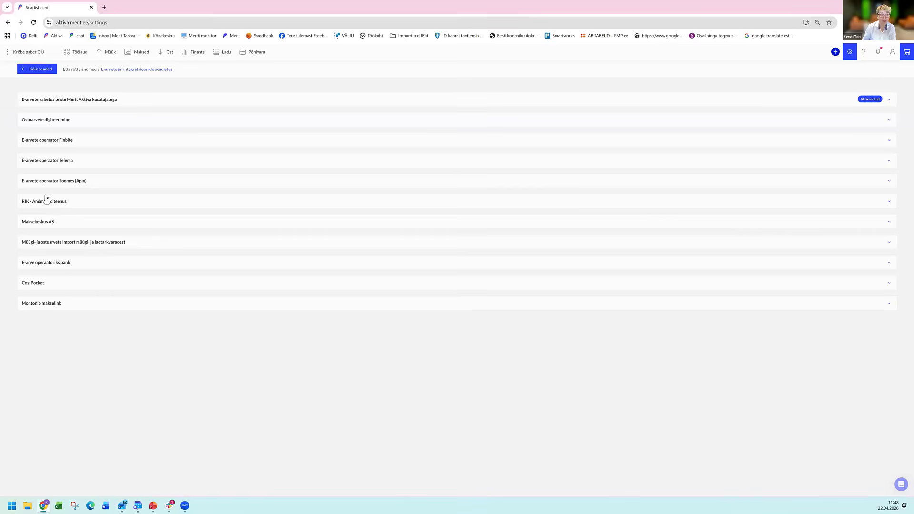
{"action": "left_click", "coordinate": [46, 199]}
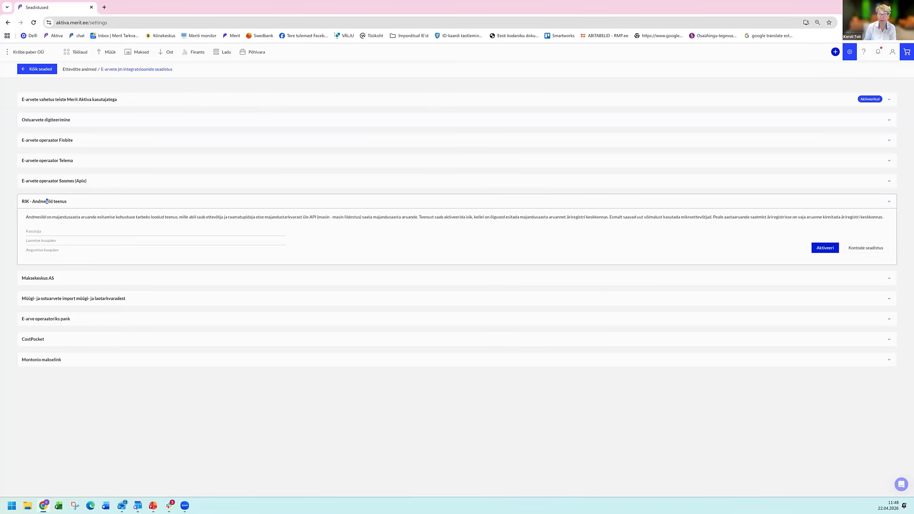
{"action": "left_click", "coordinate": [825, 248]}
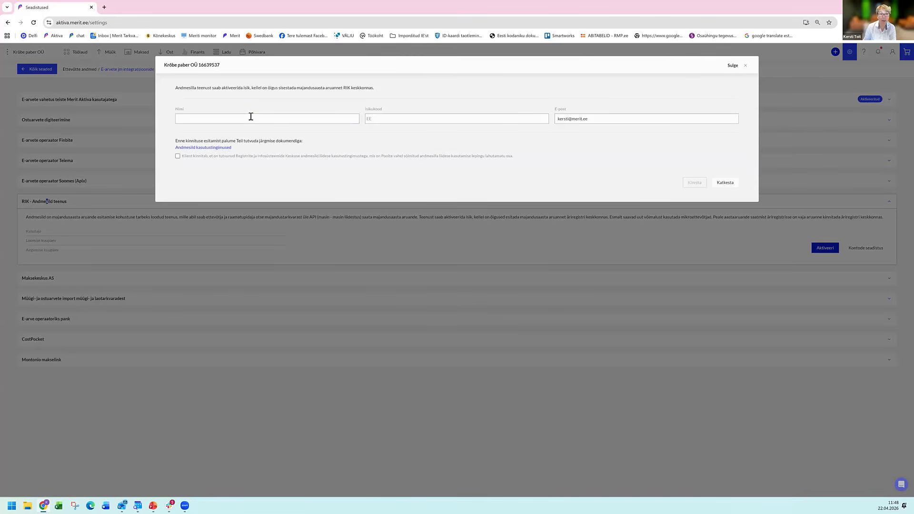
Enter the activating person's full name and personal identification code, accept the Andmesild terms of use, and submit the activation.
{"action": "left_click", "coordinate": [252, 124]}
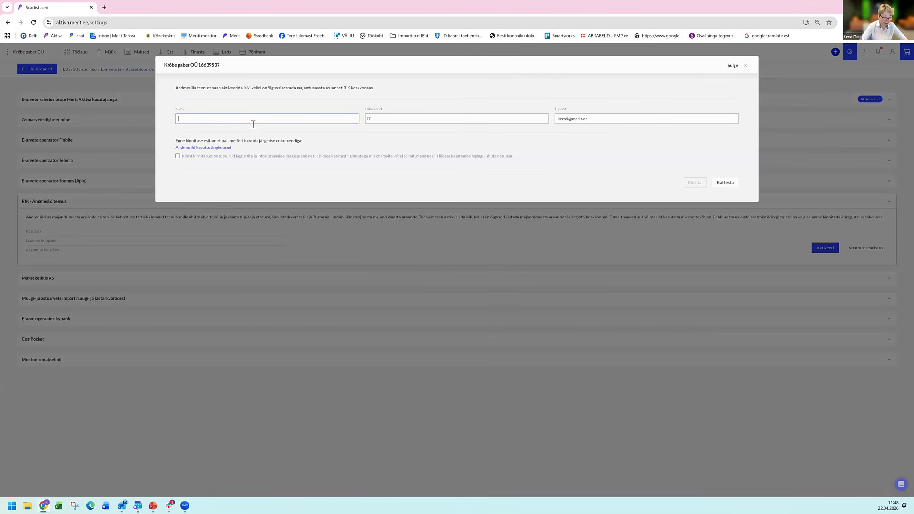
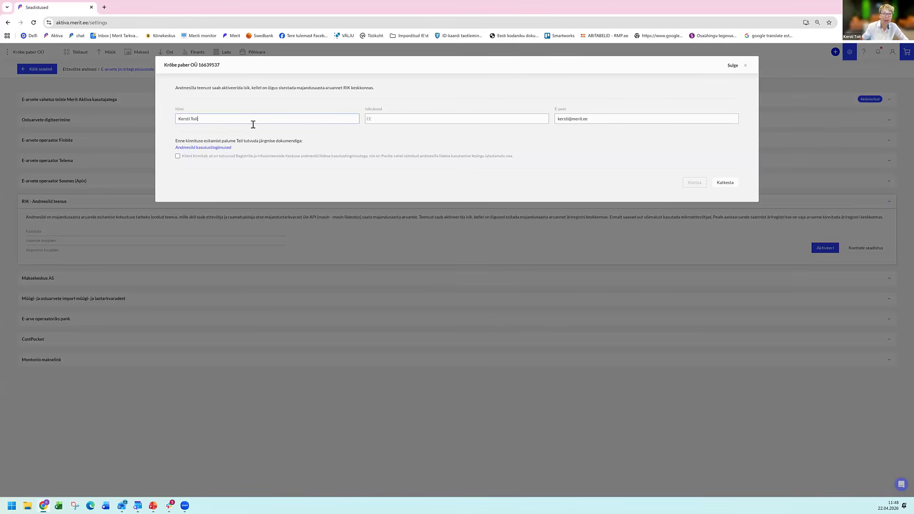
{"action": "left_click", "coordinate": [394, 121]}
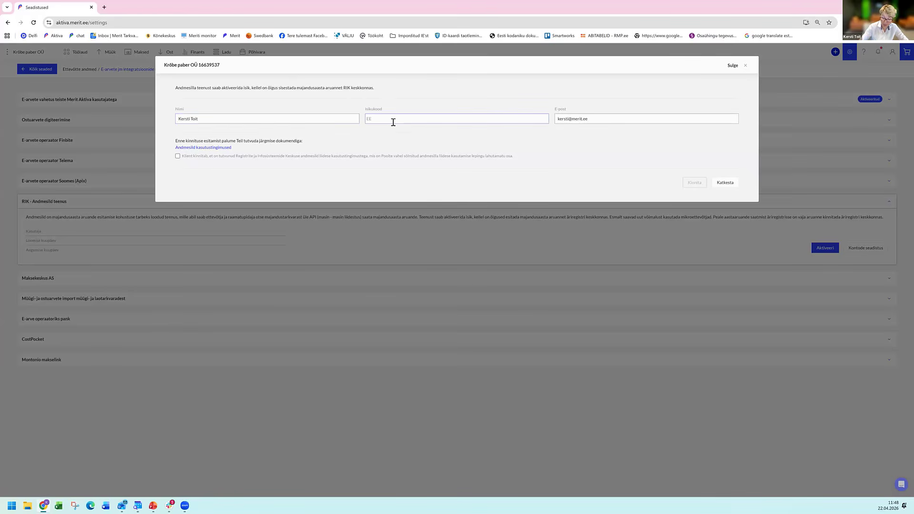
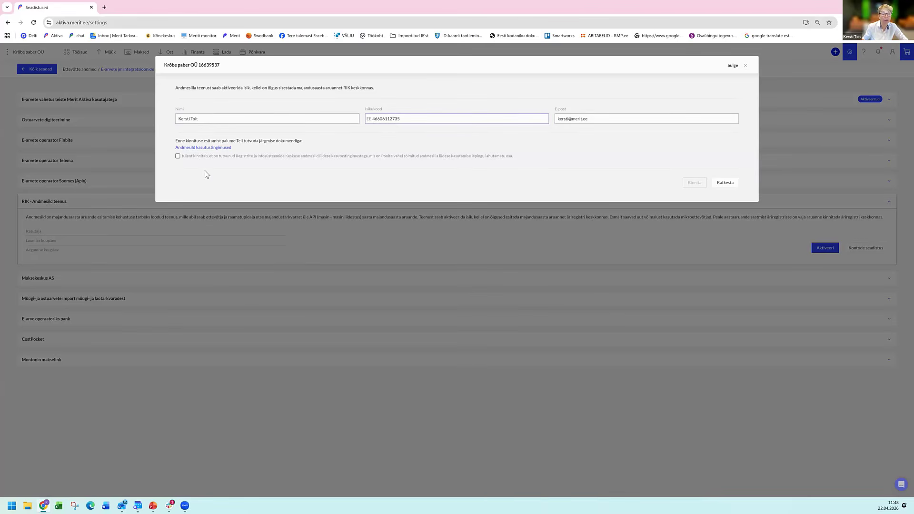
{"action": "left_click", "coordinate": [177, 157]}
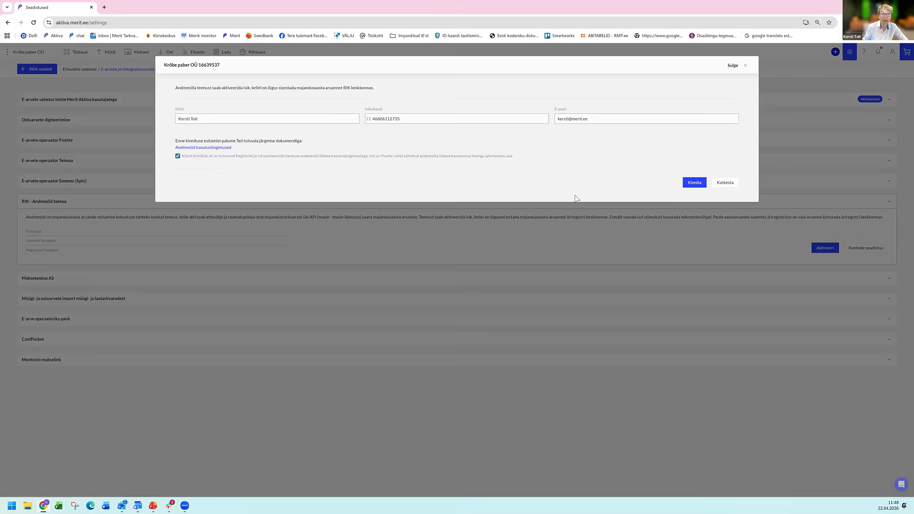
{"action": "left_click", "coordinate": [694, 183]}
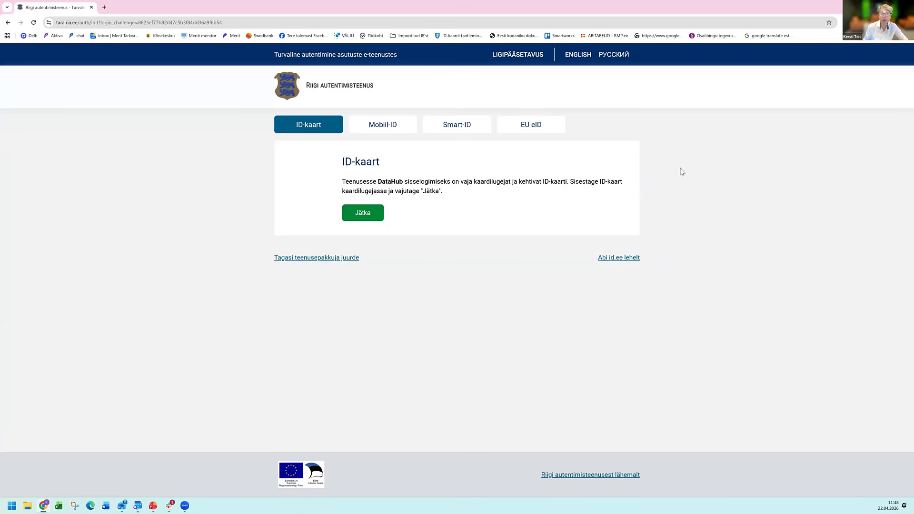
Authenticate to DataHub with the ID-kaart by entering the PIN1 code.
{"action": "left_click", "coordinate": [369, 216]}
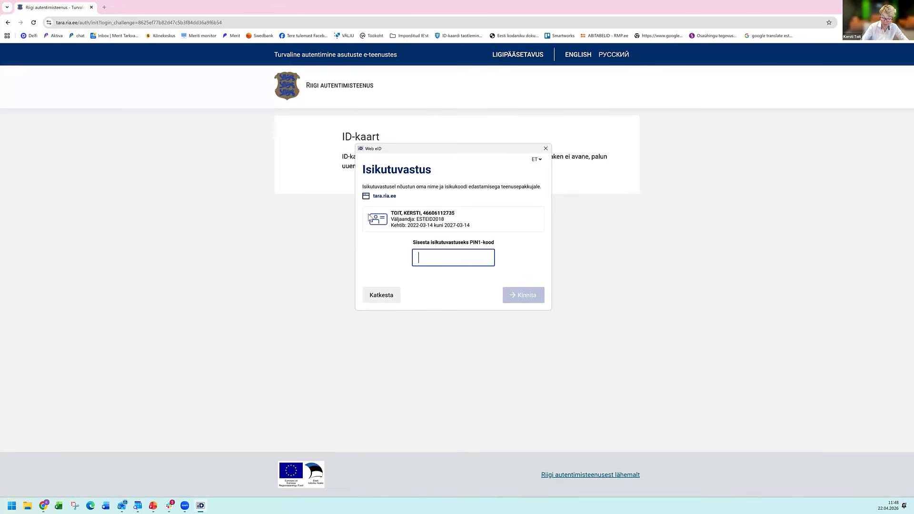
{"action": "type", "text": "****"}
{"action": "key", "text": "Return"}
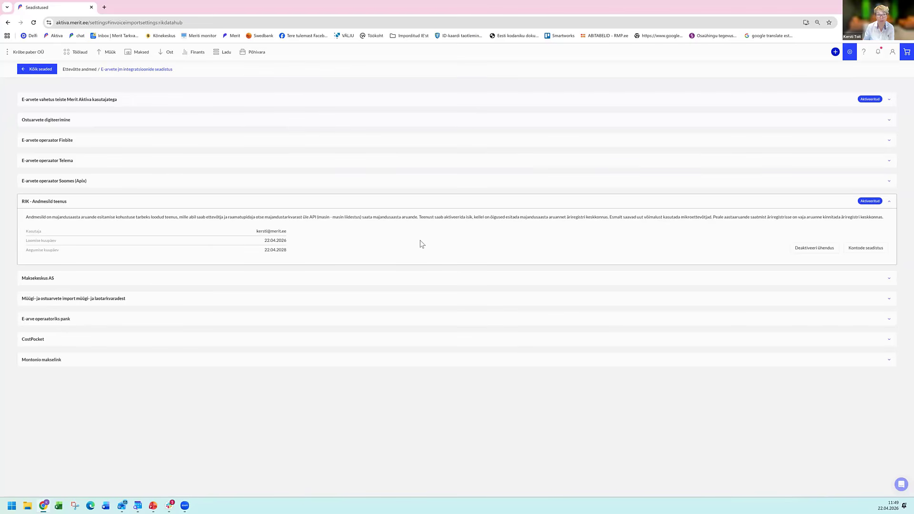
Create a Mikroettevõtja annual report for Krõbe paber OÜ for 01.01.2025 - 31.12.2025, covering only the reporting period.
{"action": "left_click", "coordinate": [198, 56]}
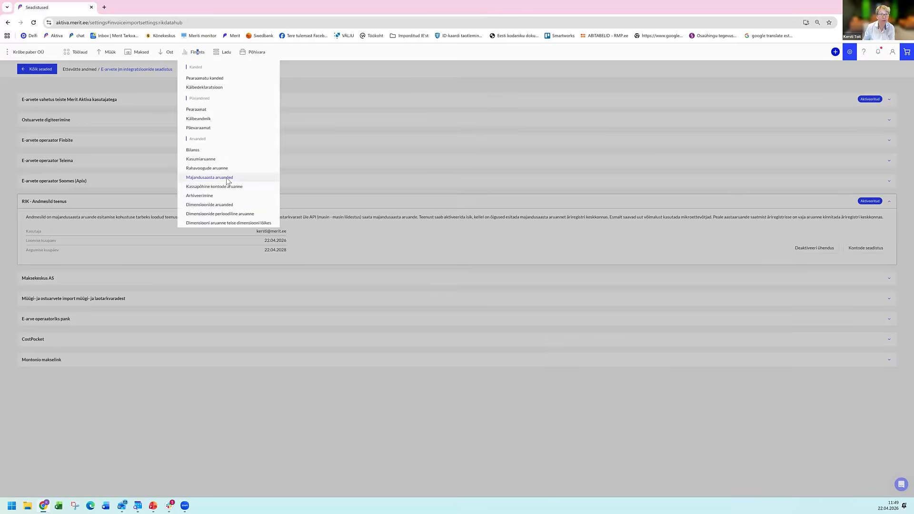
{"action": "left_click", "coordinate": [226, 181]}
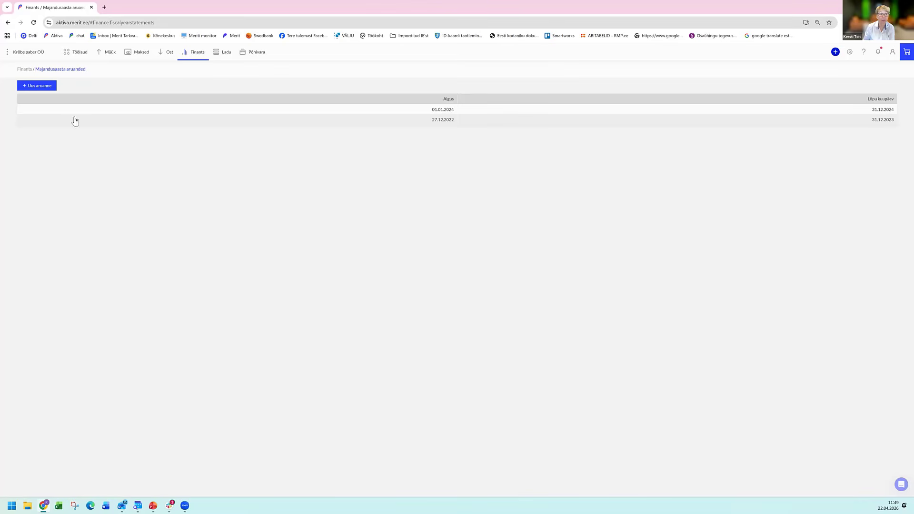
{"action": "left_click", "coordinate": [50, 86]}
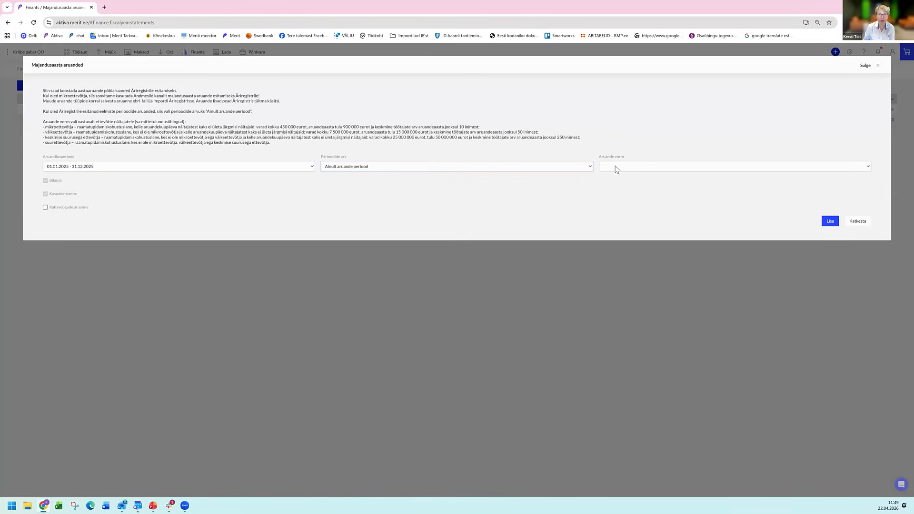
{"action": "left_click", "coordinate": [620, 166]}
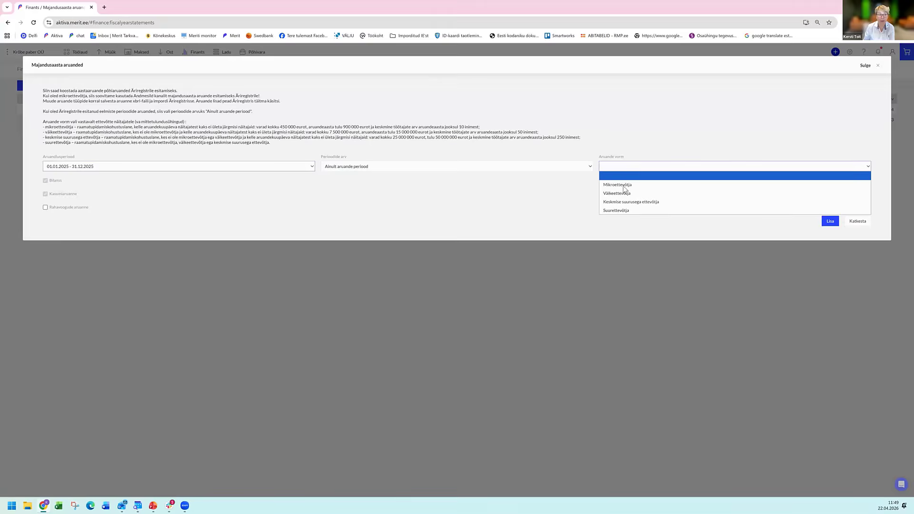
{"action": "left_click", "coordinate": [621, 184]}
{"action": "left_click", "coordinate": [829, 221]}
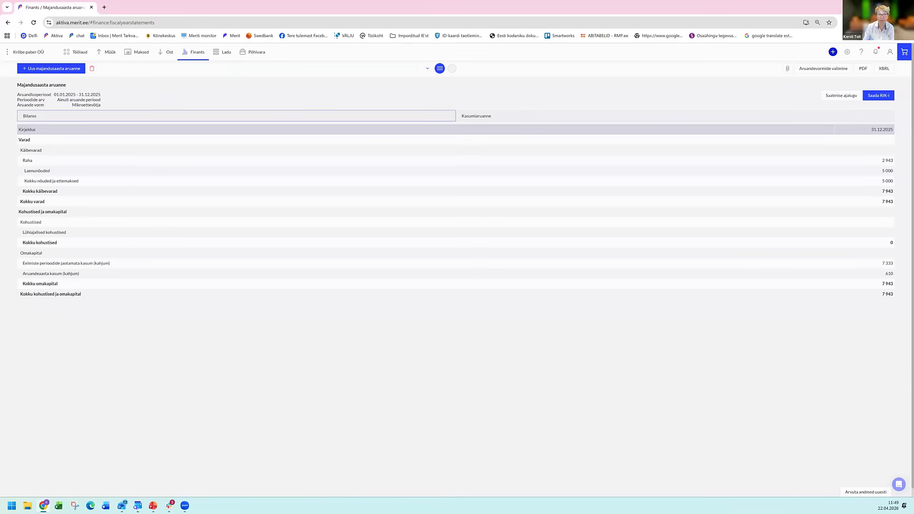
Assign the classifier 101020 Raha - Arvelduskontod to account 1011 - Swedbank and send the annual report data to RIK.
{"action": "left_click", "coordinate": [878, 95]}
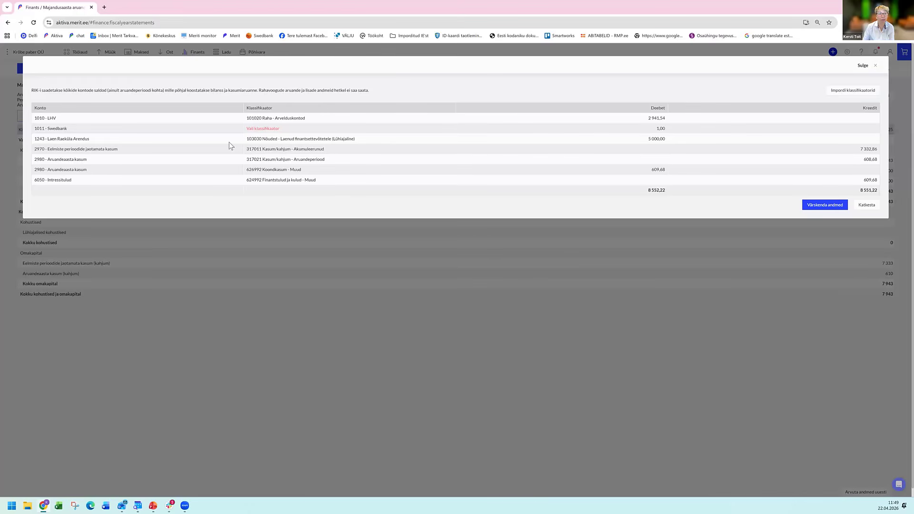
{"action": "left_click", "coordinate": [287, 131]}
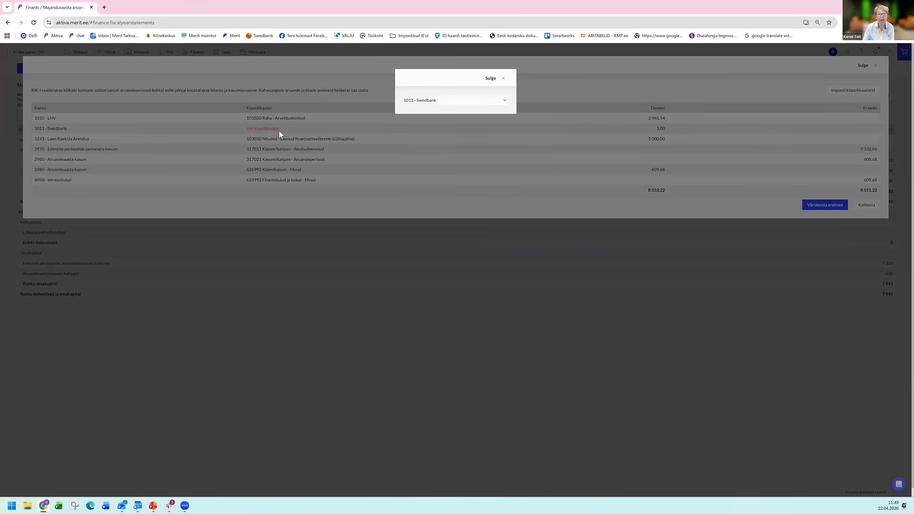
{"action": "left_click", "coordinate": [503, 100]}
{"action": "left_click", "coordinate": [505, 102]}
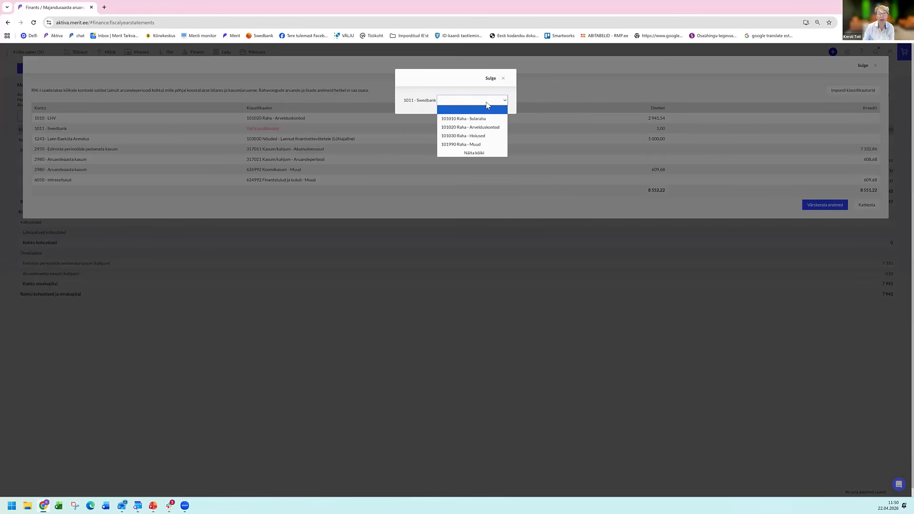
{"action": "left_click", "coordinate": [478, 129]}
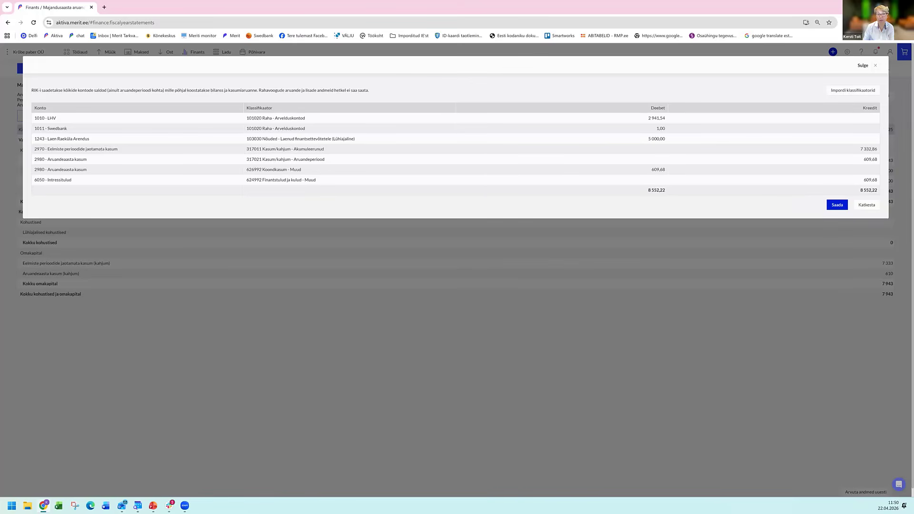
{"action": "left_click", "coordinate": [837, 204]}
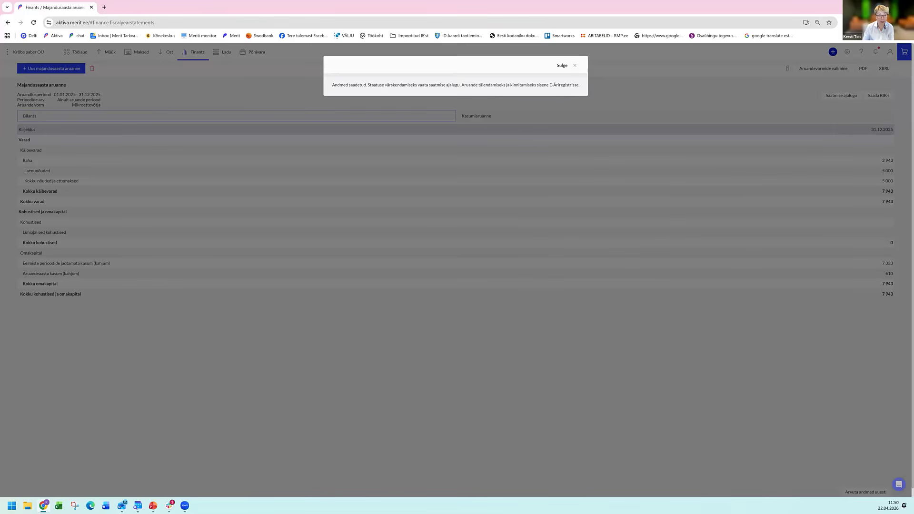
Switch to the PowerPoint presentation and present it from the current slide through to the Kokkuvõte slide.
{"action": "mouse_move", "coordinate": [153, 506]}
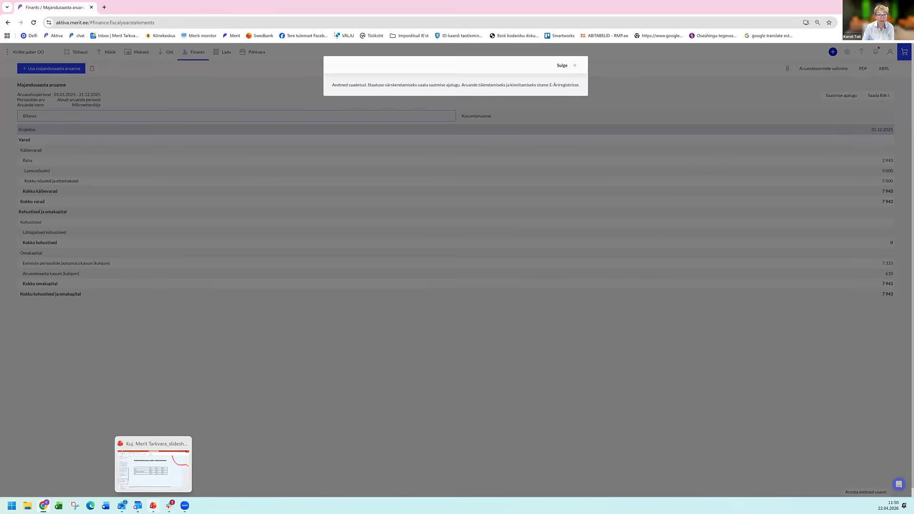
{"action": "left_click", "coordinate": [152, 469]}
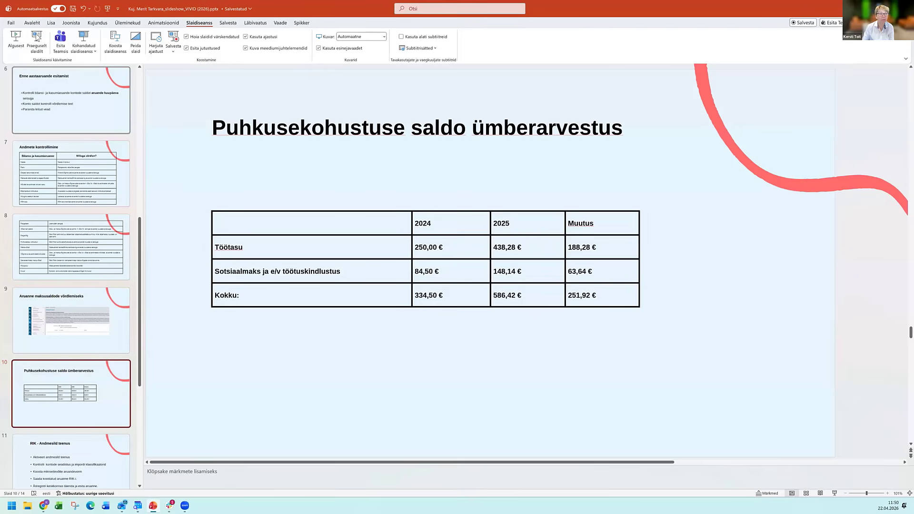
{"action": "left_click", "coordinate": [37, 40]}
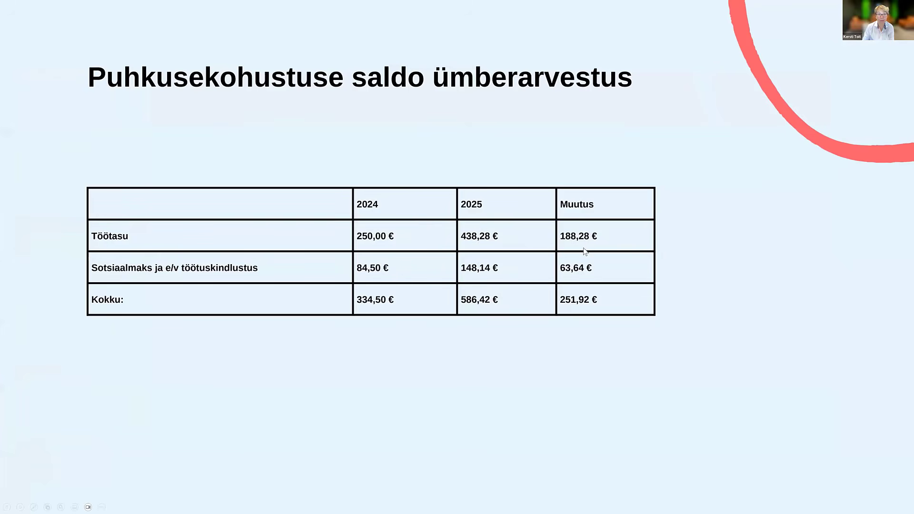
{"action": "left_click", "coordinate": [580, 285]}
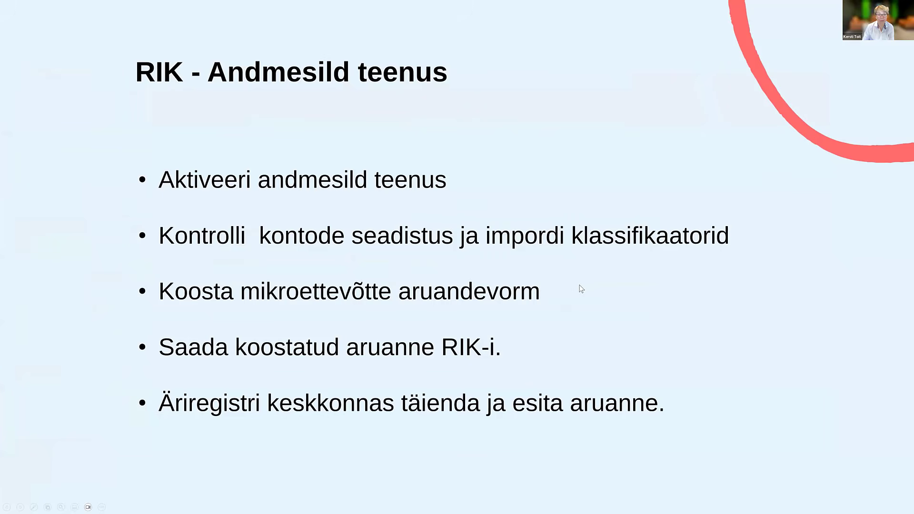
{"action": "left_click", "coordinate": [576, 296]}
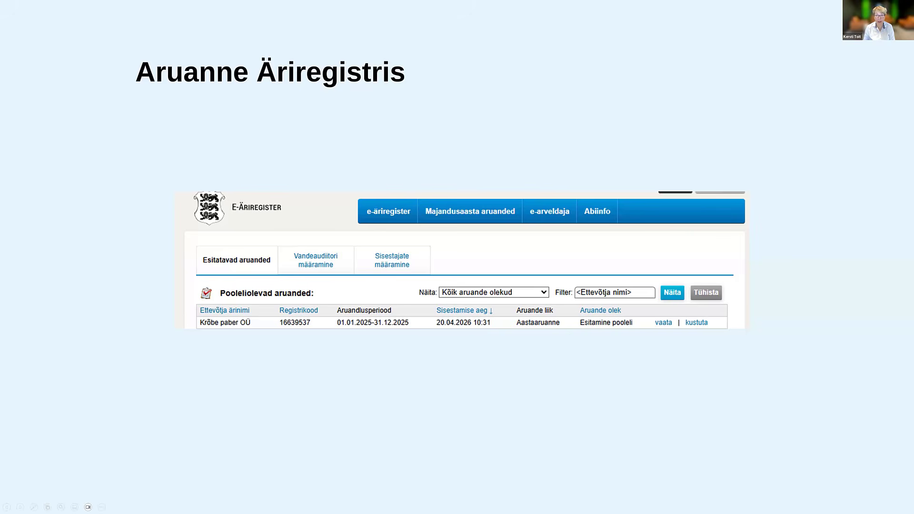
{"action": "left_click", "coordinate": [702, 336]}
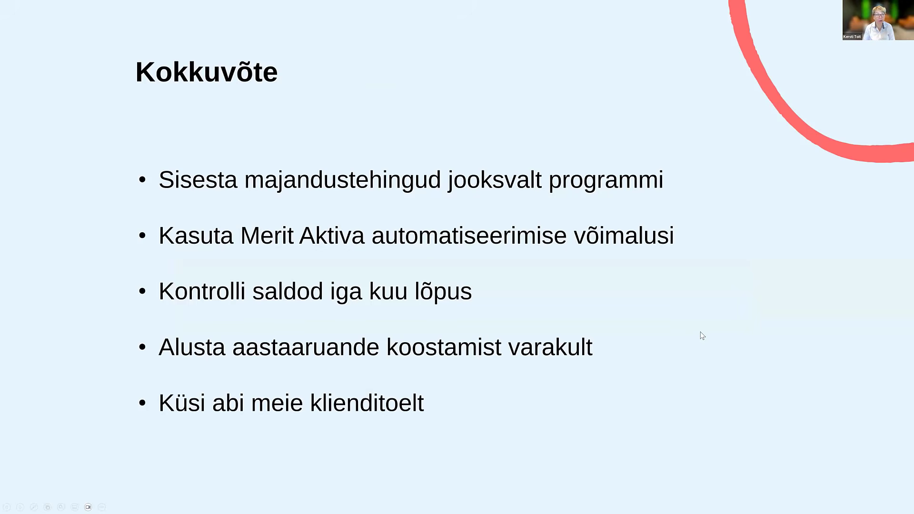